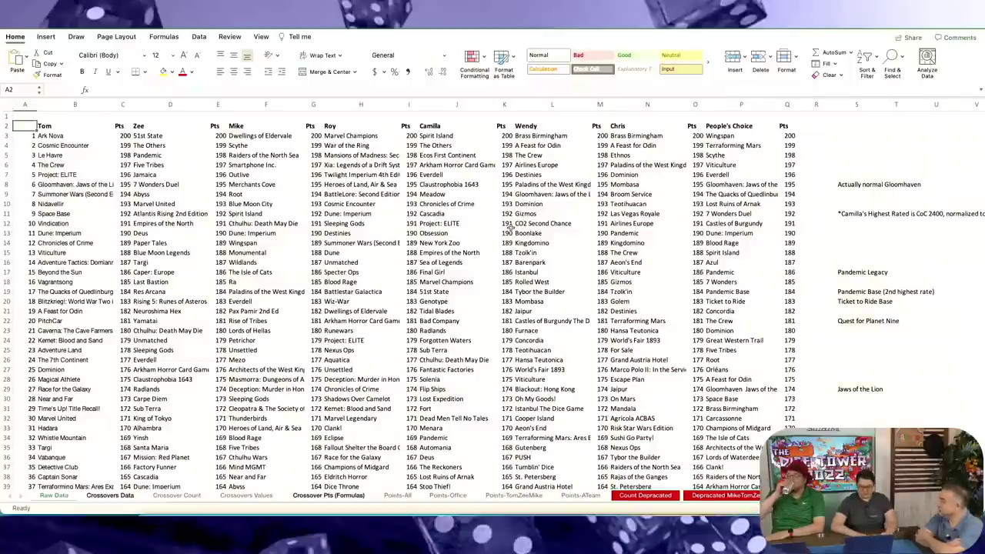
- Compare the two Gloomhaven: Jaws of the Lion entries in the People's Choice column, cells P8 and P29
{"action": "left_click", "coordinate": [726, 184]}
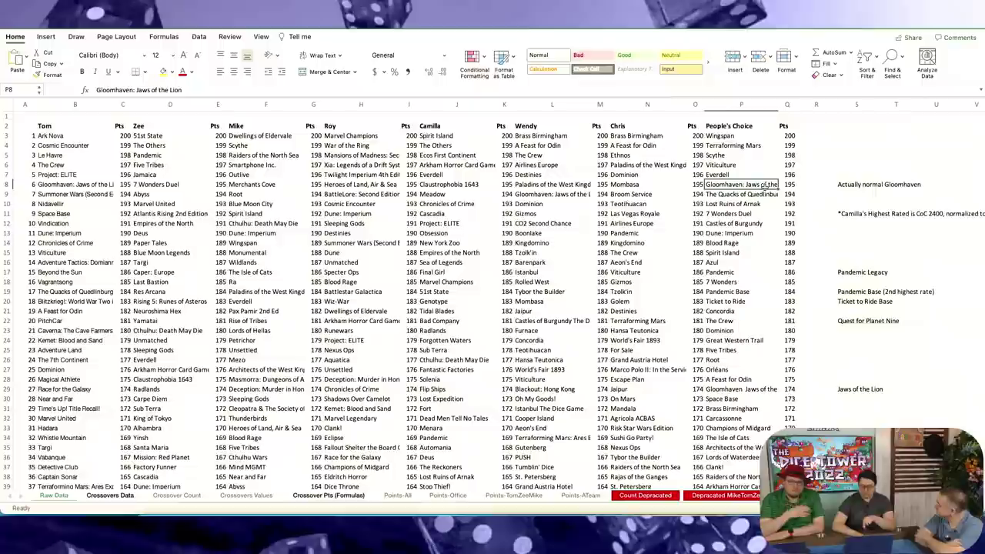
{"action": "left_click", "coordinate": [754, 390]}
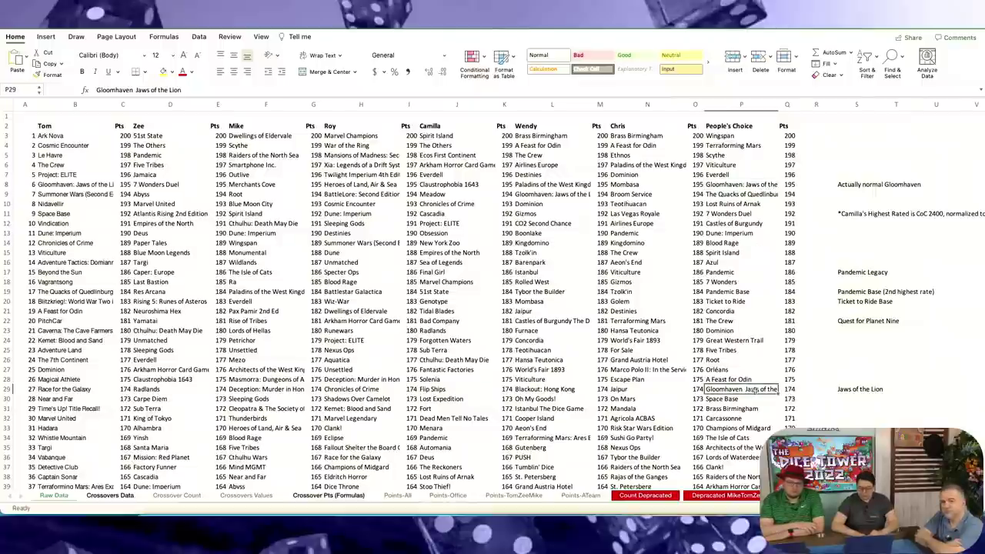
{"action": "left_click", "coordinate": [746, 188]}
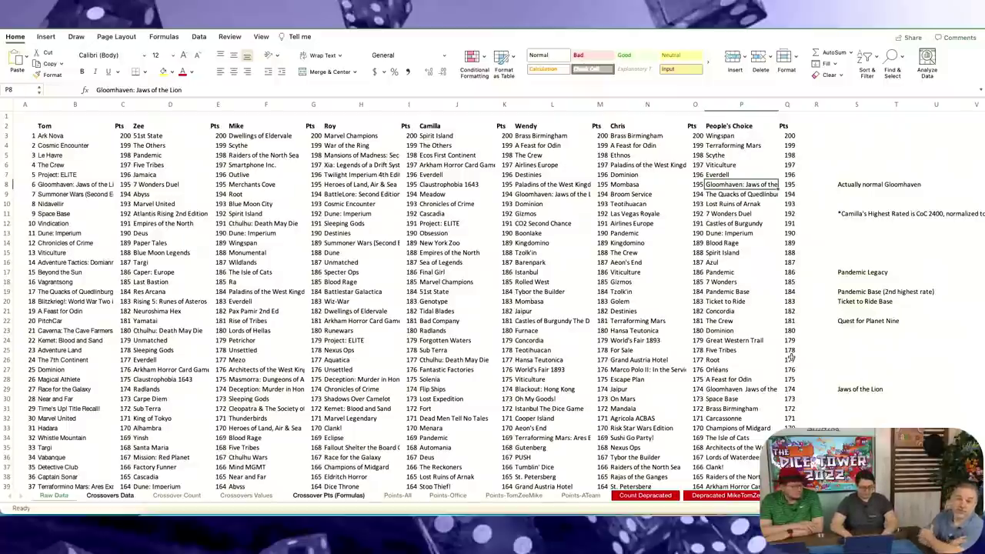
- Inspect the VLOOKUP formulas in cells D3 and E3 of the Crossovers Data sheet without changing them
{"action": "key", "text": "ctrl+Page_Up"}
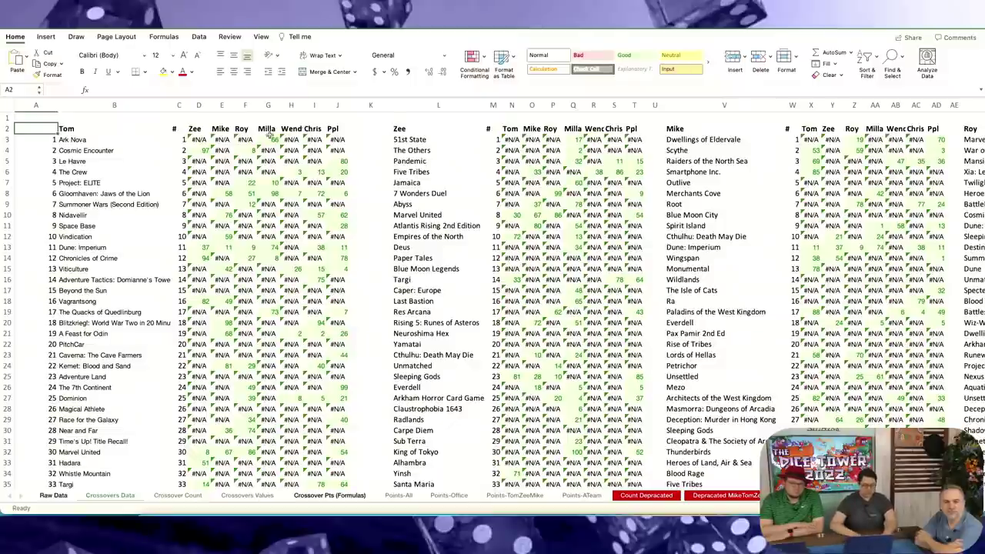
{"action": "left_click", "coordinate": [199, 138]}
{"action": "double_click", "coordinate": [201, 142]}
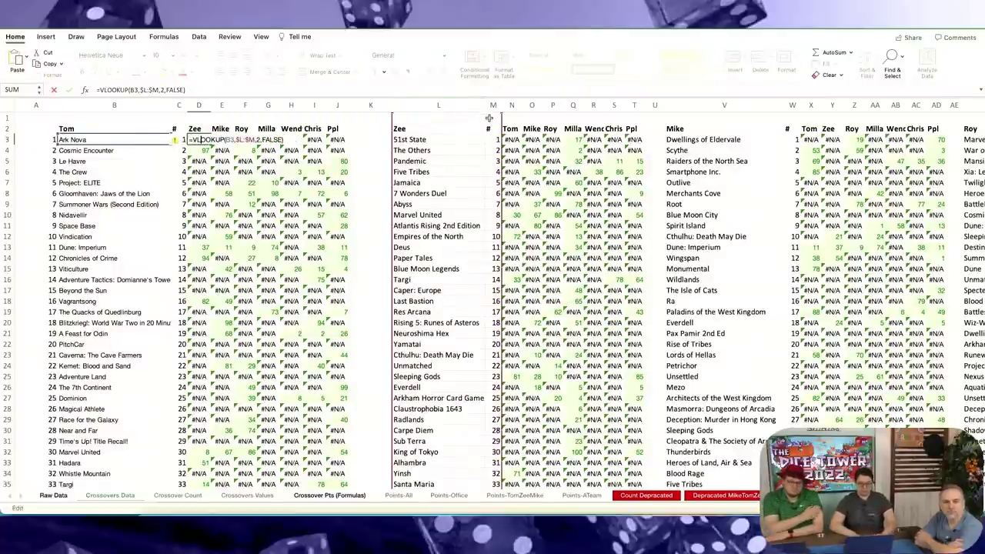
{"action": "key", "text": "Escape"}
{"action": "left_click", "coordinate": [223, 138]}
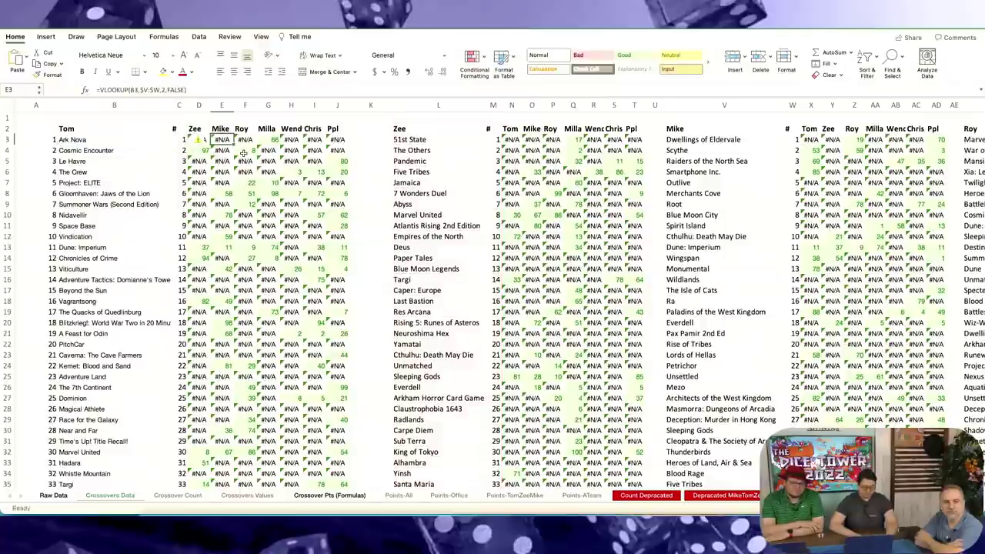
{"action": "key", "text": "F2"}
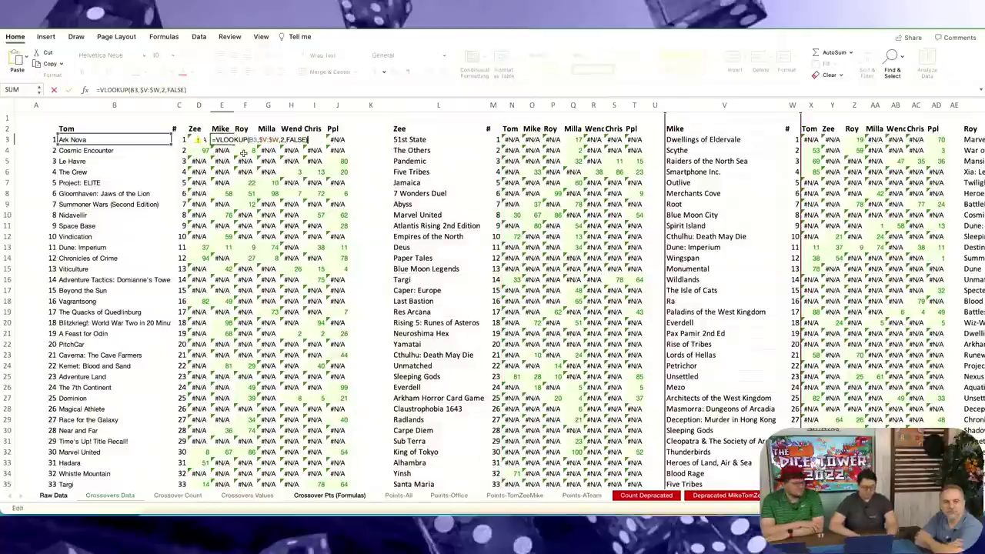
{"action": "key", "text": "Escape"}
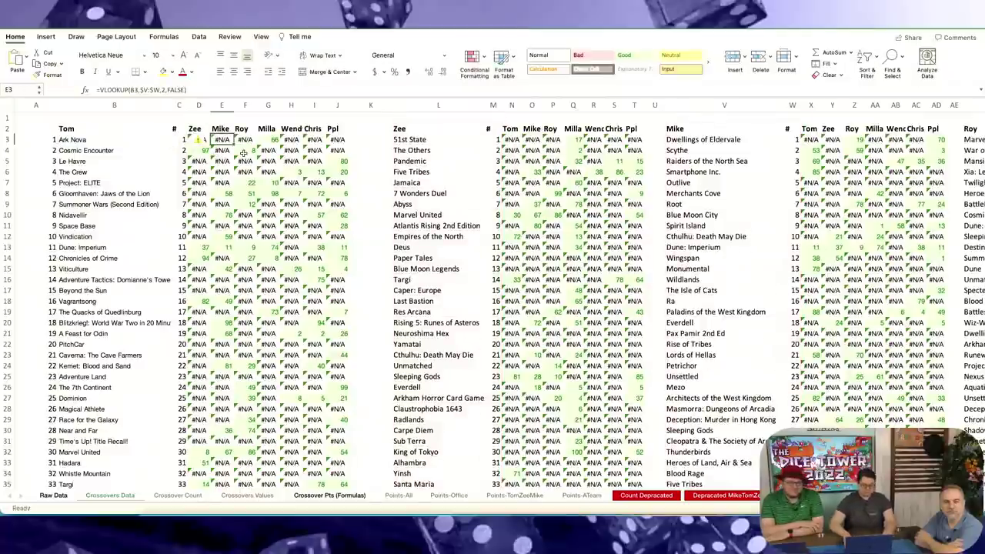
- Show the Crossover Count sheet with its comparison table enlarged for reading
{"action": "key", "text": "ctrl+Page_Down"}
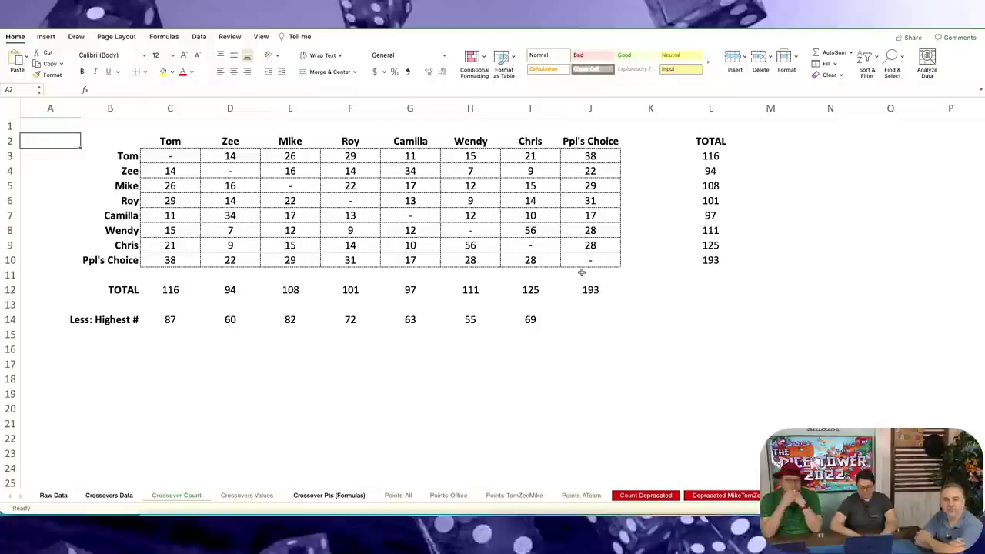
{"action": "scroll", "coordinate": [583, 270], "scroll_direction": "up", "scroll_amount": 1}
{"action": "scroll", "coordinate": [429, 224], "scroll_direction": "up", "scroll_amount": 3}
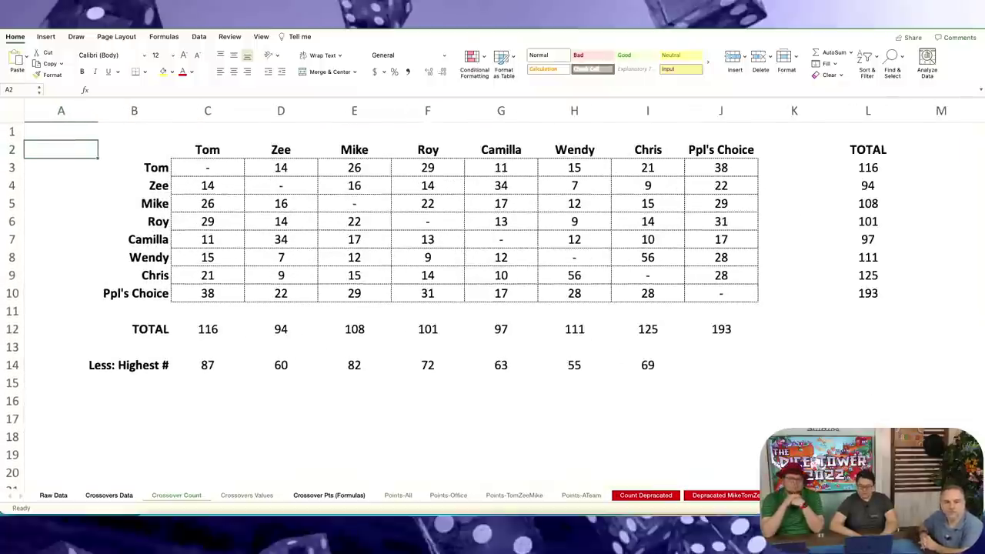
{"action": "scroll", "coordinate": [462, 231], "scroll_direction": "up", "scroll_amount": 2}
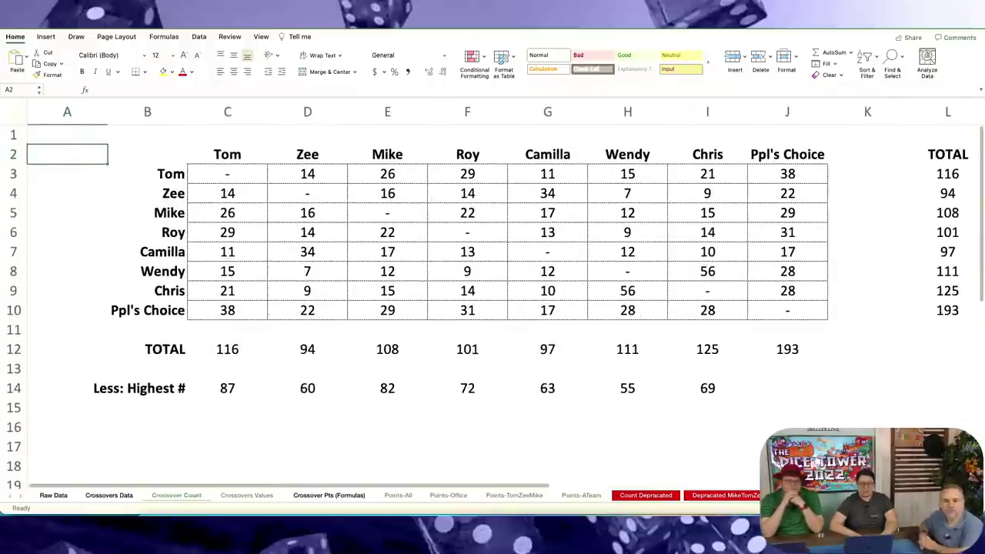
- Examine the Ppl's Choice crossover counts in the matrix, checking cells J3, J6 and the range J8:J9
{"action": "left_click", "coordinate": [151, 172]}
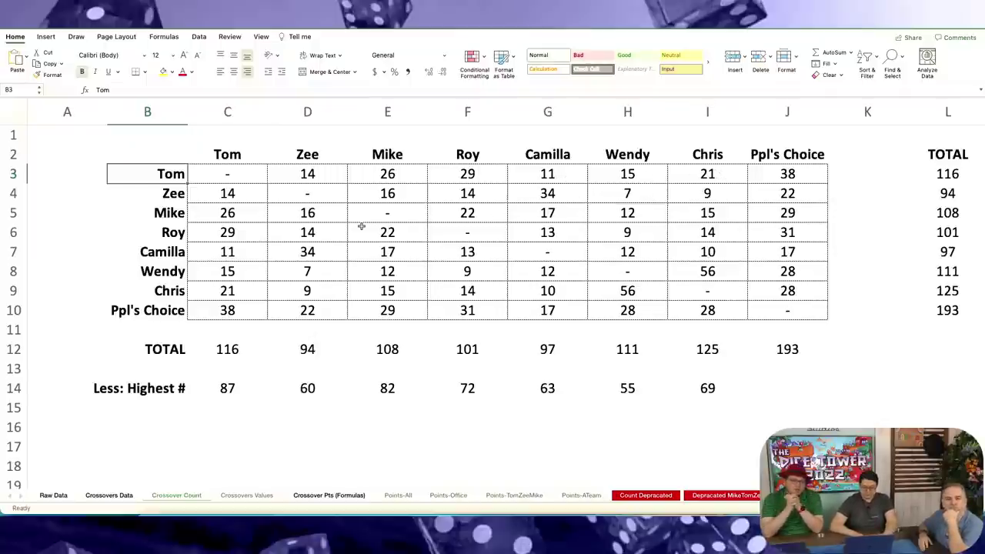
{"action": "left_click", "coordinate": [795, 176]}
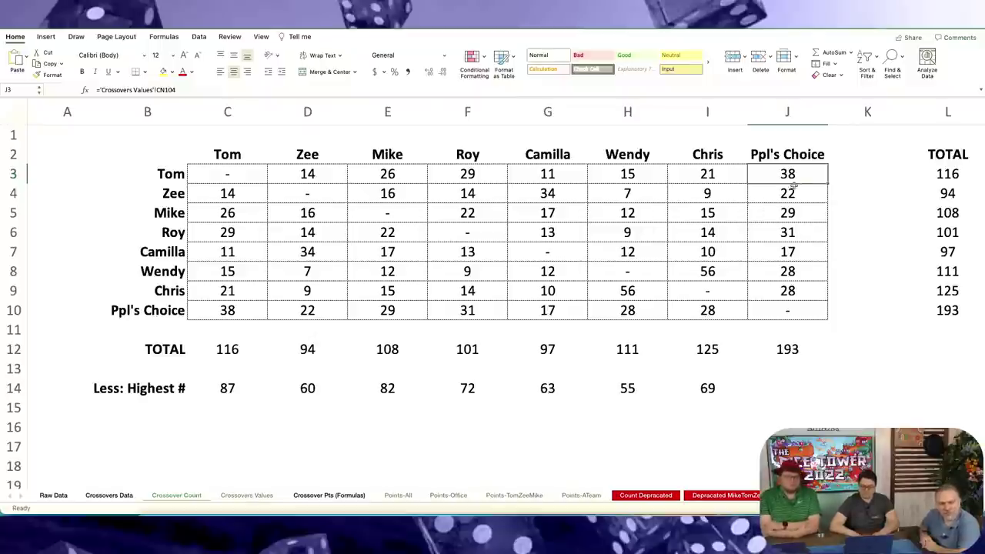
{"action": "left_click", "coordinate": [812, 236]}
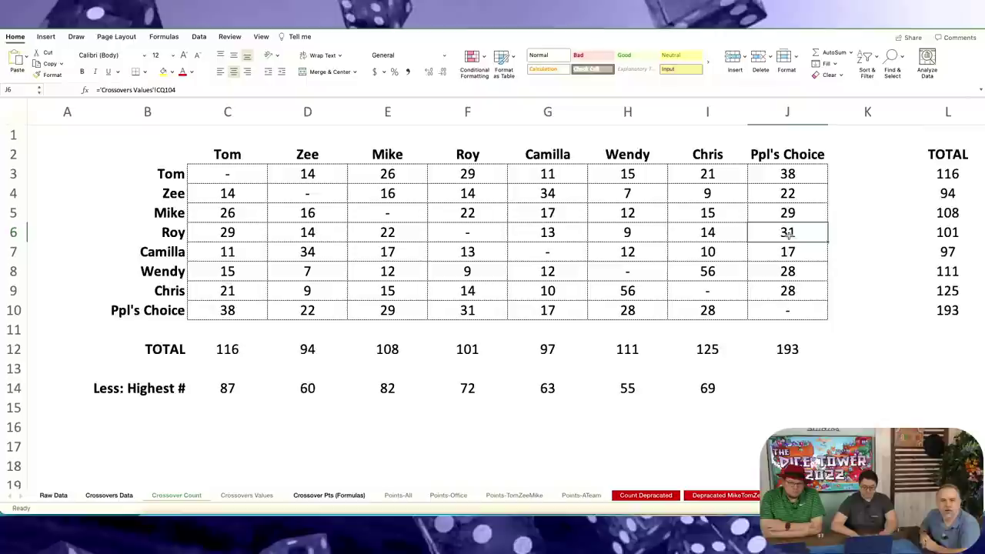
{"action": "left_click_drag", "start_coordinate": [789, 277], "coordinate": [790, 293]}
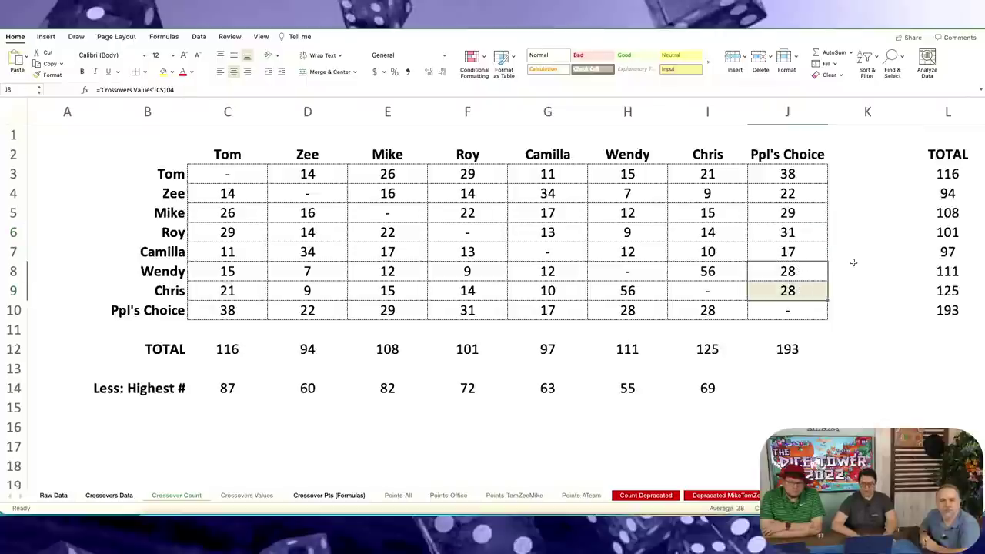
{"action": "left_click", "coordinate": [99, 240]}
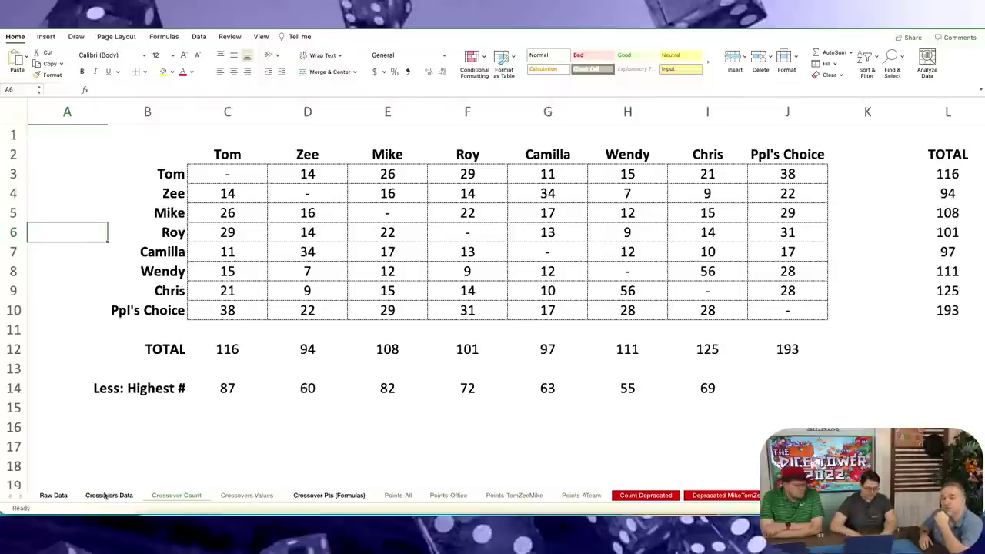
- Review the source lists on the Raw Data sheet and the lookup blocks across the Crossovers Data sheet
{"action": "left_click", "coordinate": [54, 496]}
{"action": "scroll", "coordinate": [576, 339], "scroll_direction": "left", "scroll_amount": 5}
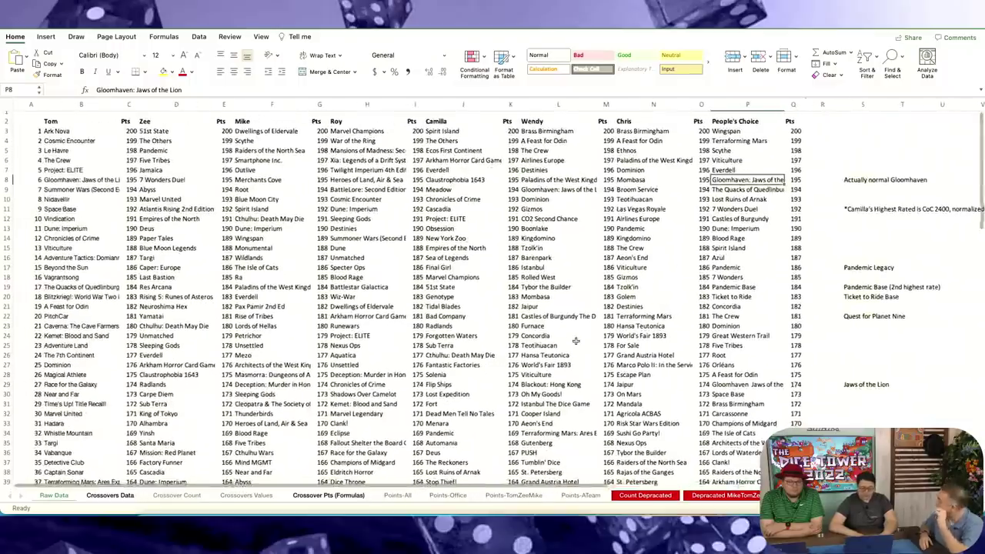
{"action": "left_click", "coordinate": [110, 495]}
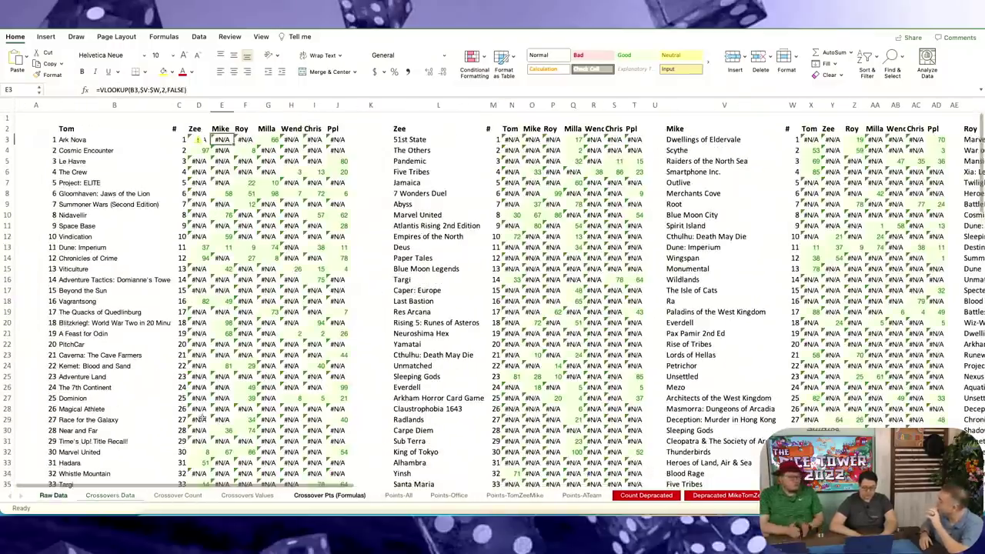
{"action": "scroll", "coordinate": [651, 210], "scroll_direction": "right", "scroll_amount": 15}
{"action": "scroll", "coordinate": [650, 210], "scroll_direction": "left", "scroll_amount": 15}
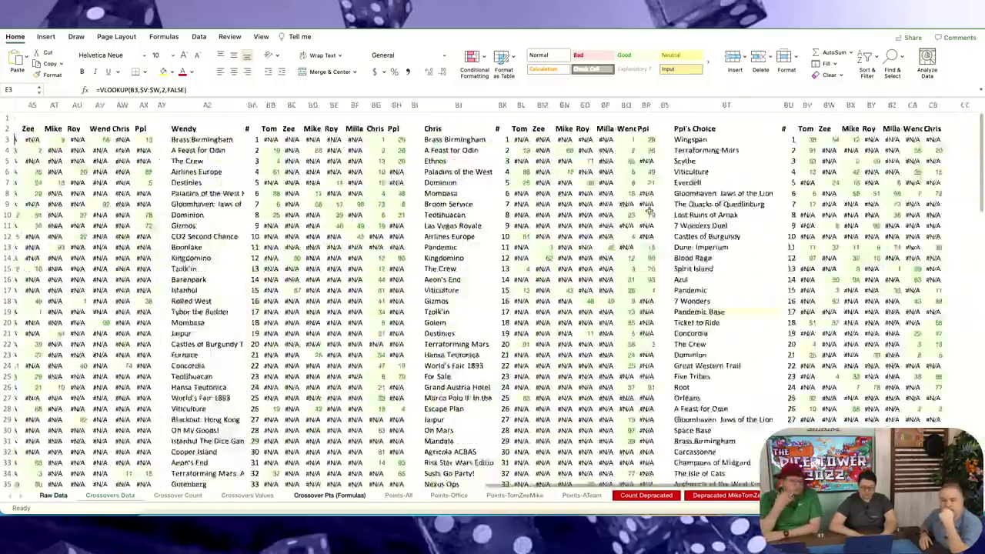
- Return to the Crossover Count sheet and check the mirrored pair of counts in cells I8 and H9
{"action": "left_click", "coordinate": [178, 496]}
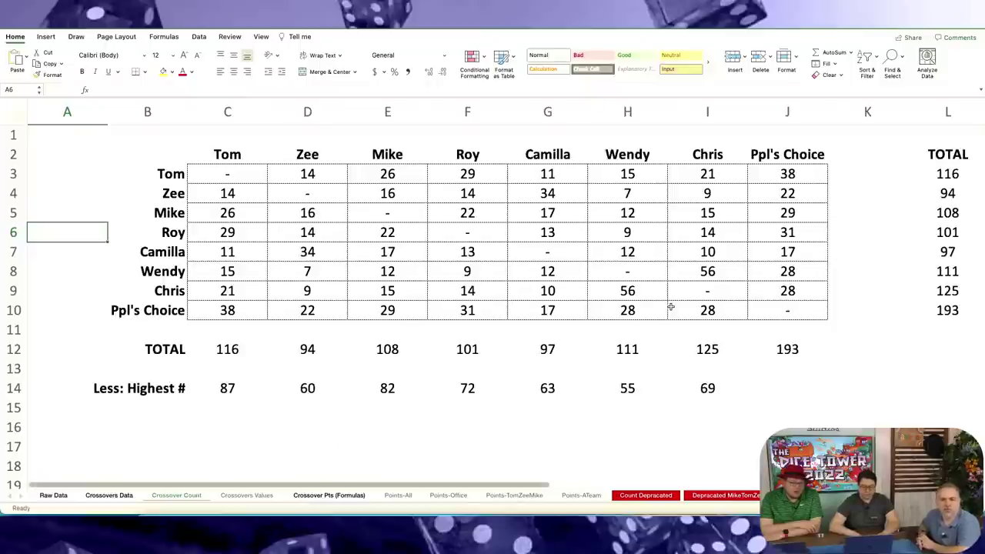
{"action": "left_click", "coordinate": [713, 271]}
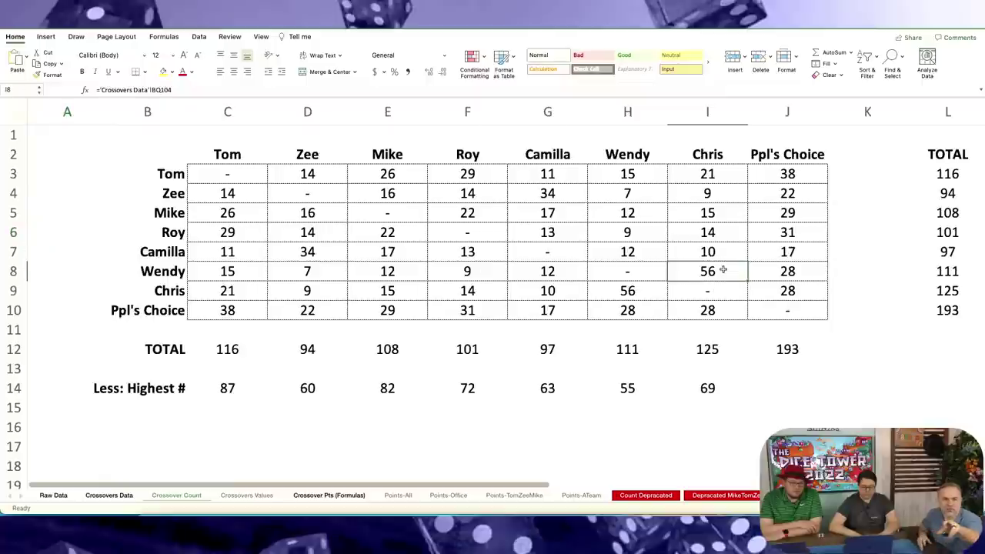
{"action": "left_click", "coordinate": [643, 291]}
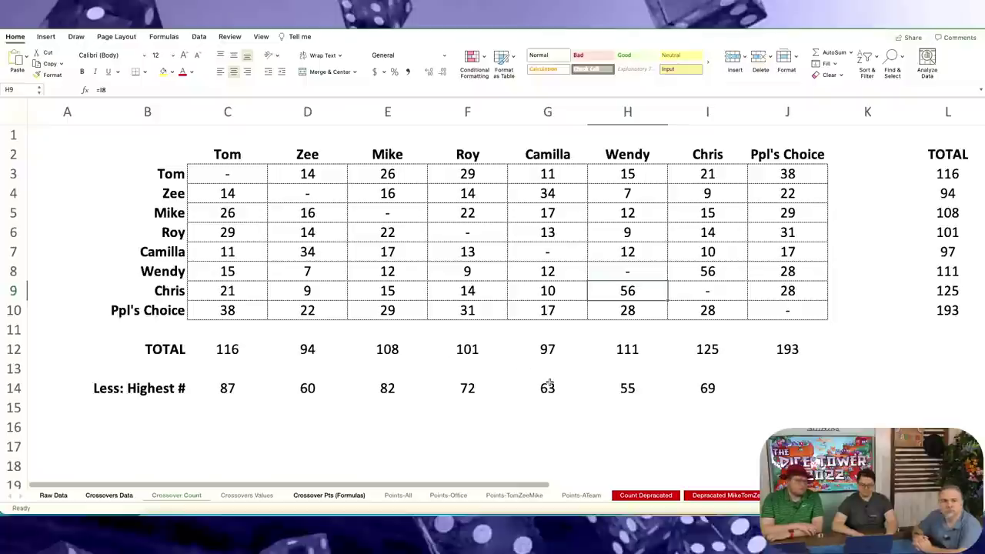
- Inspect the SUM formula in C12 and check the TOTAL row across to cell I12
{"action": "double_click", "coordinate": [239, 349]}
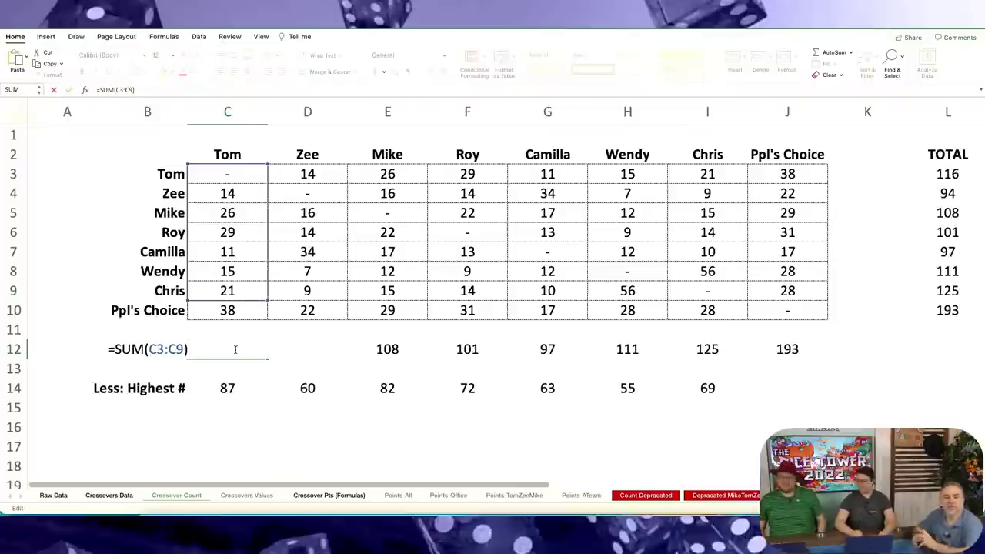
{"action": "key", "text": "Escape"}
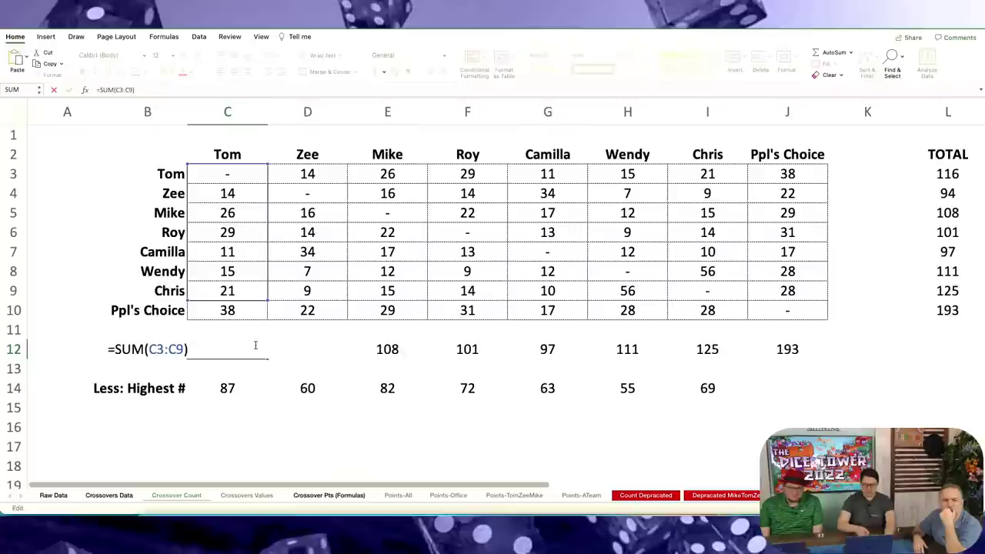
{"action": "key", "text": "Return"}
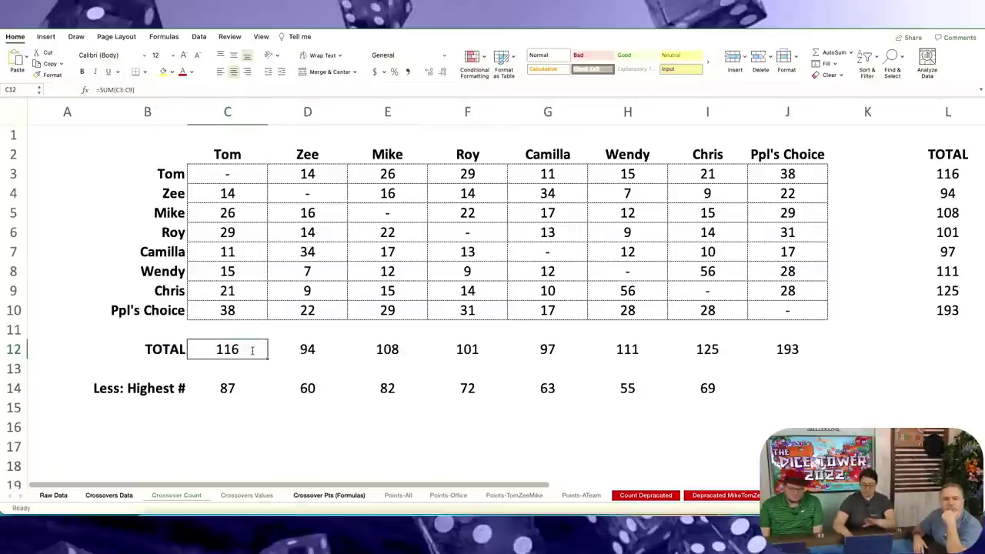
{"action": "key", "text": "Right"}
{"action": "key", "text": "Right"}
{"action": "key", "text": "Right"}
{"action": "key", "text": "Right"}
{"action": "key", "text": "Right"}
{"action": "key", "text": "Right"}
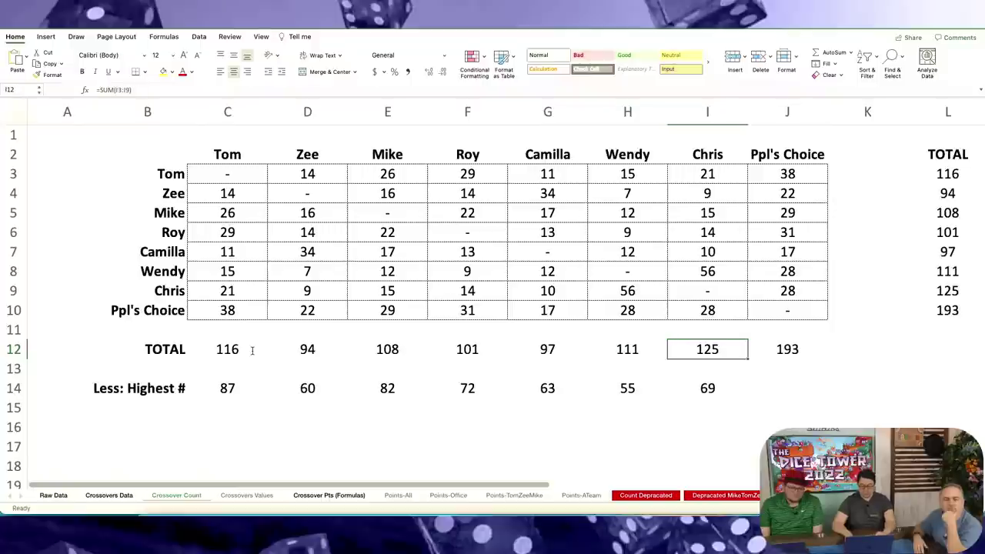
- Examine the Less: Highest # row label and the SUM formula in cell C14
{"action": "left_click", "coordinate": [160, 400]}
{"action": "left_click", "coordinate": [154, 387]}
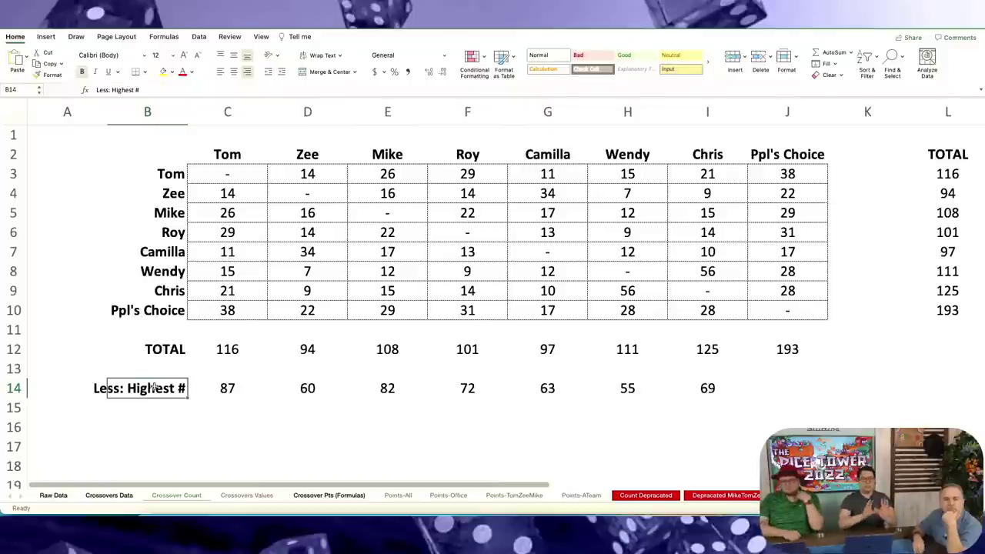
{"action": "left_click", "coordinate": [223, 391]}
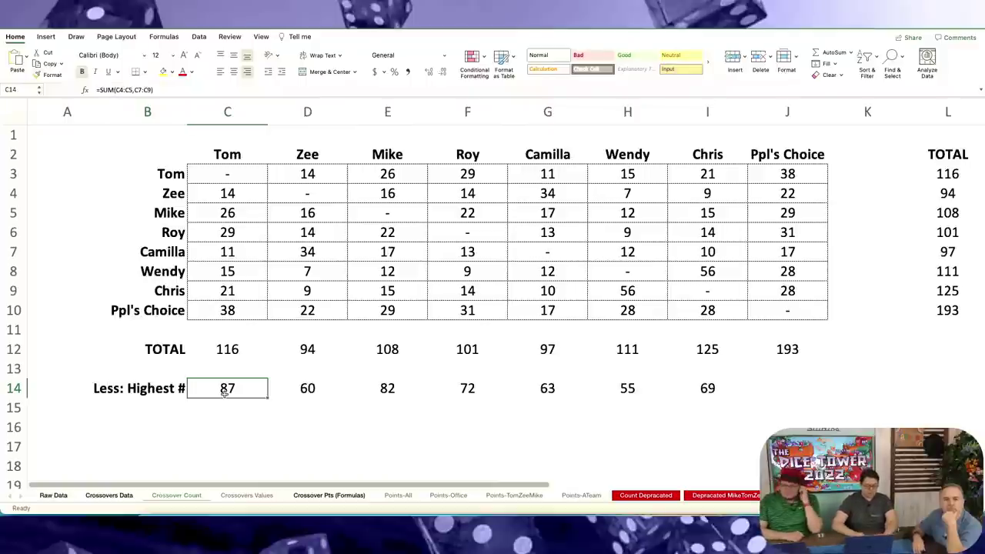
{"action": "double_click", "coordinate": [225, 389]}
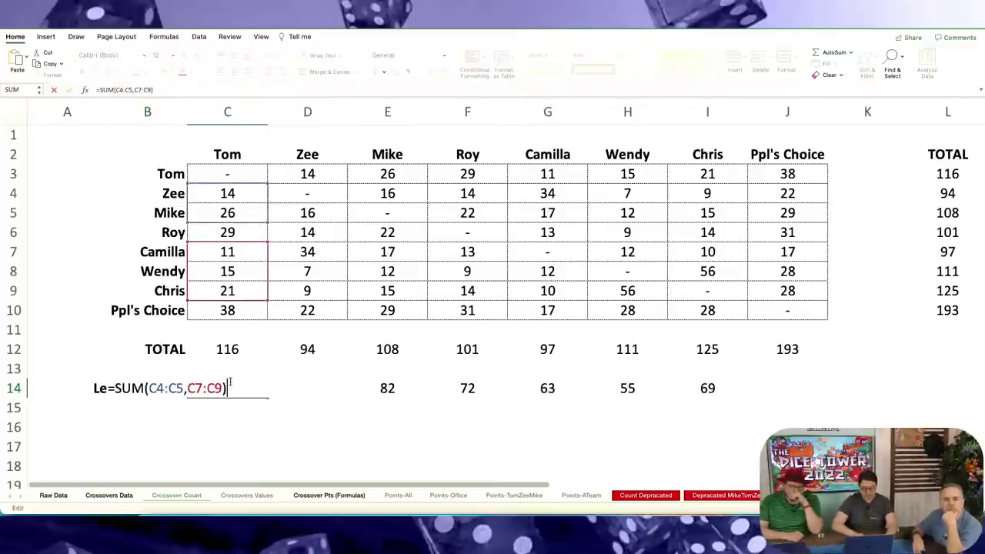
{"action": "key", "text": "Escape"}
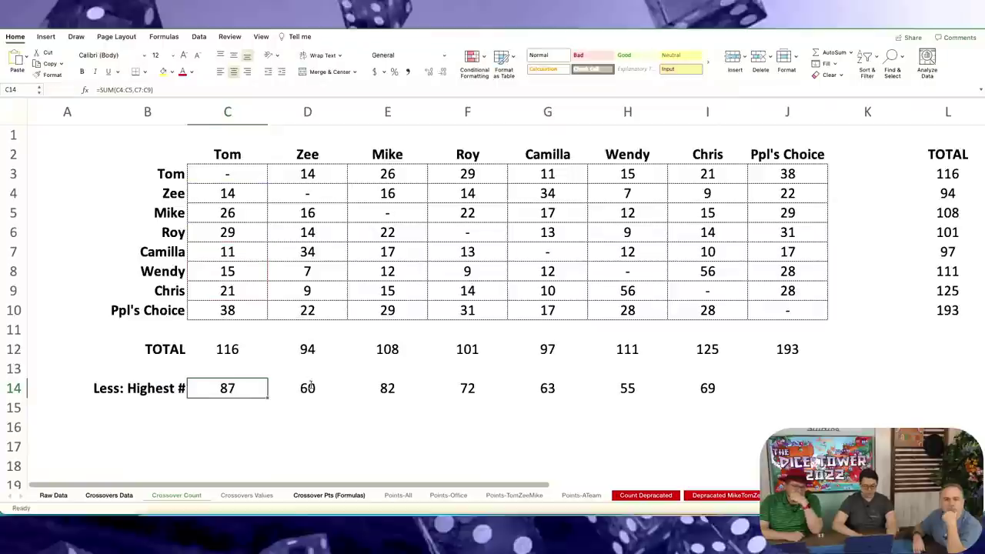
- Inspect the Less: Highest # formulas in D14 and E14, and compare cells C14 and I14
{"action": "left_click", "coordinate": [309, 389]}
{"action": "double_click", "coordinate": [316, 389]}
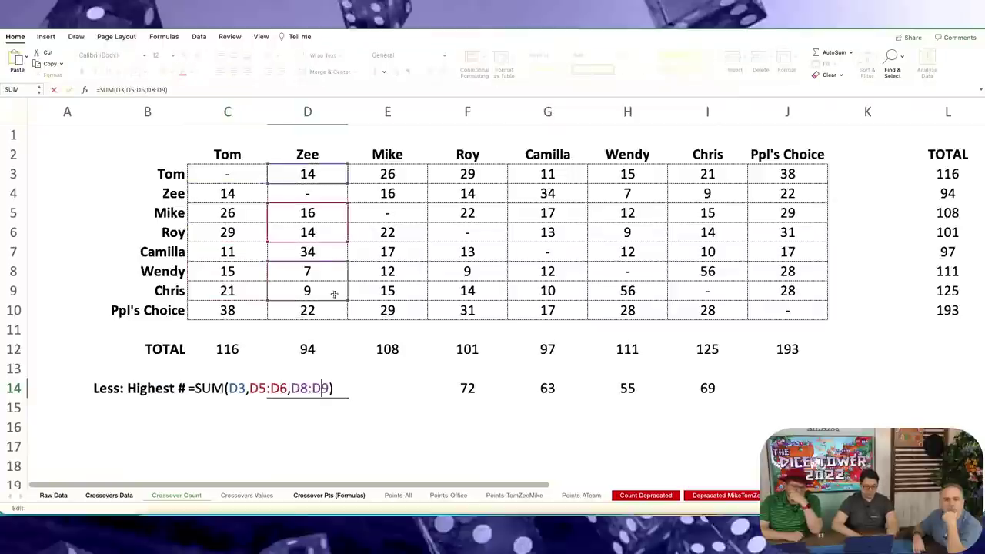
{"action": "key", "text": "Escape"}
{"action": "left_click", "coordinate": [404, 390]}
{"action": "double_click", "coordinate": [407, 391]}
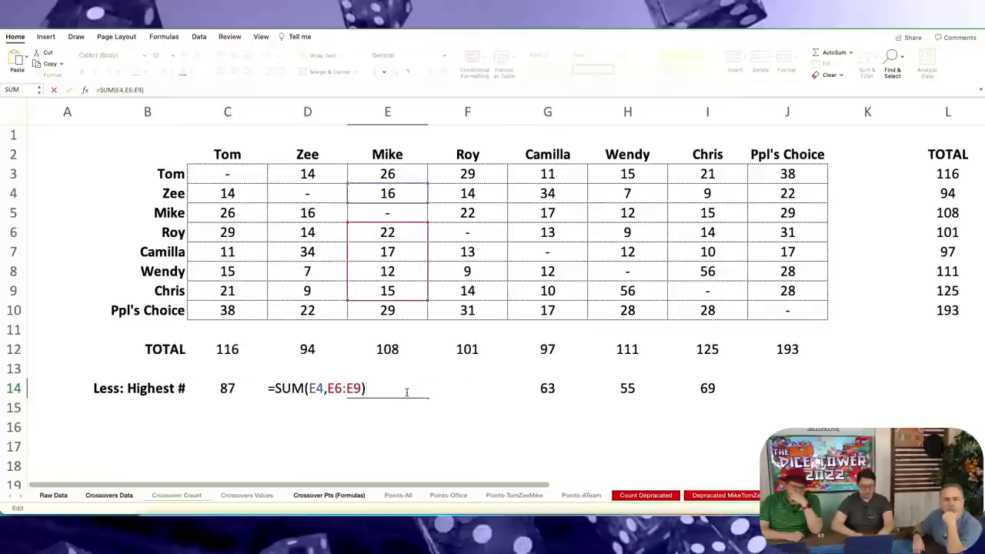
{"action": "key", "text": "Escape"}
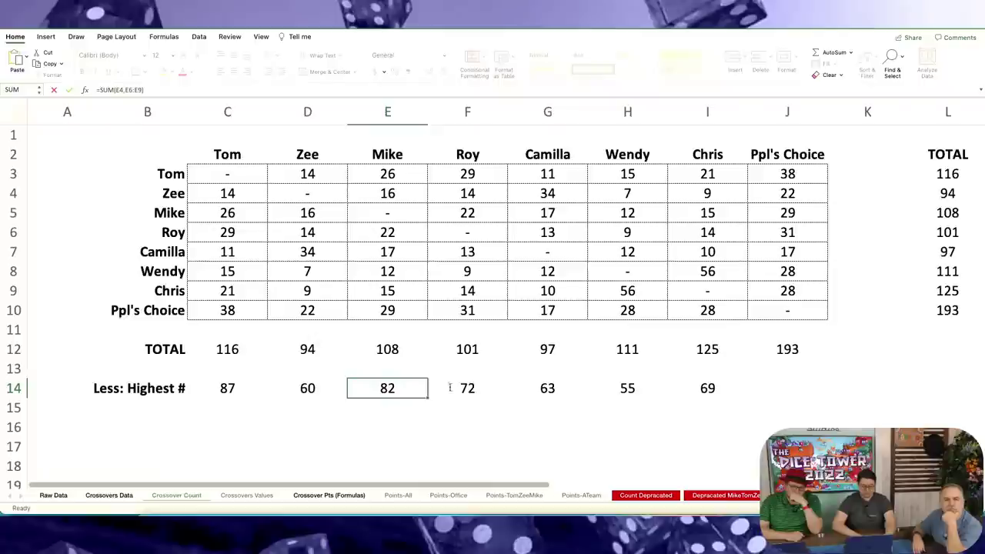
{"action": "left_click", "coordinate": [228, 397]}
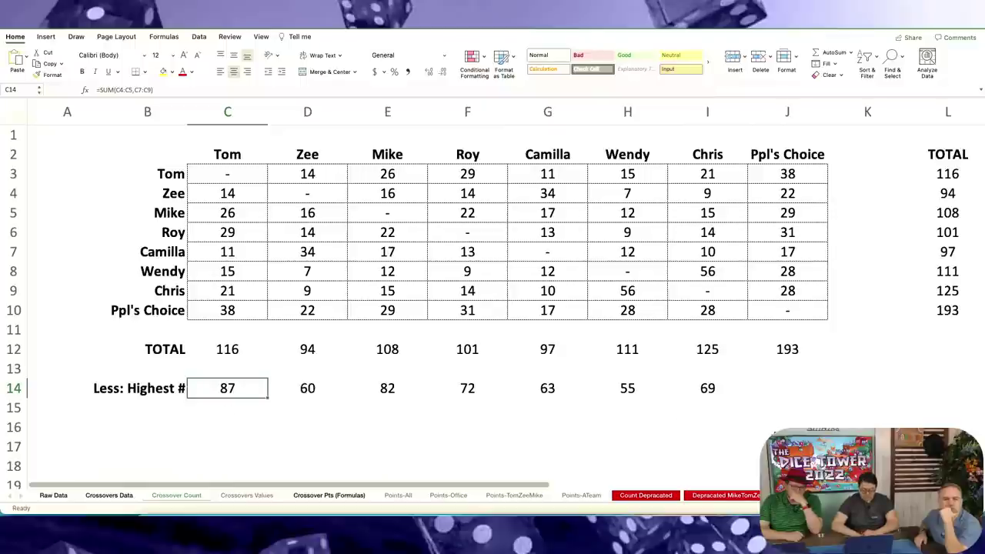
{"action": "left_click", "coordinate": [707, 392]}
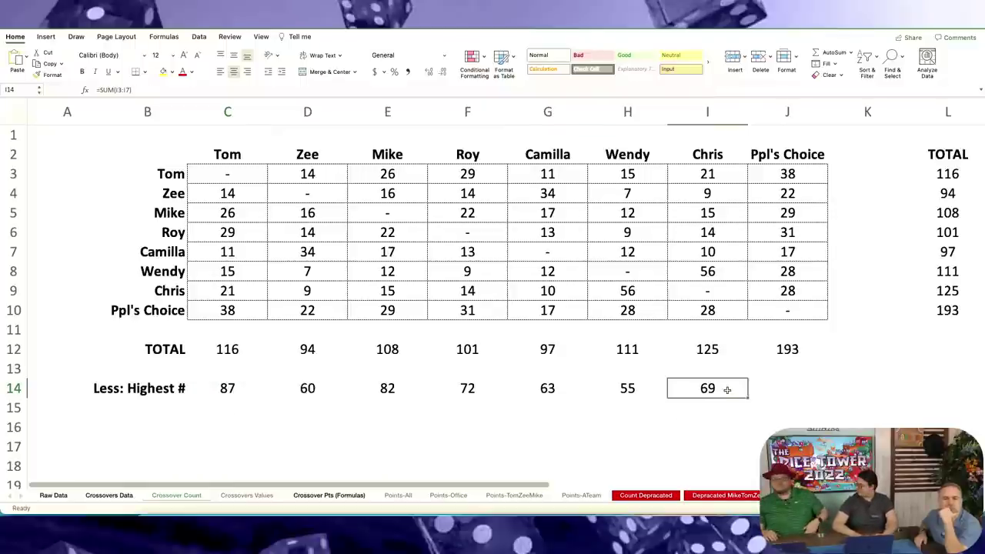
- Inspect the Less: Highest # formulas in I14 and H14, and check the count in H4
{"action": "double_click", "coordinate": [726, 391]}
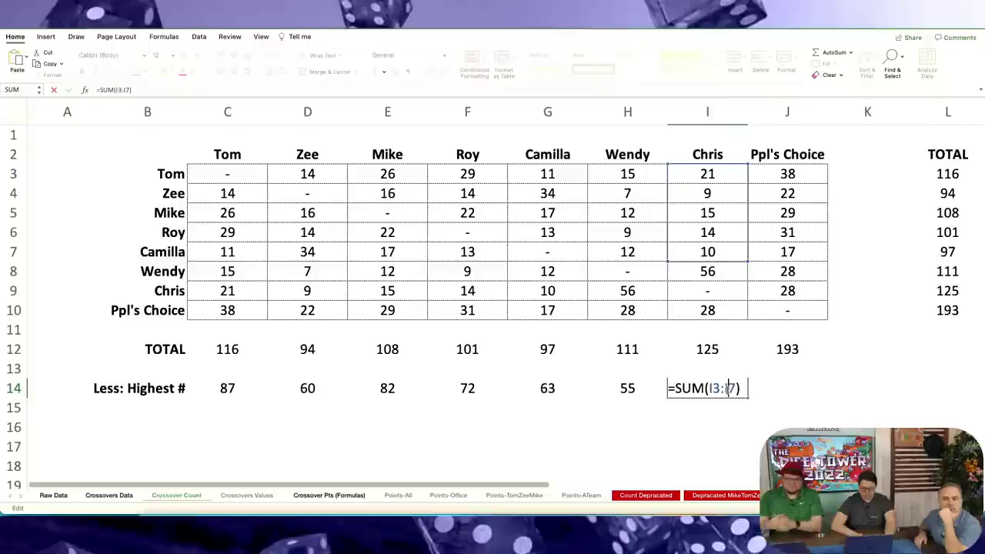
{"action": "key", "text": "Escape"}
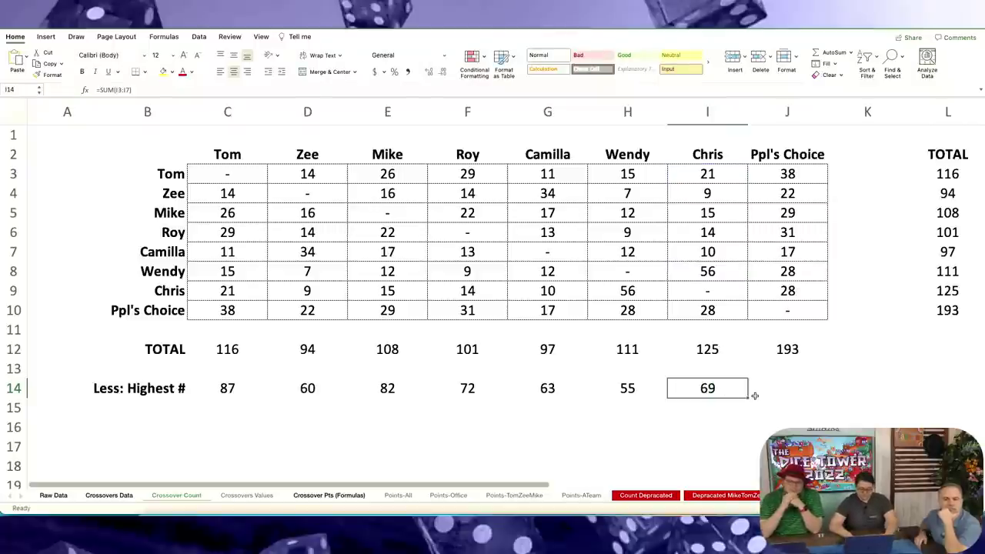
{"action": "key", "text": "Left"}
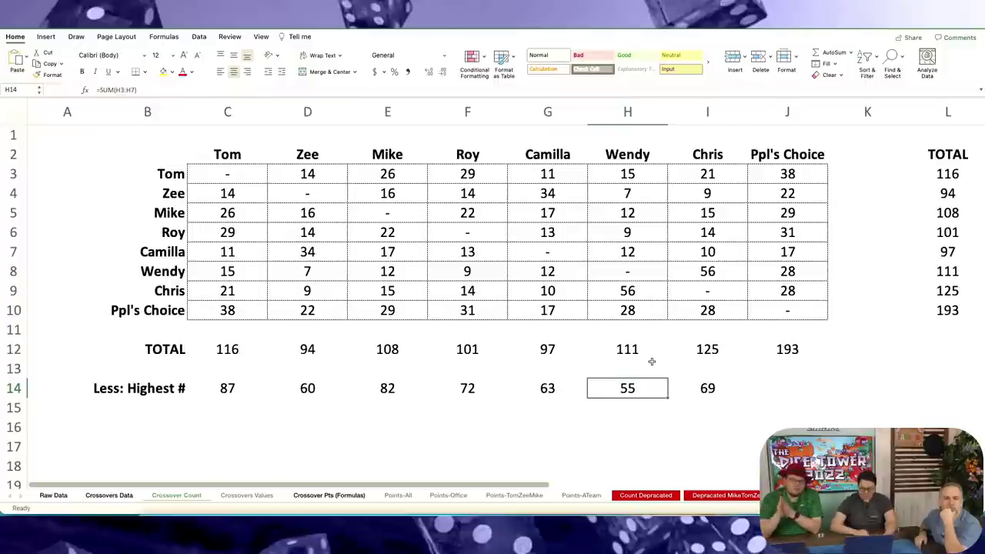
{"action": "left_click", "coordinate": [642, 197]}
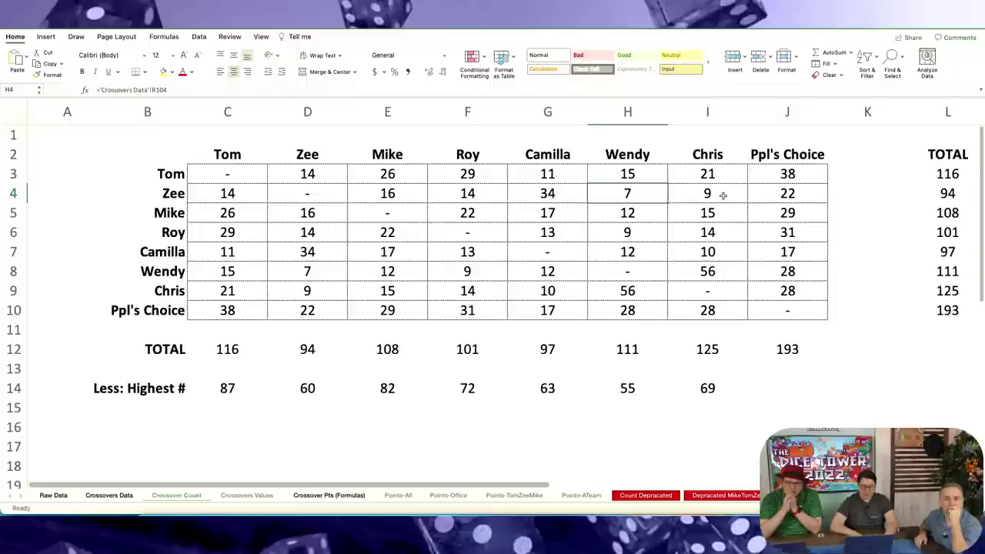
{"action": "left_click", "coordinate": [75, 148]}
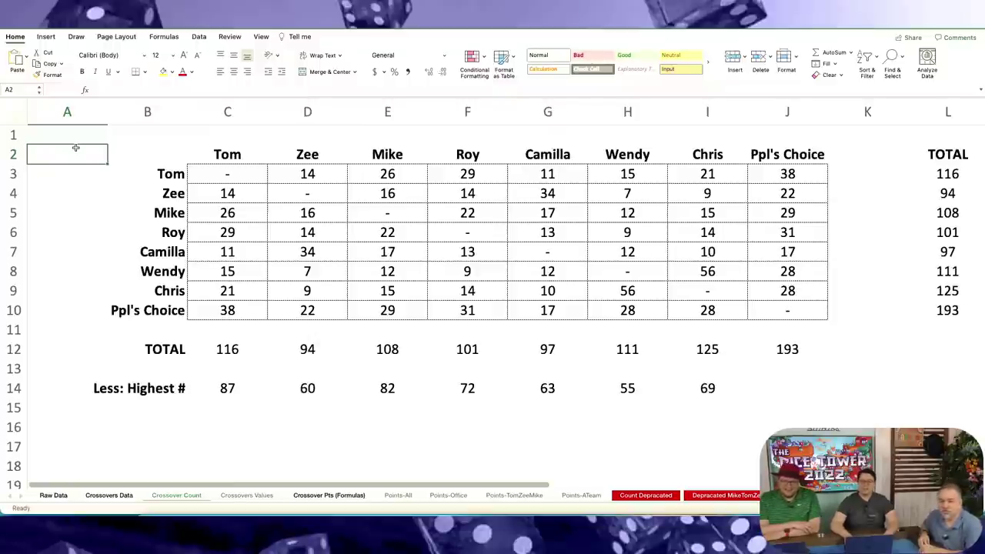
- Open the Crossovers Values sheet and examine the column header in G2 and the Ark Nova entry in B3
{"action": "key", "text": "ctrl+Page_Down"}
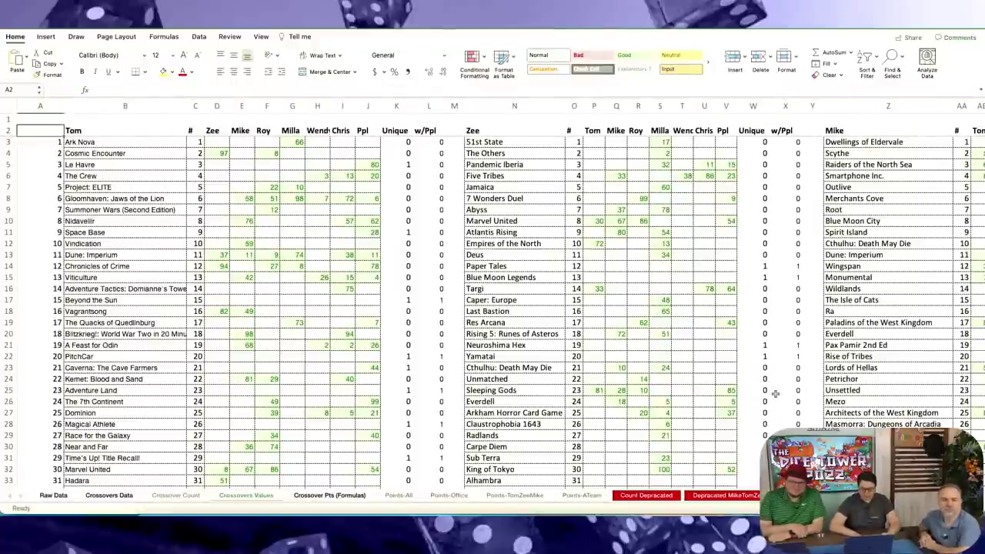
{"action": "key", "text": "ctrl+Page_Up"}
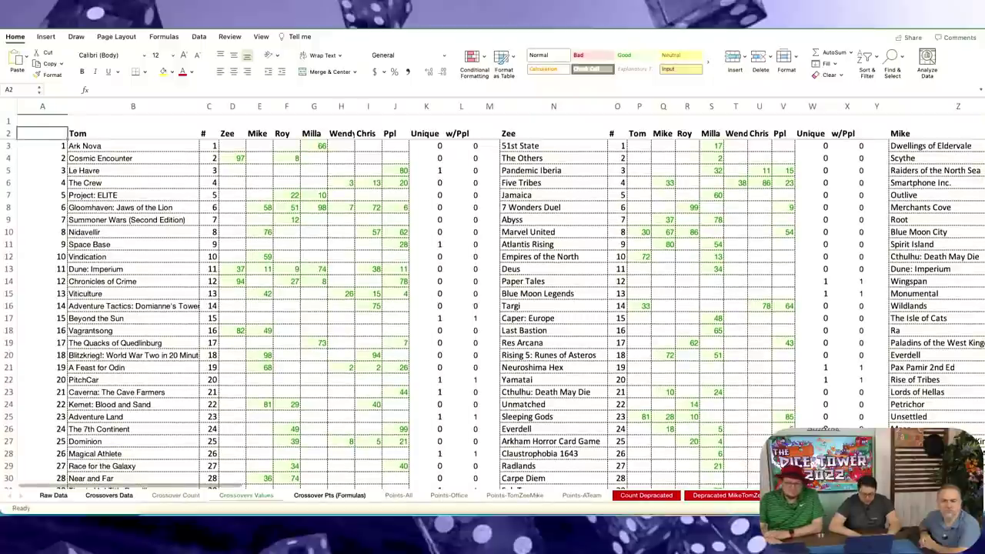
{"action": "scroll", "coordinate": [716, 344], "scroll_direction": "up", "scroll_amount": 2}
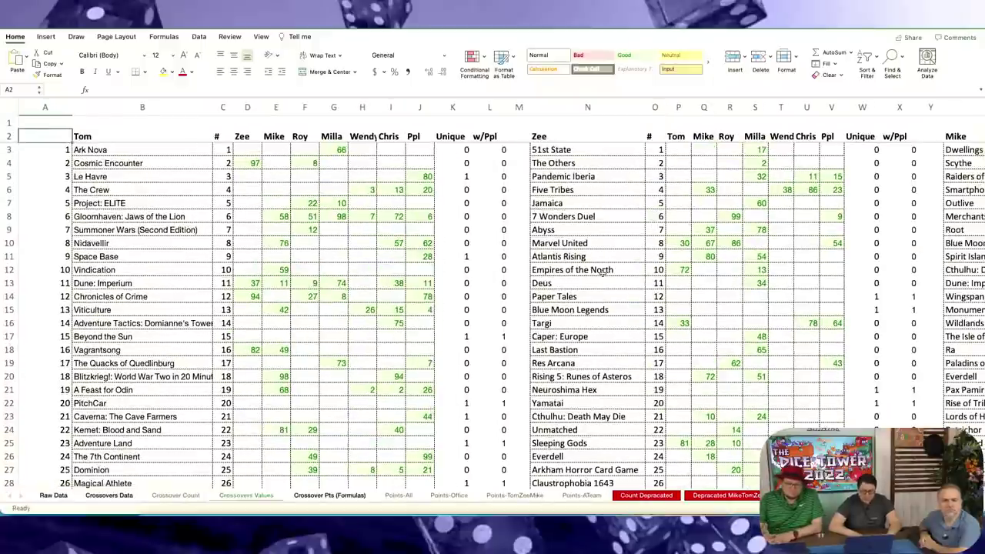
{"action": "left_click", "coordinate": [337, 136]}
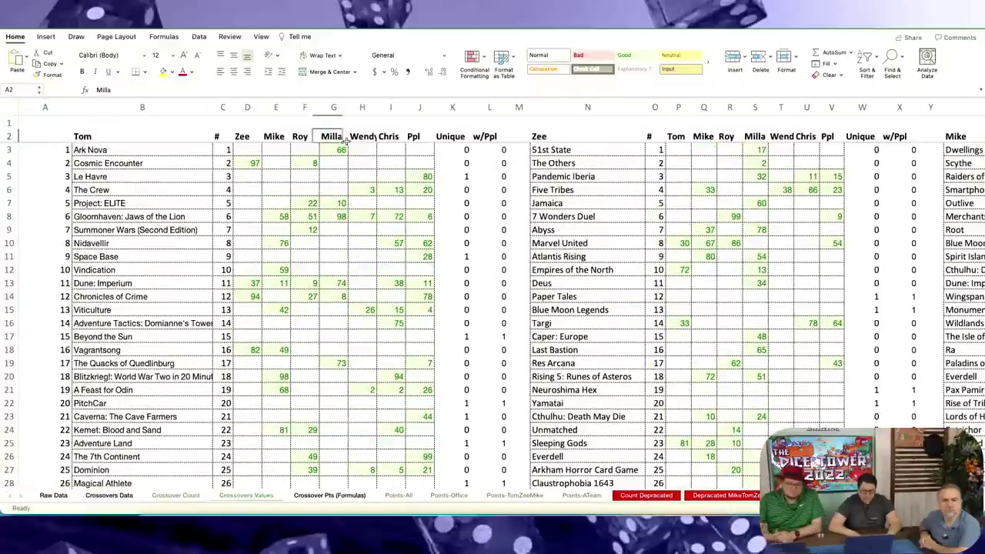
{"action": "left_click", "coordinate": [191, 151]}
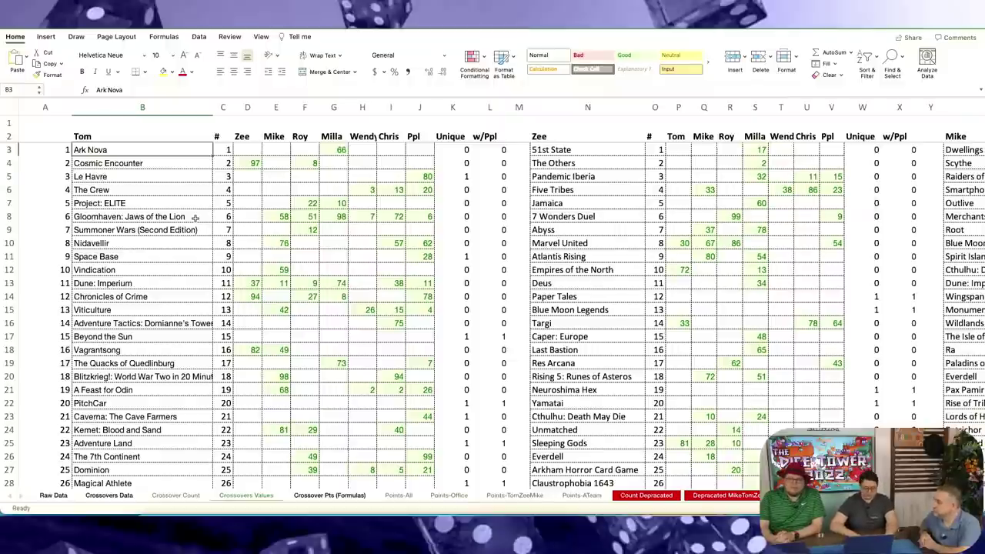
- Find Hadara in the first ranking list and check its crossover rank in cell D33
{"action": "scroll", "coordinate": [195, 218], "scroll_direction": "down", "scroll_amount": 5}
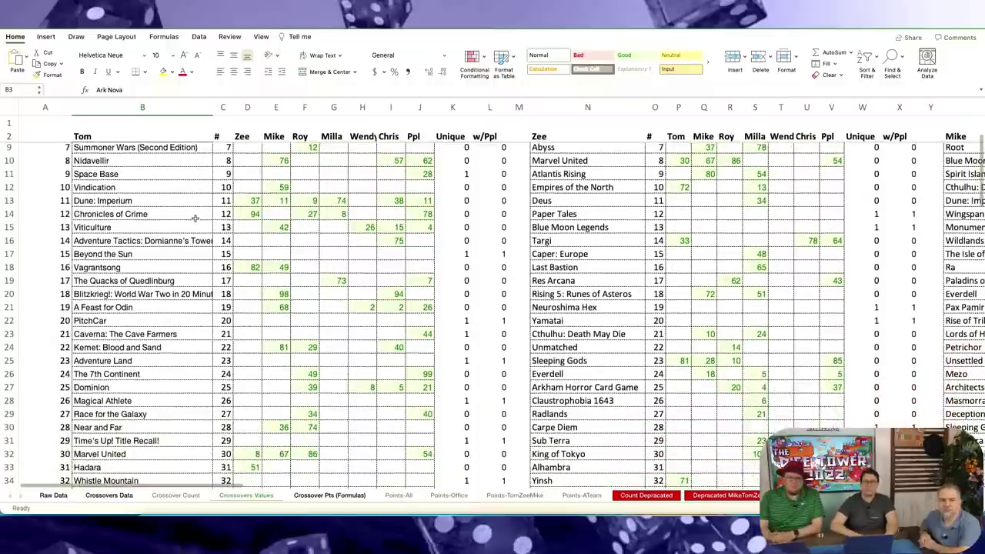
{"action": "scroll", "coordinate": [195, 217], "scroll_direction": "down", "scroll_amount": 4}
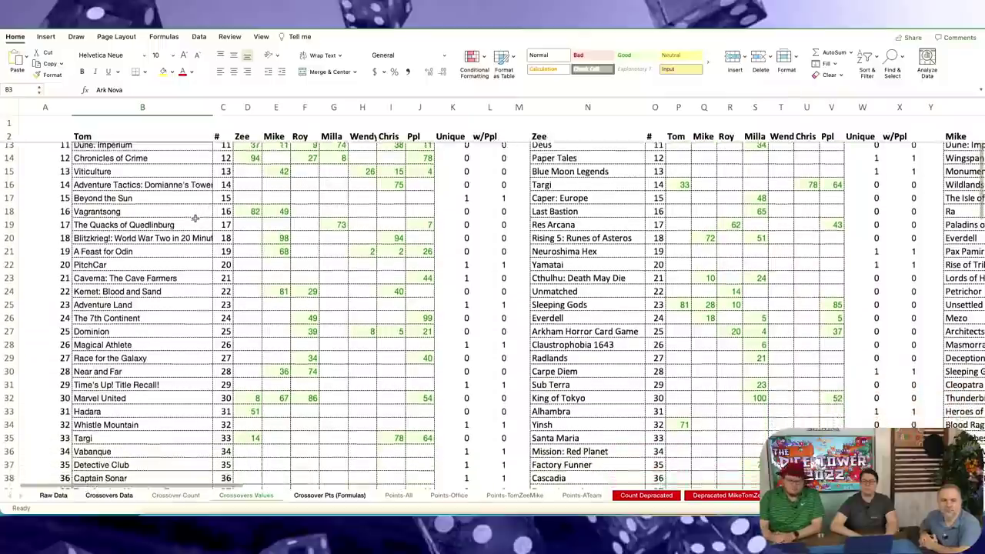
{"action": "scroll", "coordinate": [195, 217], "scroll_direction": "down", "scroll_amount": 3}
{"action": "scroll", "coordinate": [502, 250], "scroll_direction": "down", "scroll_amount": 4}
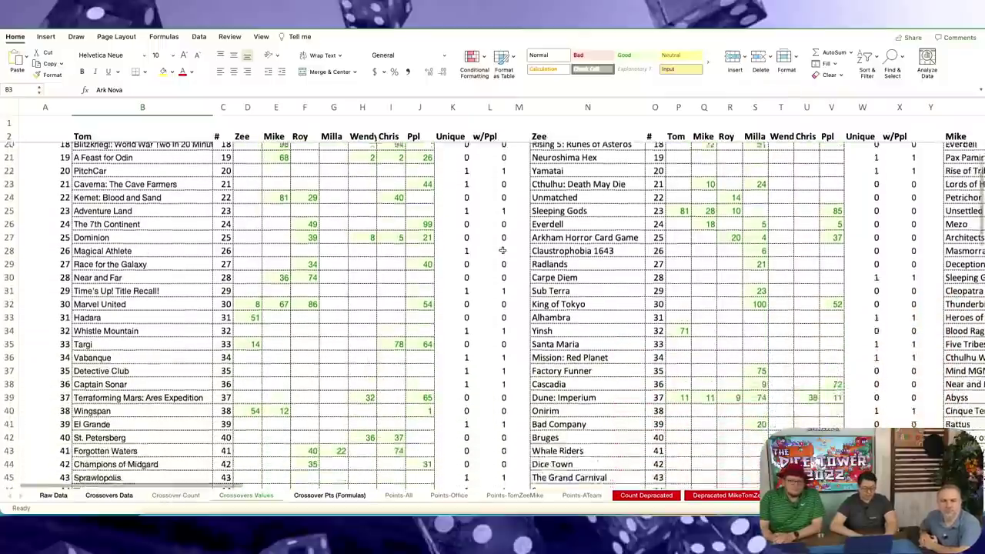
{"action": "scroll", "coordinate": [502, 250], "scroll_direction": "down", "scroll_amount": 4}
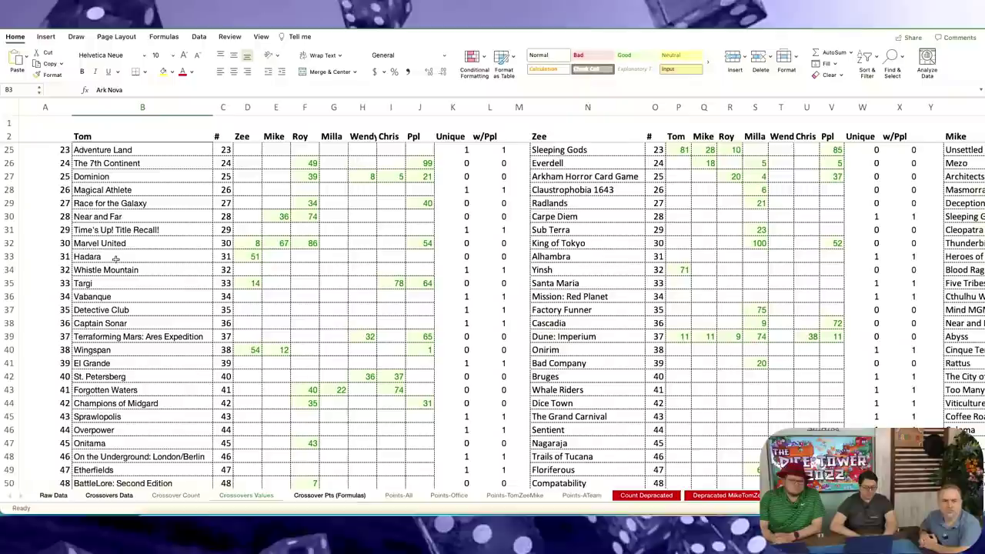
{"action": "left_click", "coordinate": [116, 259]}
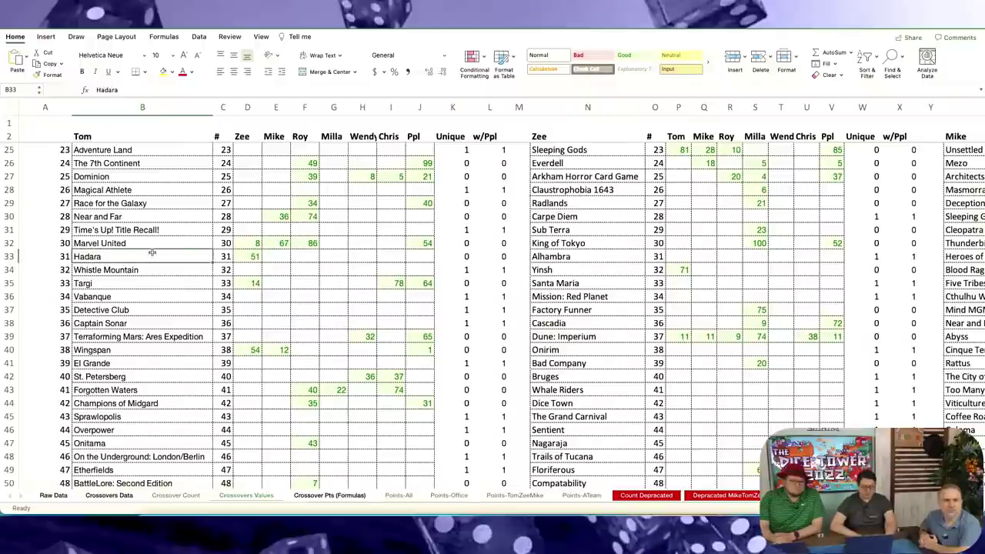
{"action": "left_click", "coordinate": [256, 260]}
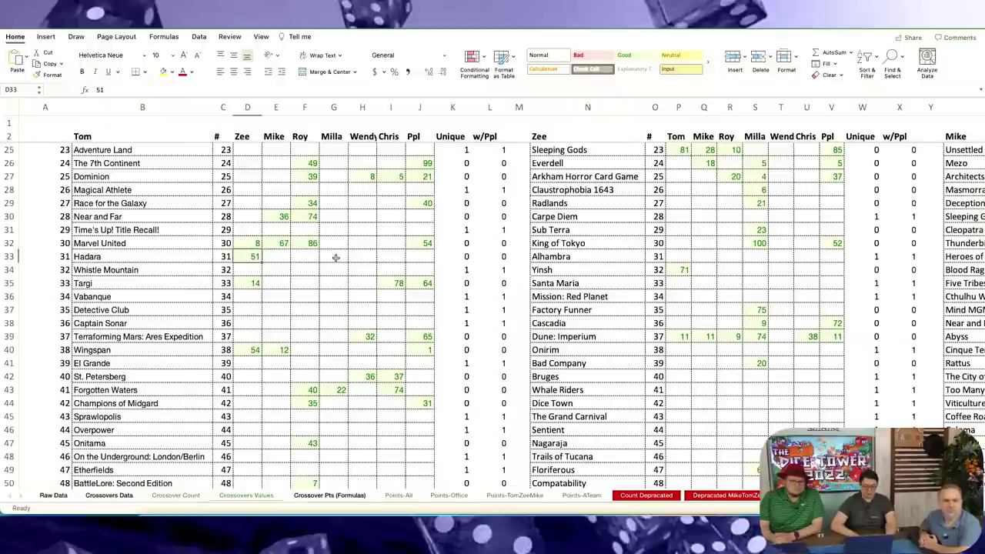
- Read through the remaining crossover ranks on the Crossovers Values sheet down to the totals in rows 104 and 108
{"action": "scroll", "coordinate": [335, 257], "scroll_direction": "down", "scroll_amount": 3}
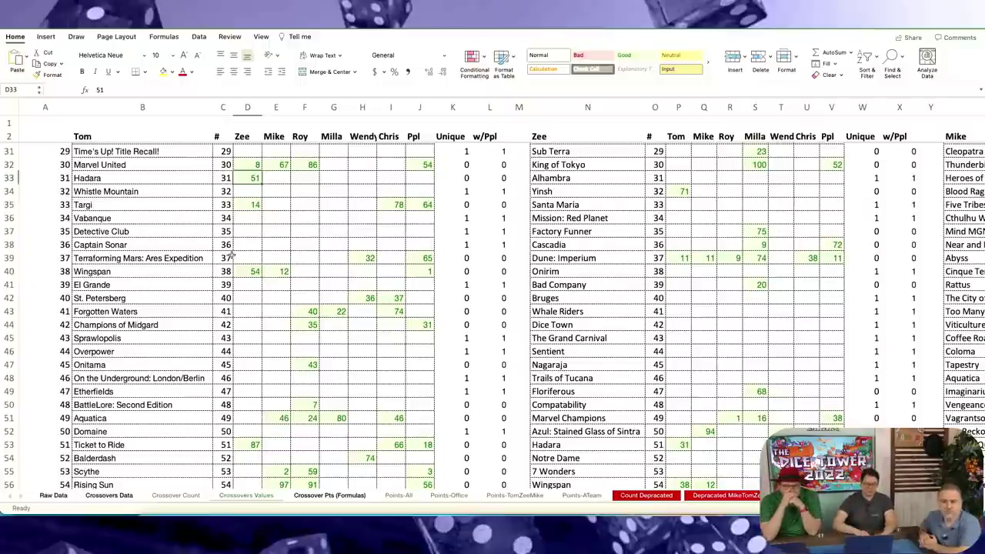
{"action": "scroll", "coordinate": [231, 255], "scroll_direction": "down", "scroll_amount": 5}
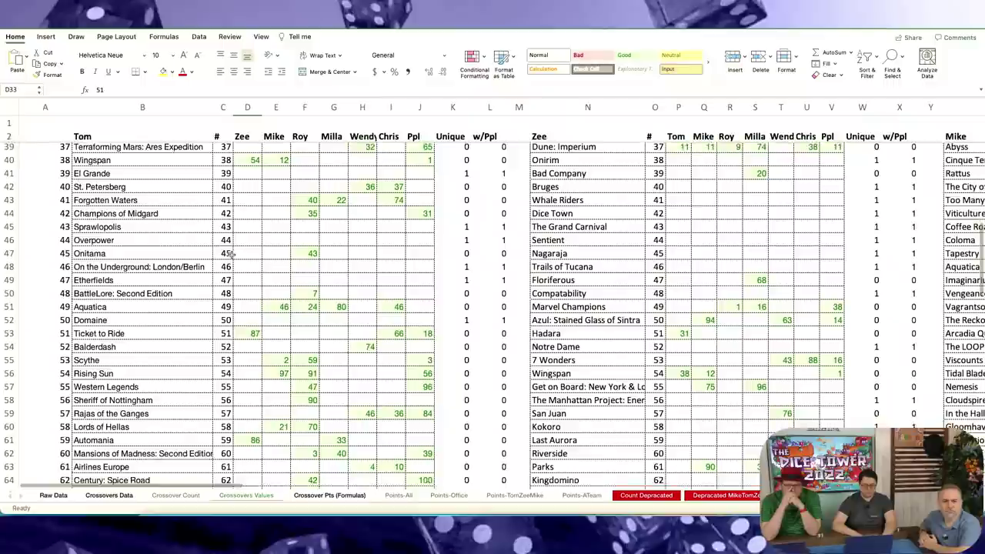
{"action": "scroll", "coordinate": [231, 255], "scroll_direction": "down", "scroll_amount": 1}
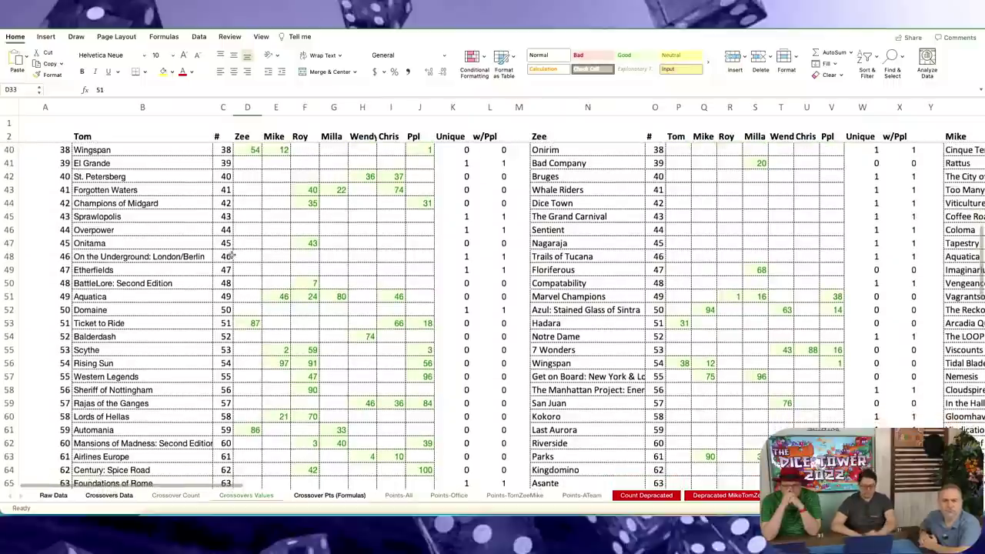
{"action": "scroll", "coordinate": [227, 239], "scroll_direction": "up", "scroll_amount": 1}
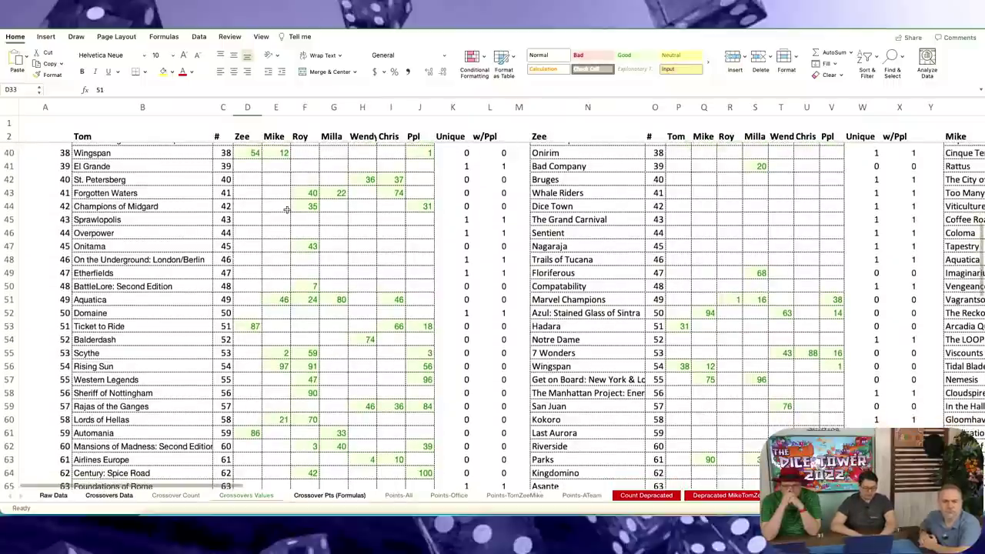
{"action": "scroll", "coordinate": [287, 209], "scroll_direction": "down", "scroll_amount": 5}
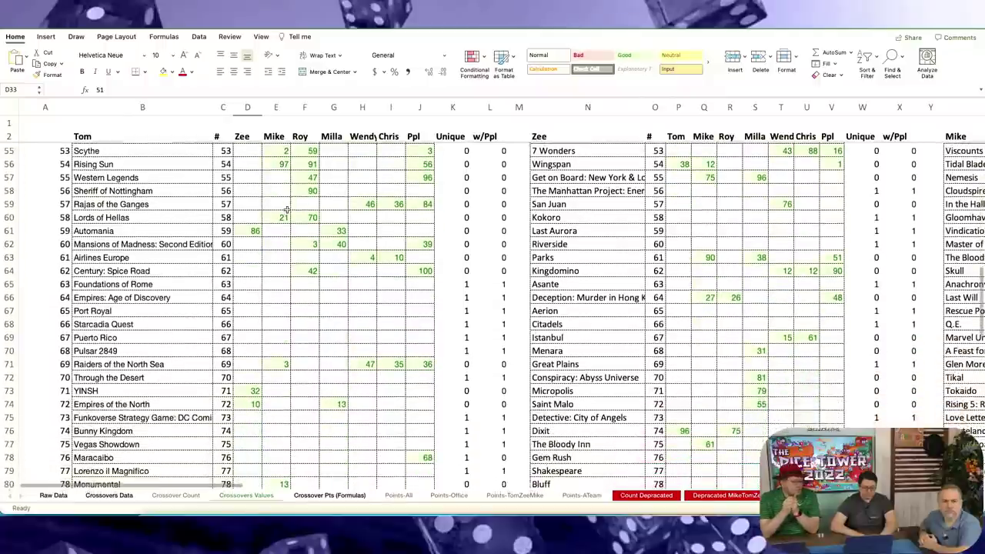
{"action": "scroll", "coordinate": [286, 210], "scroll_direction": "down", "scroll_amount": 2}
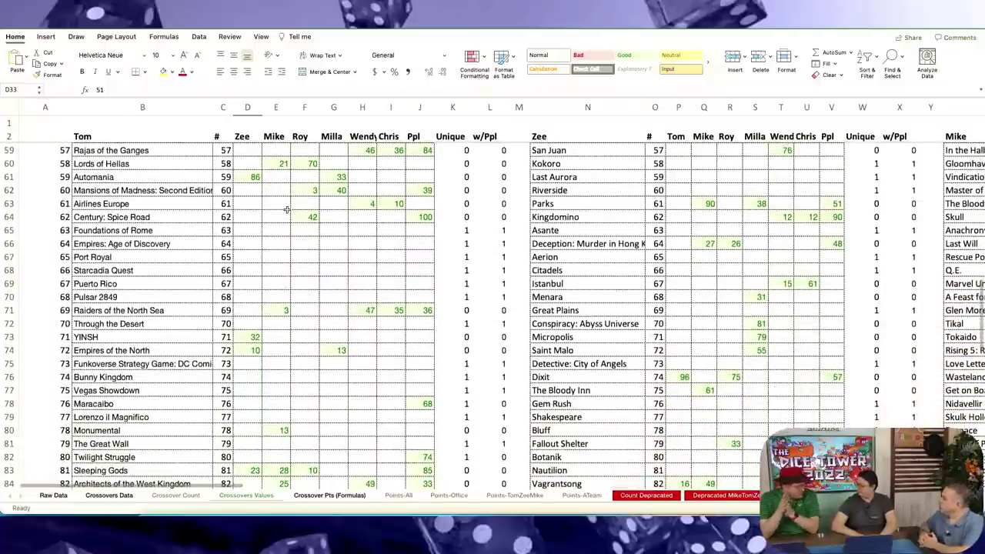
{"action": "scroll", "coordinate": [287, 209], "scroll_direction": "down", "scroll_amount": 6}
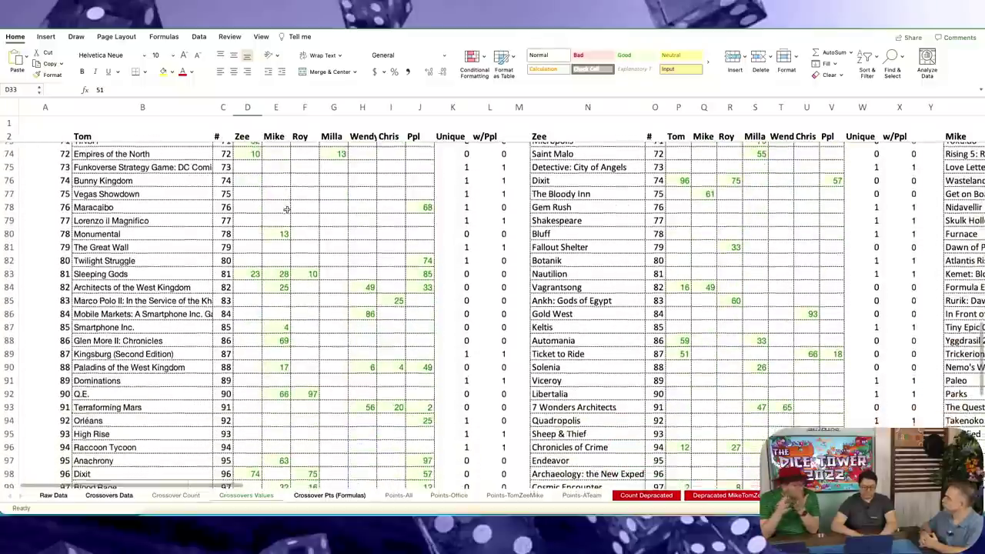
{"action": "scroll", "coordinate": [287, 210], "scroll_direction": "down", "scroll_amount": 2}
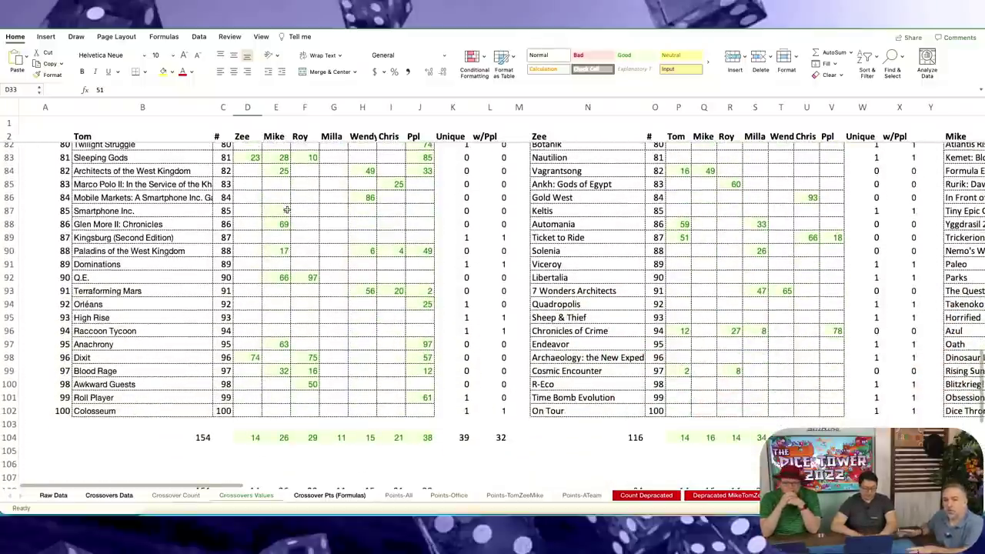
{"action": "scroll", "coordinate": [286, 209], "scroll_direction": "down", "scroll_amount": 3}
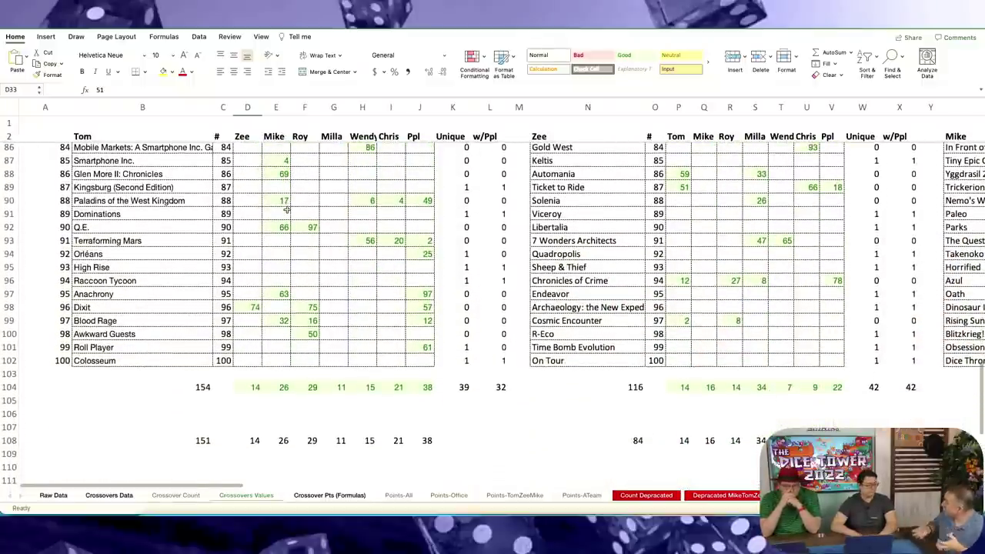
{"action": "scroll", "coordinate": [286, 210], "scroll_direction": "down", "scroll_amount": 5}
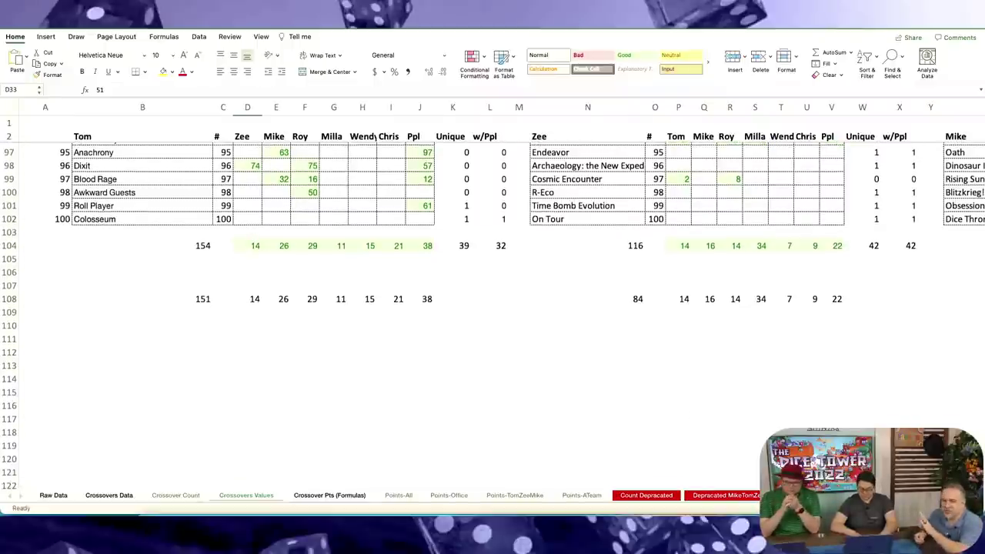
- Check the first list's crossover totals in row 104, going across from D104 to J104 and back
{"action": "scroll", "coordinate": [563, 356], "scroll_direction": "up", "scroll_amount": 3}
{"action": "scroll", "coordinate": [564, 357], "scroll_direction": "up", "scroll_amount": 1}
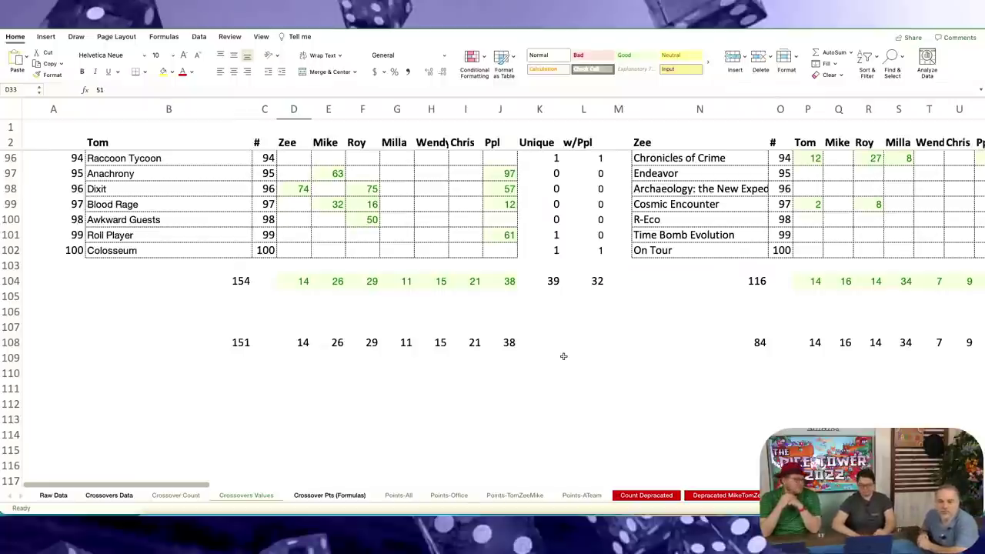
{"action": "scroll", "coordinate": [493, 270], "scroll_direction": "up", "scroll_amount": 2}
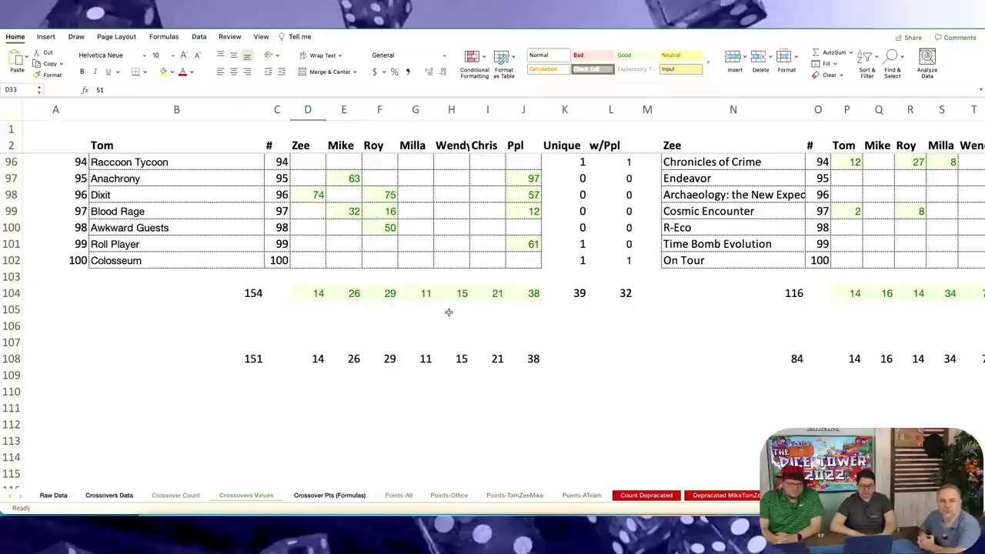
{"action": "left_click", "coordinate": [309, 292]}
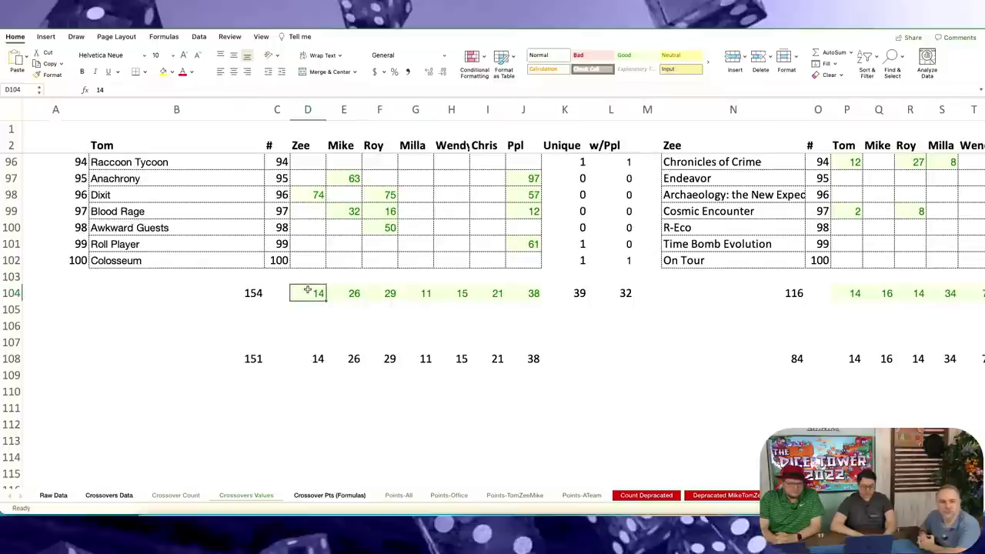
{"action": "key", "text": "Right"}
{"action": "key", "text": "Right"}
{"action": "key", "text": "Right"}
{"action": "key", "text": "Right"}
{"action": "key", "text": "Right"}
{"action": "key", "text": "Right"}
{"action": "key", "text": "Left"}
{"action": "key", "text": "Left"}
{"action": "key", "text": "Left"}
{"action": "key", "text": "Left"}
{"action": "key", "text": "Left"}
{"action": "key", "text": "Left"}
{"action": "key", "text": "Left"}
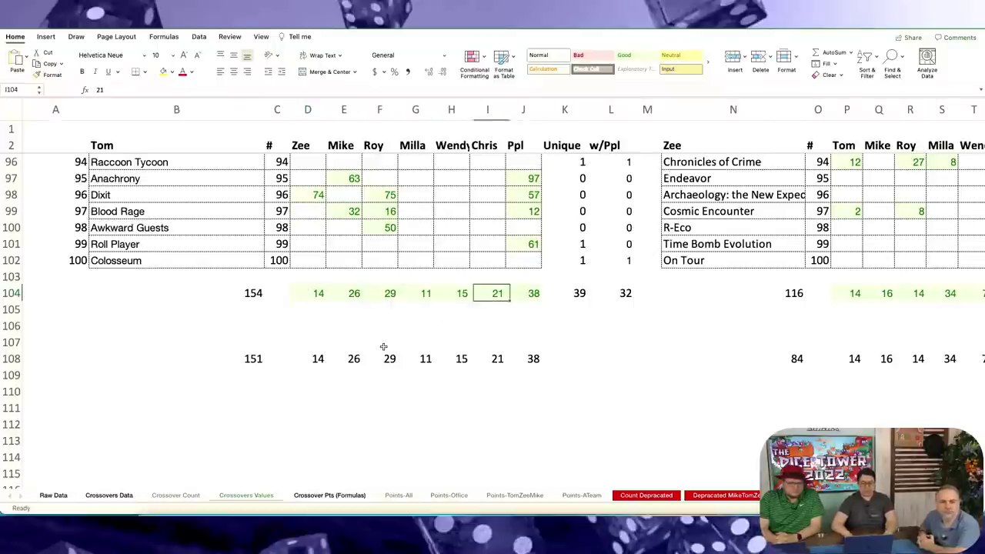
{"action": "key", "text": "shift+Left"}
{"action": "key", "text": "shift+Right"}
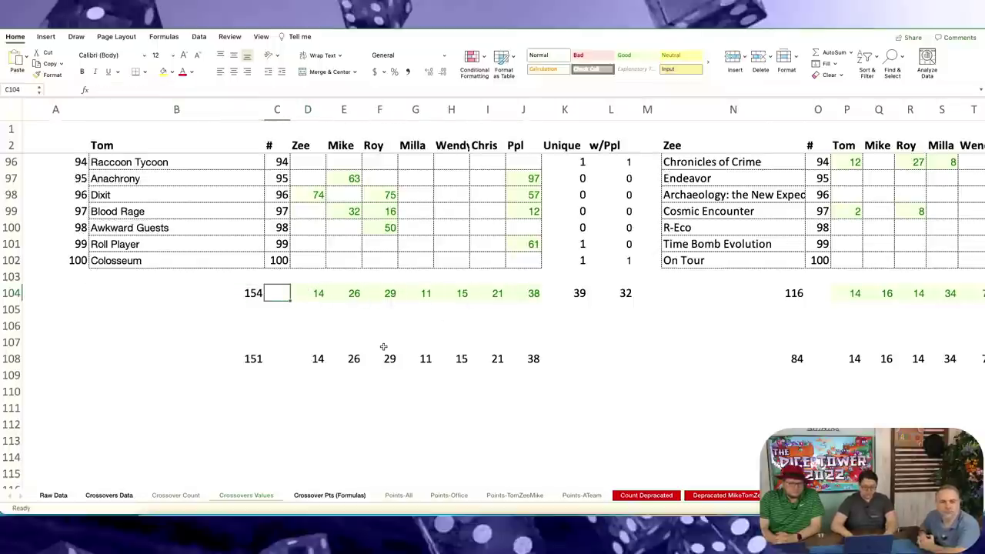
{"action": "key", "text": "Down"}
{"action": "key", "text": "Right"}
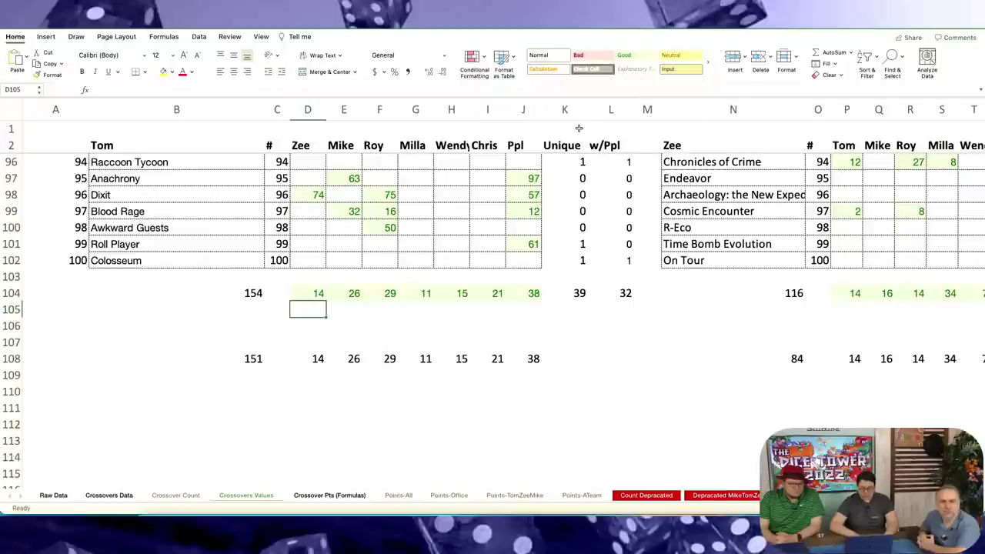
- Examine the Unique column K and inspect the IF(COUNT) formula in cell K96
{"action": "left_click", "coordinate": [577, 110]}
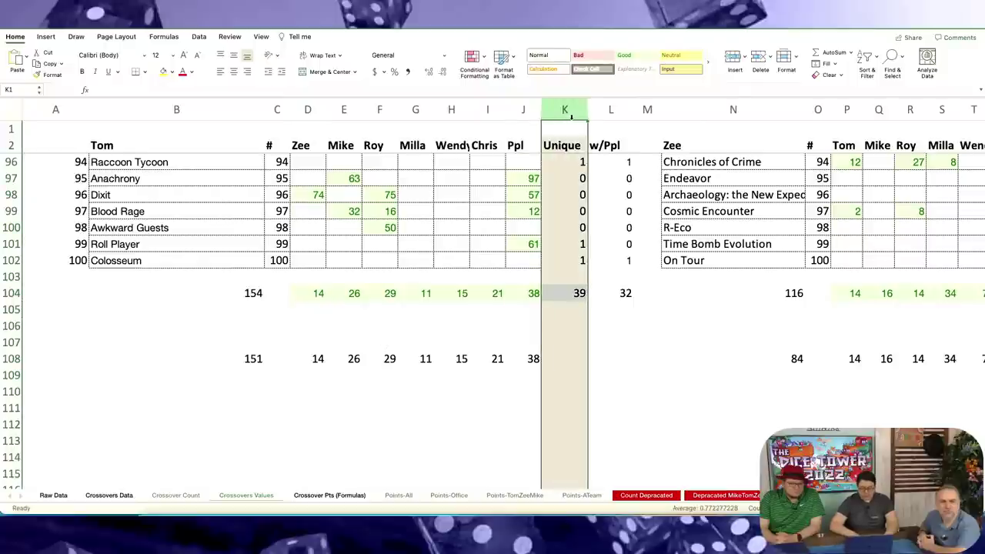
{"action": "left_click", "coordinate": [562, 195]}
{"action": "double_click", "coordinate": [575, 162]}
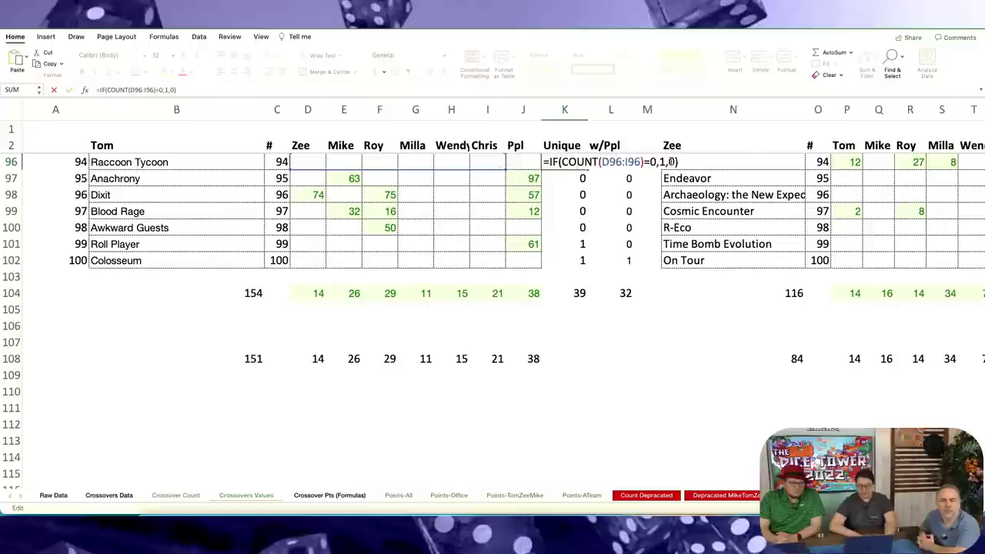
{"action": "key", "text": "Return"}
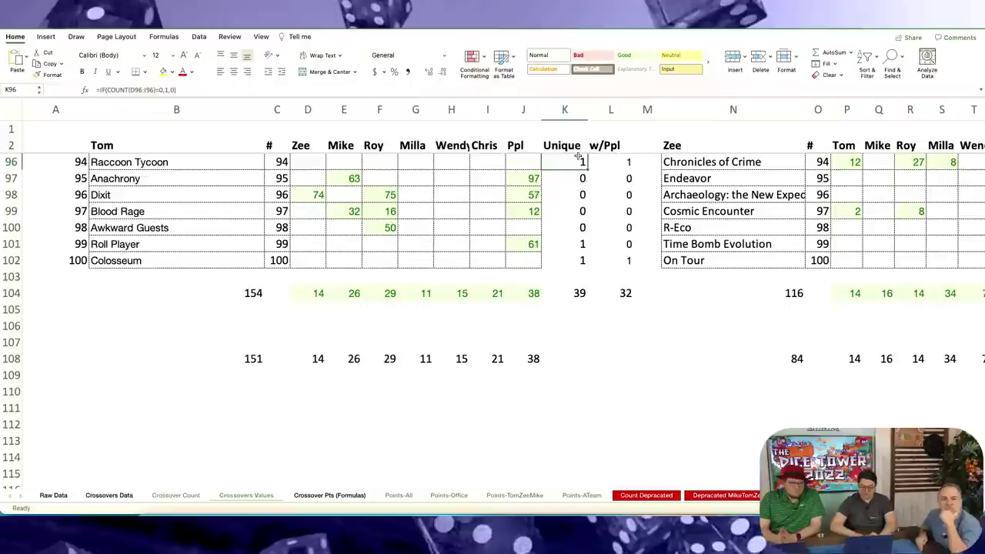
- Inspect the SUM formulas behind the first list's unique-pick totals in cells K104 and L104
{"action": "left_click", "coordinate": [576, 292]}
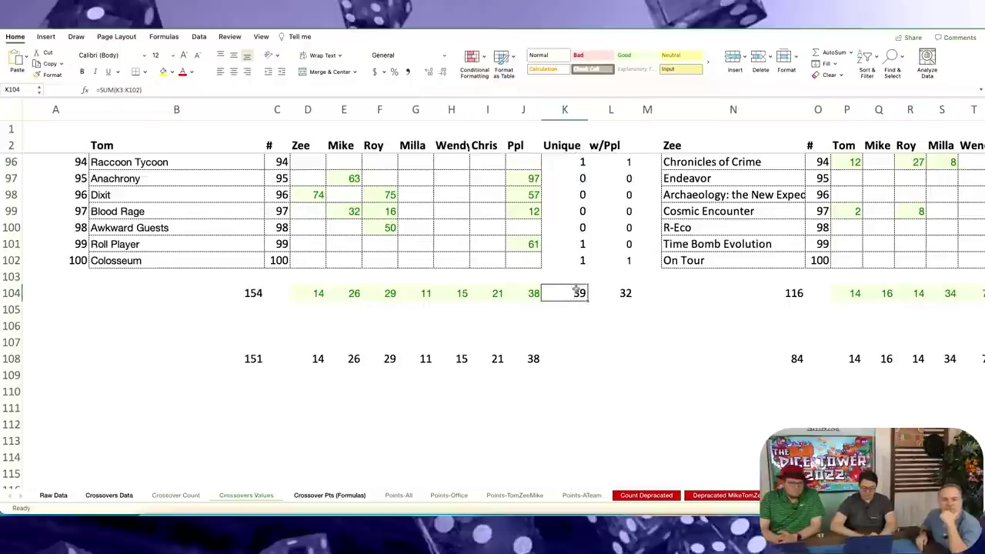
{"action": "double_click", "coordinate": [576, 293]}
{"action": "key", "text": "Escape"}
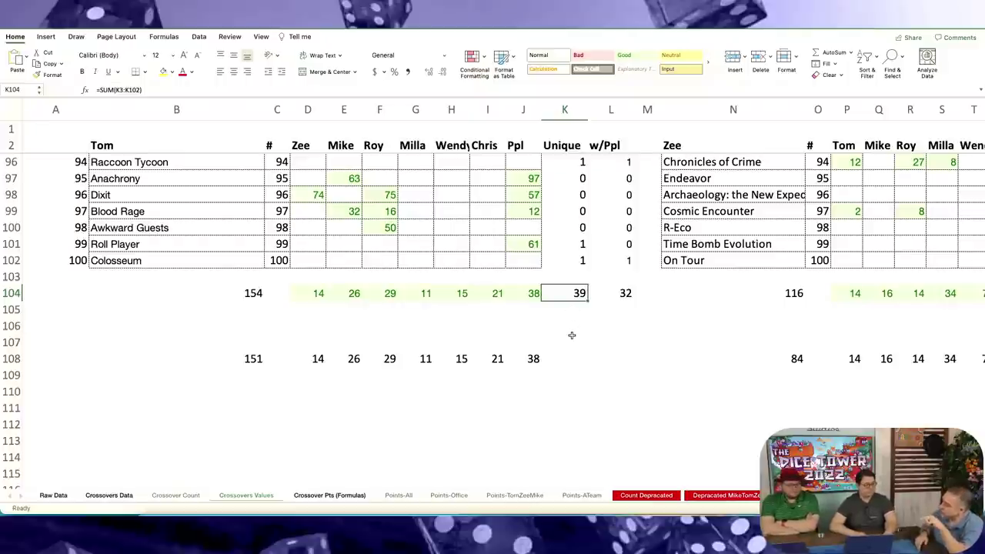
{"action": "left_click", "coordinate": [621, 293]}
{"action": "left_click", "coordinate": [574, 310]}
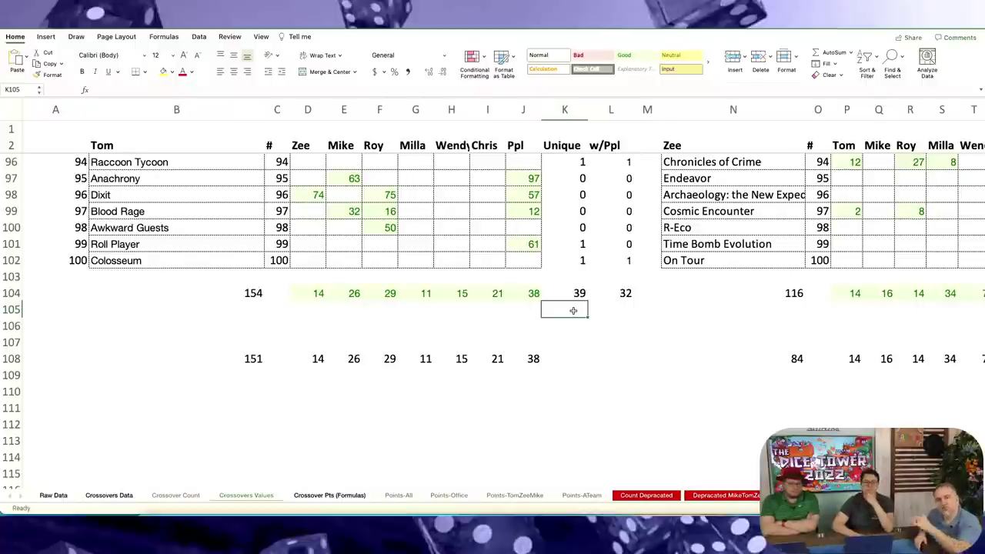
{"action": "left_click", "coordinate": [623, 293]}
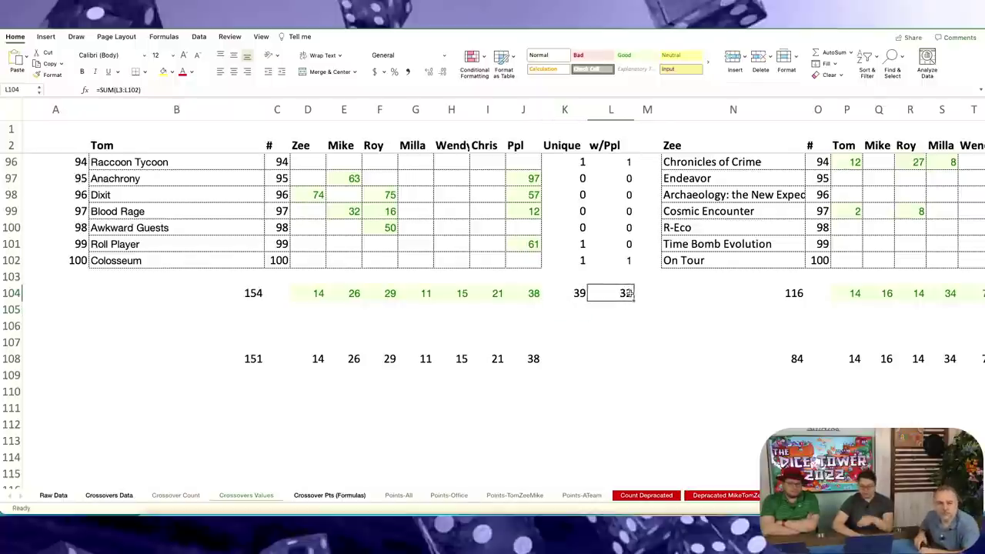
- Compare the first list's Unique and w/Ppl columns, K and L, with their totals in row 104
{"action": "left_click", "coordinate": [569, 110]}
{"action": "left_click_drag", "start_coordinate": [570, 109], "coordinate": [608, 109]}
{"action": "left_click", "coordinate": [571, 294]}
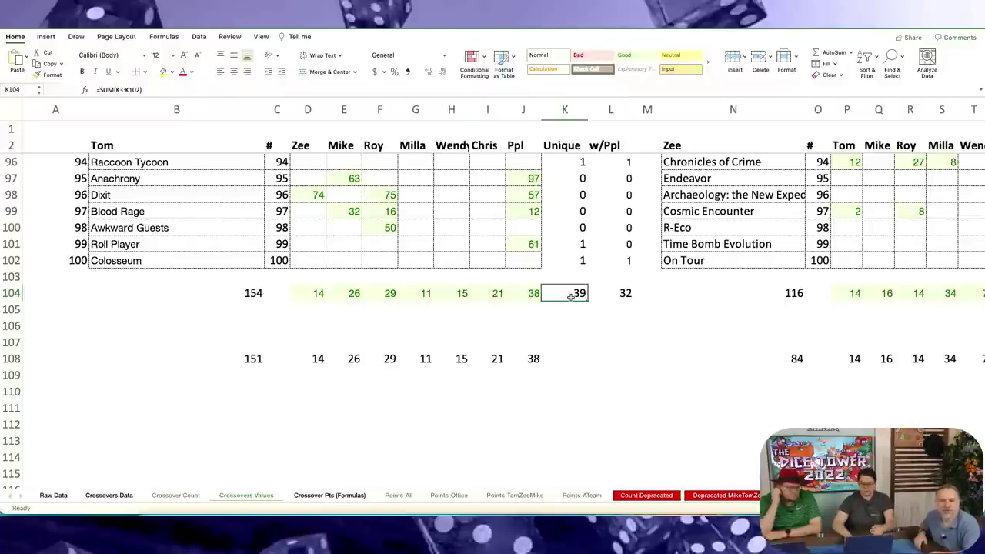
{"action": "key", "text": "Right"}
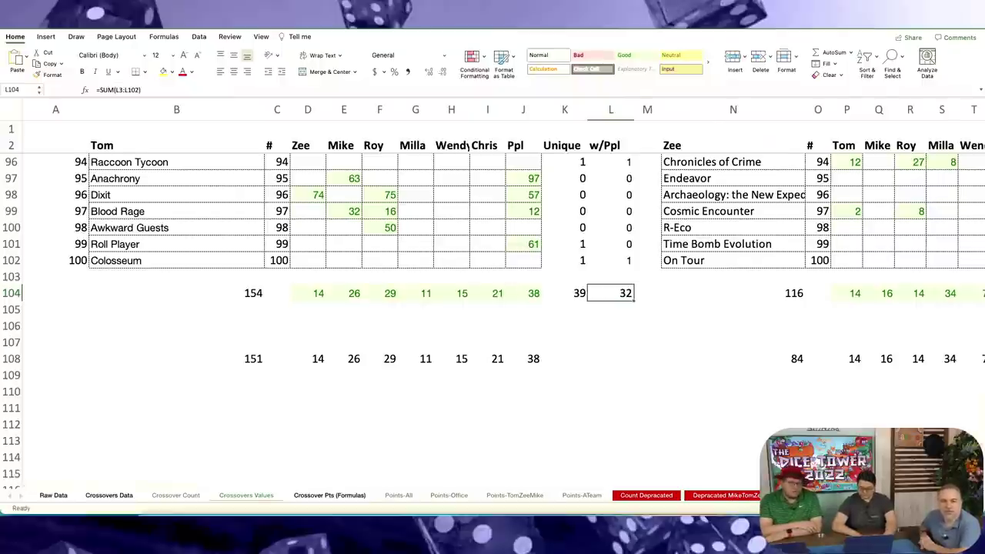
{"action": "scroll", "coordinate": [702, 394], "scroll_direction": "up", "scroll_amount": 5, "text": "ctrl"}
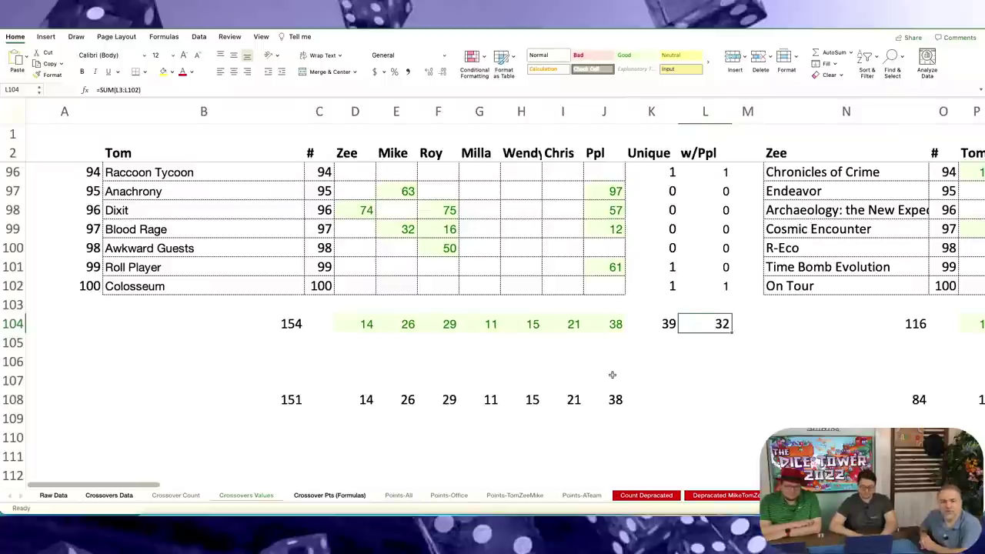
- Check the second ranking list's Unique and w/Ppl totals in W104 and X104 and its last-ranked games
{"action": "scroll", "coordinate": [612, 375], "scroll_direction": "right", "scroll_amount": 10}
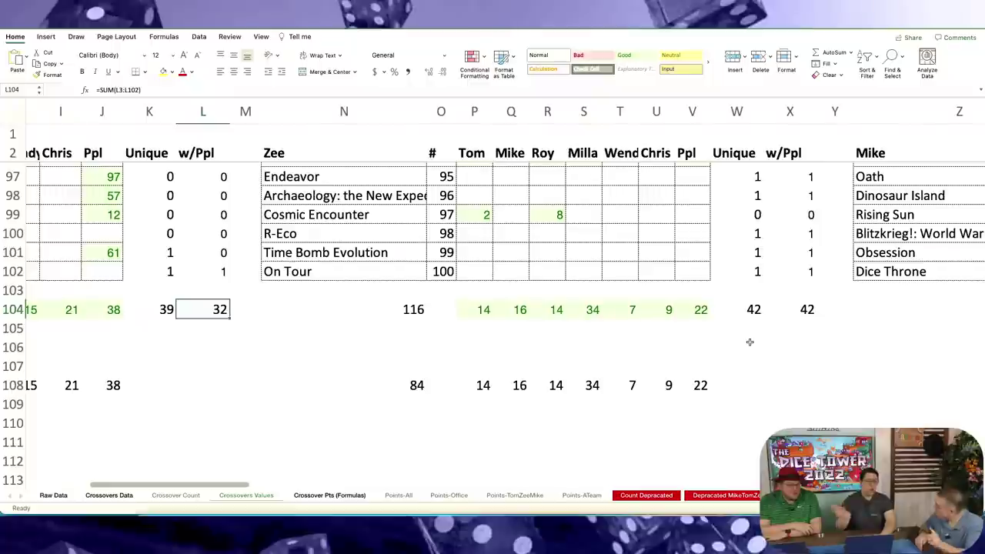
{"action": "left_click", "coordinate": [330, 239]}
{"action": "left_click", "coordinate": [358, 254]}
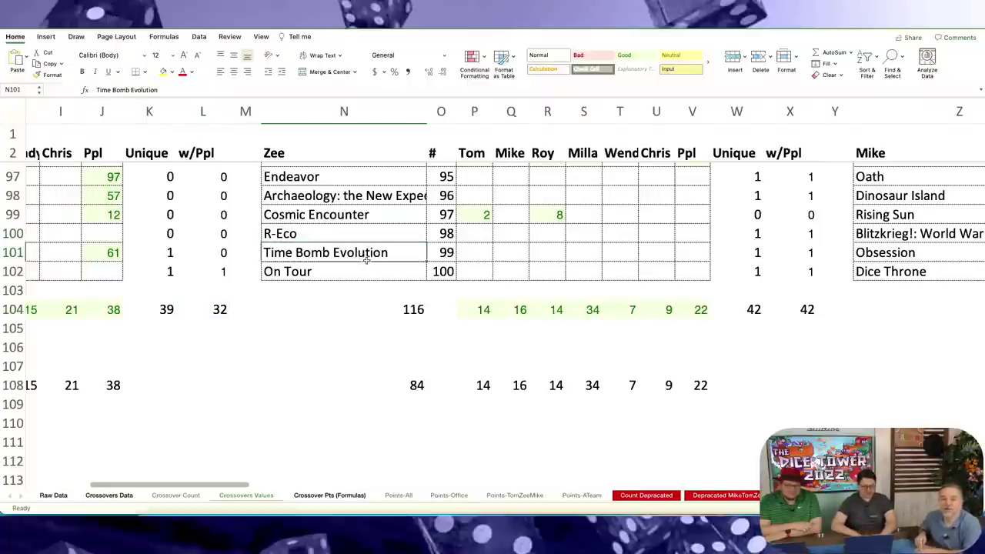
{"action": "scroll", "coordinate": [603, 307], "scroll_direction": "up", "scroll_amount": 1}
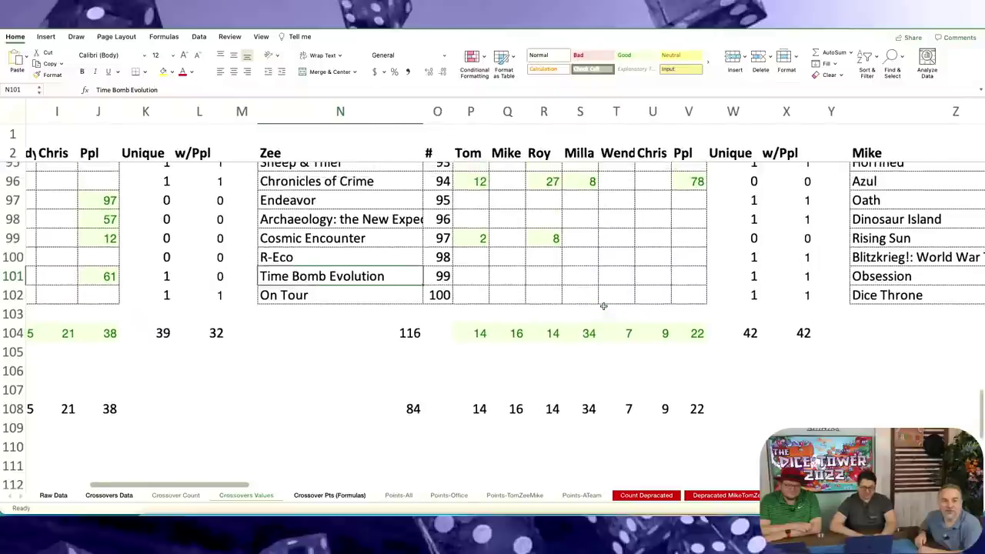
- Read the Unique and w/Ppl totals in row 104 for the third, fourth and fifth ranking lists
{"action": "scroll", "coordinate": [603, 306], "scroll_direction": "right", "scroll_amount": 10}
{"action": "scroll", "coordinate": [604, 307], "scroll_direction": "right", "scroll_amount": 7}
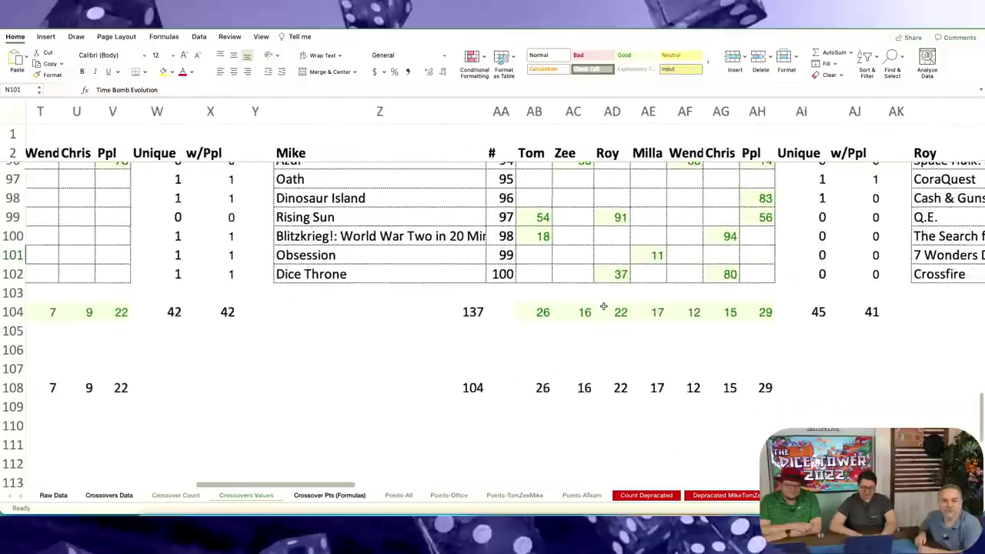
{"action": "left_click", "coordinate": [713, 336]}
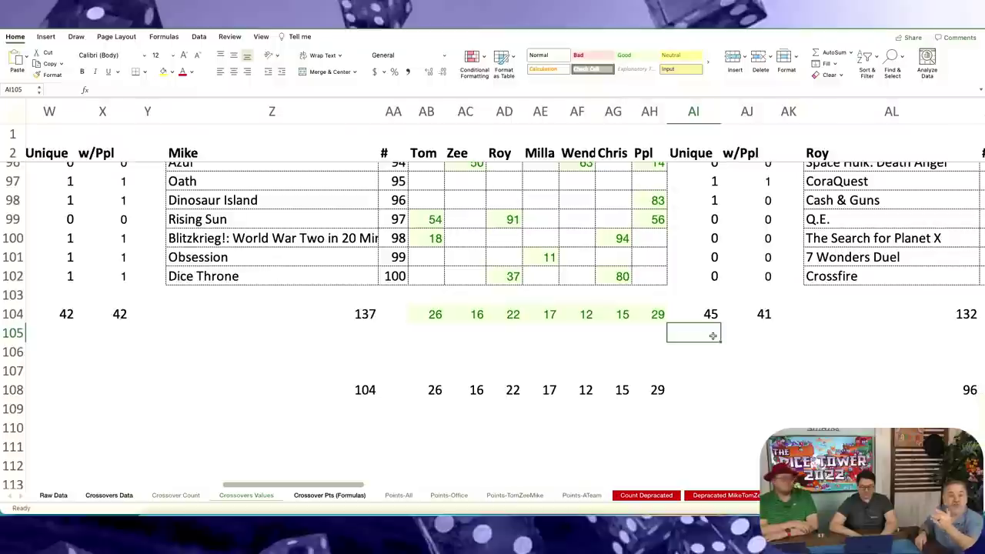
{"action": "scroll", "coordinate": [708, 402], "scroll_direction": "up", "scroll_amount": 1}
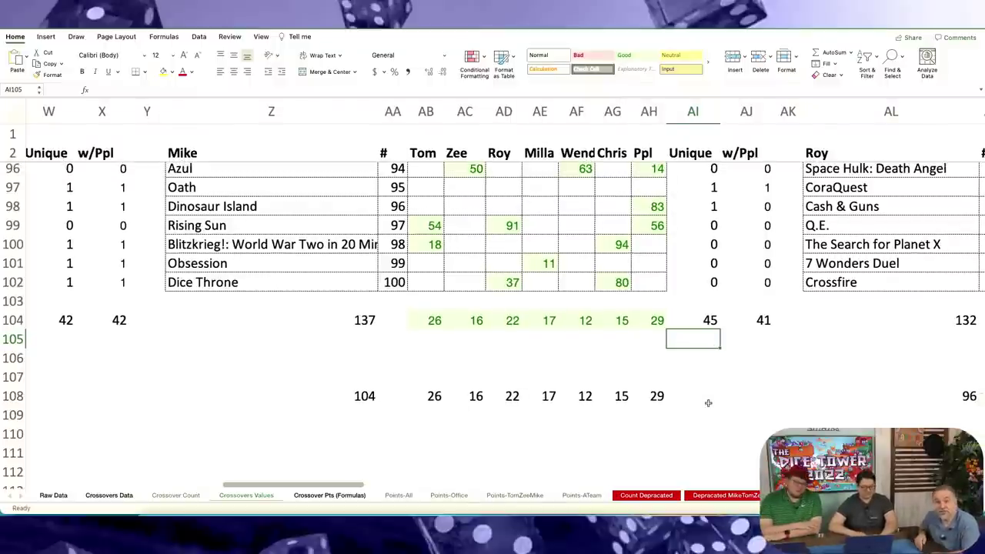
{"action": "scroll", "coordinate": [708, 402], "scroll_direction": "left", "scroll_amount": 1}
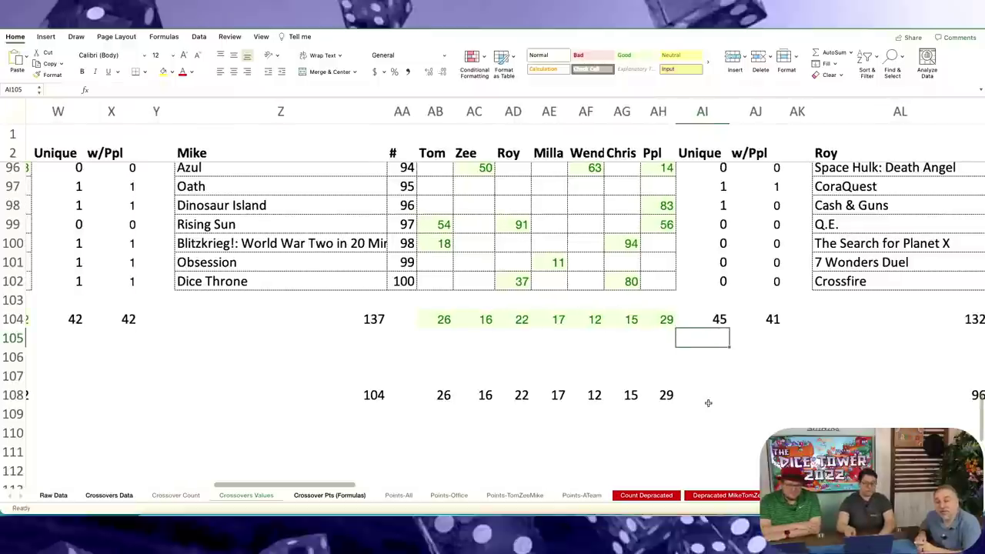
{"action": "left_click", "coordinate": [772, 339]}
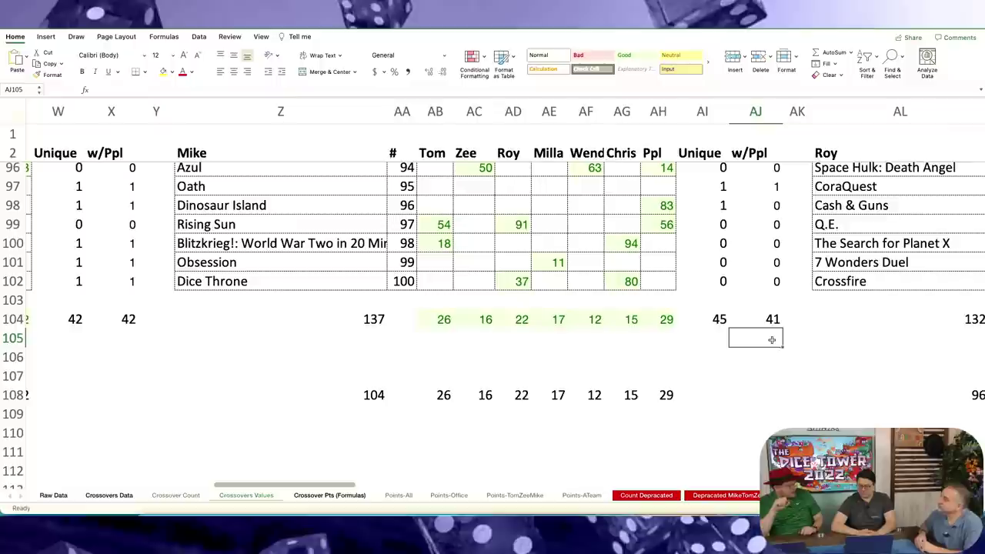
{"action": "scroll", "coordinate": [772, 340], "scroll_direction": "right", "scroll_amount": 10}
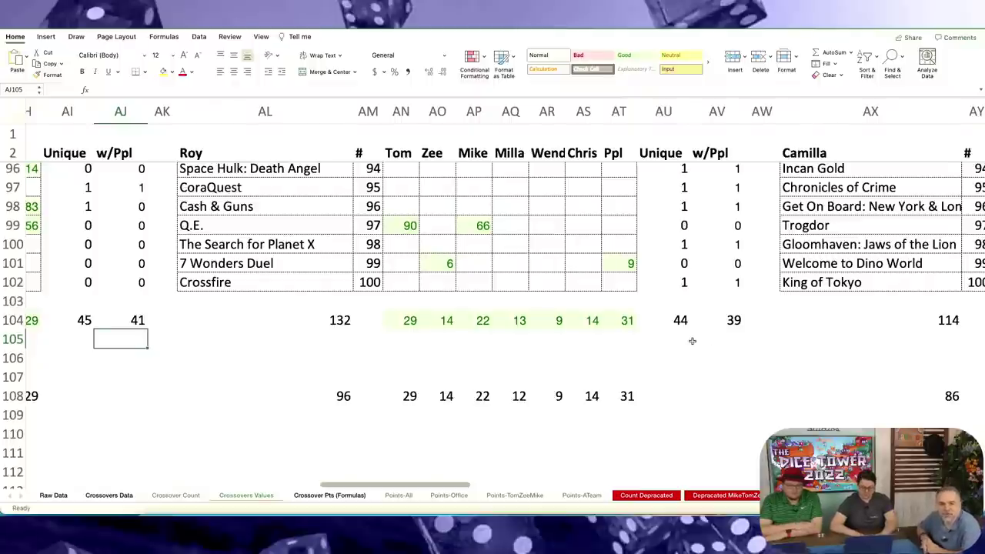
{"action": "scroll", "coordinate": [692, 340], "scroll_direction": "right", "scroll_amount": 10}
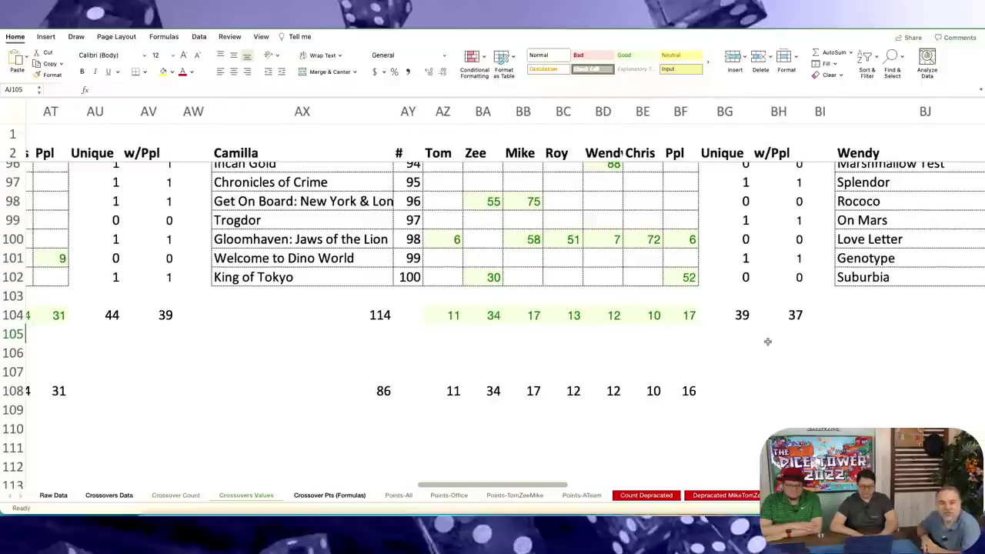
- Examine the sixth list's four unique-pick totals in BS104 to BV104, including the column that excludes one co-host
{"action": "scroll", "coordinate": [726, 336], "scroll_direction": "right", "scroll_amount": 10}
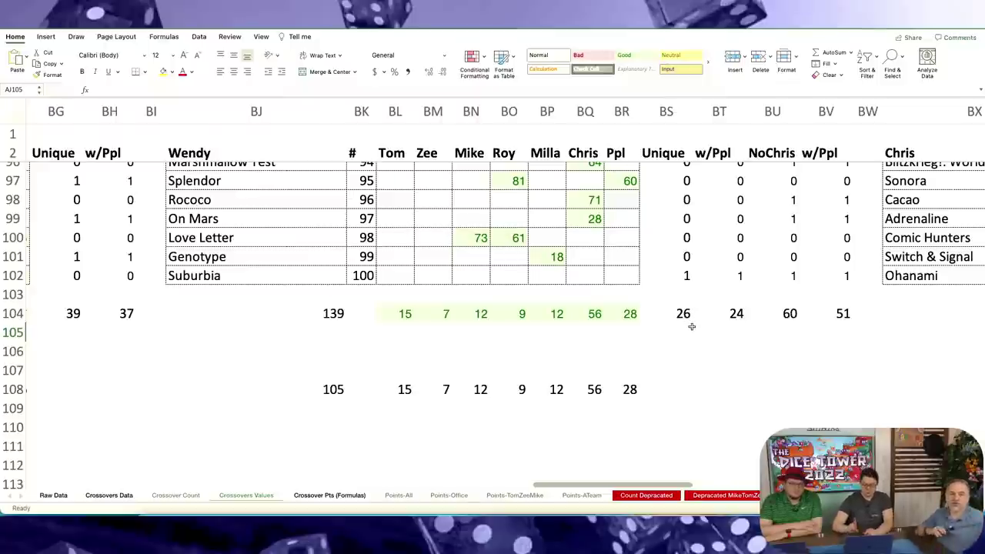
{"action": "left_click", "coordinate": [666, 113]}
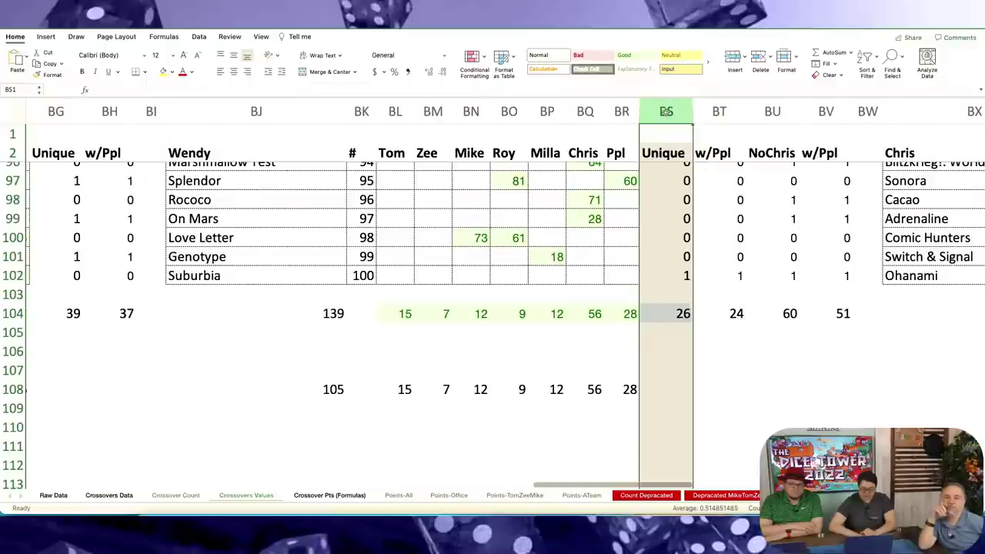
{"action": "left_click", "coordinate": [667, 348]}
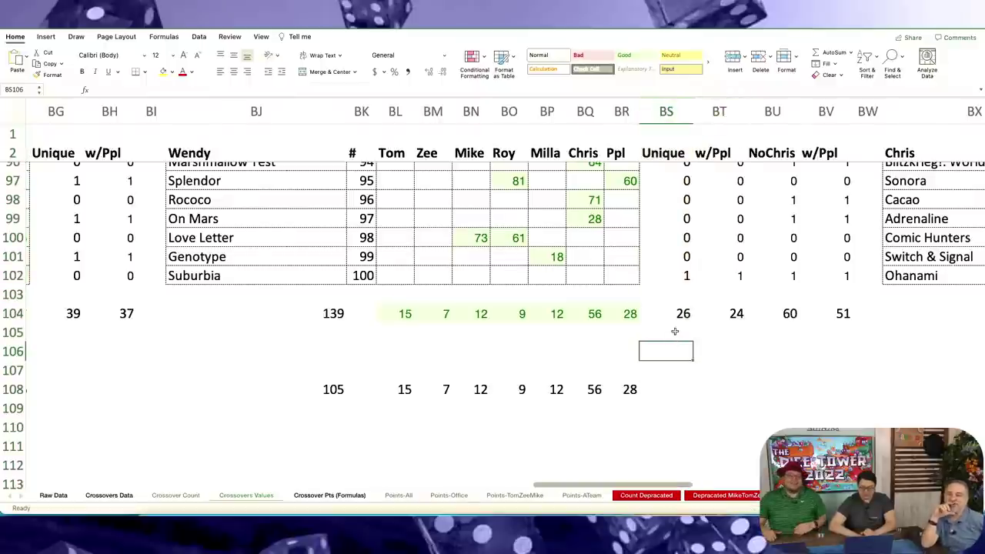
{"action": "left_click", "coordinate": [724, 328]}
{"action": "left_click", "coordinate": [787, 334]}
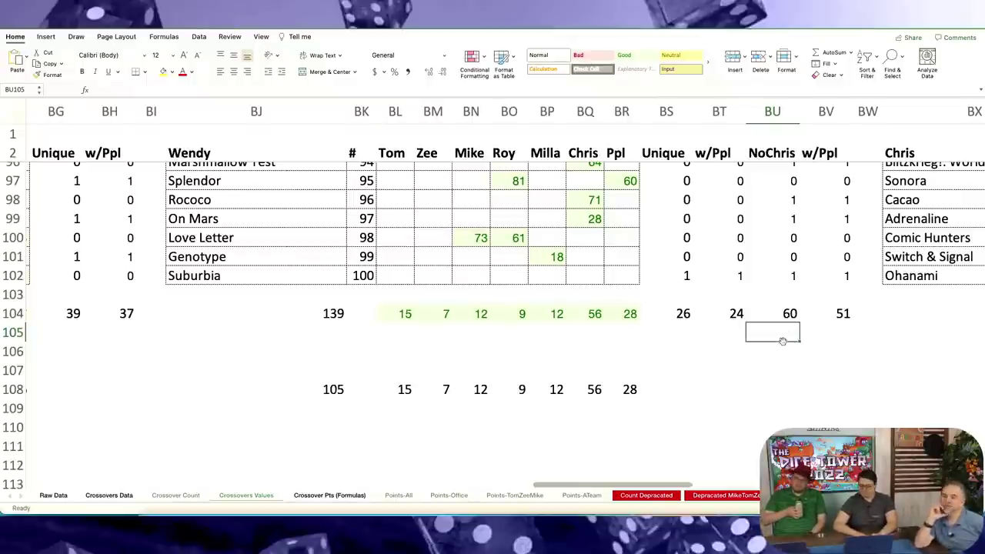
- Examine the seventh list's unique-pick totals in CG104 to CJ104, including those in columns CI and CJ
{"action": "scroll", "coordinate": [782, 340], "scroll_direction": "right", "scroll_amount": 10}
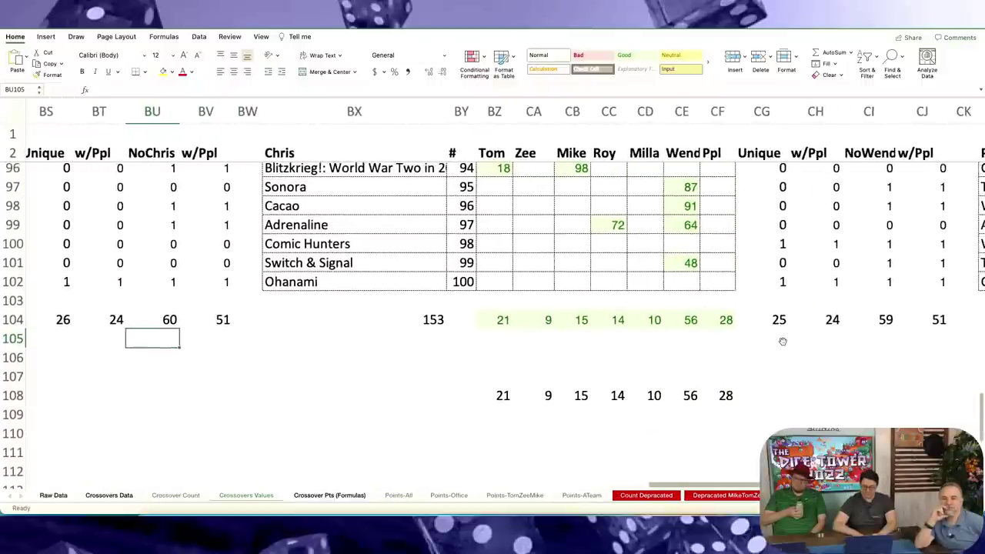
{"action": "scroll", "coordinate": [783, 341], "scroll_direction": "right", "scroll_amount": 1}
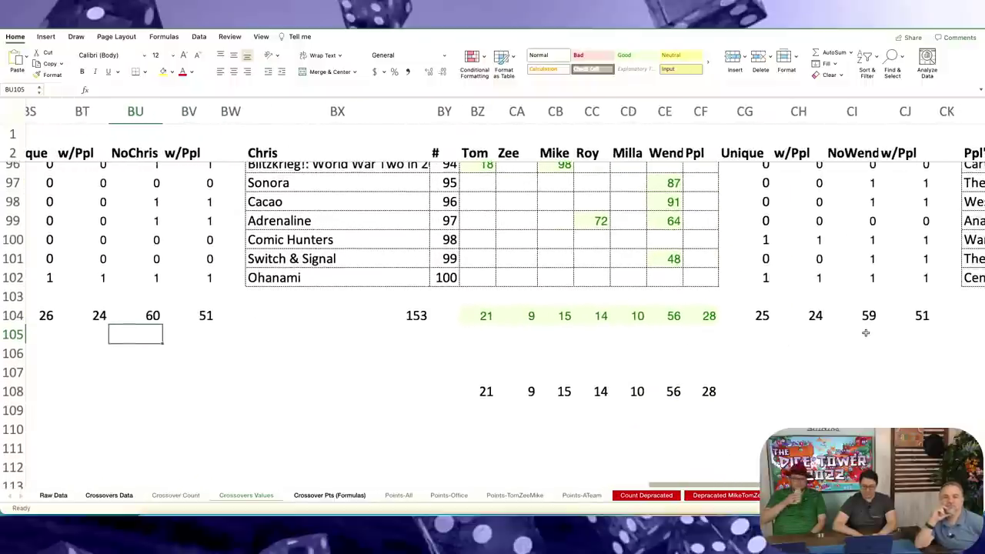
{"action": "left_click", "coordinate": [852, 112]}
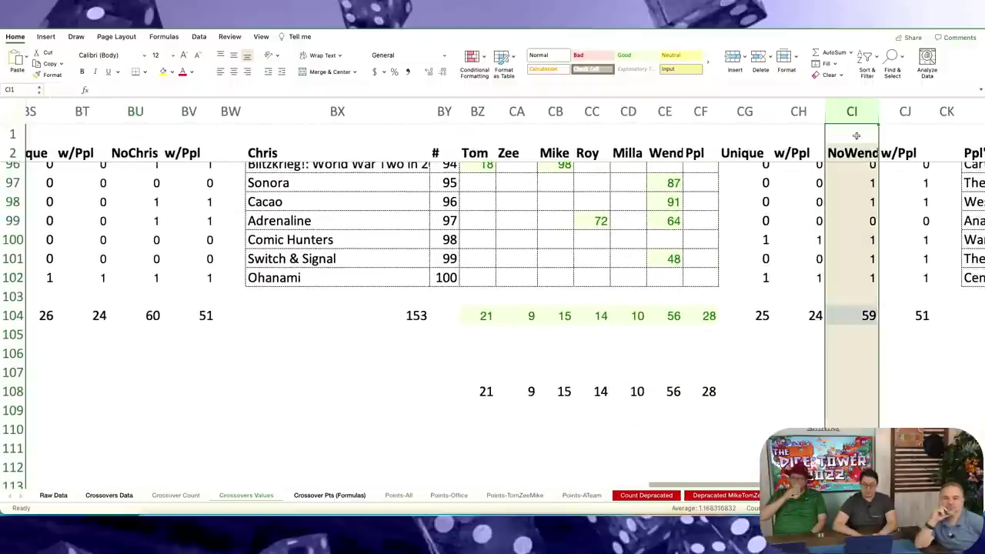
{"action": "left_click", "coordinate": [858, 338]}
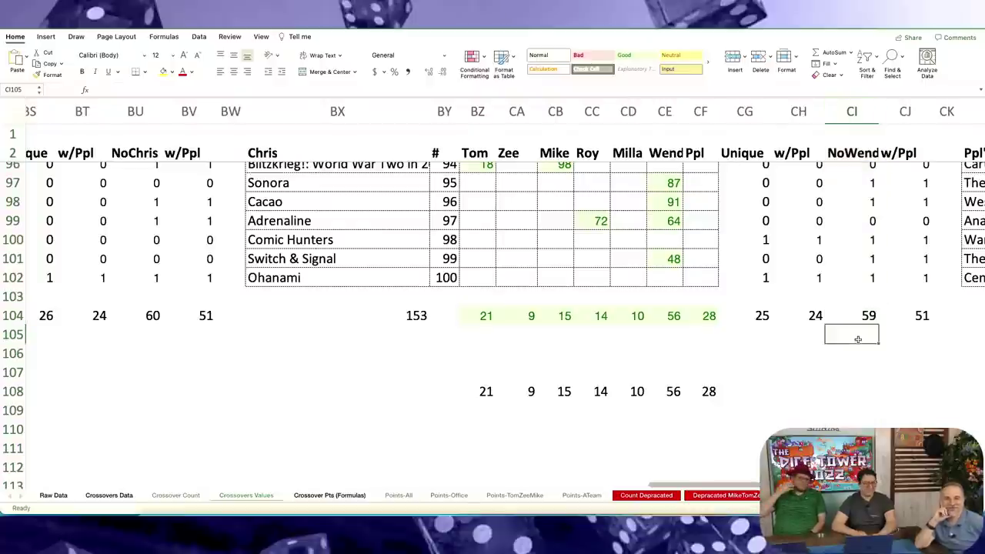
{"action": "scroll", "coordinate": [858, 339], "scroll_direction": "right", "scroll_amount": 3}
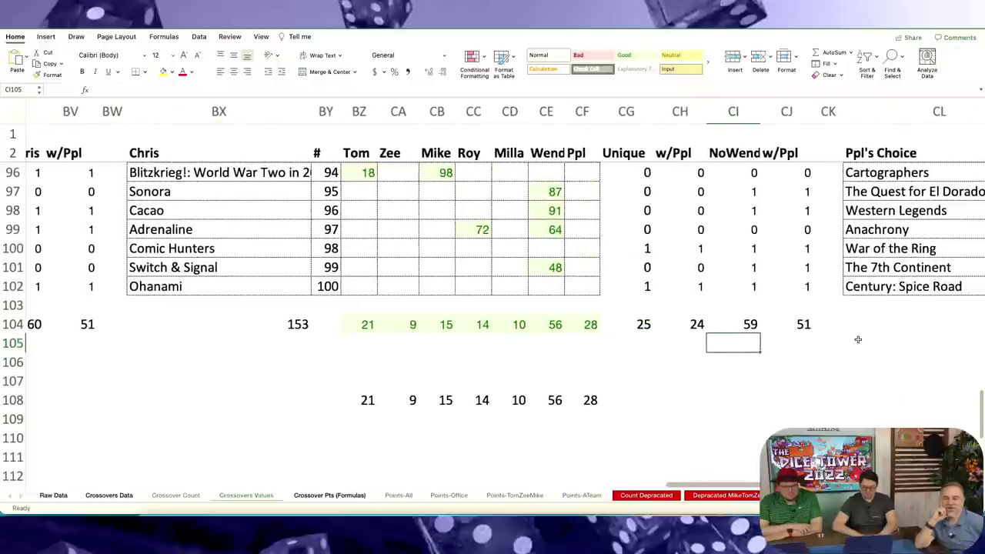
{"action": "left_click", "coordinate": [789, 343]}
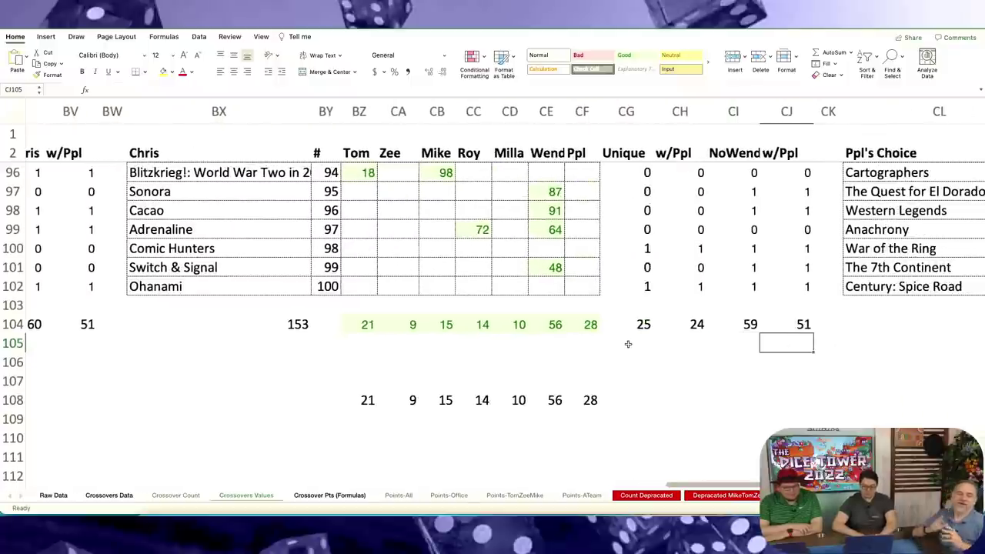
{"action": "scroll", "coordinate": [655, 341], "scroll_direction": "left", "scroll_amount": 2}
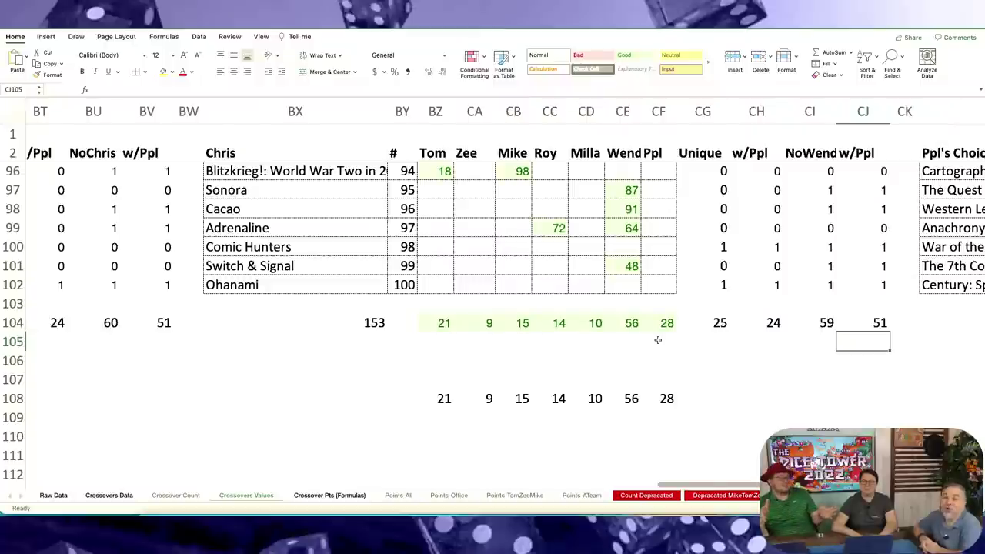
- Inspect the SUM formula for the Ppl's Choice list's unique total in cell CU104
{"action": "scroll", "coordinate": [658, 340], "scroll_direction": "right", "scroll_amount": 15}
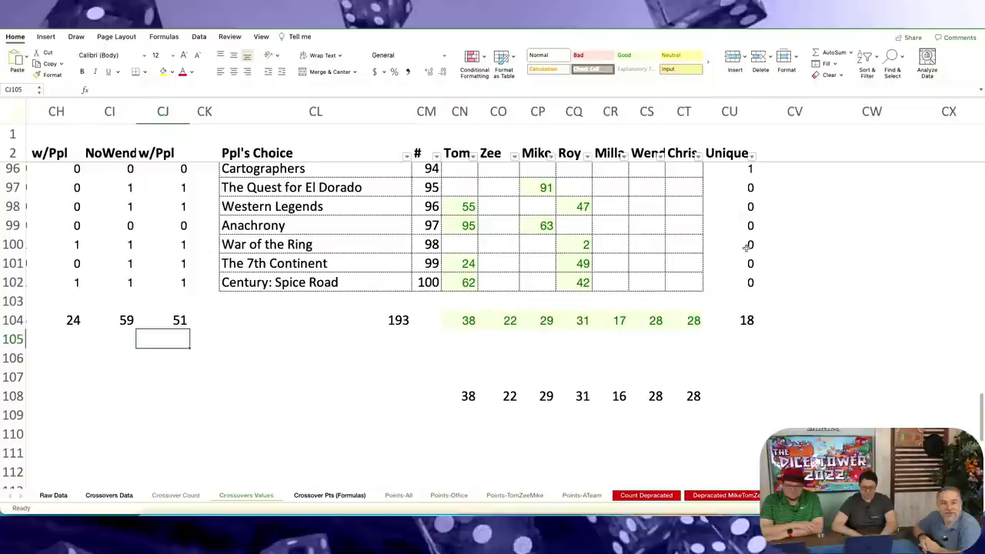
{"action": "left_click", "coordinate": [744, 324]}
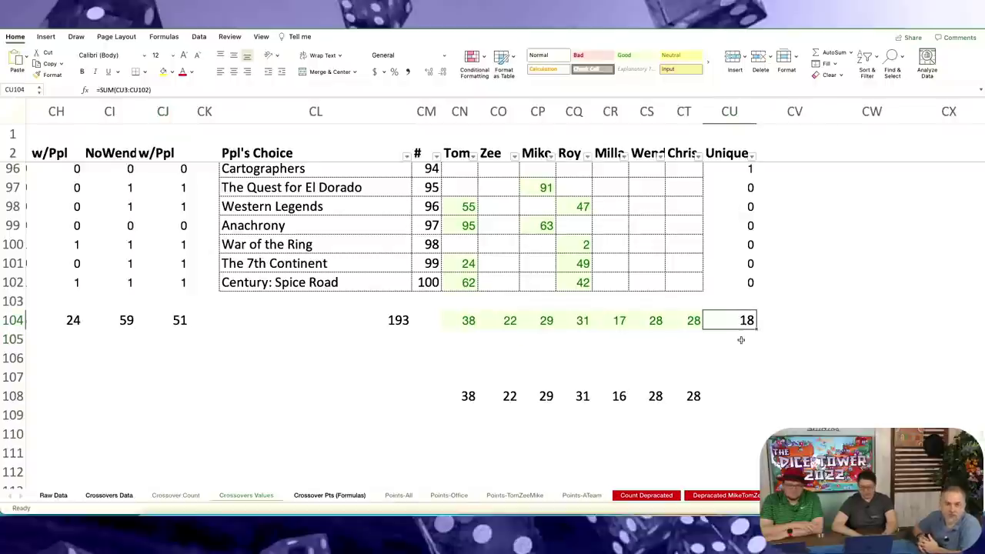
{"action": "scroll", "coordinate": [679, 362], "scroll_direction": "up", "scroll_amount": 2}
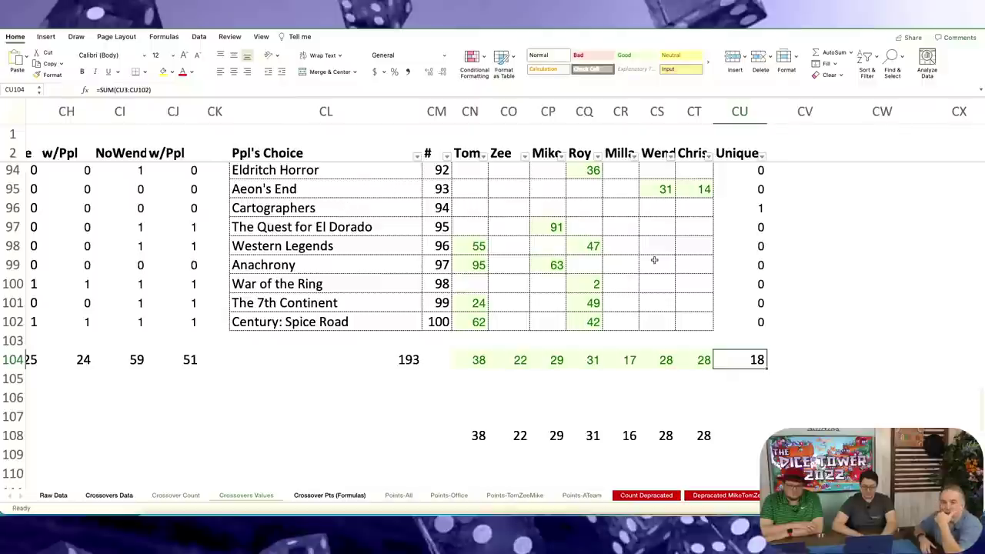
- Filter the Ppl's Choice list's Unique column to exclude 0 and show only the games marked 1
{"action": "left_click", "coordinate": [762, 157]}
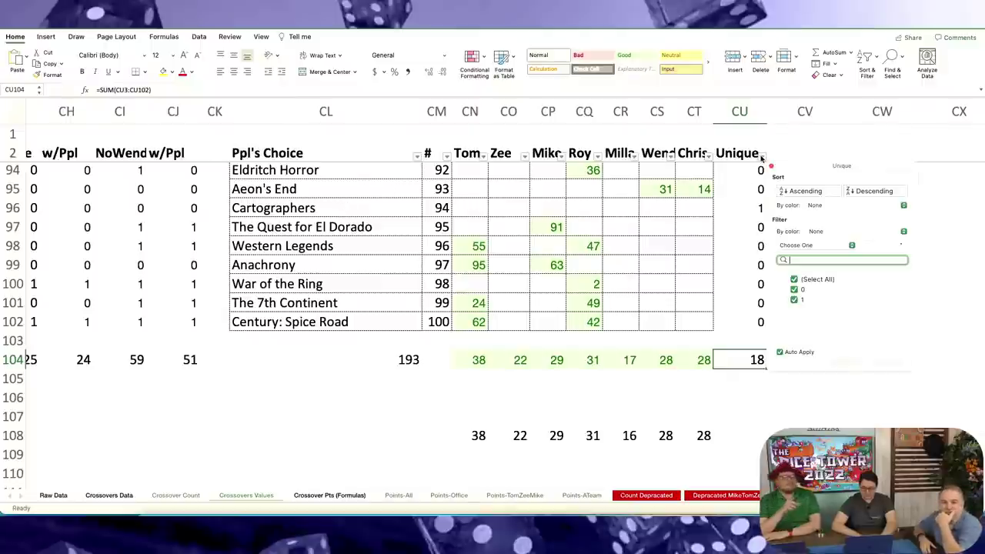
{"action": "left_click", "coordinate": [796, 290]}
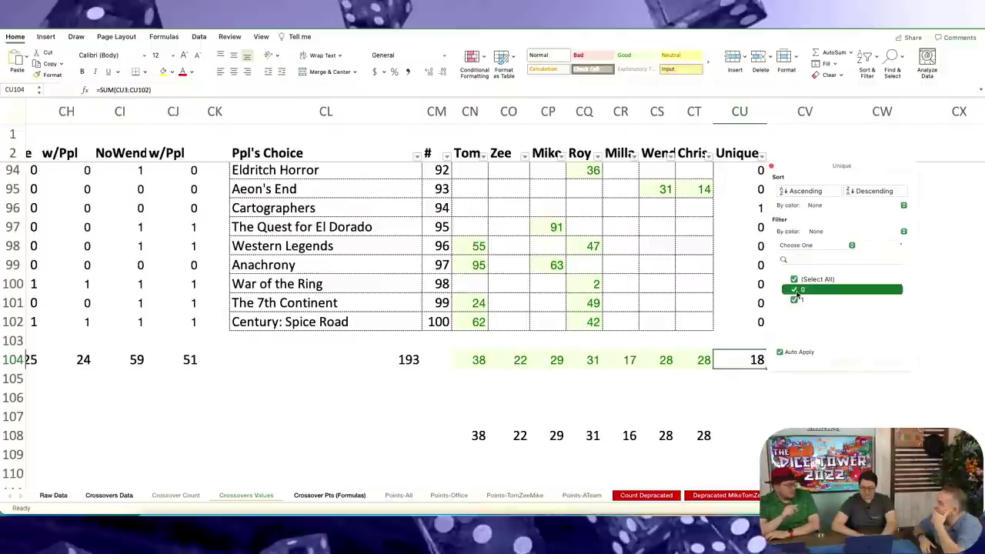
{"action": "left_click", "coordinate": [695, 344]}
{"action": "scroll", "coordinate": [693, 347], "scroll_direction": "up", "scroll_amount": 10}
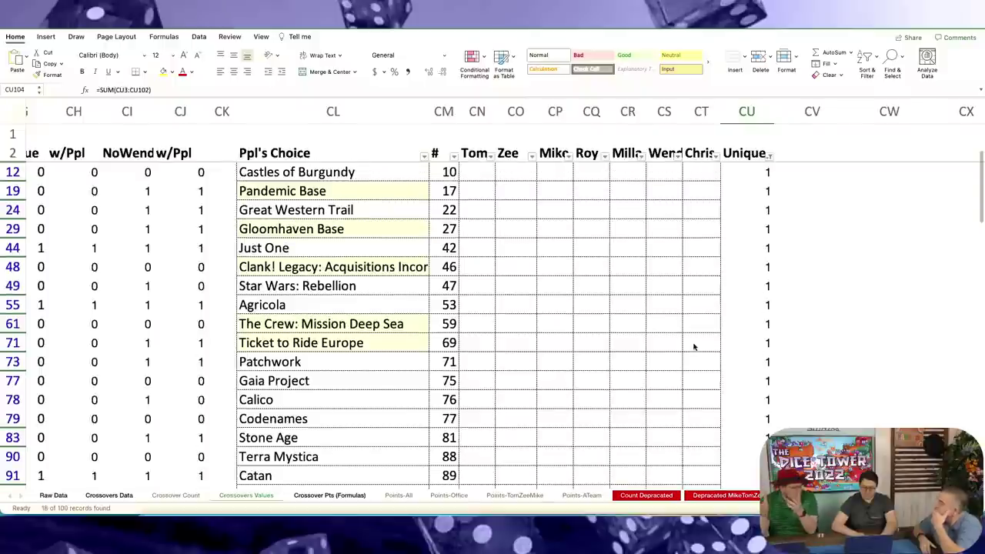
{"action": "scroll", "coordinate": [682, 243], "scroll_direction": "left", "scroll_amount": 2}
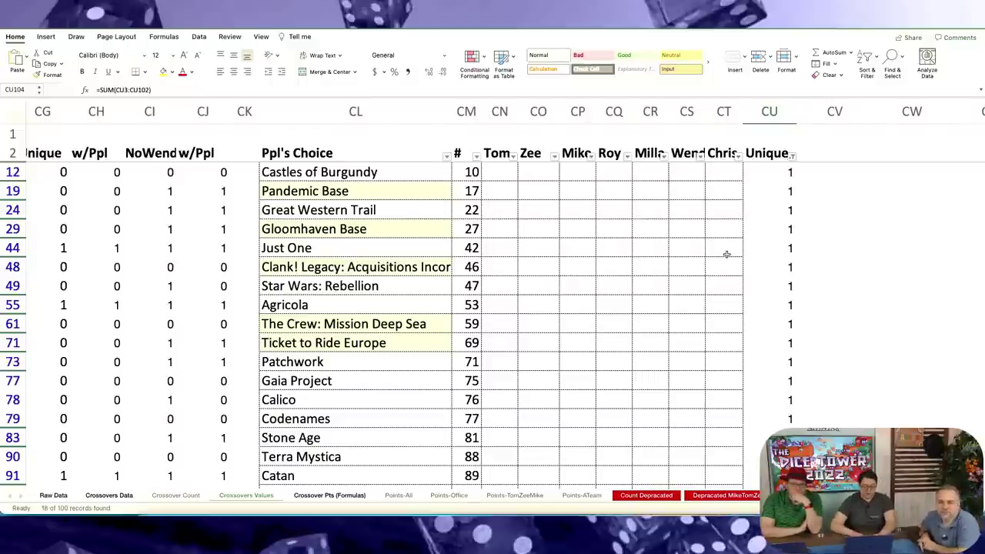
- Examine the filtered Ppl's Choice unique games from Pandemic Base through Star Wars: Rebellion
{"action": "left_click", "coordinate": [376, 194]}
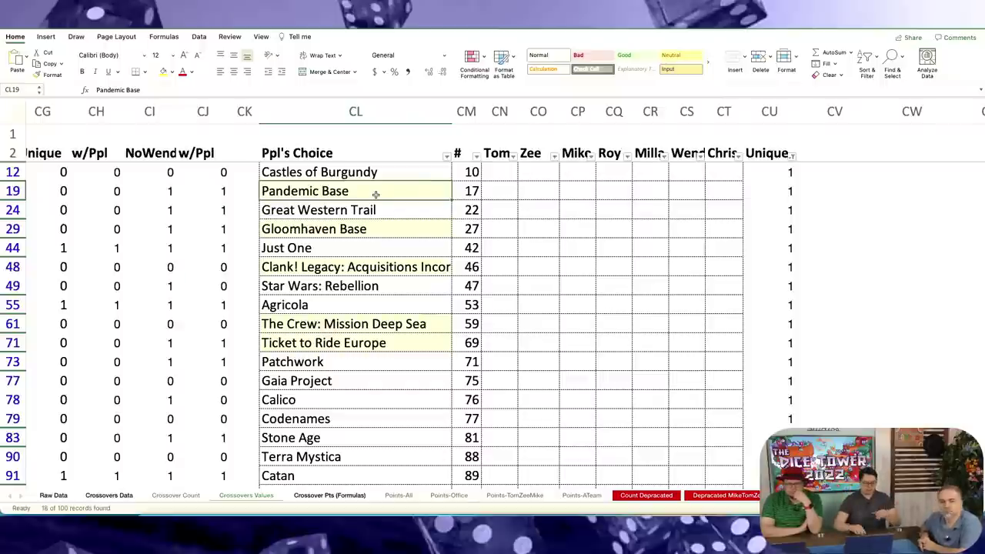
{"action": "left_click", "coordinate": [412, 229]}
{"action": "left_click", "coordinate": [392, 269]}
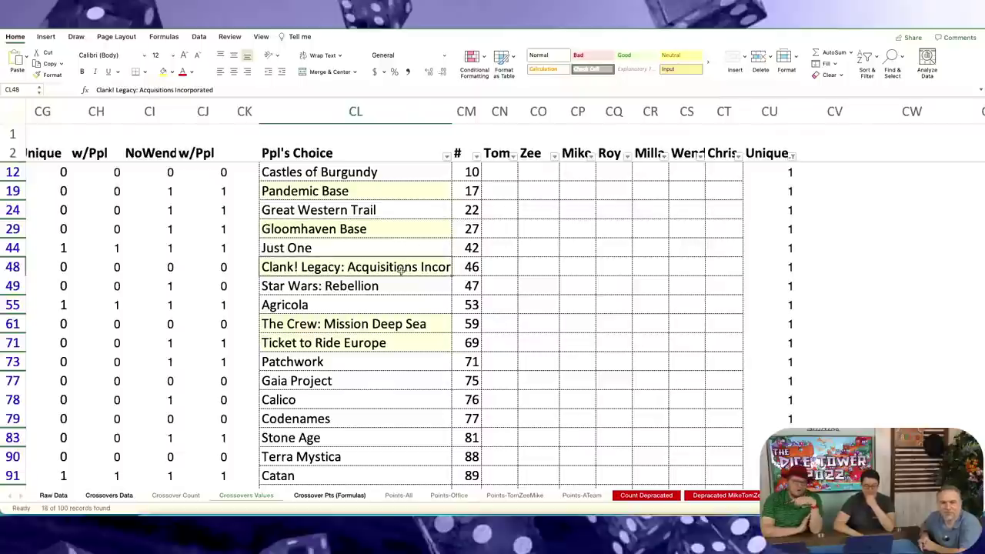
{"action": "left_click", "coordinate": [410, 209]}
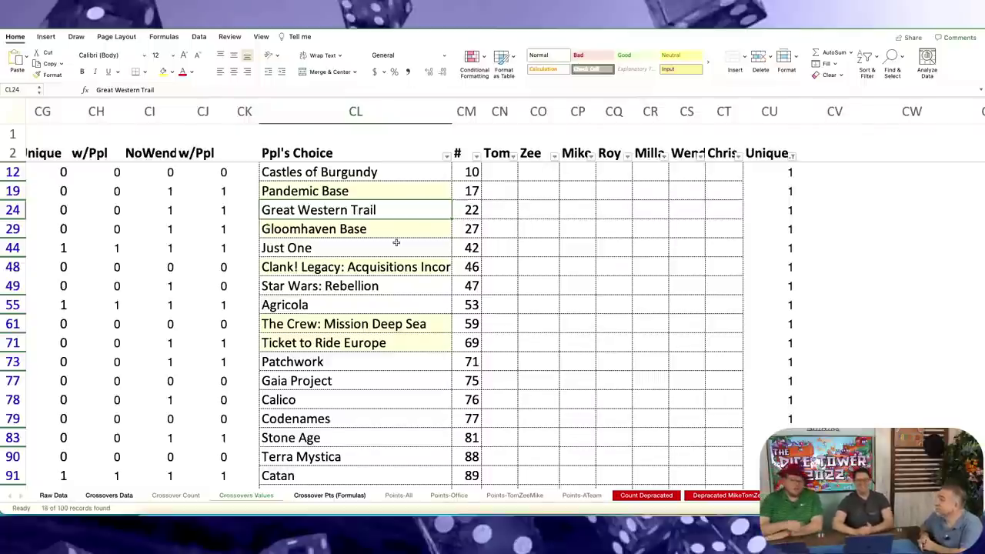
{"action": "left_click", "coordinate": [408, 248]}
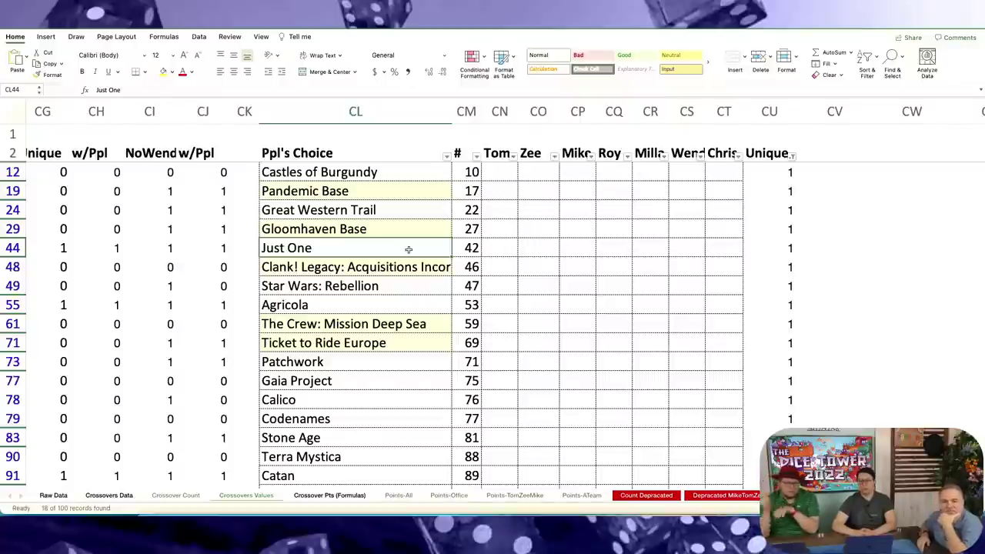
{"action": "left_click", "coordinate": [377, 287]}
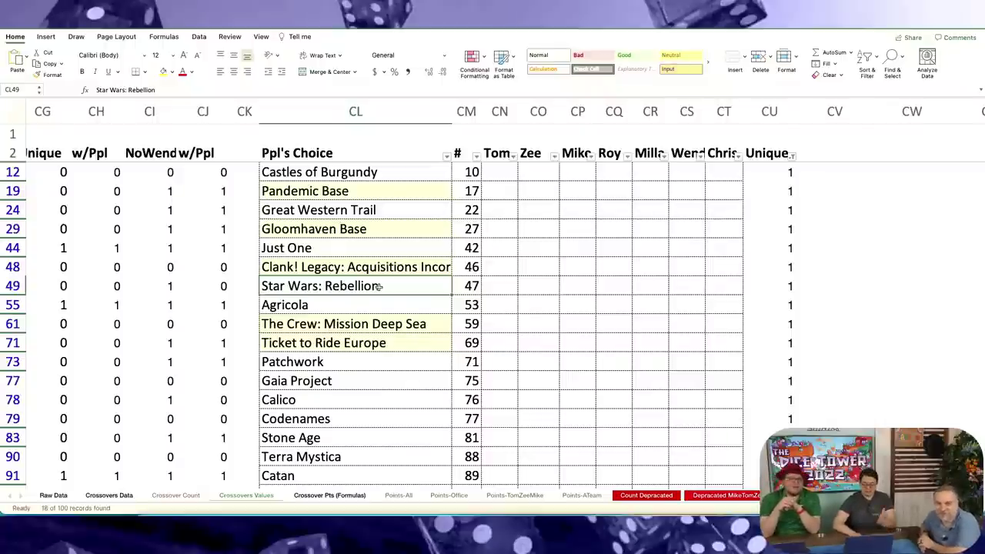
- Examine the remaining unique Ppl's Choice games, including Patchwork, Stone Age, Codenames, Terra Mystica, Catan and Cartographers
{"action": "scroll", "coordinate": [379, 286], "scroll_direction": "down", "scroll_amount": 1}
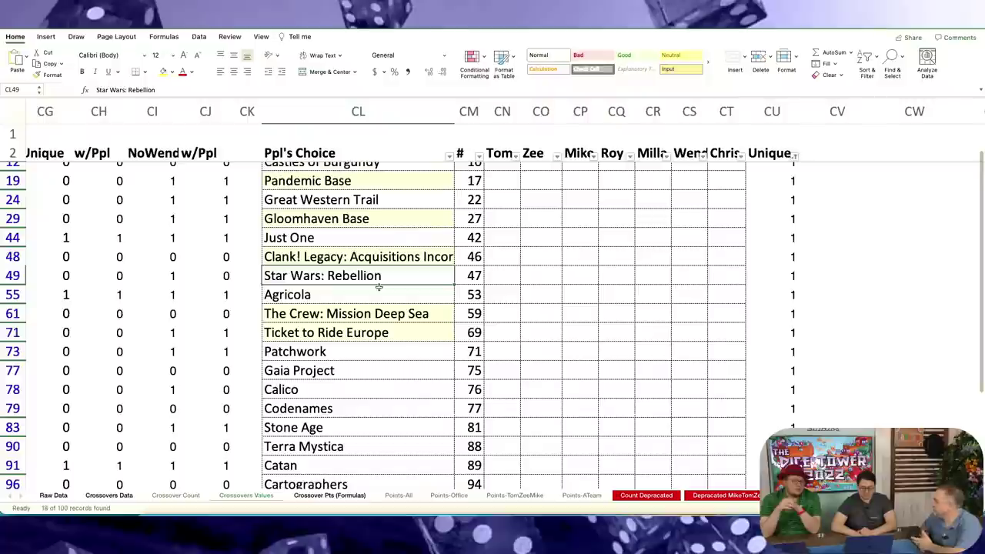
{"action": "scroll", "coordinate": [396, 296], "scroll_direction": "down", "scroll_amount": 1}
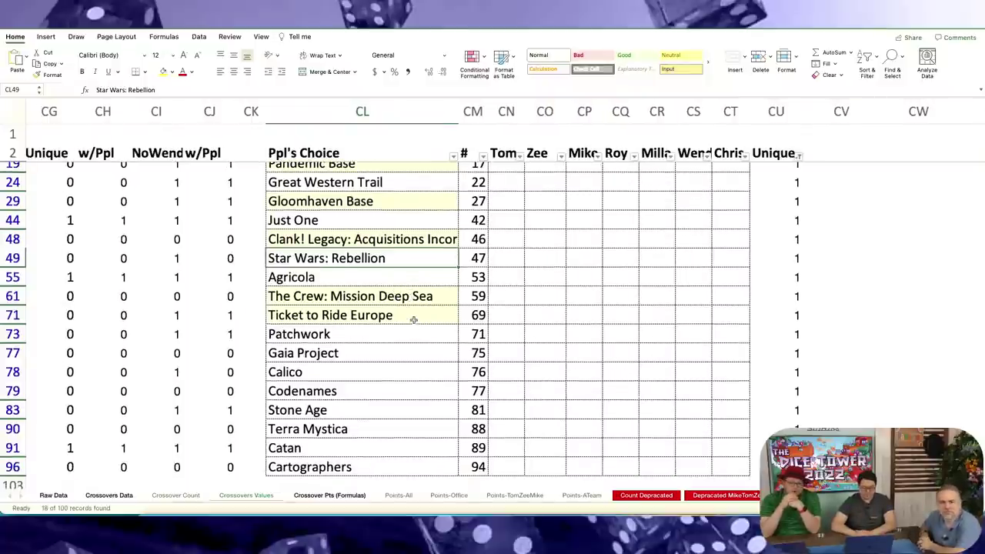
{"action": "scroll", "coordinate": [415, 324], "scroll_direction": "down", "scroll_amount": 1}
{"action": "scroll", "coordinate": [414, 325], "scroll_direction": "down", "scroll_amount": 1}
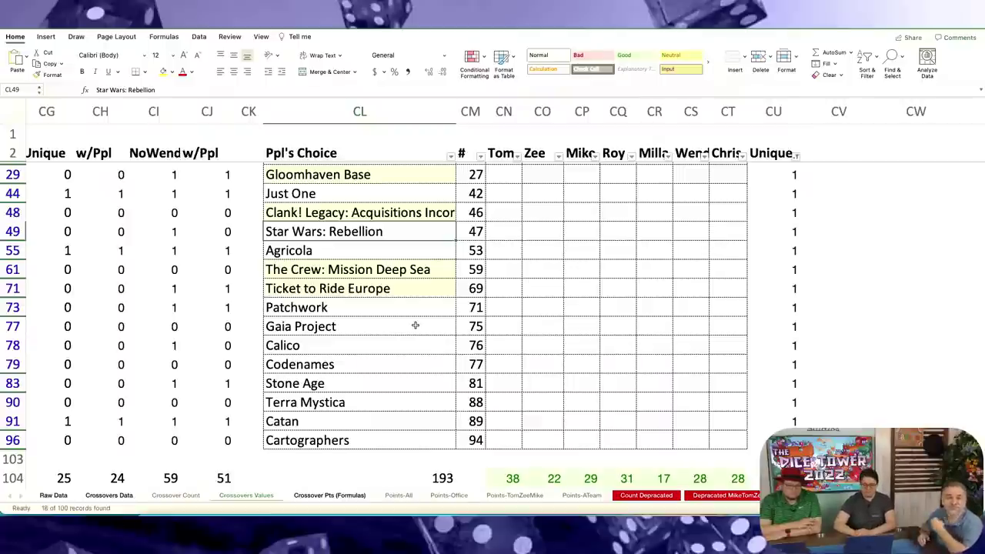
{"action": "left_click", "coordinate": [374, 306]}
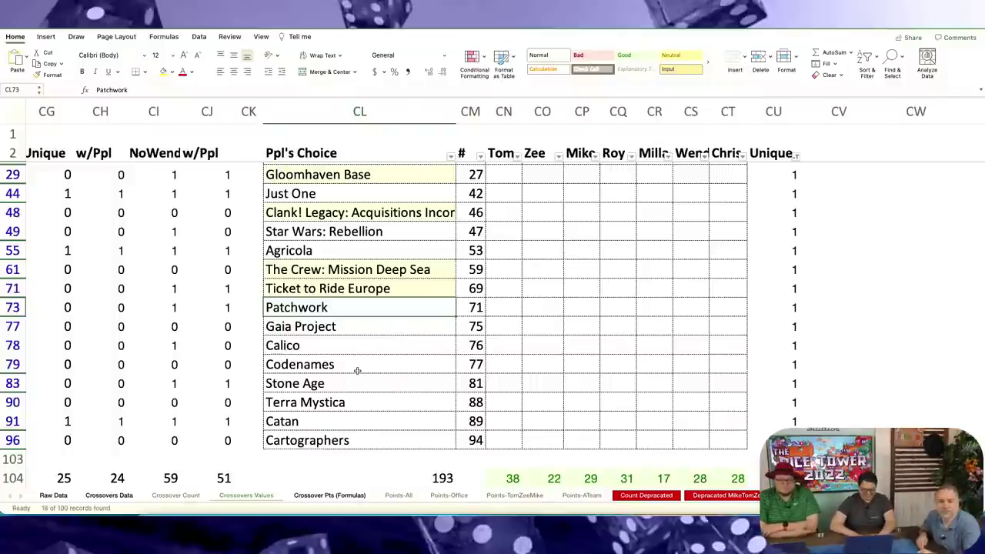
{"action": "left_click", "coordinate": [365, 377]}
{"action": "left_click", "coordinate": [390, 364]}
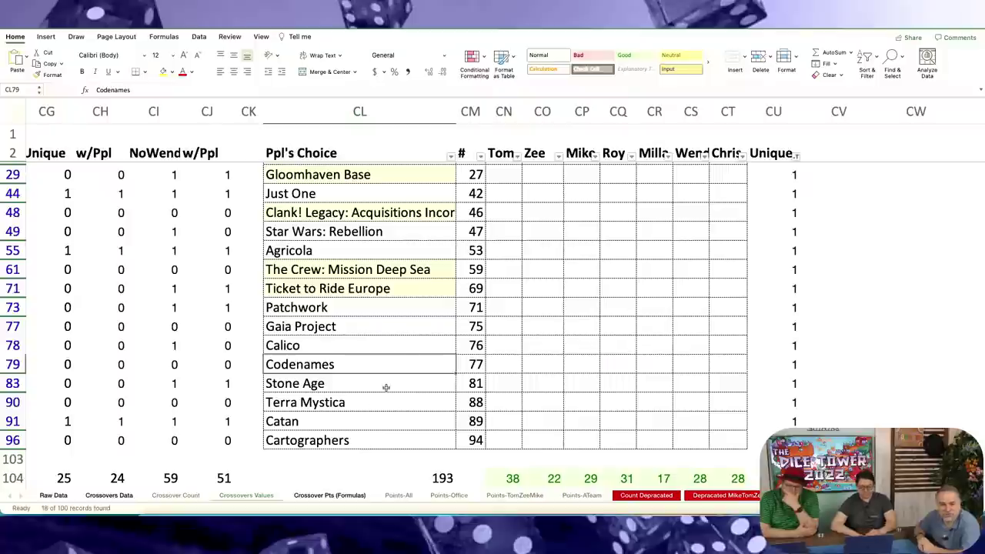
{"action": "left_click", "coordinate": [362, 405]}
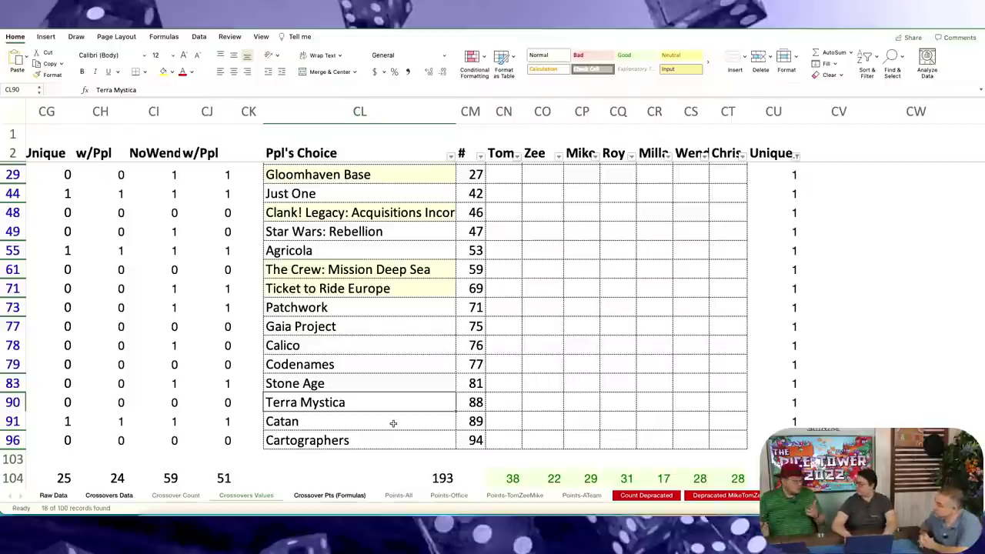
{"action": "key", "text": "Down"}
{"action": "key", "text": "Down"}
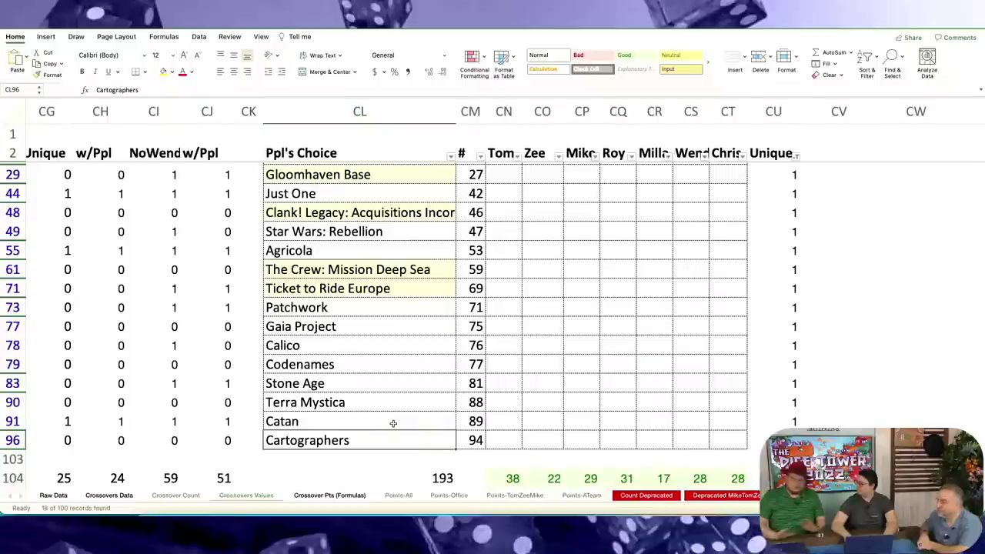
{"action": "key", "text": "Down"}
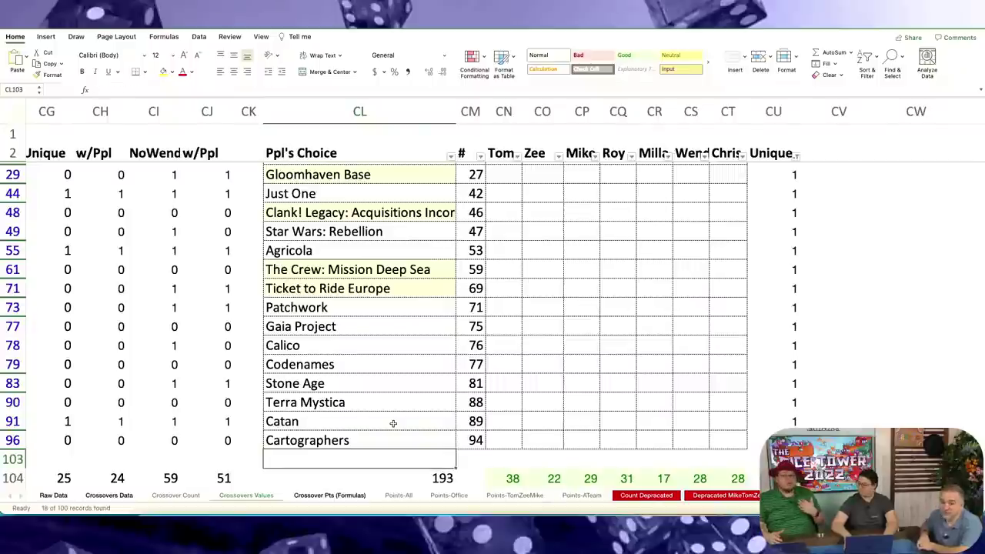
{"action": "key", "text": "Up"}
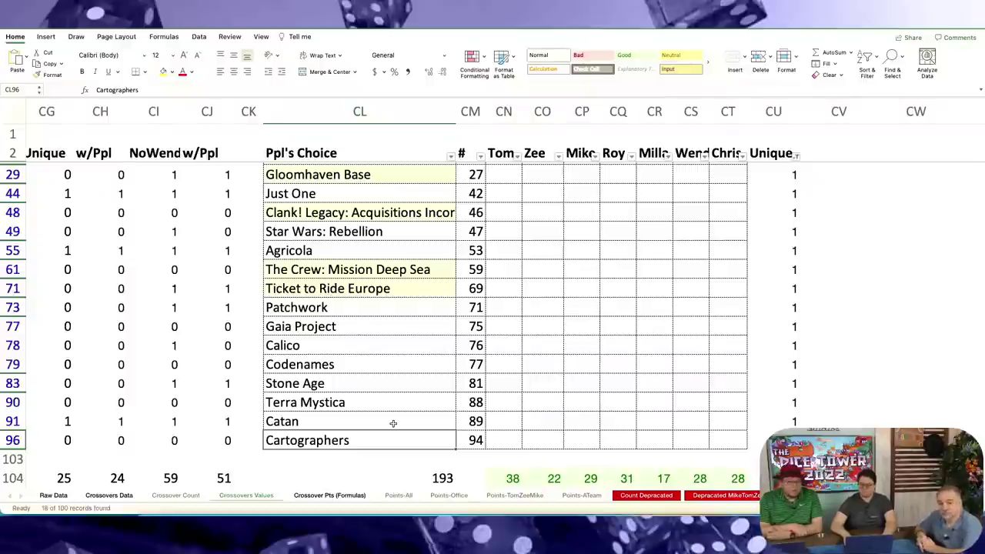
{"action": "key", "text": "Up"}
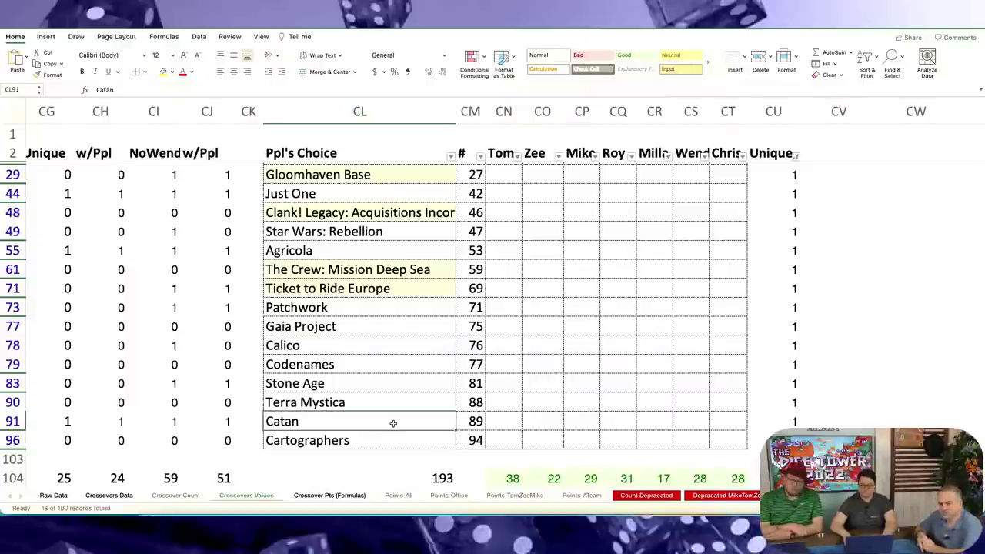
- Remove the filter from the Ppl's Choice list so that all its games are shown again
{"action": "key", "text": "Page_Up"}
{"action": "key", "text": "Up"}
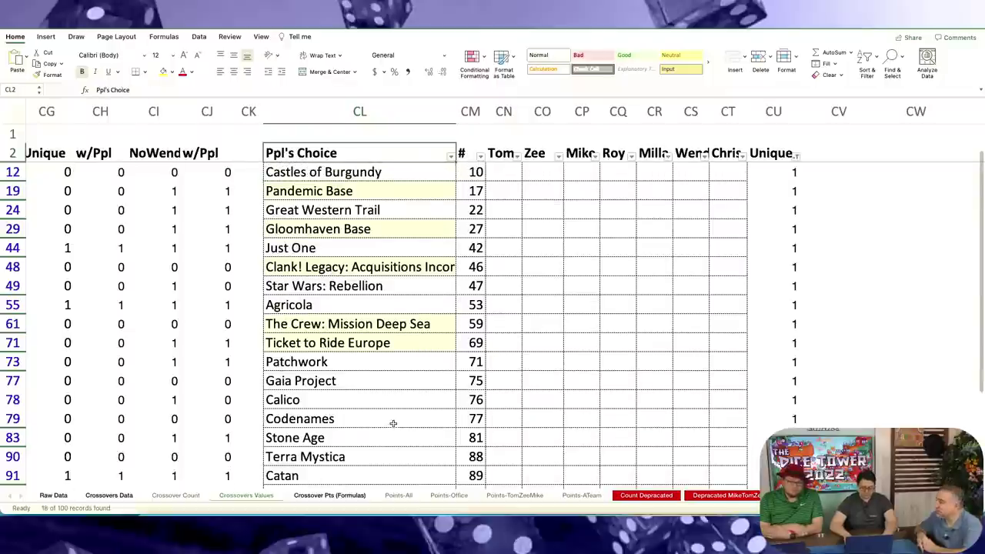
{"action": "key", "text": "ctrl+shift+l"}
- Return to the first list and inspect the Unique formula for Le Havre in cell K5
{"action": "key", "text": "Left"}
{"action": "key", "text": "Left"}
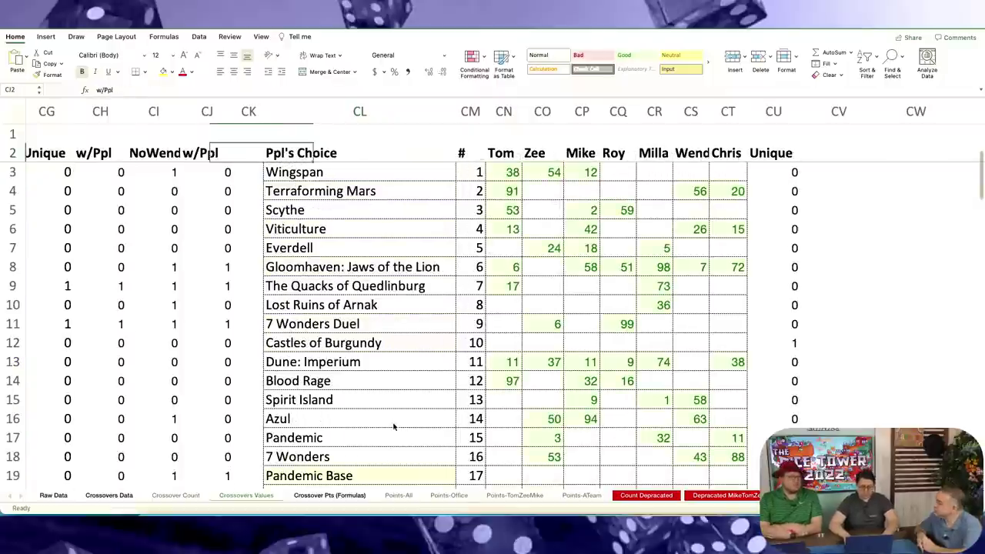
{"action": "key", "text": "Left"}
{"action": "key", "text": "Left"}
{"action": "key", "text": "Left"}
{"action": "key", "text": "Left"}
{"action": "key", "text": "Left"}
{"action": "key", "text": "Left"}
{"action": "key", "text": "Left"}
{"action": "key", "text": "Left"}
{"action": "key", "text": "Left"}
{"action": "key", "text": "Left"}
{"action": "key", "text": "Left"}
{"action": "key", "text": "Left"}
{"action": "key", "text": "Left"}
{"action": "key", "text": "Left"}
{"action": "key", "text": "Left"}
{"action": "key", "text": "Left"}
{"action": "key", "text": "Left"}
{"action": "key", "text": "Left"}
{"action": "key", "text": "Left"}
{"action": "key", "text": "Left"}
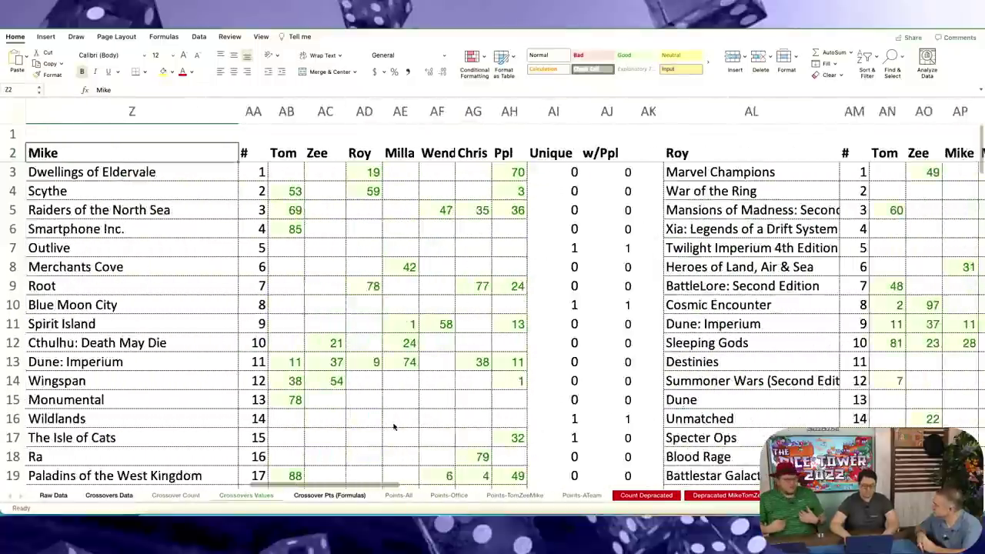
{"action": "key", "text": "Left"}
{"action": "key", "text": "Left"}
{"action": "key", "text": "Left"}
{"action": "key", "text": "Left"}
{"action": "key", "text": "Left"}
{"action": "key", "text": "Left"}
{"action": "key", "text": "Left"}
{"action": "key", "text": "Left"}
{"action": "key", "text": "Left"}
{"action": "key", "text": "Left"}
{"action": "key", "text": "Left"}
{"action": "key", "text": "Left"}
{"action": "key", "text": "Left"}
{"action": "key", "text": "Left"}
{"action": "key", "text": "Left"}
{"action": "key", "text": "Left"}
{"action": "key", "text": "Left"}
{"action": "key", "text": "Left"}
{"action": "key", "text": "Left"}
{"action": "key", "text": "Left"}
{"action": "key", "text": "Right"}
{"action": "key", "text": "Right"}
{"action": "key", "text": "Right"}
{"action": "key", "text": "Right"}
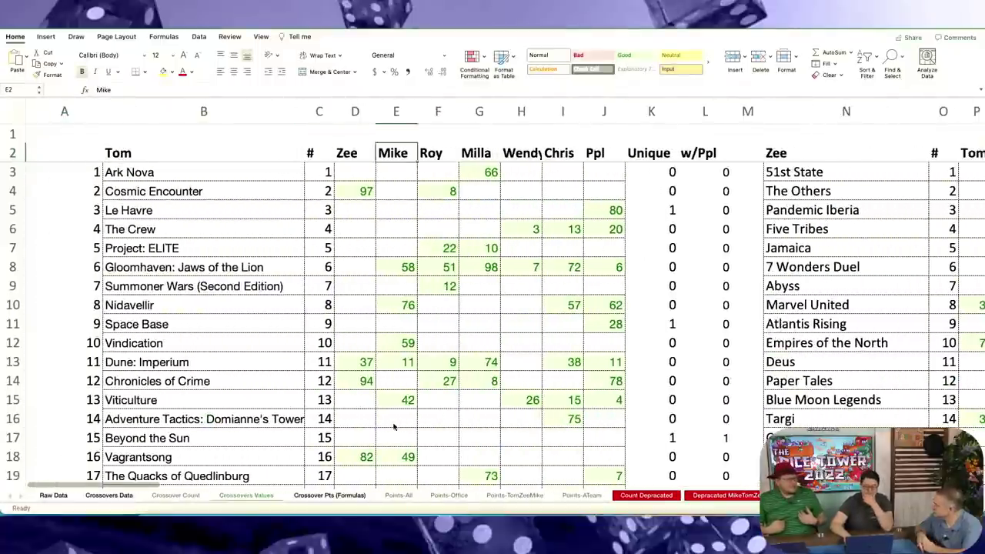
{"action": "key", "text": "Right"}
{"action": "key", "text": "Right"}
{"action": "key", "text": "Right"}
{"action": "key", "text": "Right"}
{"action": "key", "text": "Right"}
{"action": "key", "text": "Down"}
{"action": "key", "text": "Down"}
{"action": "key", "text": "Down"}
{"action": "key", "text": "Right"}
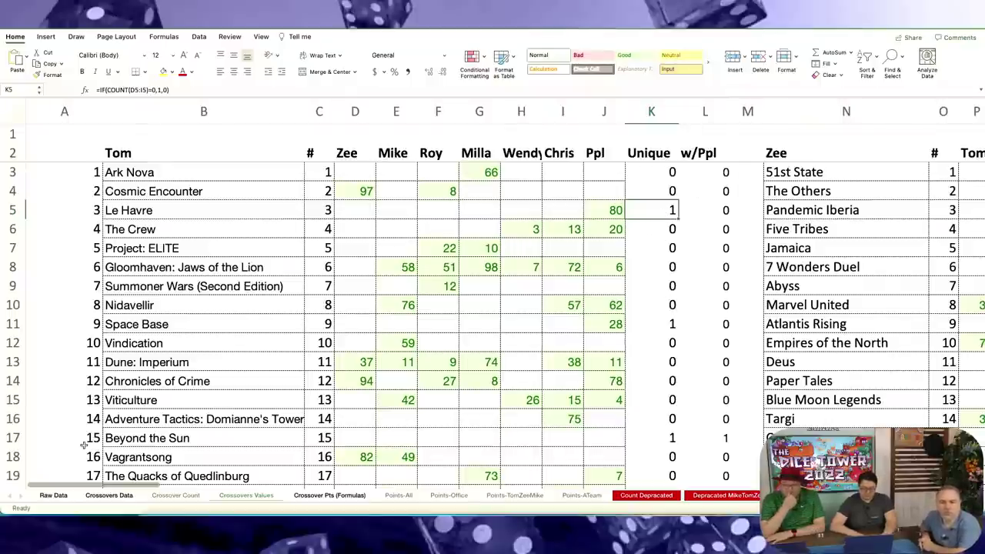
- Highlight the highest-ranked fully unique games of the first two lists: Beyond the Sun in row 17 and Paper Tales in row 14
{"action": "left_click", "coordinate": [13, 436]}
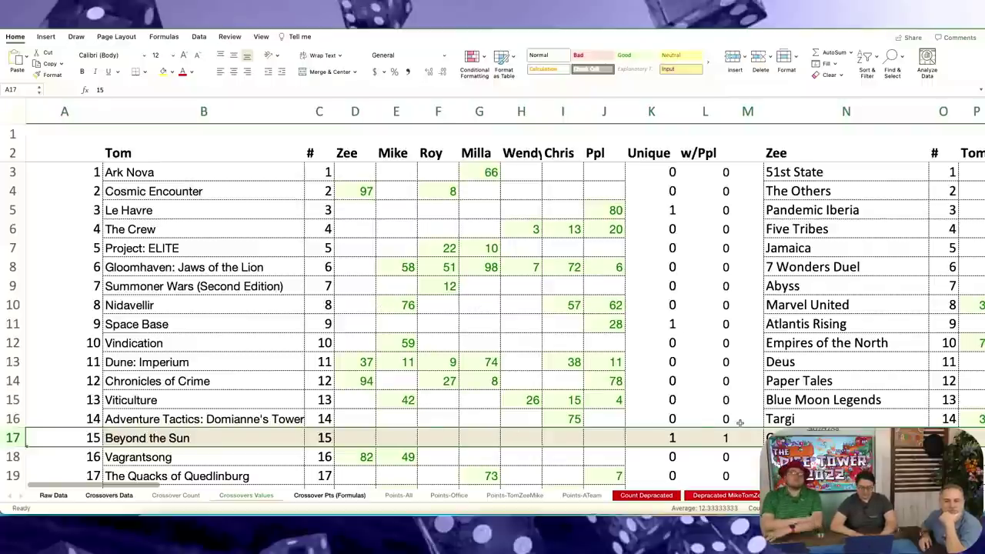
{"action": "left_click", "coordinate": [674, 437]}
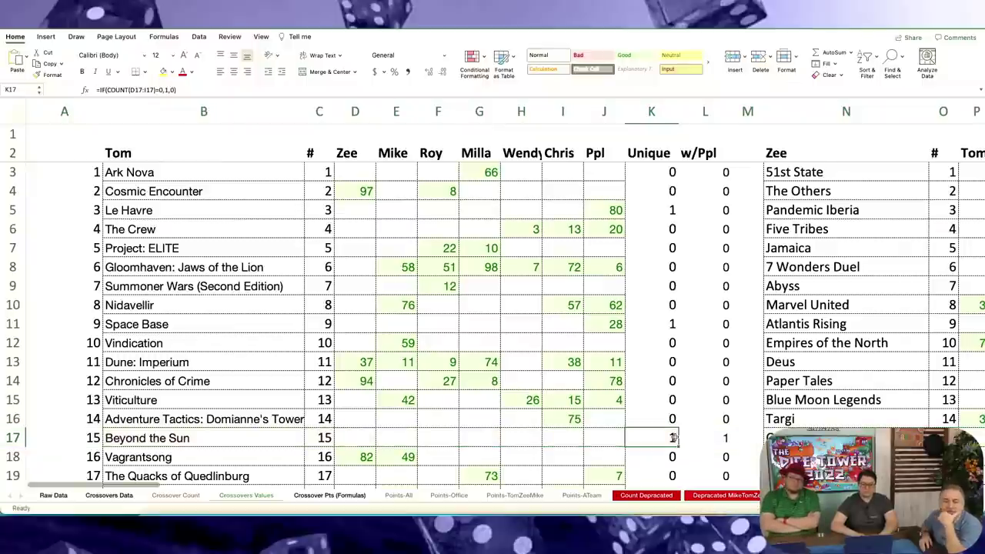
{"action": "scroll", "coordinate": [674, 438], "scroll_direction": "right", "scroll_amount": 3}
{"action": "scroll", "coordinate": [673, 437], "scroll_direction": "right", "scroll_amount": 15}
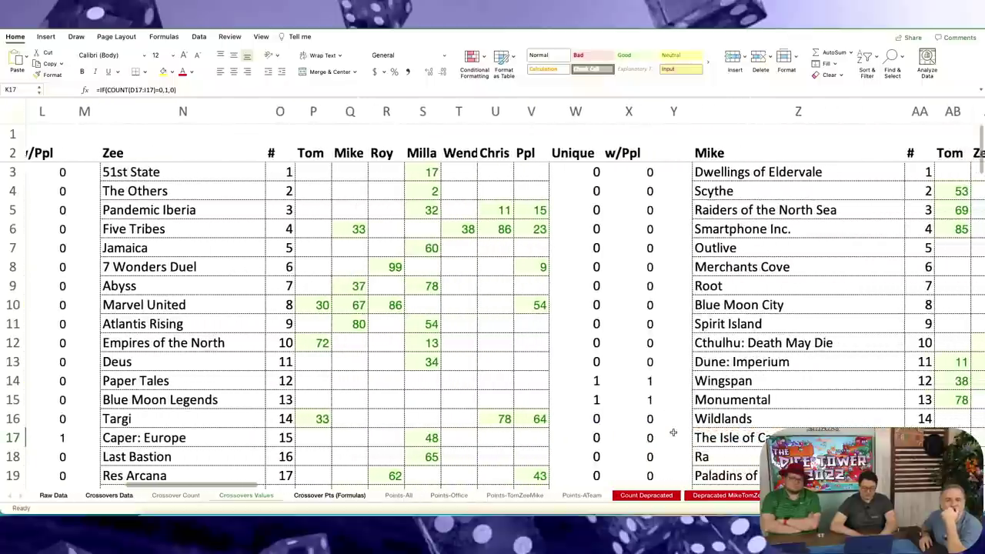
{"action": "left_click", "coordinate": [578, 379]}
{"action": "left_click", "coordinate": [11, 381]}
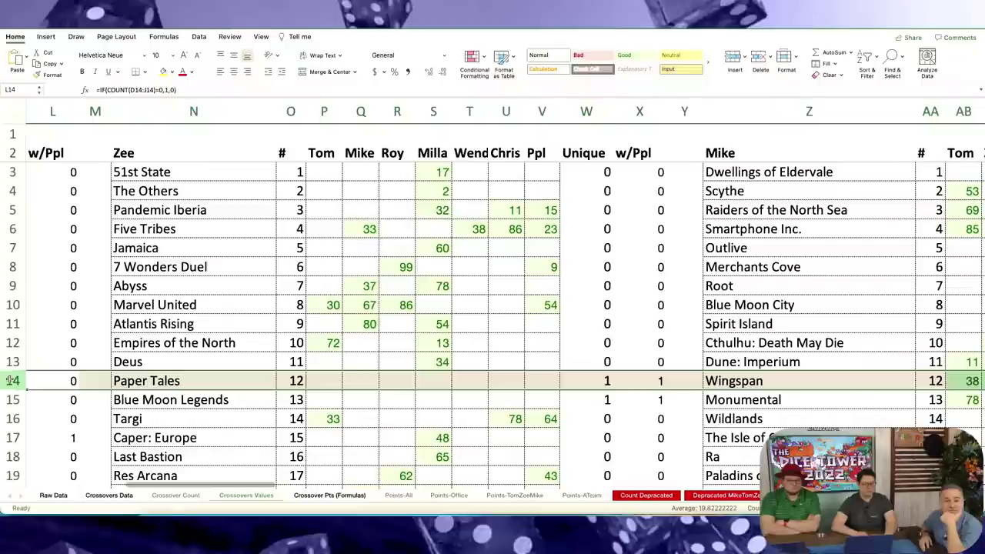
- Highlight row 7 to examine Outlive, the highest-ranked unique game in the third list
{"action": "left_click", "coordinate": [707, 339]}
{"action": "scroll", "coordinate": [707, 339], "scroll_direction": "right", "scroll_amount": 10}
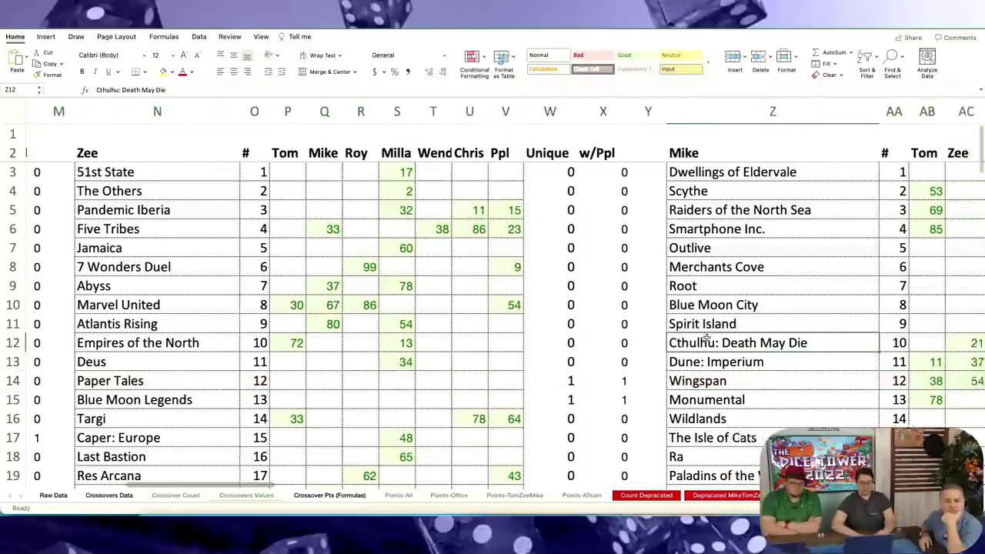
{"action": "scroll", "coordinate": [707, 338], "scroll_direction": "right", "scroll_amount": 3}
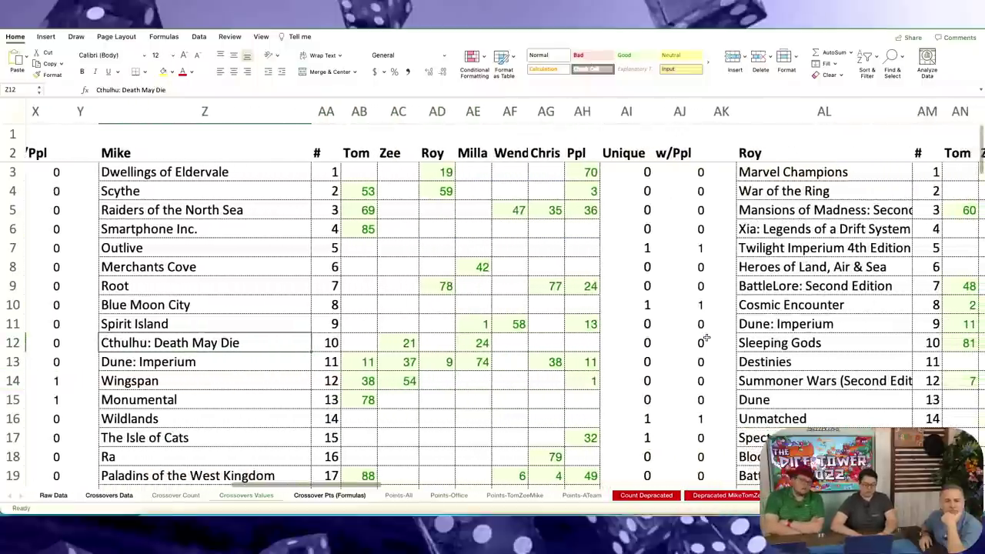
{"action": "scroll", "coordinate": [707, 337], "scroll_direction": "right", "scroll_amount": 2}
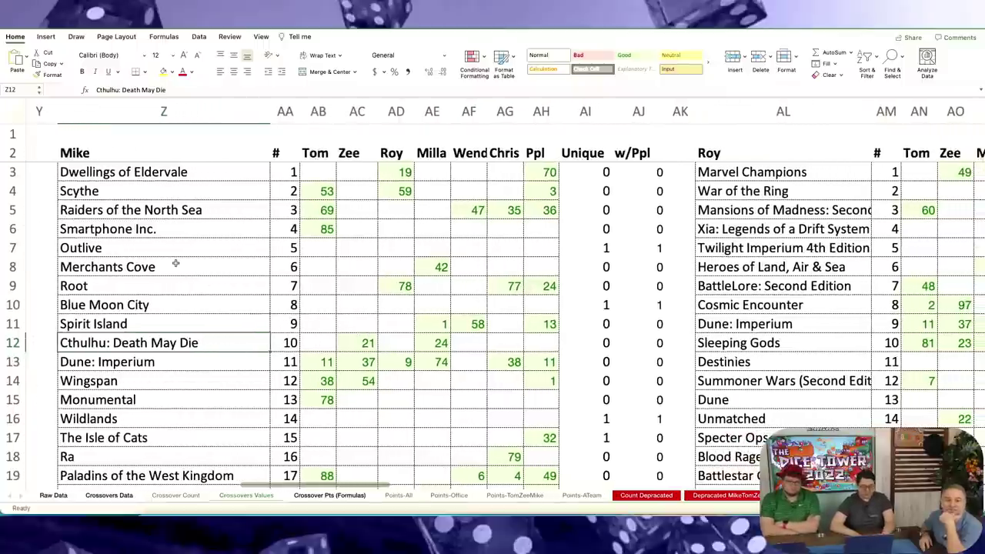
{"action": "left_click", "coordinate": [12, 246]}
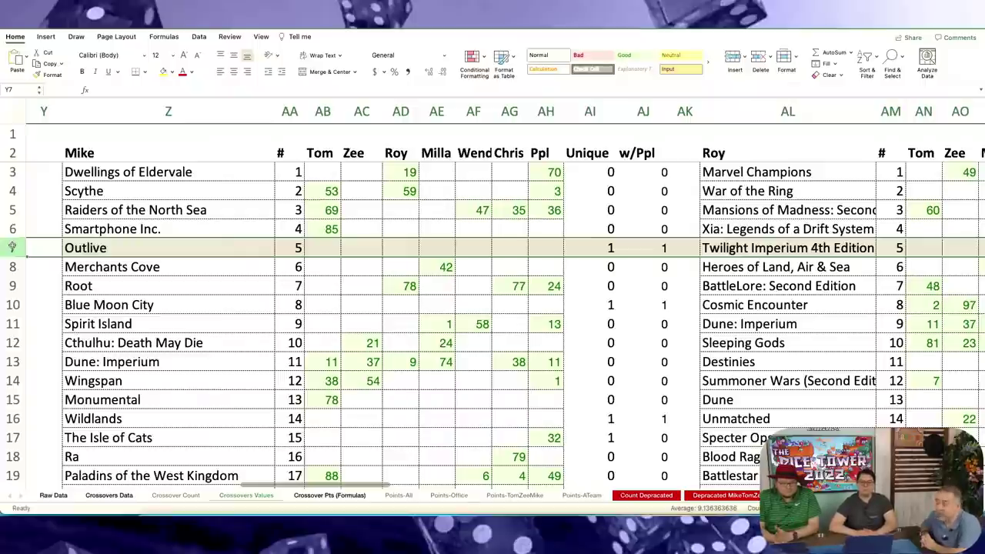
{"action": "left_click", "coordinate": [342, 242]}
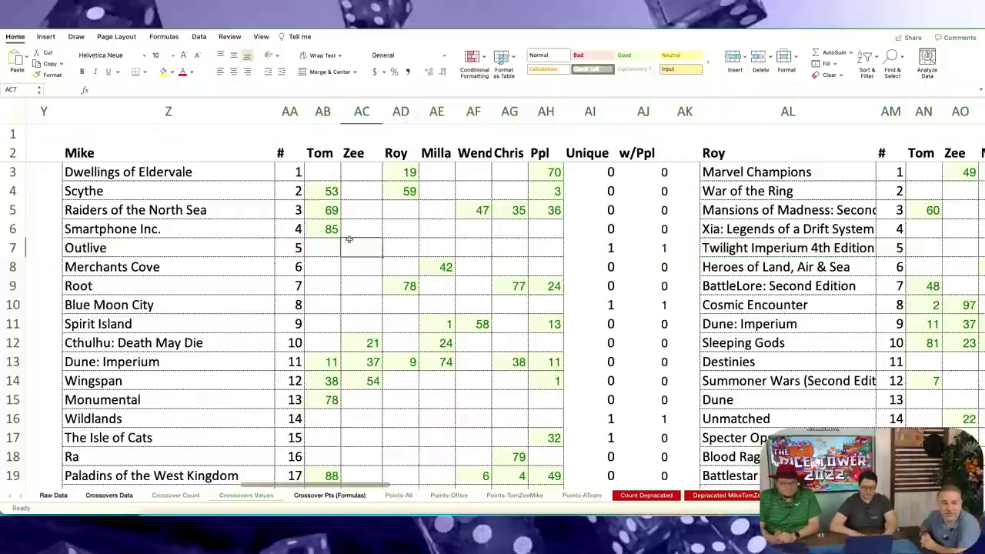
- Highlight the fourth list's unique games Xia: Legends of a Drift System in row 6 and War of the Ring in row 4
{"action": "scroll", "coordinate": [514, 250], "scroll_direction": "right", "scroll_amount": 10}
{"action": "scroll", "coordinate": [514, 250], "scroll_direction": "left", "scroll_amount": 10}
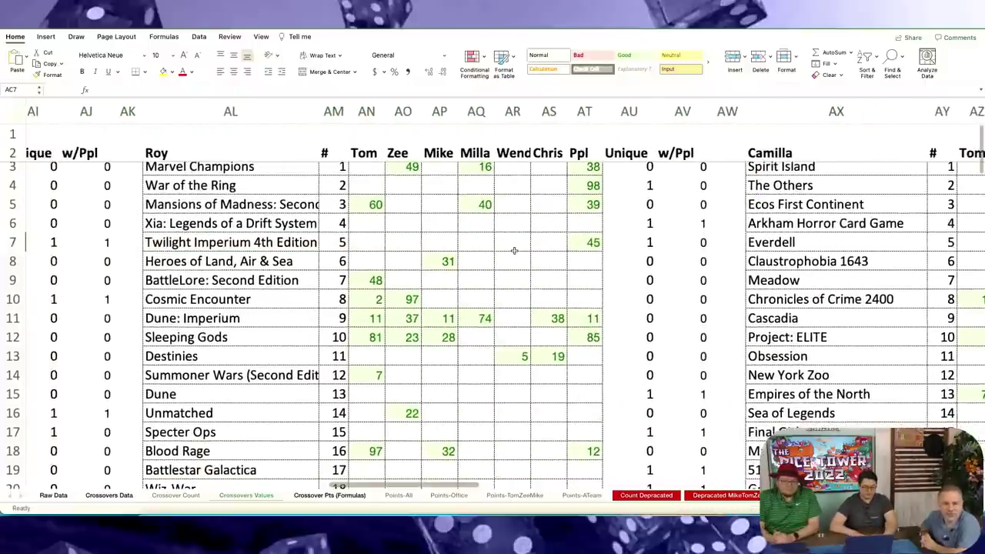
{"action": "scroll", "coordinate": [514, 250], "scroll_direction": "left", "scroll_amount": 2}
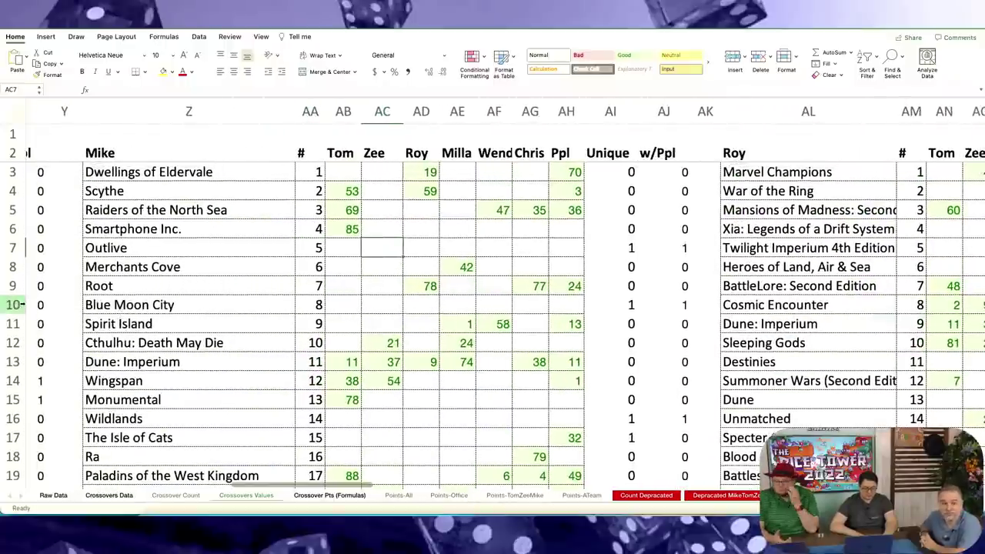
{"action": "scroll", "coordinate": [336, 323], "scroll_direction": "right", "scroll_amount": 10}
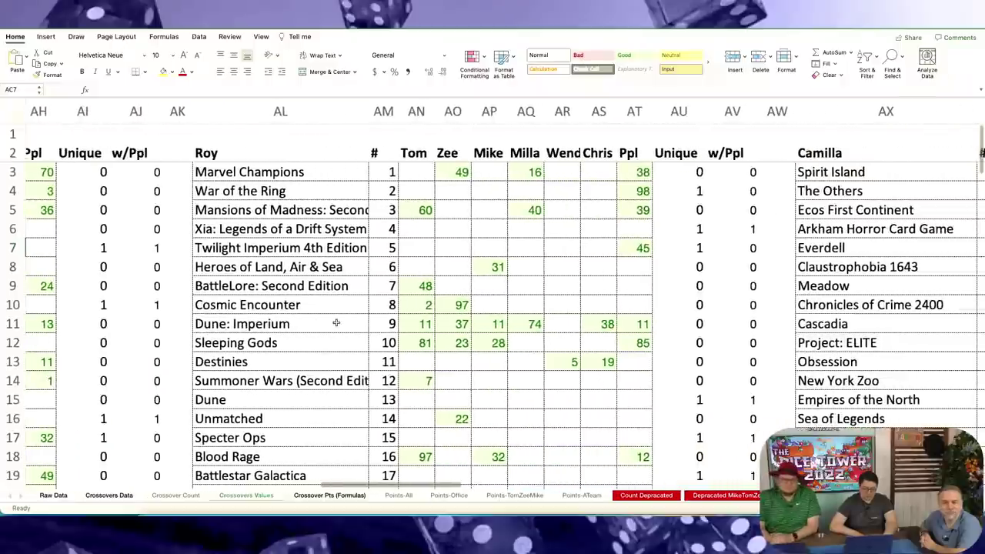
{"action": "left_click", "coordinate": [17, 229]}
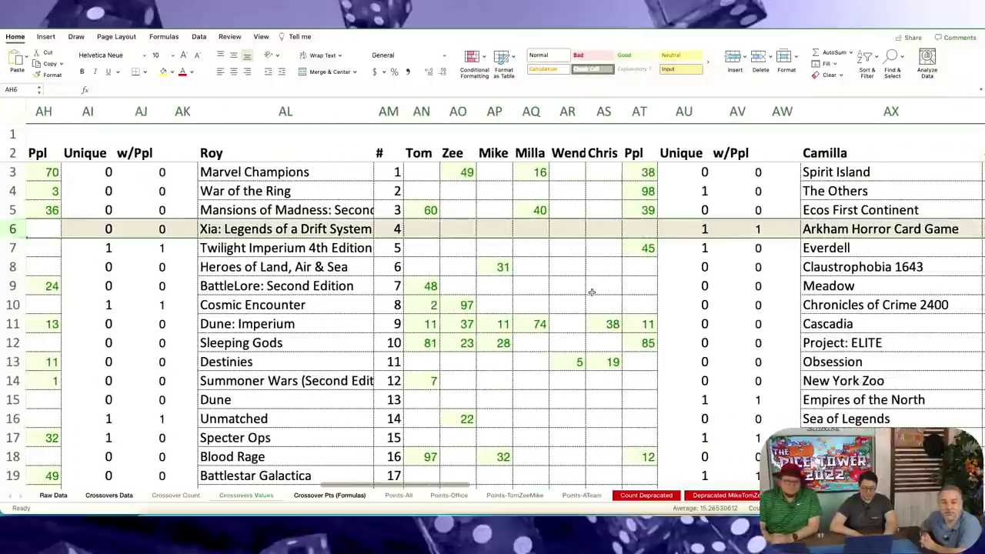
{"action": "scroll", "coordinate": [592, 292], "scroll_direction": "right", "scroll_amount": 3}
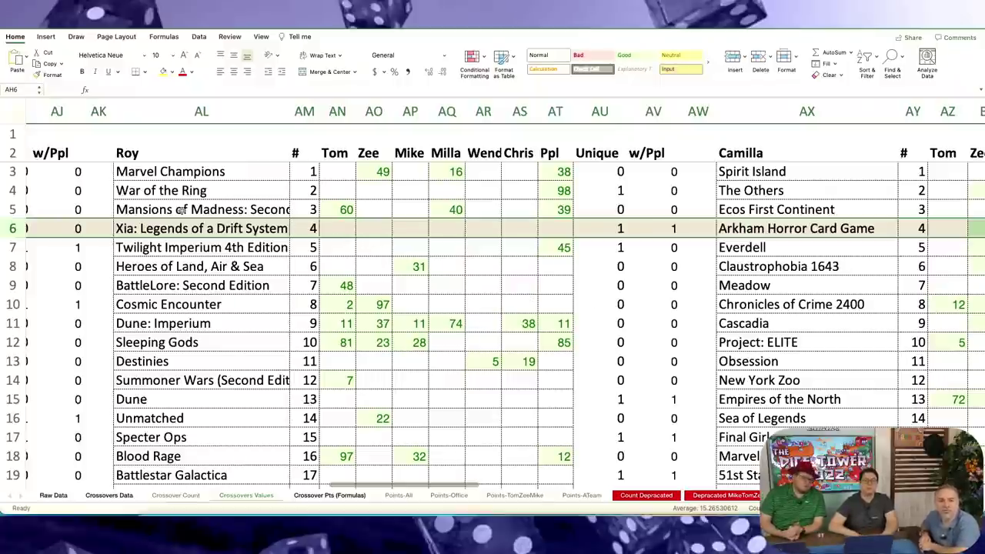
{"action": "left_click", "coordinate": [6, 190]}
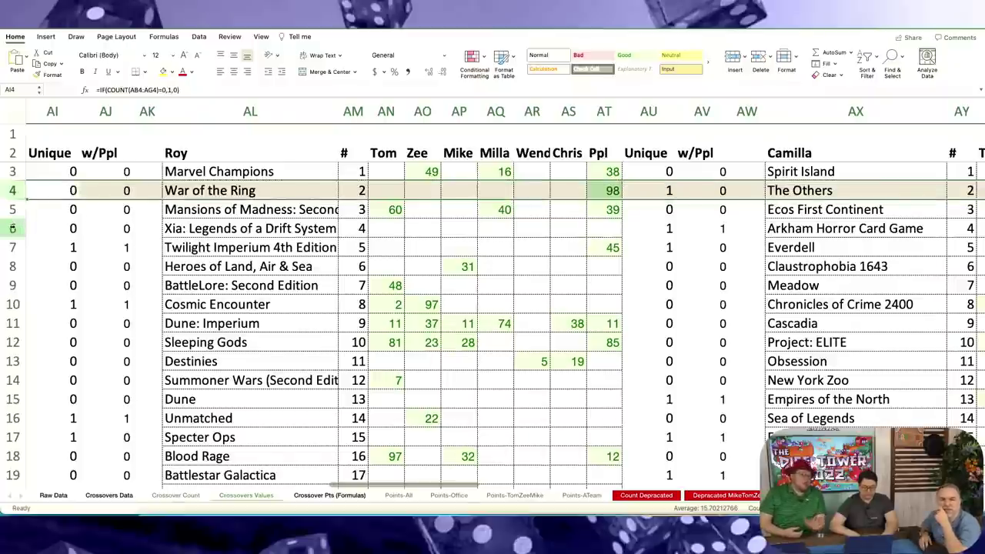
- Highlight the fourth list's row 6 for Xia again, select War of the Ring in AL4, and highlight Dune in row 15
{"action": "left_click", "coordinate": [12, 227]}
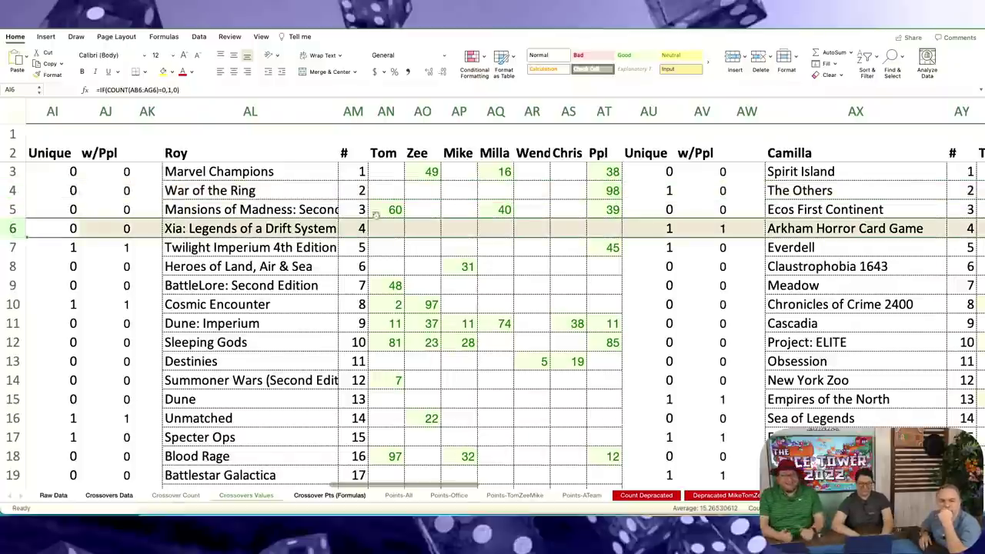
{"action": "left_click", "coordinate": [307, 191]}
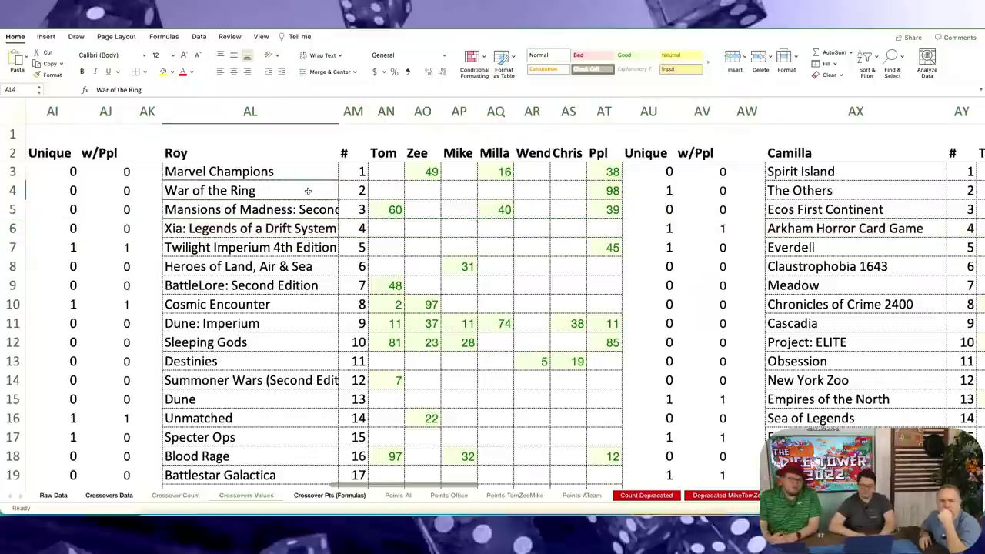
{"action": "scroll", "coordinate": [308, 191], "scroll_direction": "right", "scroll_amount": 5}
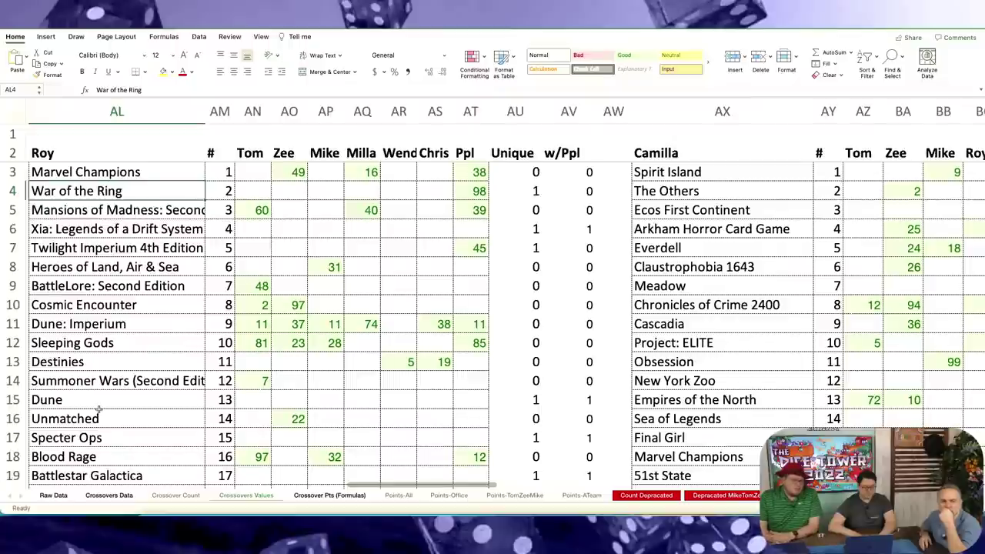
{"action": "left_click", "coordinate": [14, 400]}
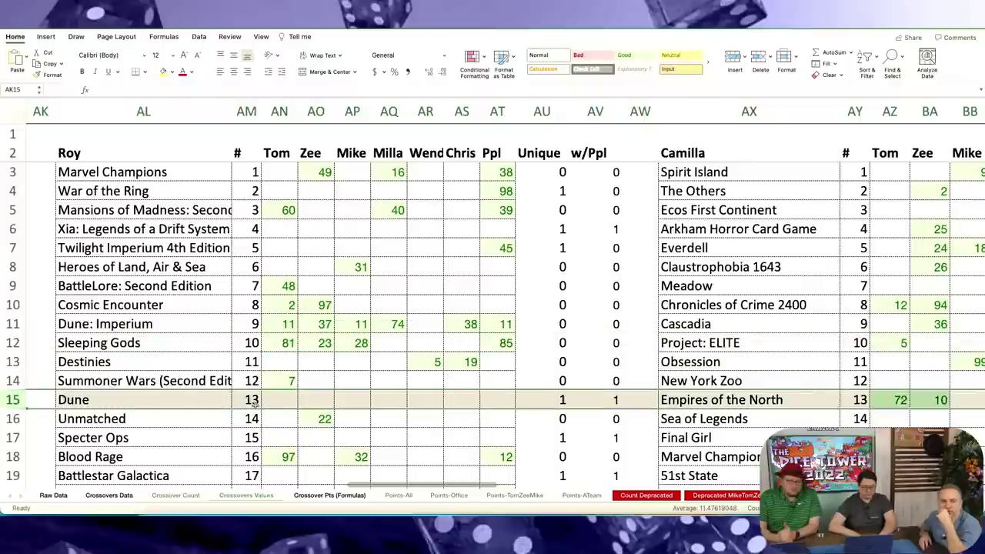
- Examine the crossover ranks of Dune: Imperium across row 11 of the fourth list, including cell AS11
{"action": "left_click", "coordinate": [347, 380]}
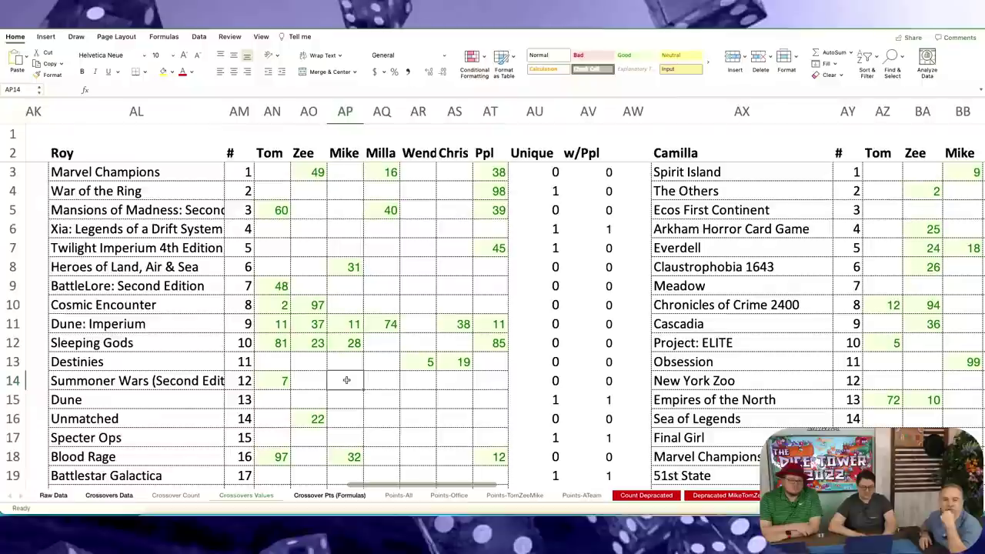
{"action": "left_click_drag", "start_coordinate": [276, 323], "coordinate": [493, 323]}
{"action": "left_click", "coordinate": [458, 323]}
- Highlight the fifth list's unique games Ecos First Continent in row 5 and New York Zoo in row 14
{"action": "scroll", "coordinate": [458, 323], "scroll_direction": "right", "scroll_amount": 10}
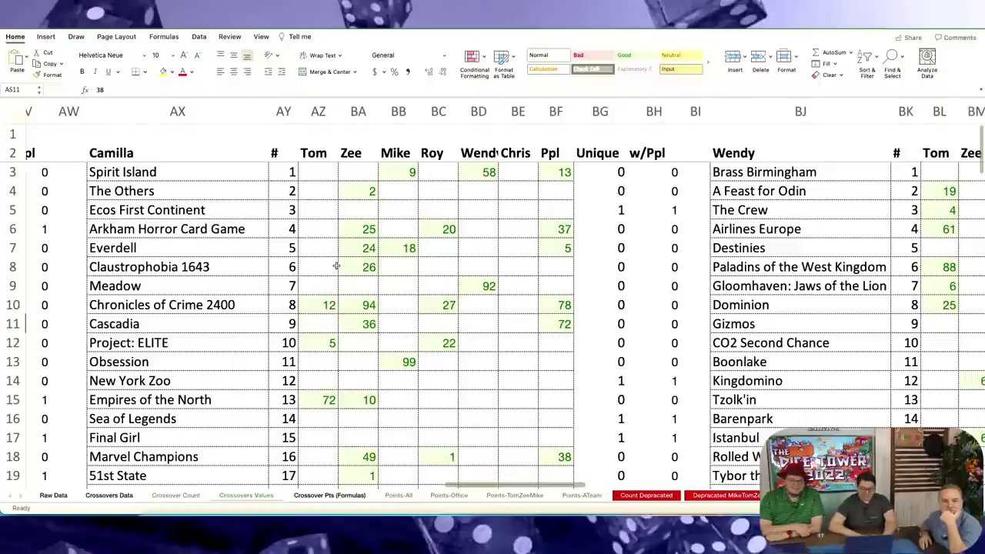
{"action": "left_click", "coordinate": [11, 209]}
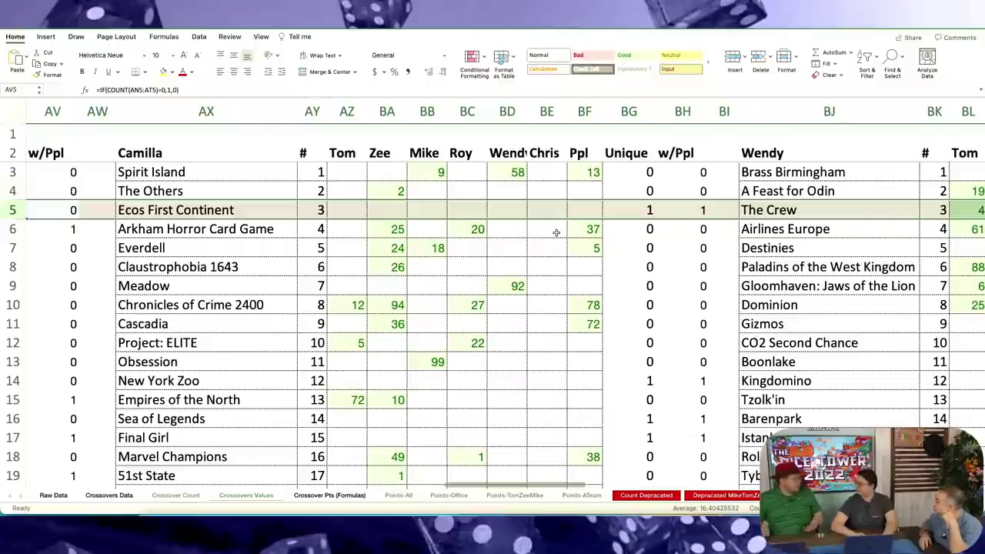
{"action": "scroll", "coordinate": [623, 202], "scroll_direction": "right", "scroll_amount": 3}
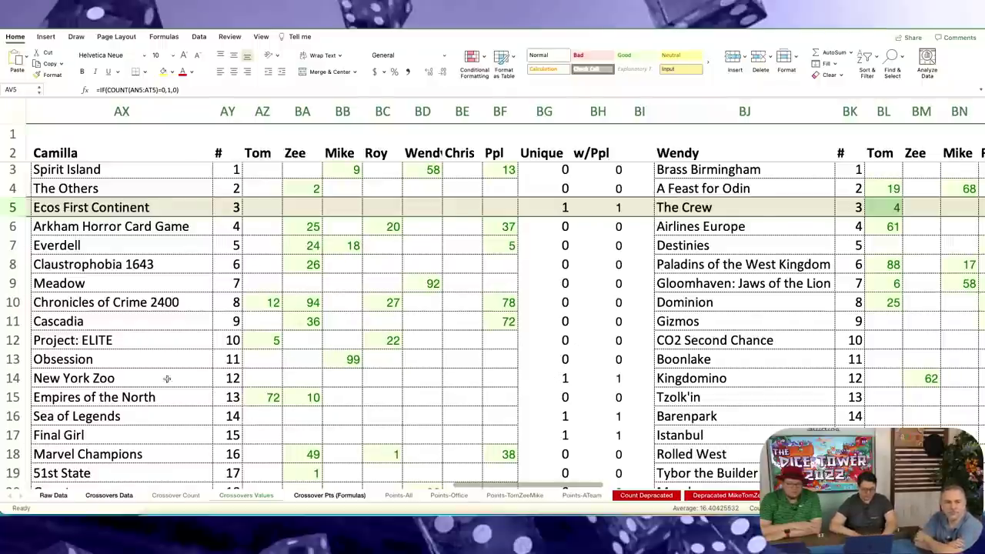
{"action": "left_click", "coordinate": [34, 379]}
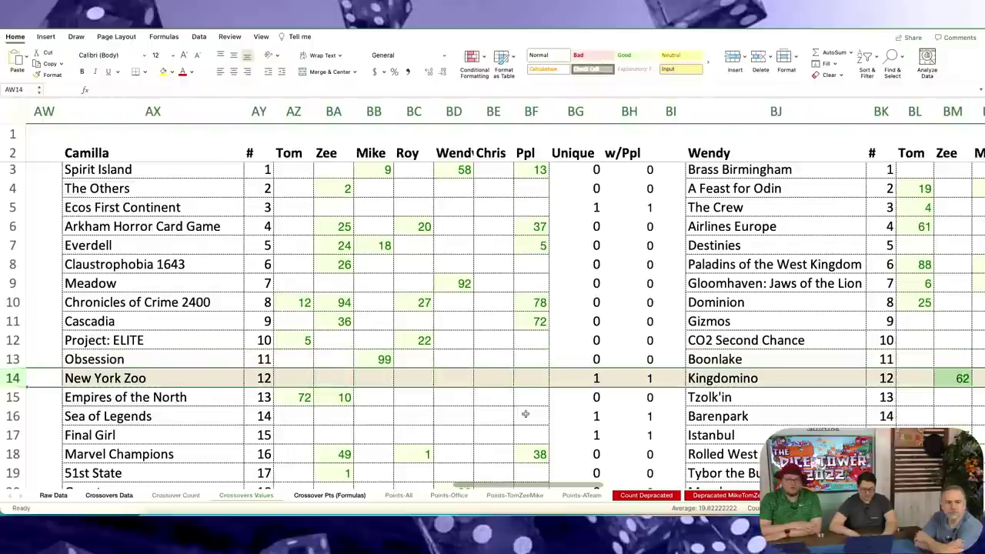
- Select the fifth list's Ppl crossover ranks for Cascadia and Chronicles of Crime 2400 in cells BF10:BF11
{"action": "scroll", "coordinate": [559, 362], "scroll_direction": "down", "scroll_amount": 1}
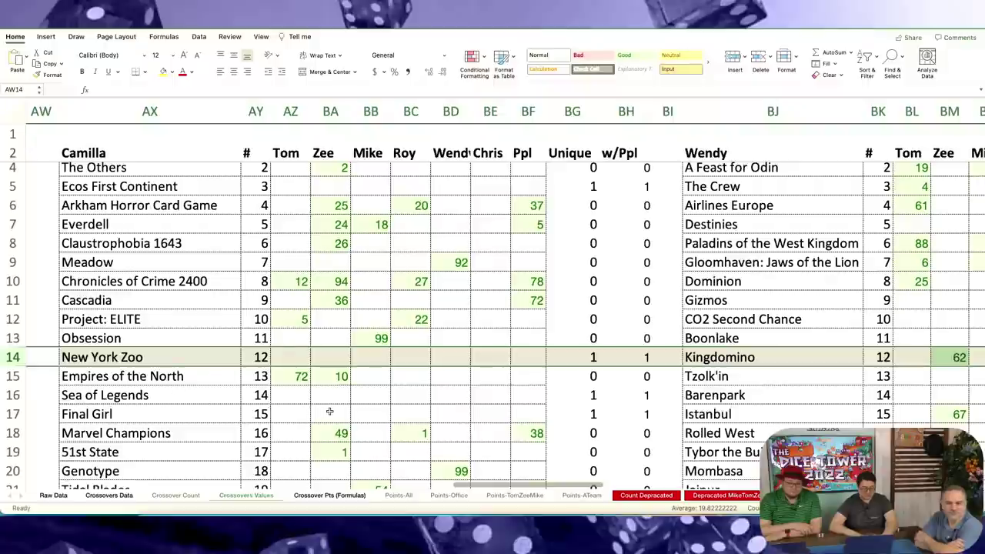
{"action": "scroll", "coordinate": [516, 302], "scroll_direction": "up", "scroll_amount": 1}
{"action": "left_click_drag", "start_coordinate": [531, 324], "coordinate": [531, 297]}
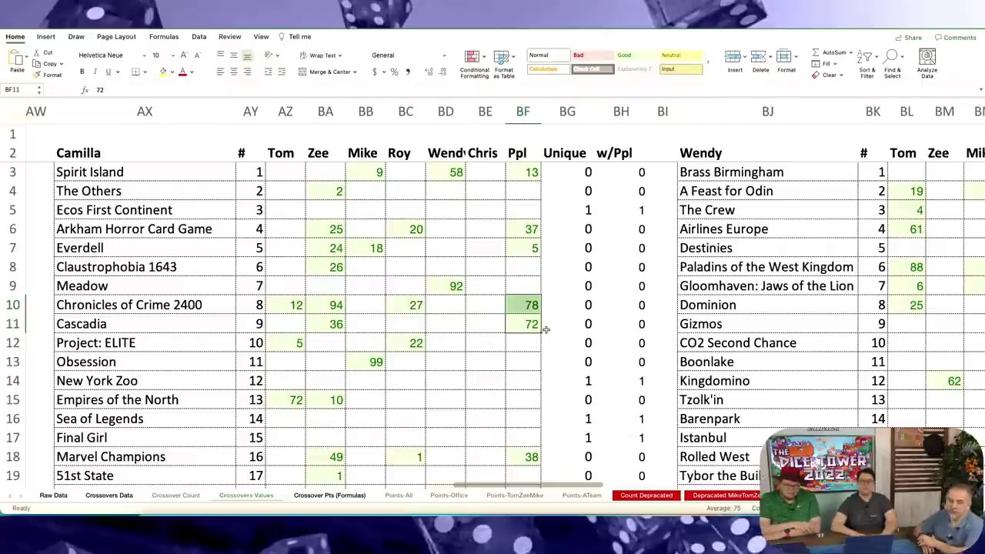
- Highlight Boonlake in row 13 as the sixth list's highest-ranked unique game and inspect its Unique formula in BS13
{"action": "scroll", "coordinate": [545, 329], "scroll_direction": "right", "scroll_amount": 10}
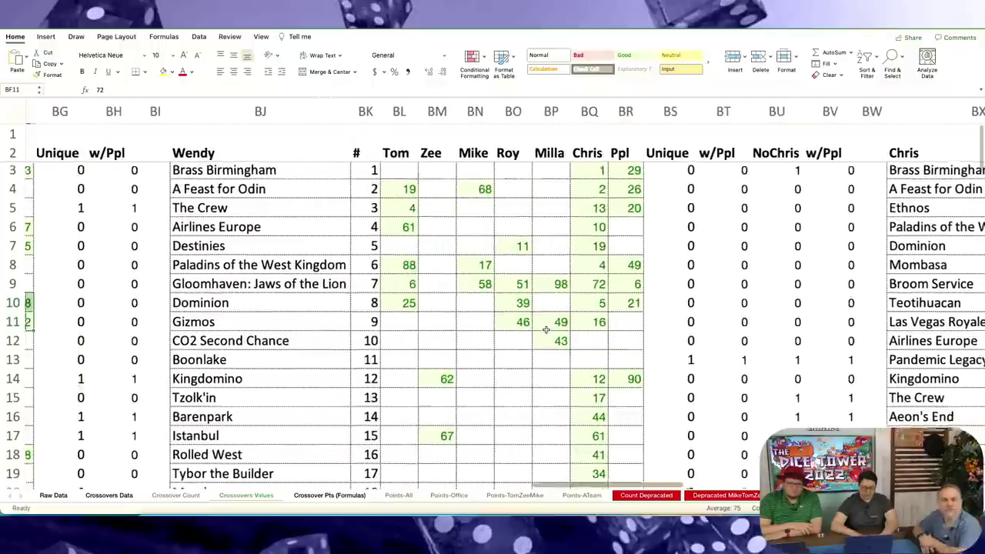
{"action": "scroll", "coordinate": [546, 329], "scroll_direction": "left", "scroll_amount": 3}
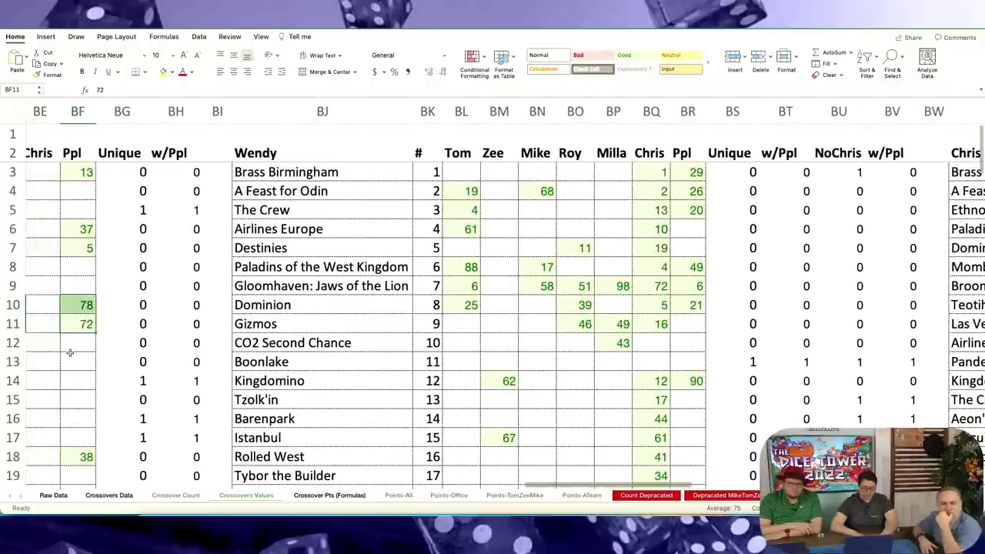
{"action": "left_click", "coordinate": [13, 361]}
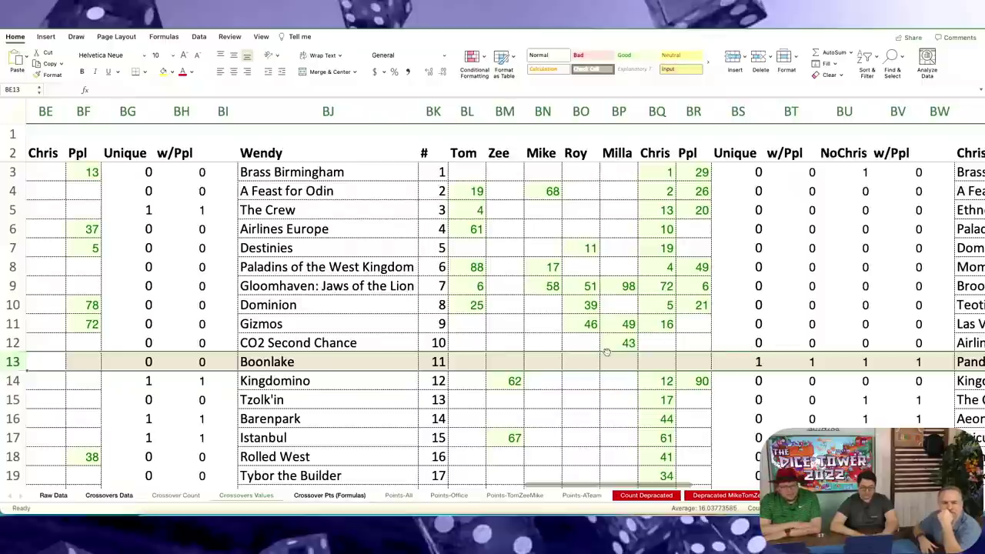
{"action": "scroll", "coordinate": [607, 352], "scroll_direction": "right", "scroll_amount": 1}
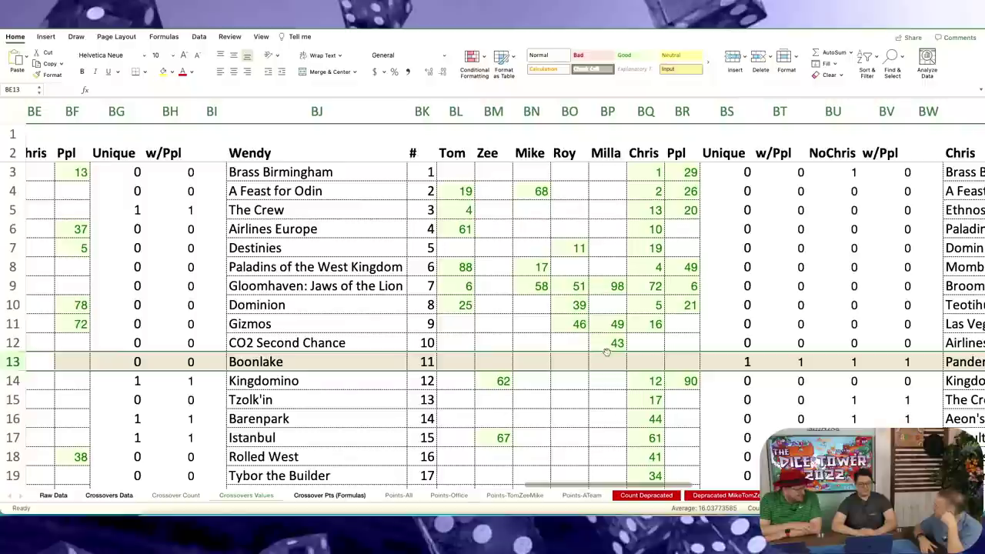
{"action": "scroll", "coordinate": [466, 350], "scroll_direction": "right", "scroll_amount": 5}
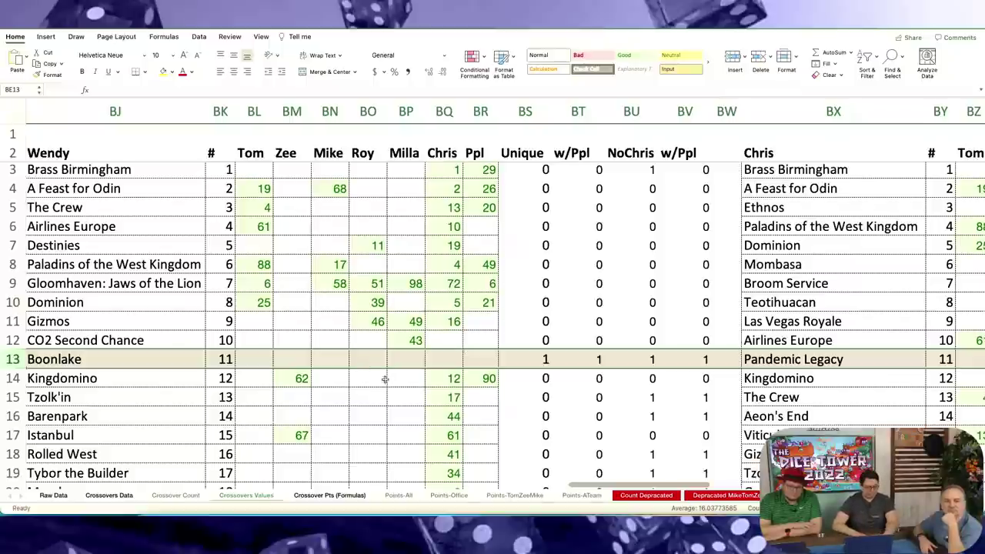
{"action": "left_click", "coordinate": [526, 361]}
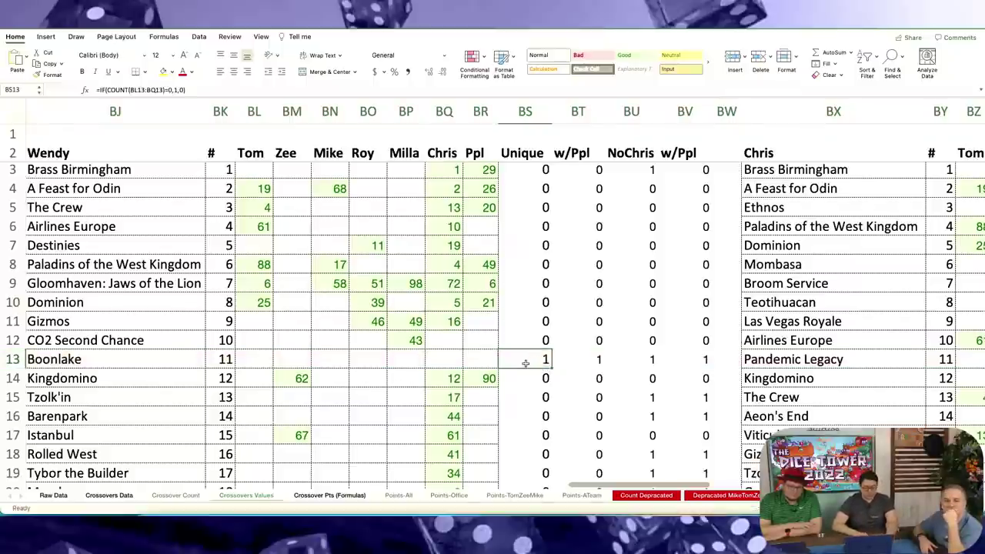
- Highlight the seventh list's unique games Broom Service in row 9 and Las Vegas Royale in row 11
{"action": "scroll", "coordinate": [526, 361], "scroll_direction": "right", "scroll_amount": 10}
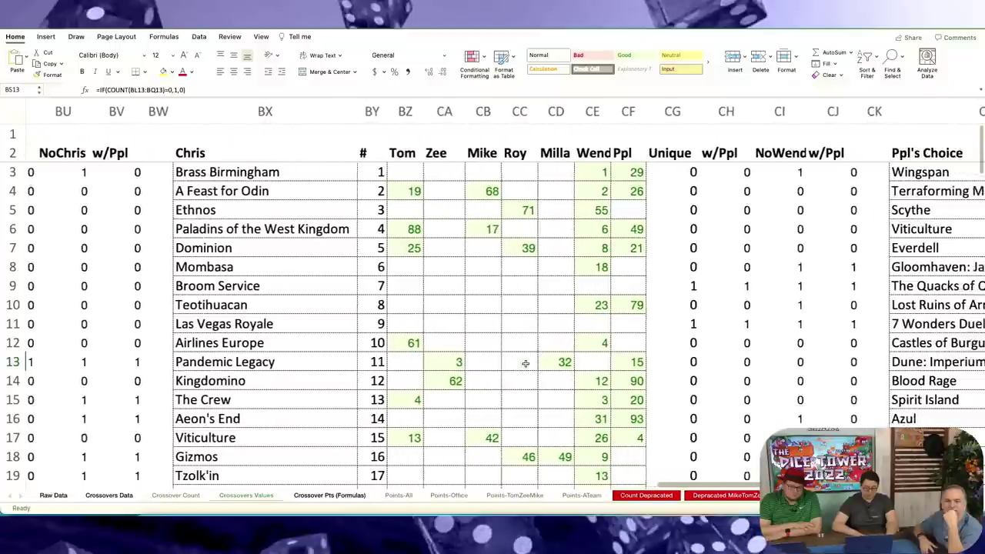
{"action": "scroll", "coordinate": [526, 362], "scroll_direction": "right", "scroll_amount": 2}
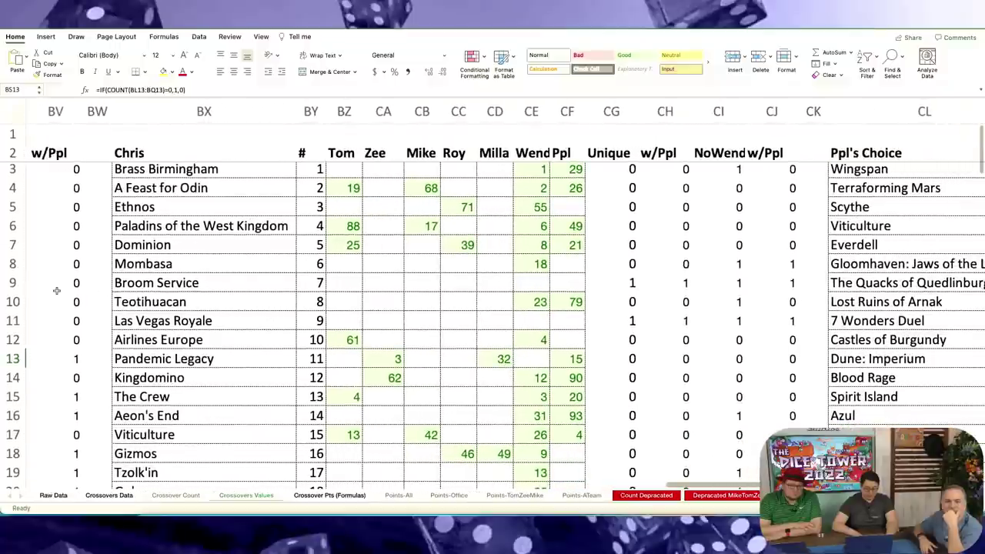
{"action": "left_click", "coordinate": [12, 282]}
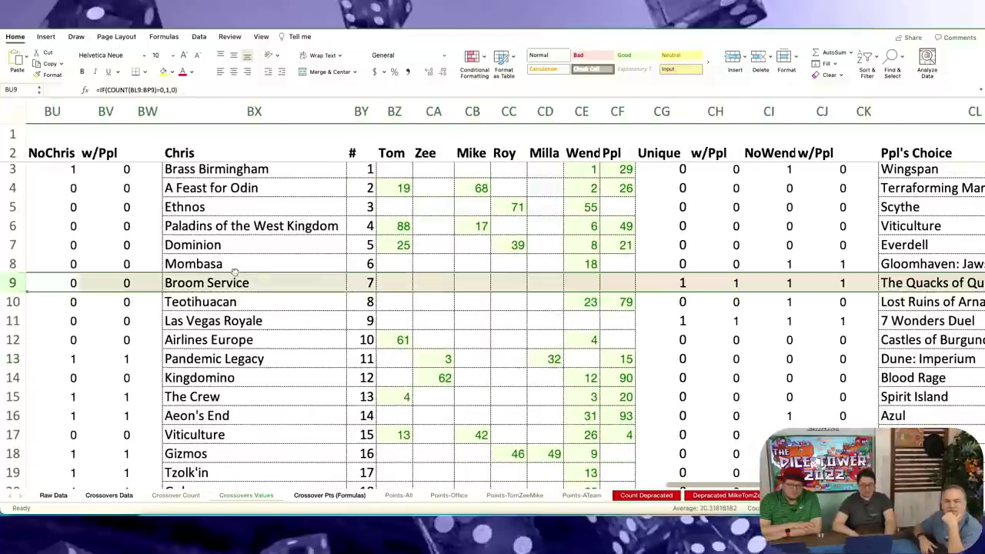
{"action": "left_click", "coordinate": [318, 284]}
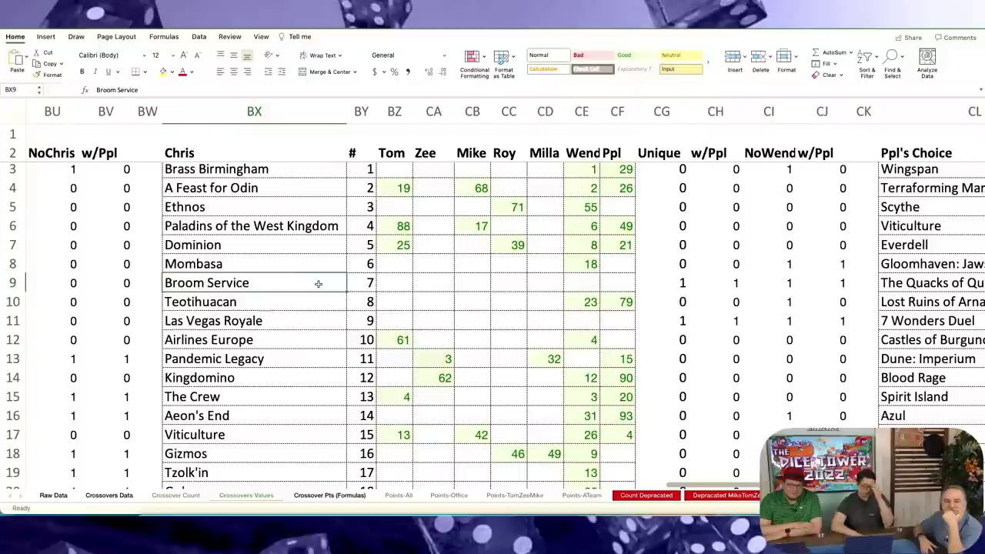
{"action": "scroll", "coordinate": [318, 284], "scroll_direction": "right", "scroll_amount": 4}
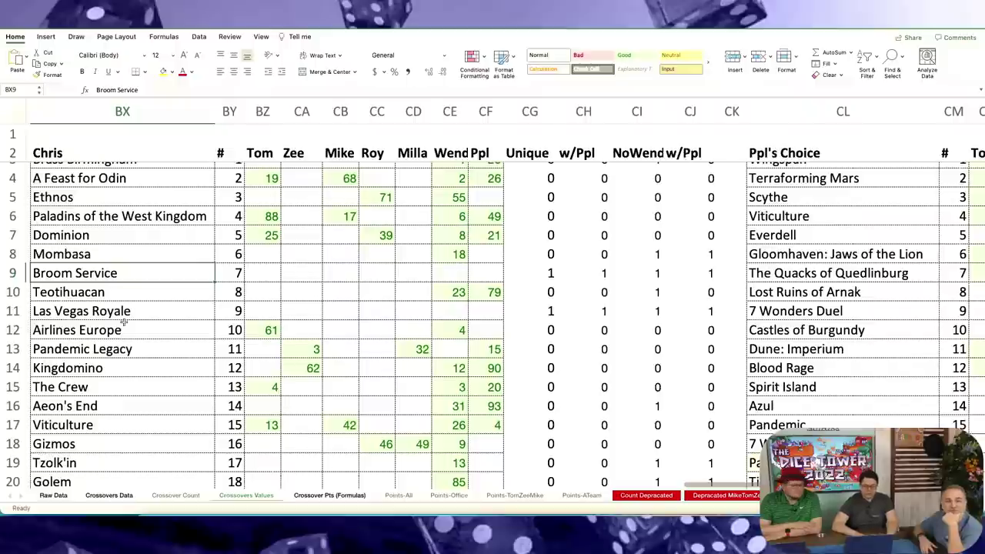
{"action": "left_click", "coordinate": [13, 311]}
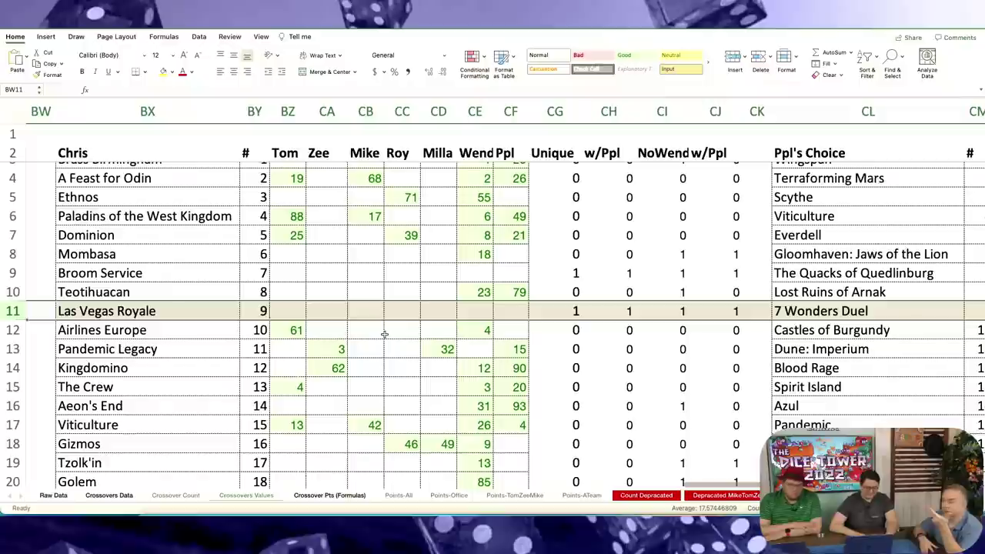
{"action": "left_click", "coordinate": [119, 316]}
- Highlight Castles of Burgundy in row 12, the highest-ranked unique game in the Ppl's Choice list, and select its title
{"action": "scroll", "coordinate": [257, 302], "scroll_direction": "right", "scroll_amount": 10}
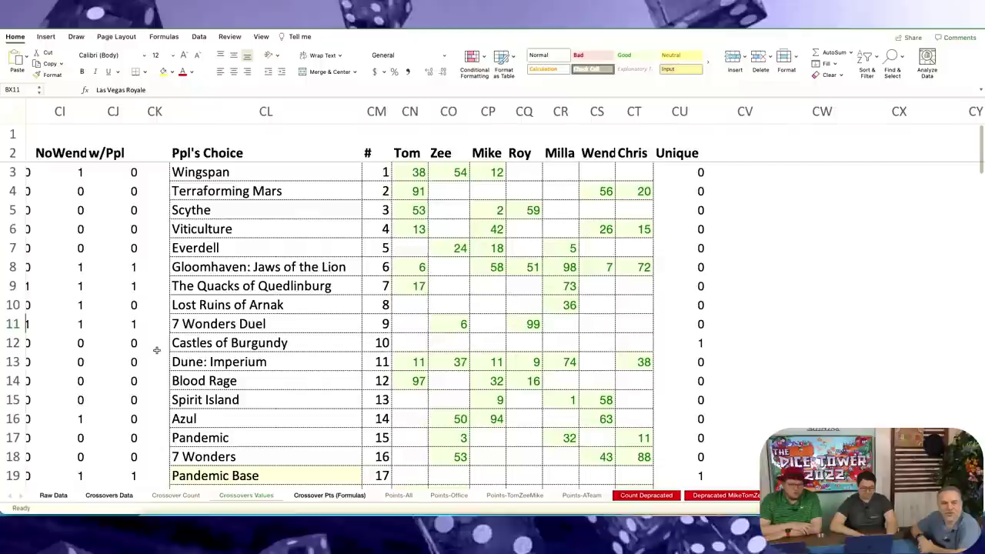
{"action": "left_click", "coordinate": [14, 342]}
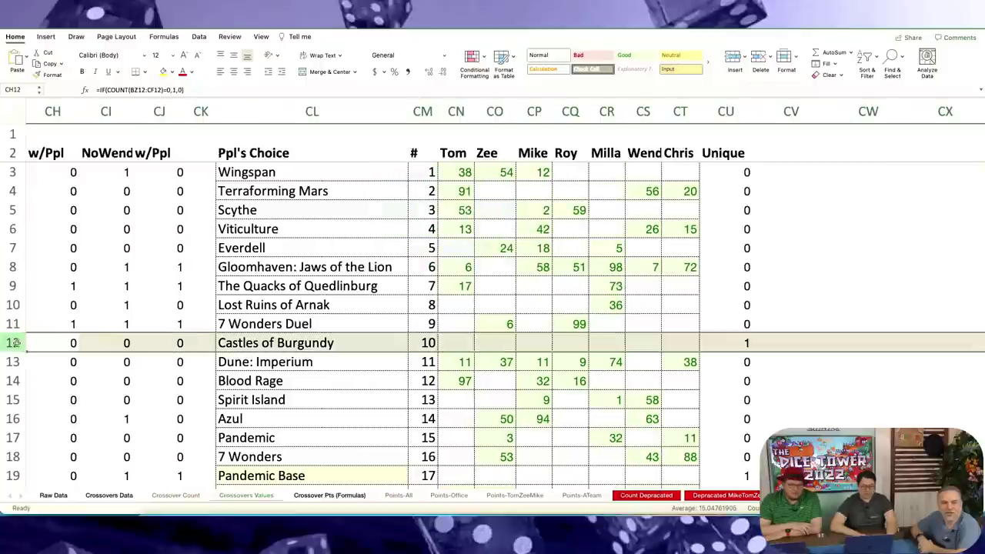
{"action": "scroll", "coordinate": [393, 371], "scroll_direction": "left", "scroll_amount": 2}
{"action": "scroll", "coordinate": [393, 372], "scroll_direction": "left", "scroll_amount": 1}
{"action": "left_click", "coordinate": [393, 373]}
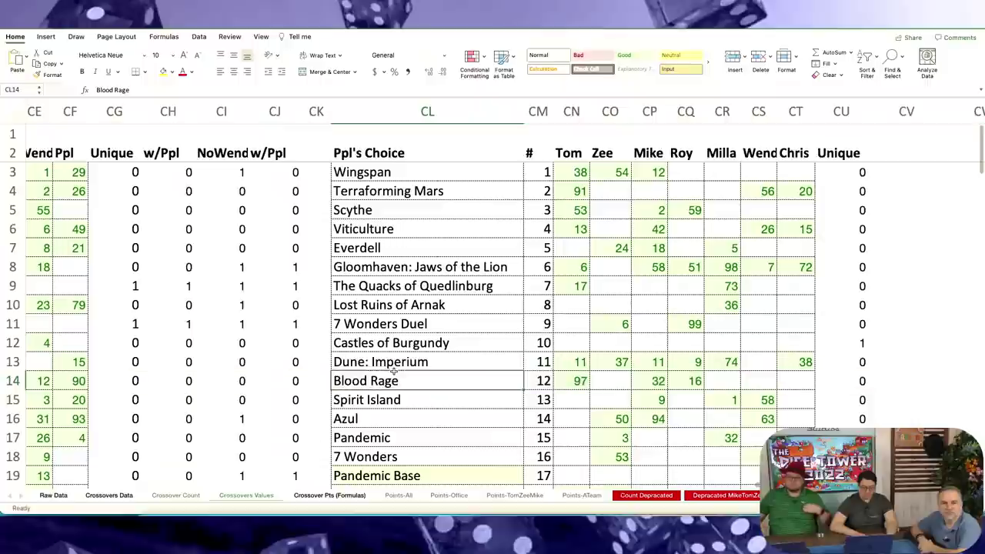
{"action": "left_click", "coordinate": [449, 340]}
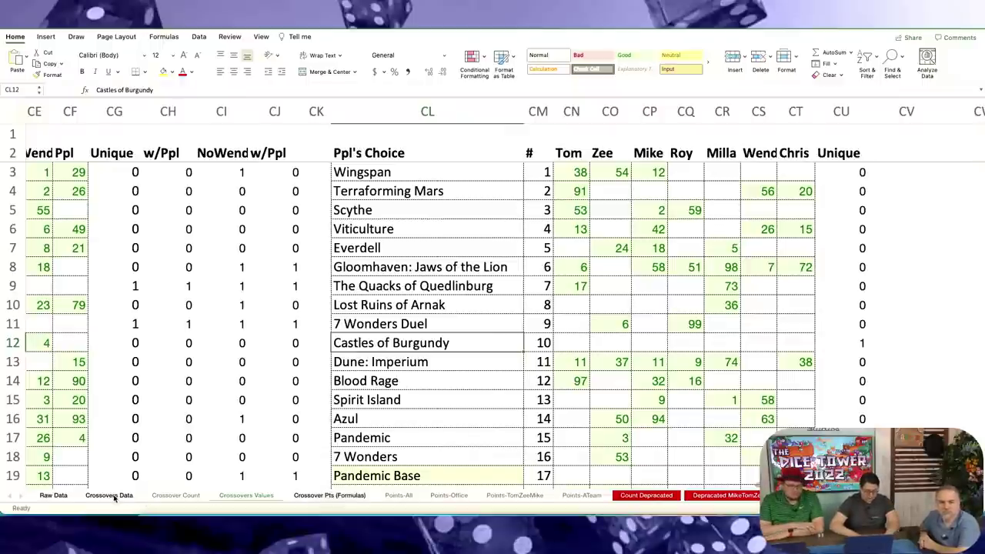
- Open the Raw Data sheet and examine the start of the rankings at rank 1 in cell A3
{"action": "left_click", "coordinate": [67, 498]}
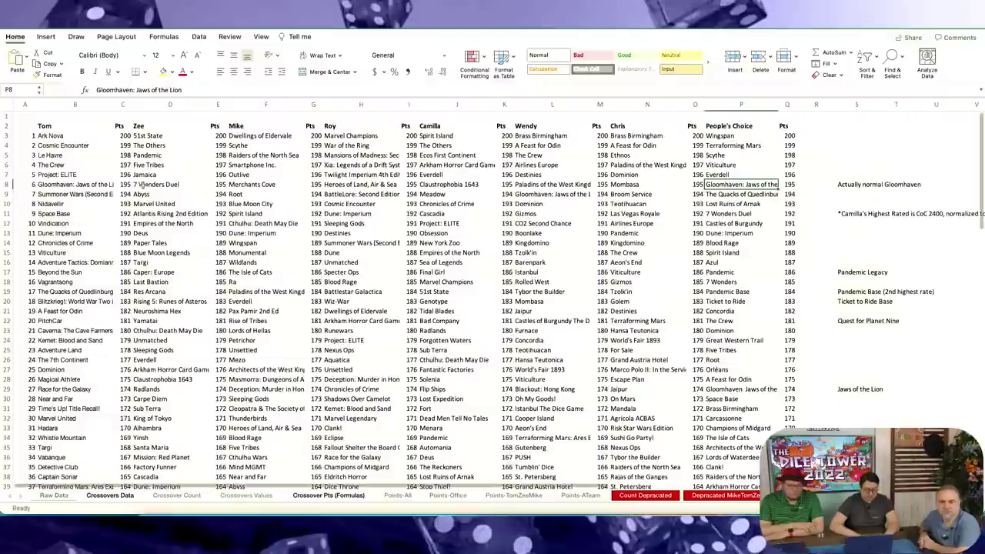
{"action": "scroll", "coordinate": [531, 387], "scroll_direction": "up", "scroll_amount": 5}
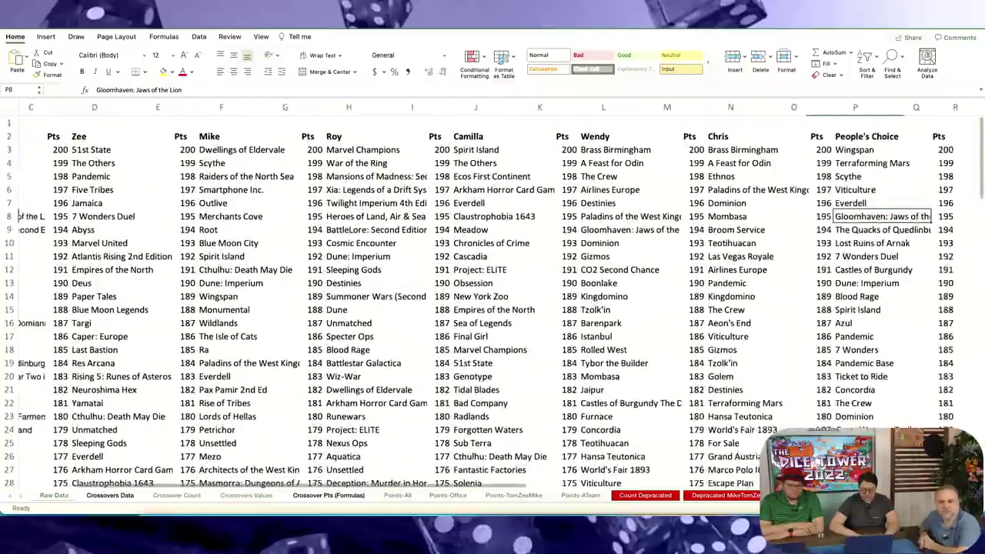
{"action": "scroll", "coordinate": [531, 387], "scroll_direction": "left", "scroll_amount": 5}
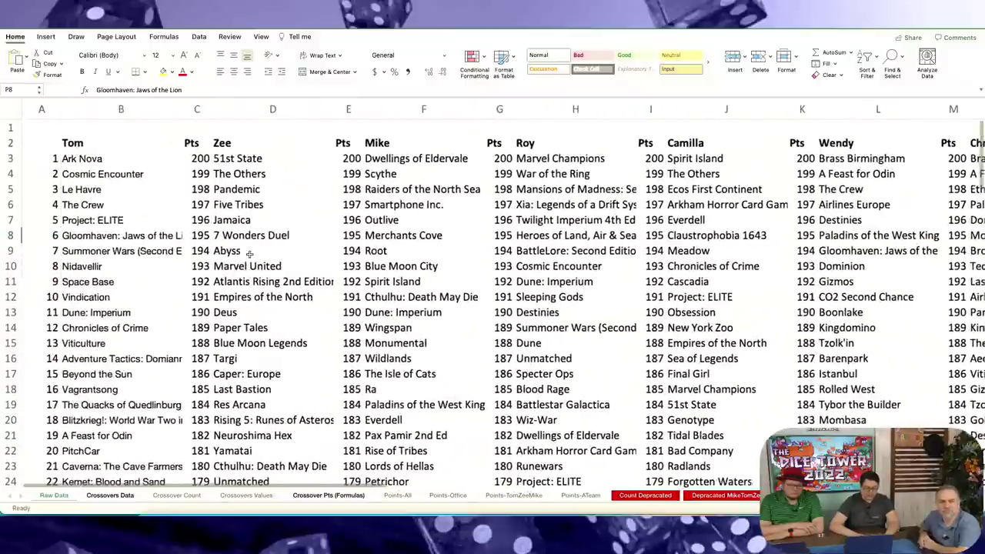
{"action": "left_click", "coordinate": [38, 156]}
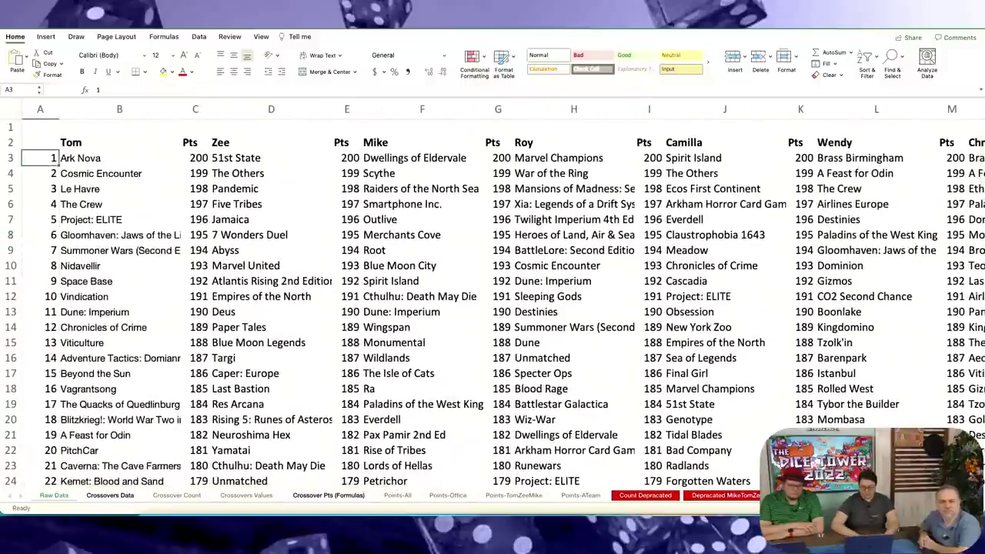
{"action": "scroll", "coordinate": [610, 417], "scroll_direction": "up", "scroll_amount": 5}
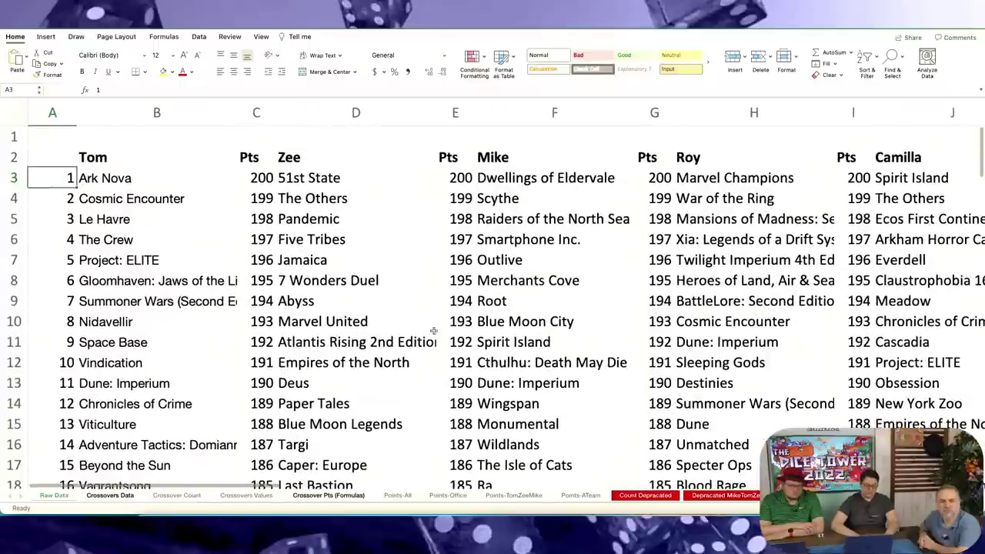
- Step through the first list's Pts values from cell C3 down to C6 to examine the points per rank
{"action": "left_click", "coordinate": [262, 180]}
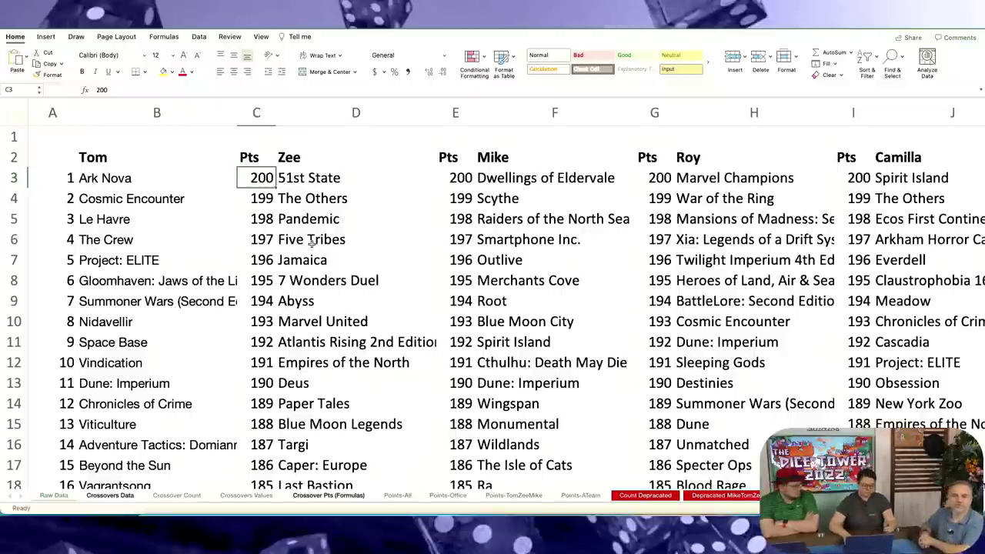
{"action": "key", "text": "Down"}
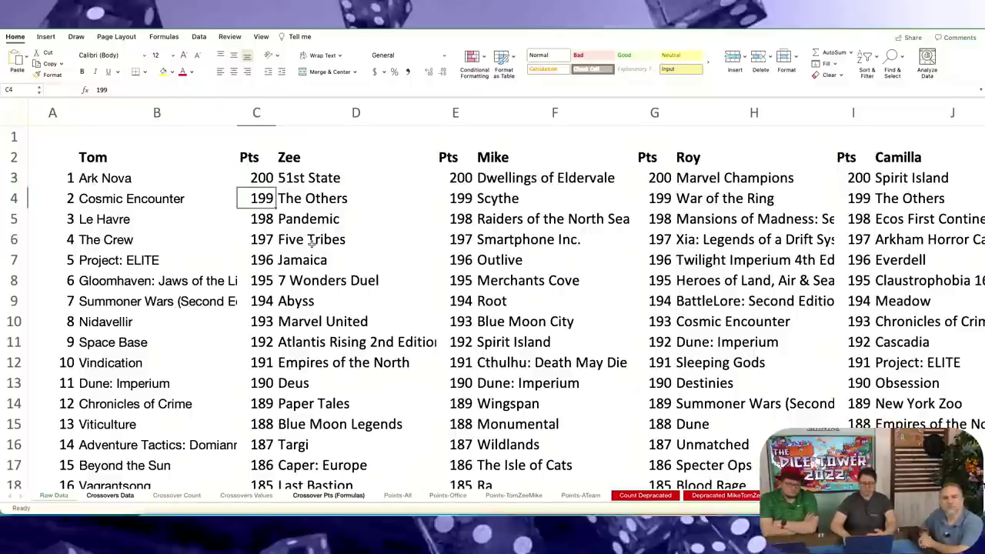
{"action": "key", "text": "Down"}
{"action": "key", "text": "Down"}
{"action": "key", "text": "Down"}
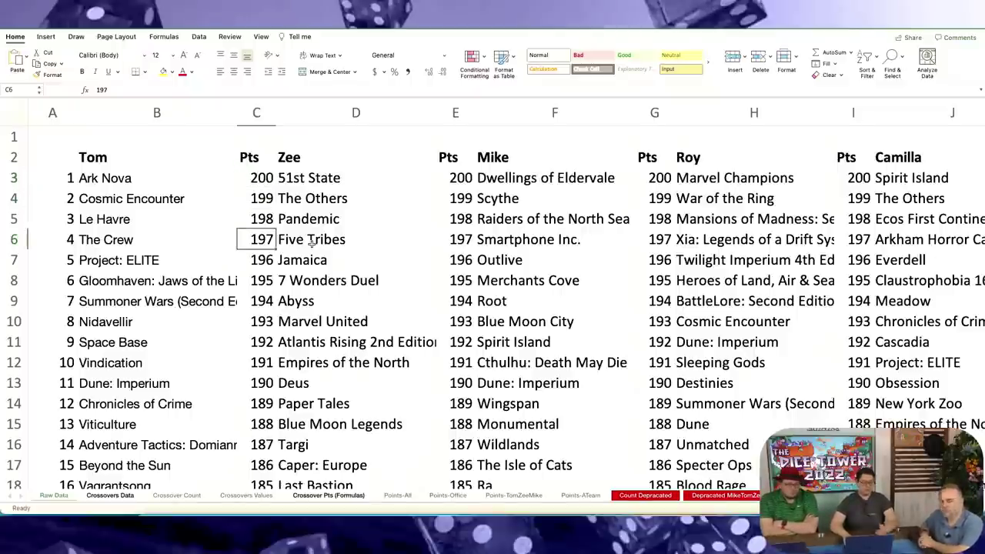
- Examine the first list's Pts value at rank 100 in cell C102, and return to rank 1 in cell C3
{"action": "key", "text": "ctrl+Down"}
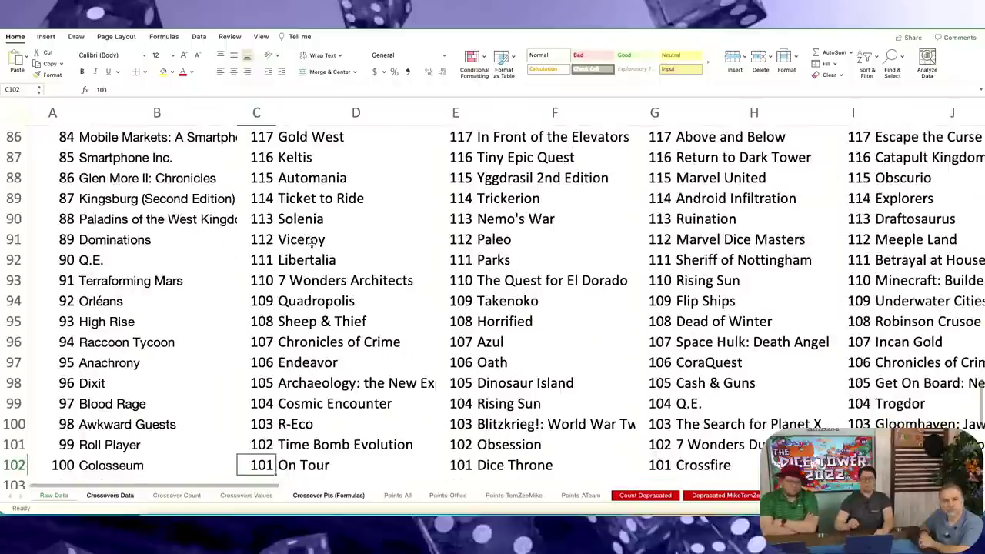
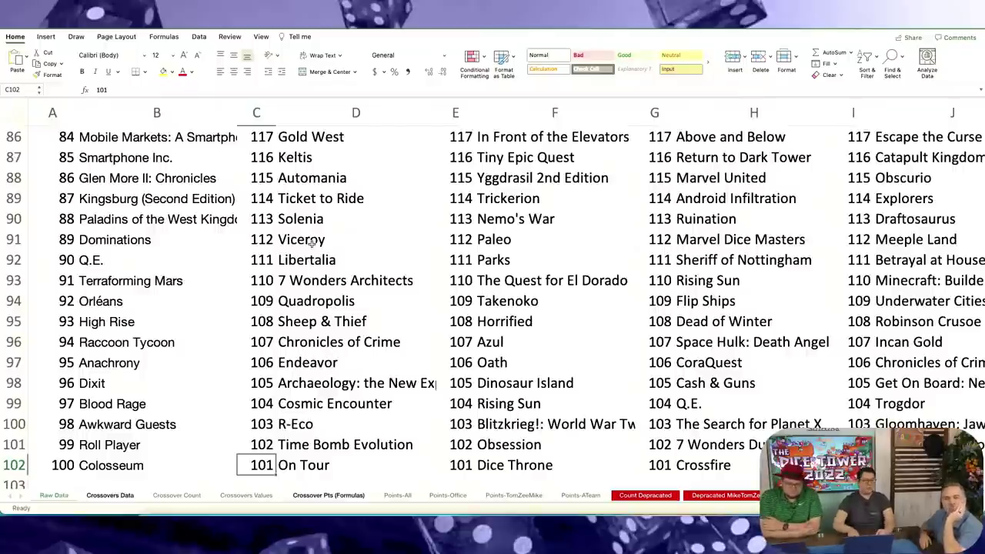
{"action": "key", "text": "Up"}
{"action": "key", "text": "Up"}
{"action": "key", "text": "Up"}
{"action": "key", "text": "ctrl+Up"}
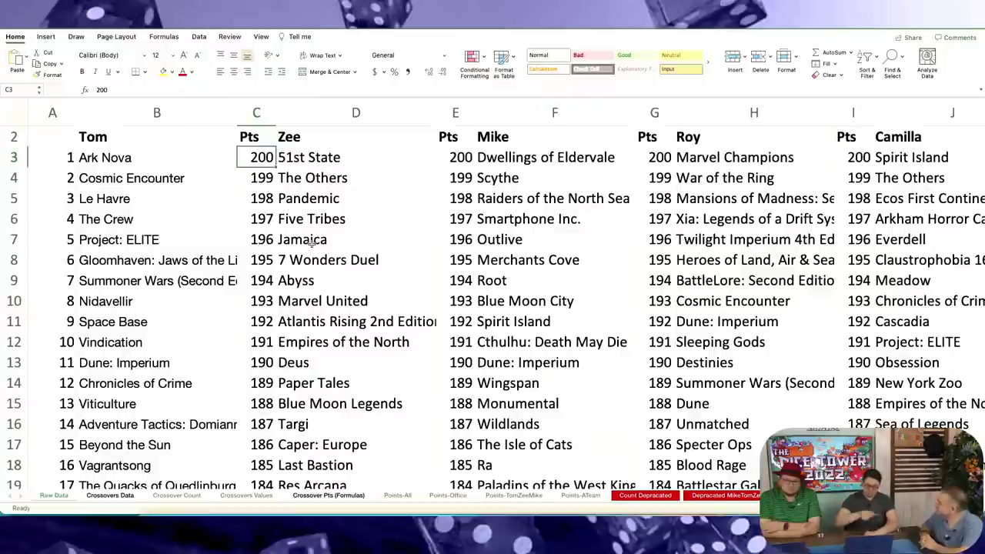
{"action": "scroll", "coordinate": [270, 231], "scroll_direction": "up", "scroll_amount": 1}
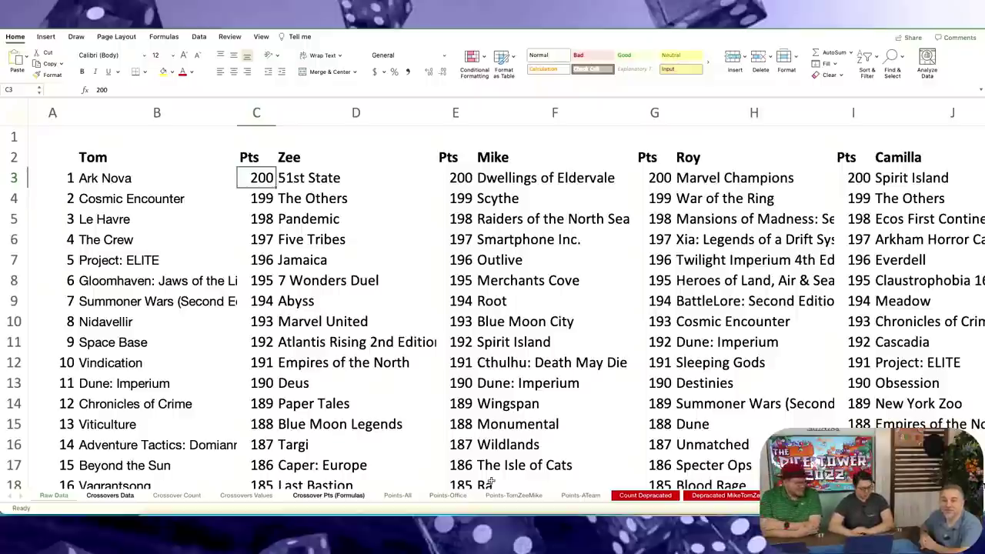
- Open the Points-All sheet and examine its per-person points columns, including the header in cell H2
{"action": "left_click", "coordinate": [397, 497]}
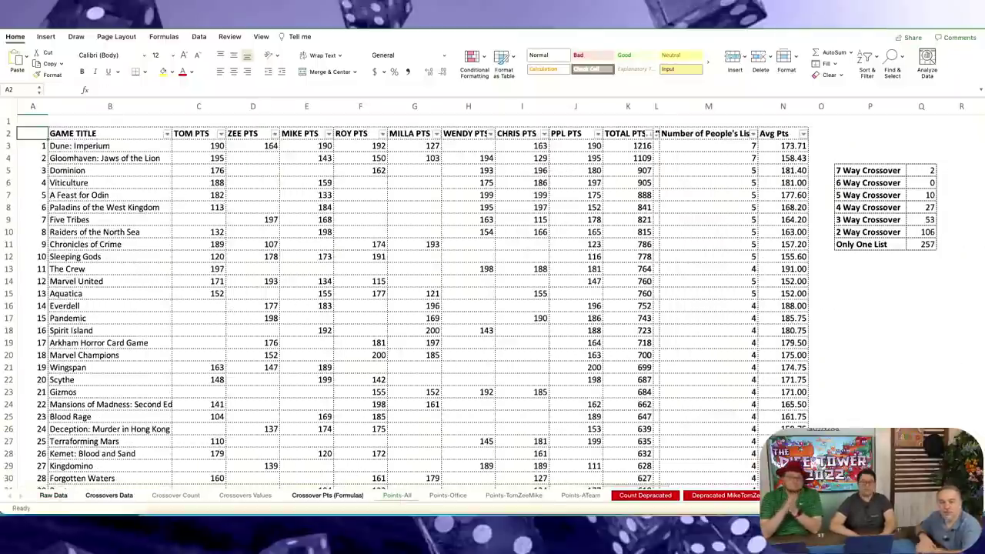
{"action": "scroll", "coordinate": [493, 308], "scroll_direction": "up", "scroll_amount": 4}
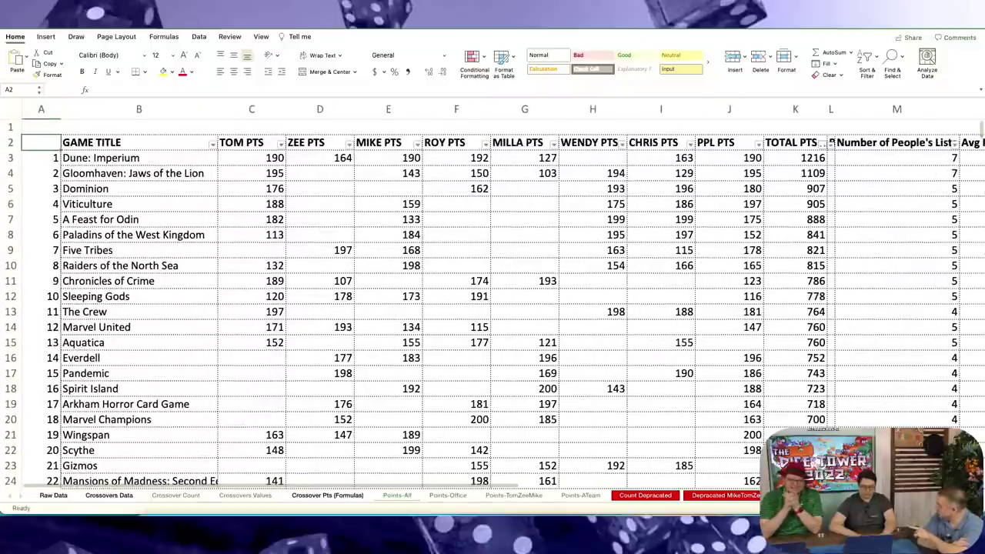
{"action": "scroll", "coordinate": [493, 308], "scroll_direction": "up", "scroll_amount": 1}
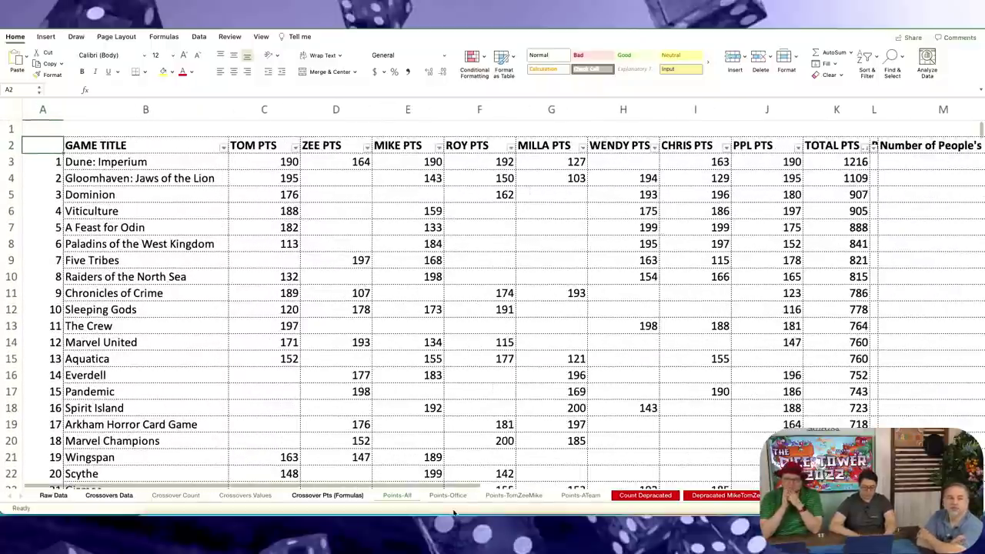
{"action": "left_click", "coordinate": [397, 495]}
{"action": "left_click", "coordinate": [391, 497]}
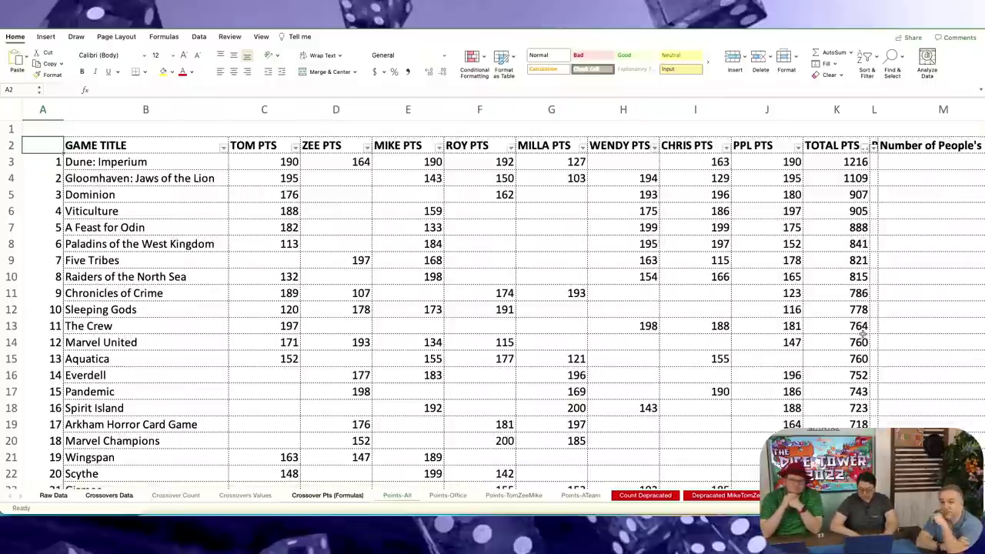
{"action": "scroll", "coordinate": [492, 308], "scroll_direction": "up", "scroll_amount": 1}
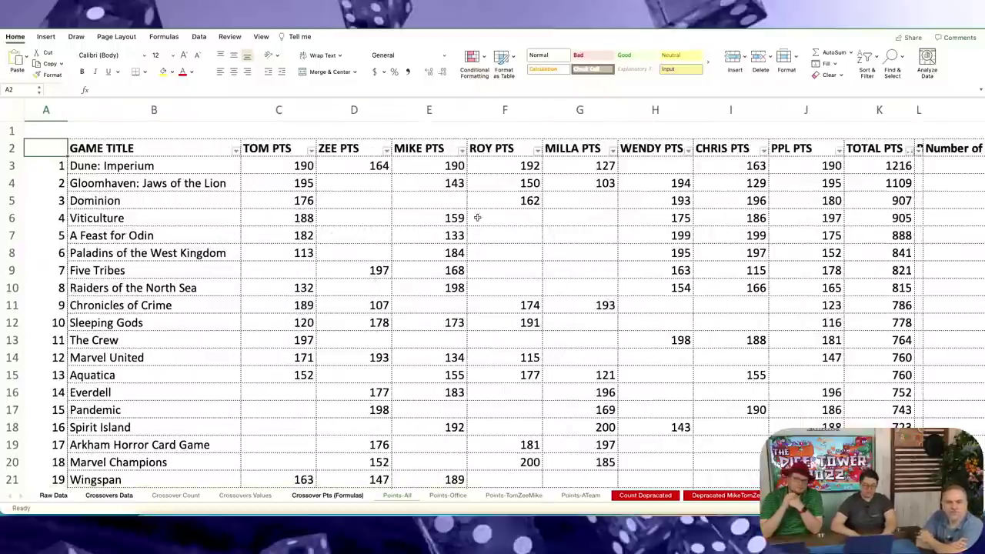
{"action": "double_click", "coordinate": [655, 150]}
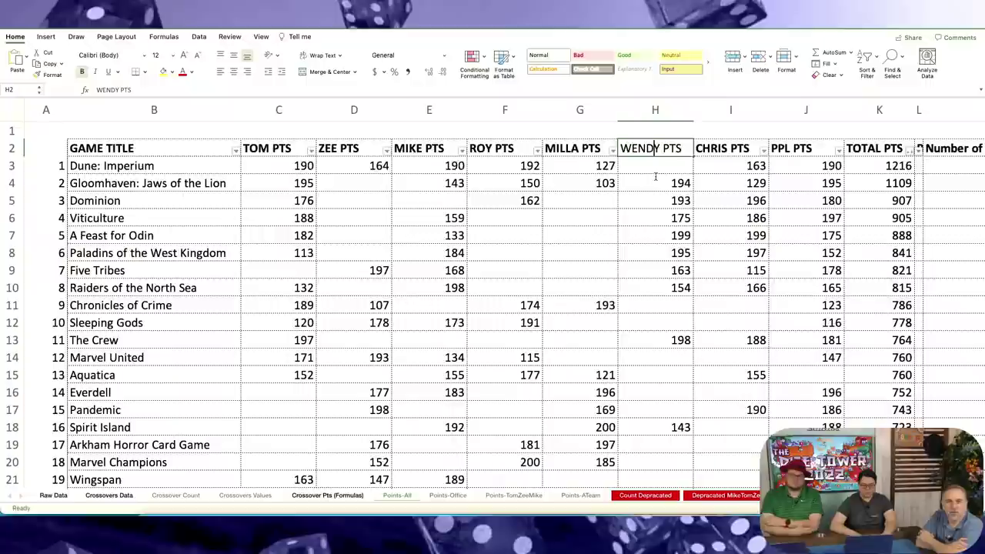
{"action": "key", "text": "Escape"}
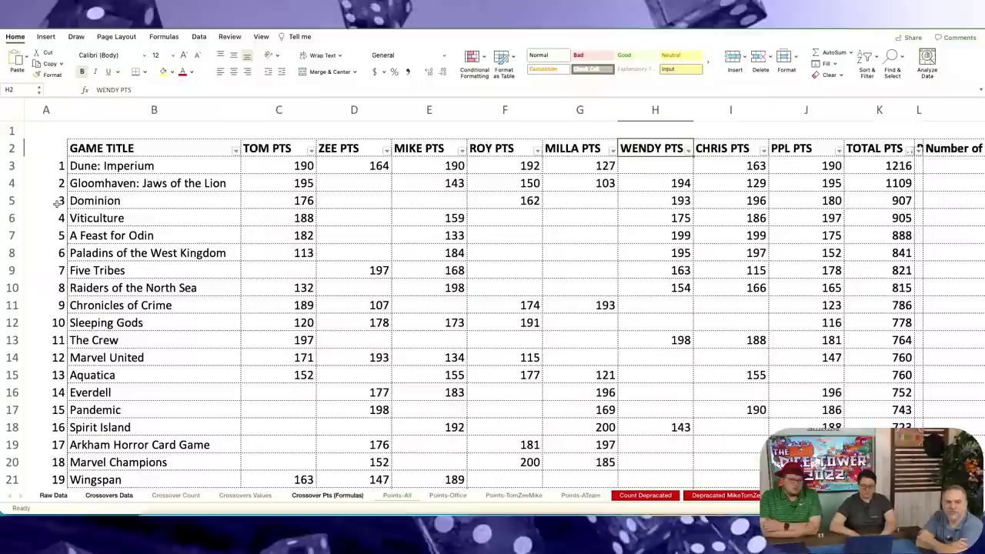
- Review the titles Dominion, Viticulture and A Feast for Odin, including A Feast for Odin's points in cells H7 and I7
{"action": "left_click", "coordinate": [120, 200]}
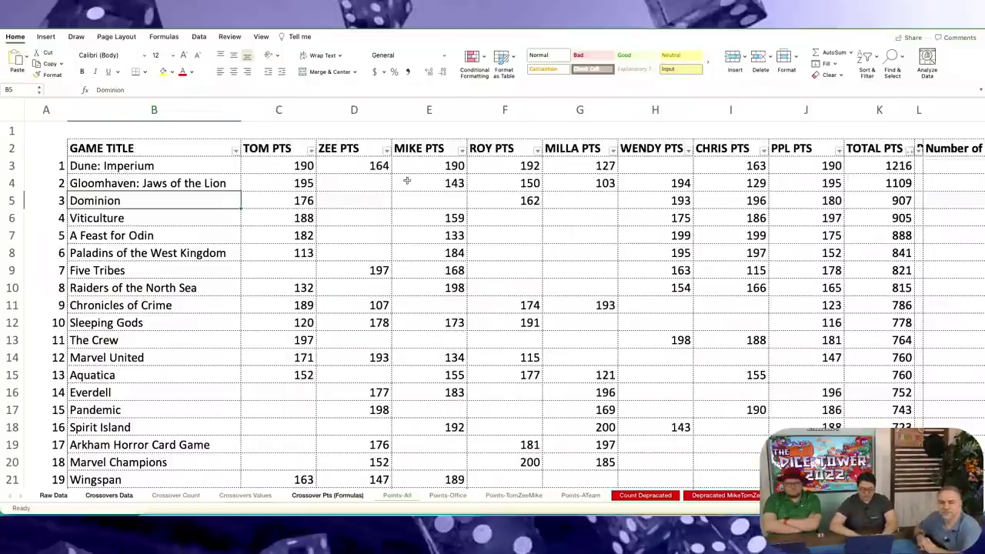
{"action": "left_click", "coordinate": [148, 219]}
{"action": "left_click", "coordinate": [142, 237]}
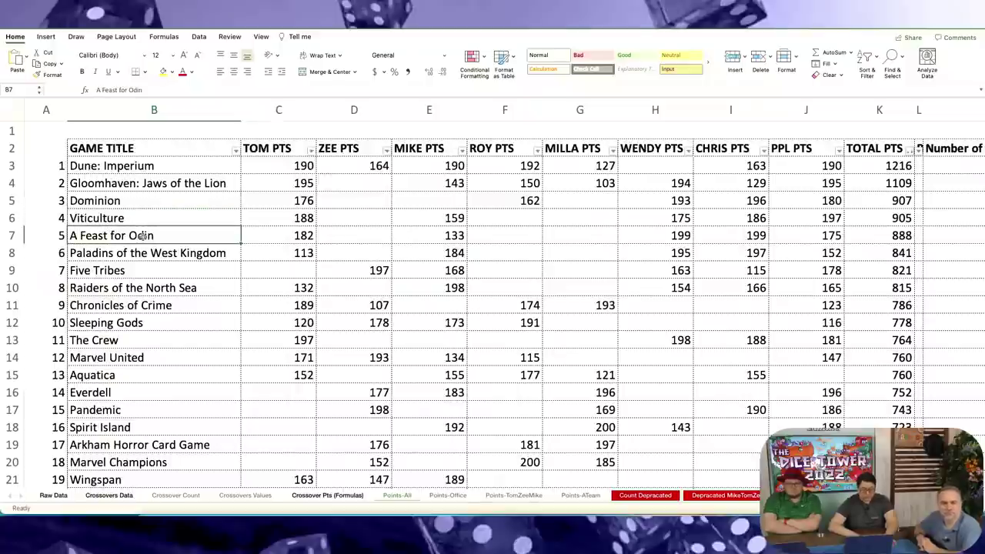
{"action": "left_click_drag", "start_coordinate": [739, 232], "coordinate": [680, 233]}
{"action": "left_click", "coordinate": [133, 239]}
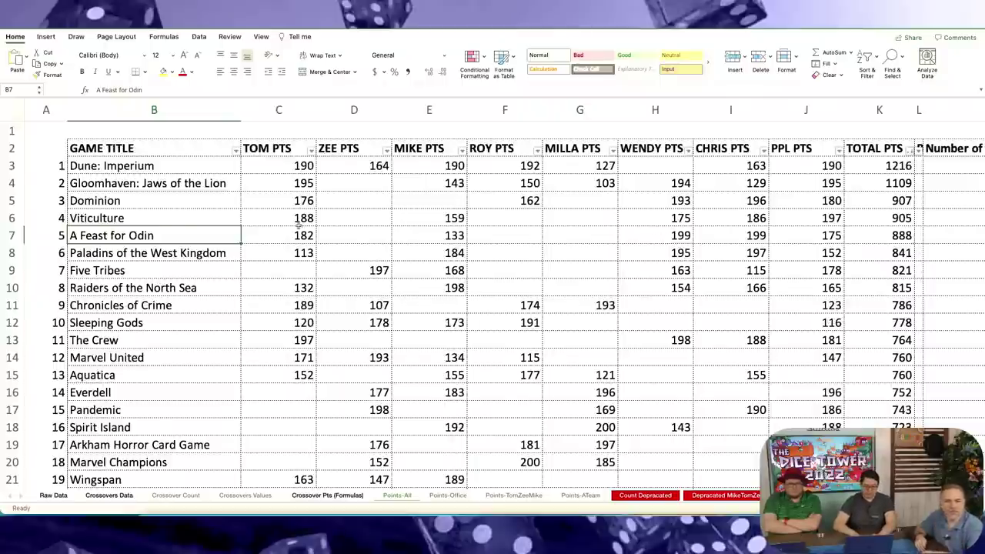
- Select the top four titles in B3:B6, and compare Paladins of the West Kingdom with A Feast for Odin's points in E7
{"action": "left_click_drag", "start_coordinate": [145, 166], "coordinate": [143, 213]}
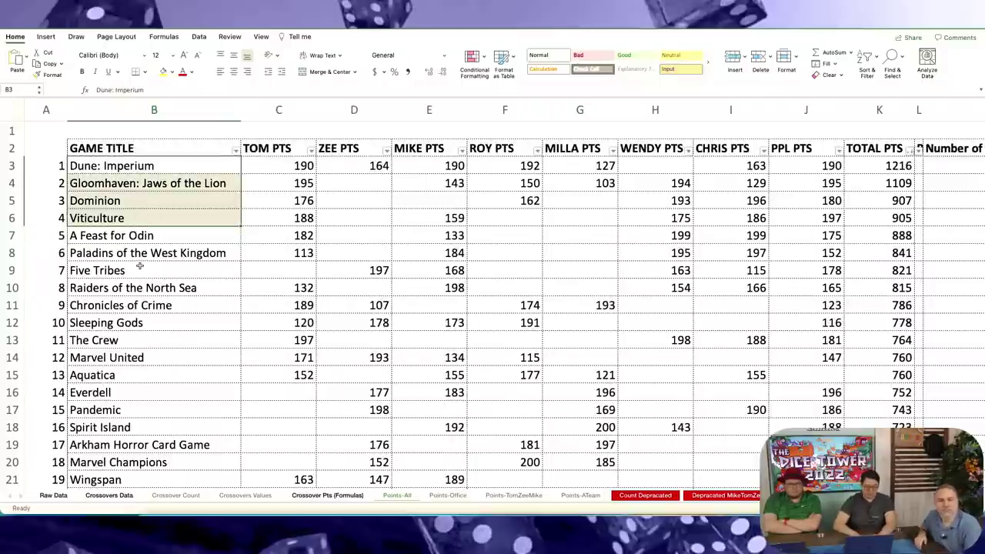
{"action": "left_click", "coordinate": [161, 252]}
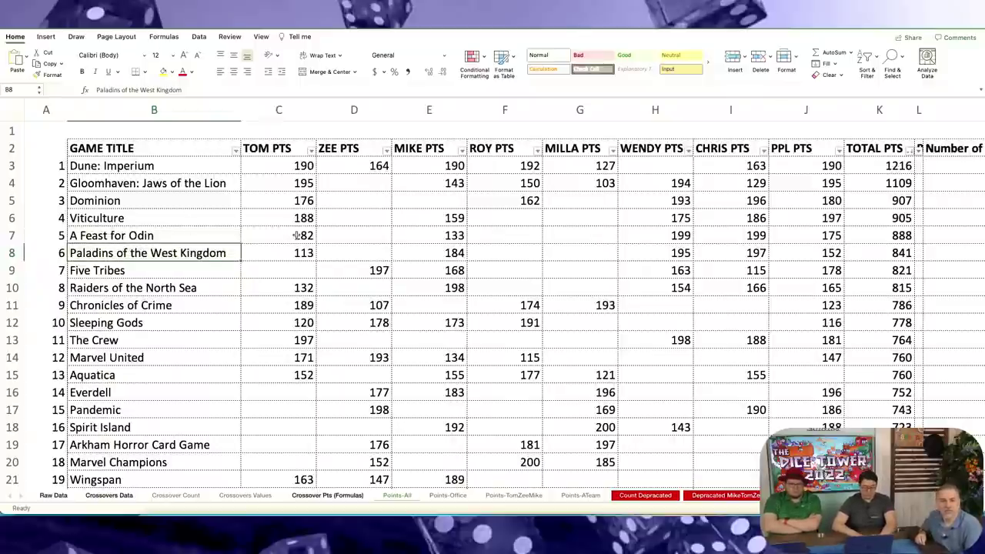
{"action": "scroll", "coordinate": [297, 235], "scroll_direction": "right", "scroll_amount": 2}
{"action": "scroll", "coordinate": [370, 239], "scroll_direction": "left", "scroll_amount": 2}
{"action": "left_click", "coordinate": [436, 233]}
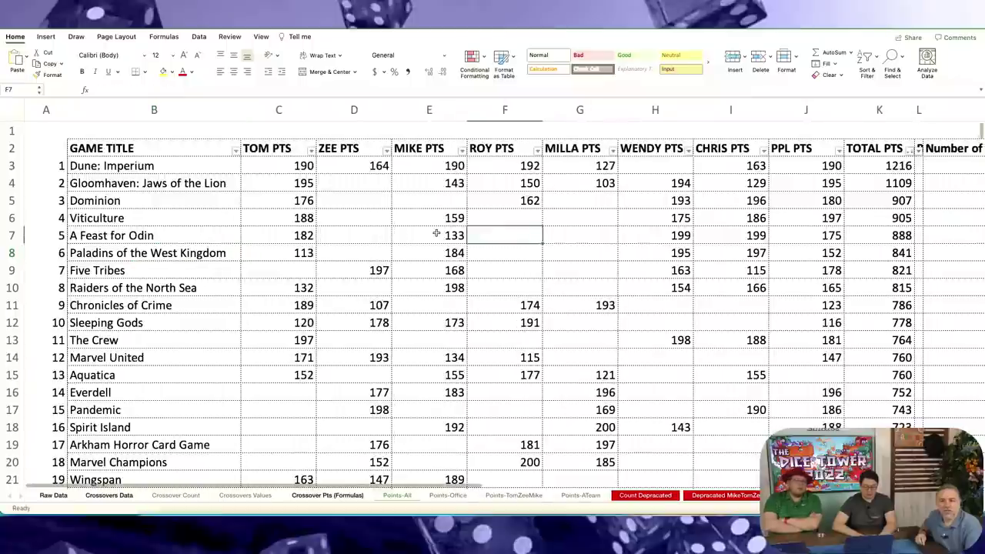
{"action": "left_click", "coordinate": [436, 233]}
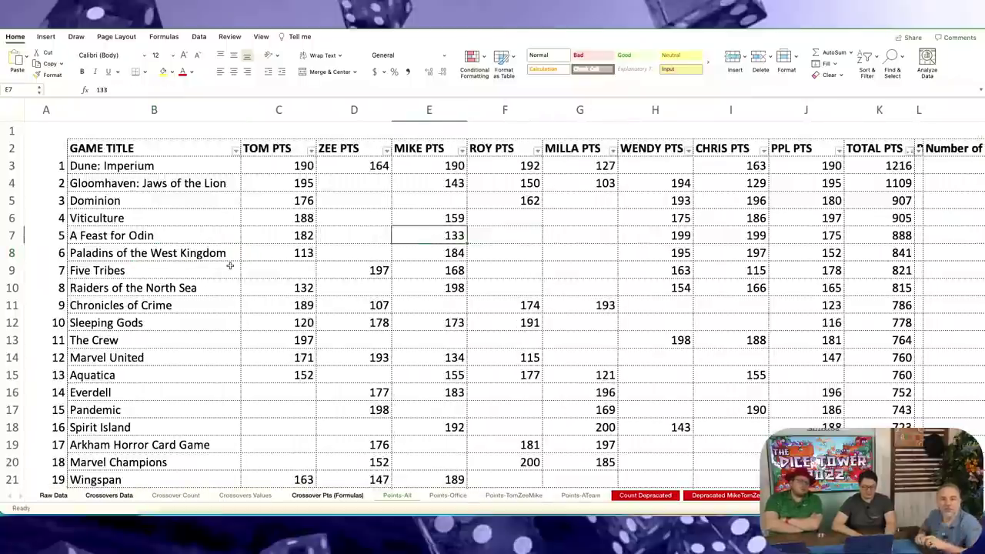
{"action": "left_click", "coordinate": [160, 259]}
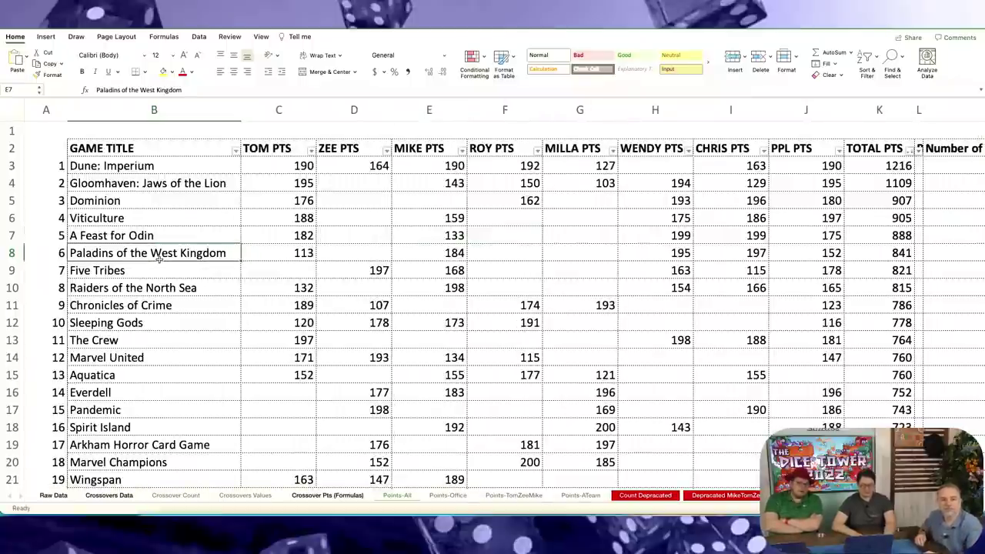
- Sort the games table by Avg Pts in descending order
{"action": "scroll", "coordinate": [159, 259], "scroll_direction": "right", "scroll_amount": 3}
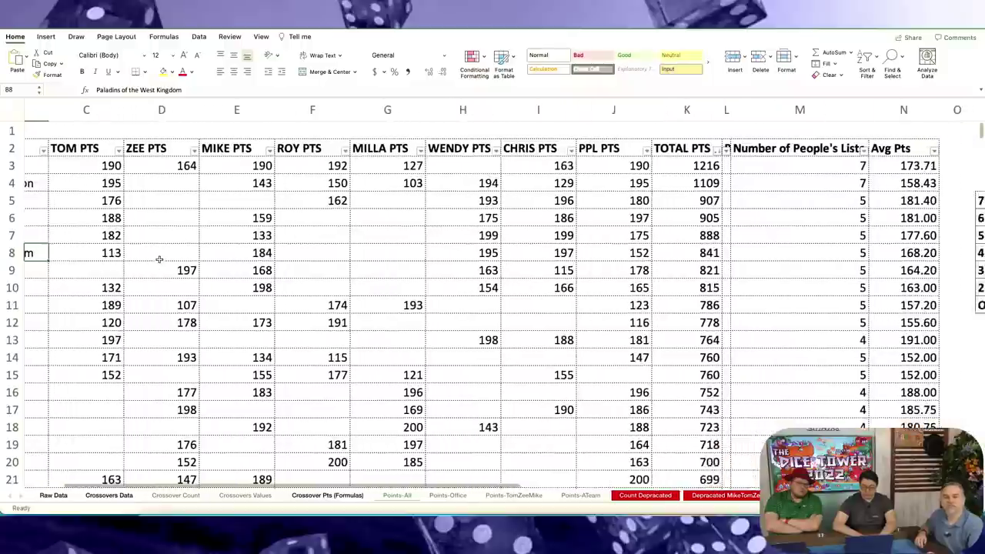
{"action": "scroll", "coordinate": [159, 258], "scroll_direction": "down", "scroll_amount": 1}
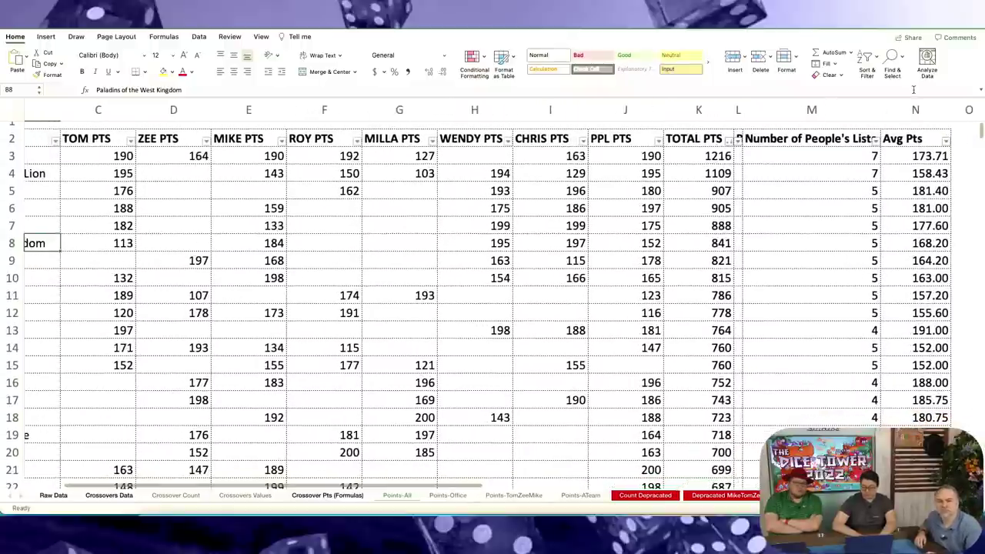
{"action": "left_click", "coordinate": [915, 110]}
{"action": "left_click", "coordinate": [910, 165]}
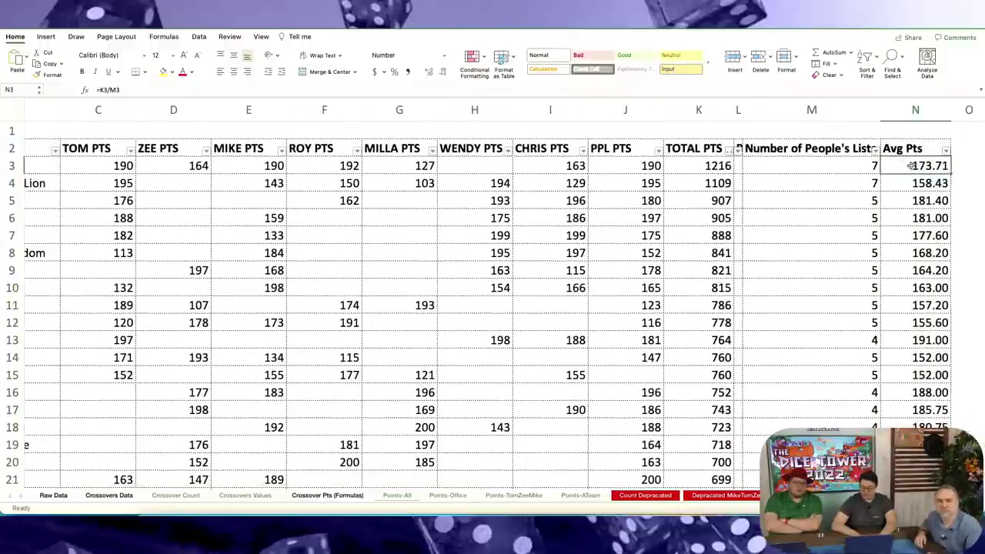
{"action": "left_click", "coordinate": [946, 150]}
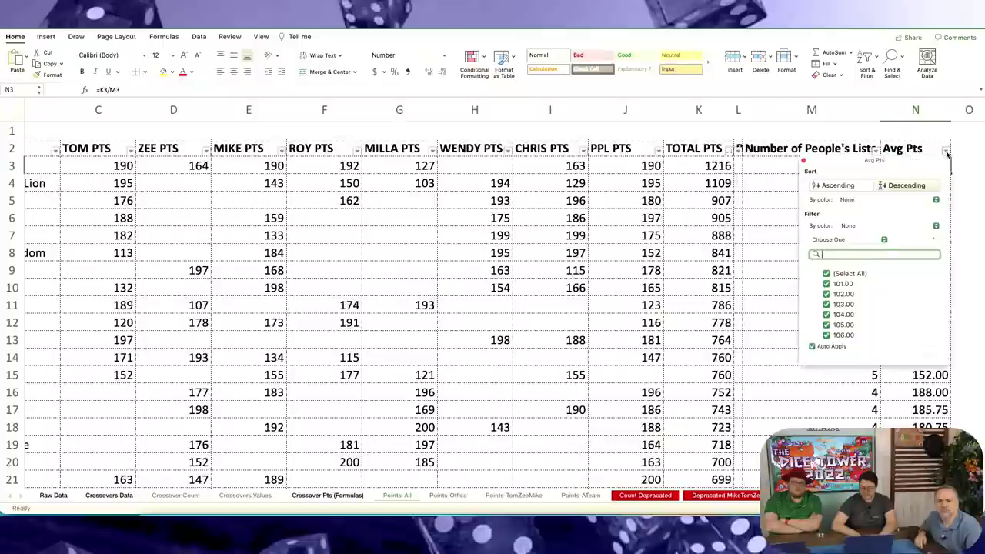
{"action": "left_click", "coordinate": [906, 187]}
{"action": "scroll", "coordinate": [761, 231], "scroll_direction": "left", "scroll_amount": 3}
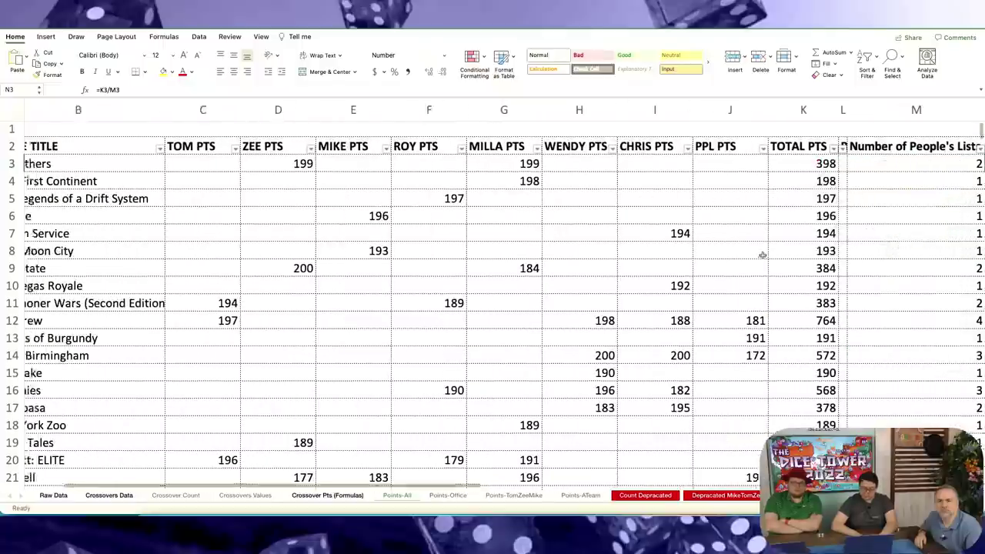
{"action": "scroll", "coordinate": [760, 255], "scroll_direction": "left", "scroll_amount": 2}
{"action": "scroll", "coordinate": [760, 254], "scroll_direction": "right", "scroll_amount": 5}
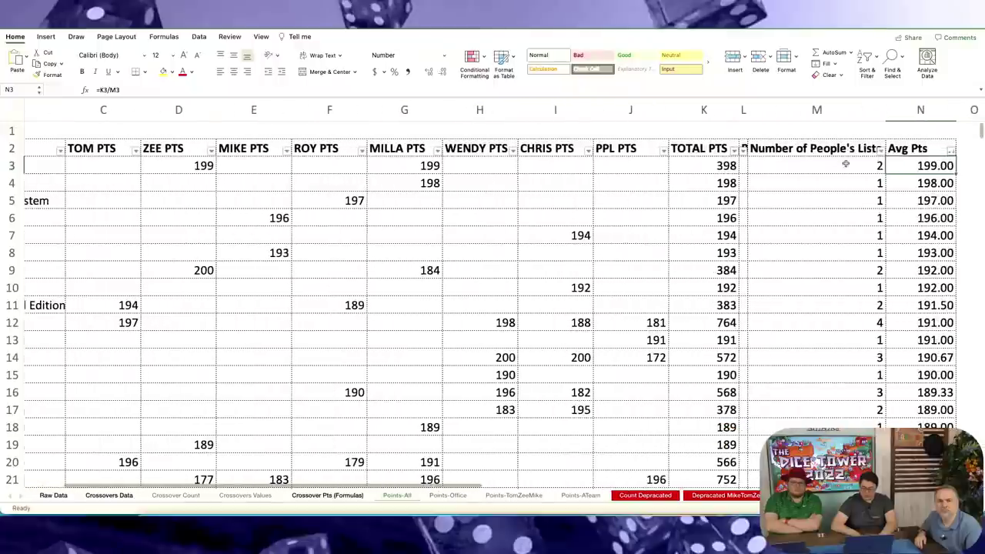
- Filter the Number of People's Lists column to exclude games with a value of 1
{"action": "left_click", "coordinate": [880, 151]}
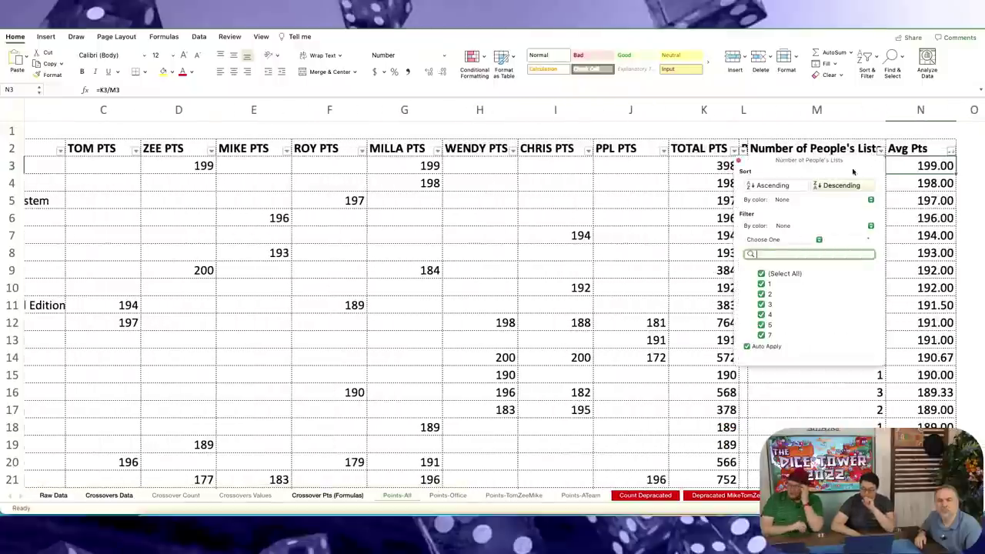
{"action": "left_click", "coordinate": [762, 284]}
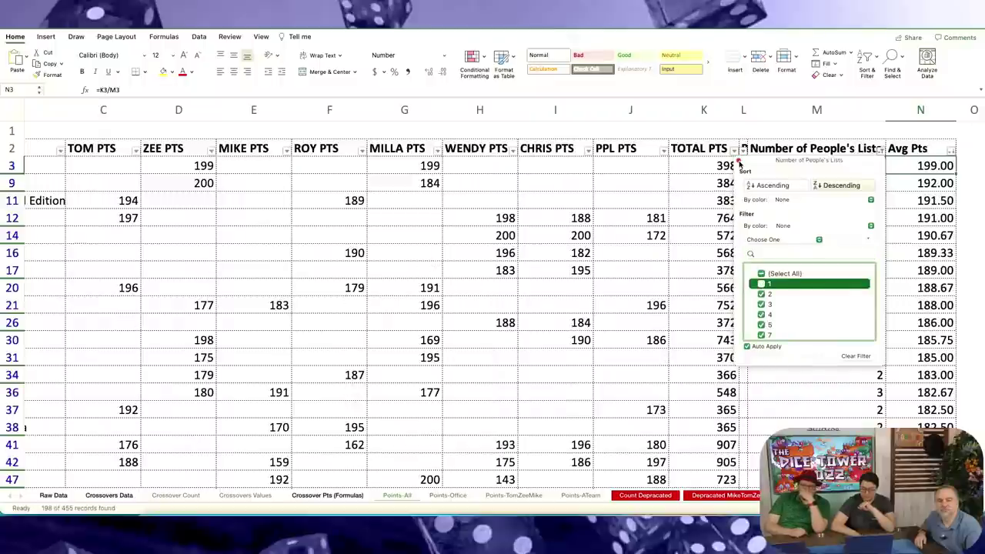
{"action": "left_click", "coordinate": [737, 161]}
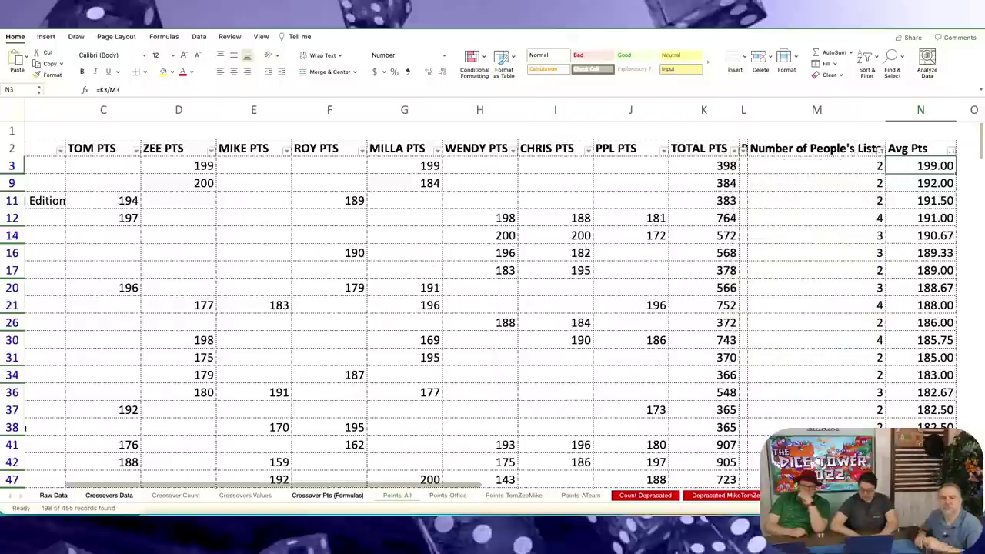
{"action": "scroll", "coordinate": [839, 396], "scroll_direction": "down", "scroll_amount": 3}
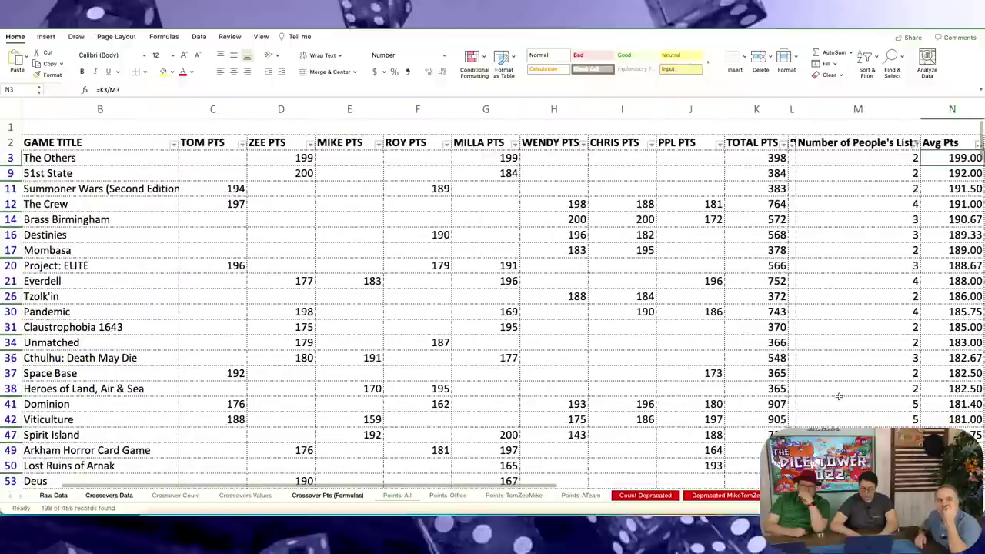
{"action": "scroll", "coordinate": [839, 396], "scroll_direction": "left", "scroll_amount": 2}
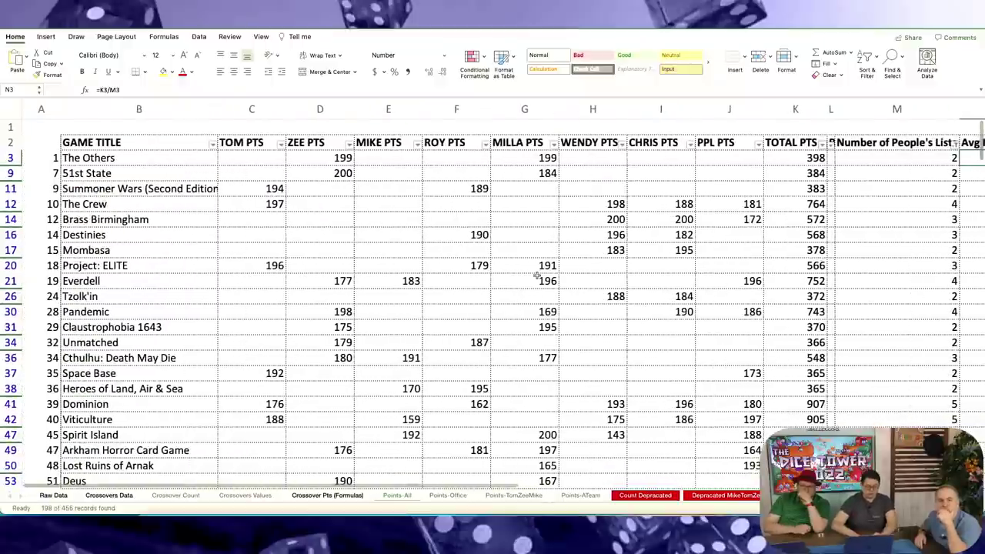
- Examine The Others, the Brass Birmingham row with its PPL PTS value, and The Crew's row across to Avg Pts
{"action": "left_click", "coordinate": [103, 157]}
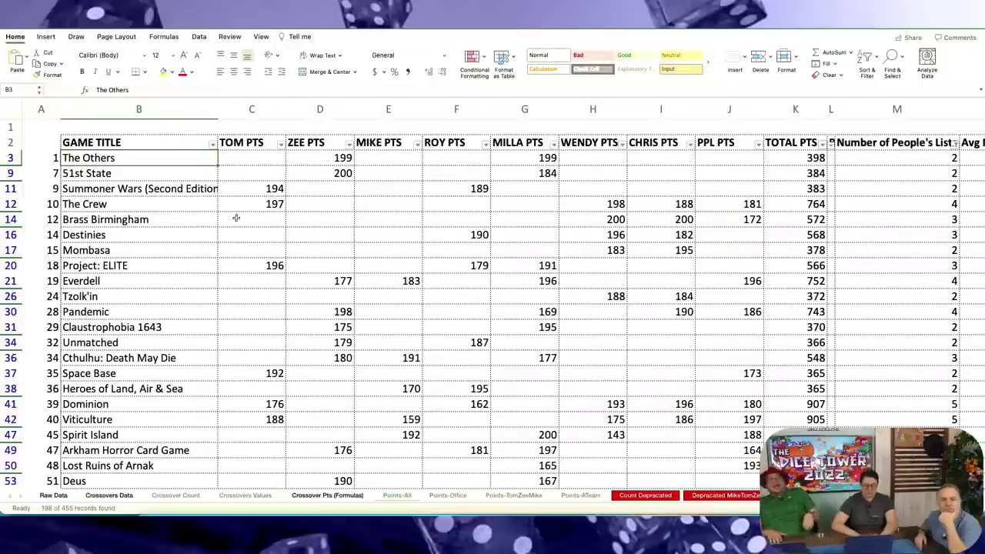
{"action": "left_click", "coordinate": [11, 221]}
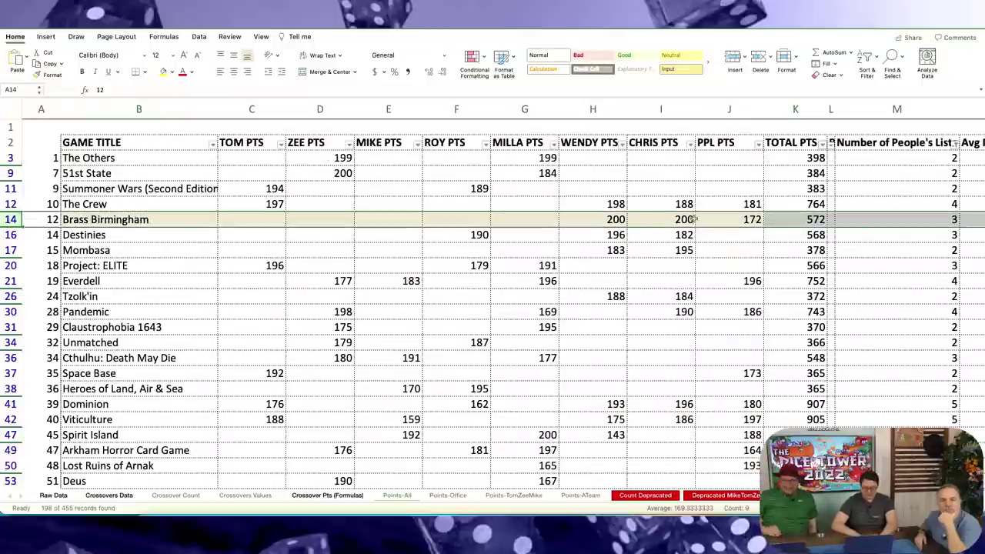
{"action": "left_click", "coordinate": [744, 221]}
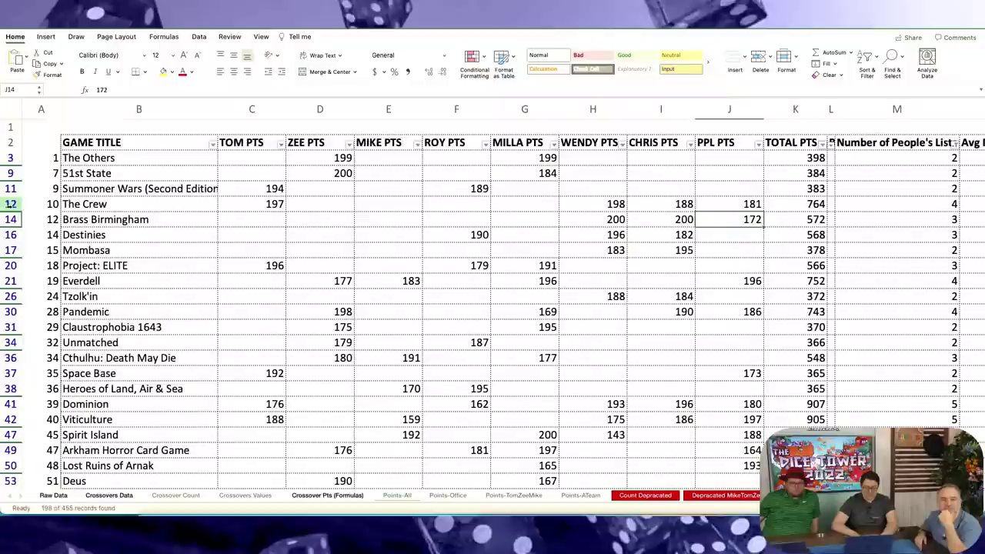
{"action": "left_click", "coordinate": [11, 204]}
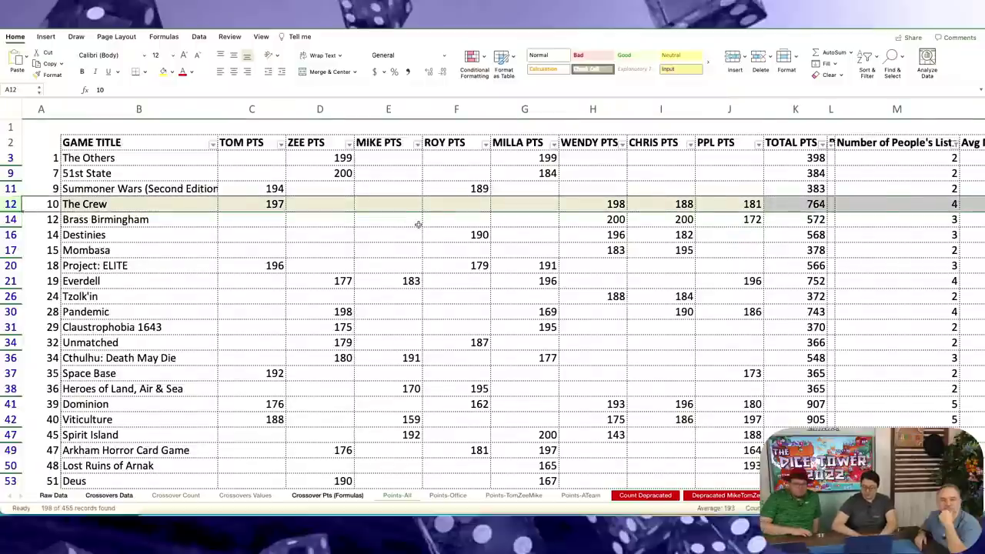
{"action": "scroll", "coordinate": [418, 222], "scroll_direction": "right", "scroll_amount": 3}
{"action": "scroll", "coordinate": [418, 224], "scroll_direction": "left", "scroll_amount": 2}
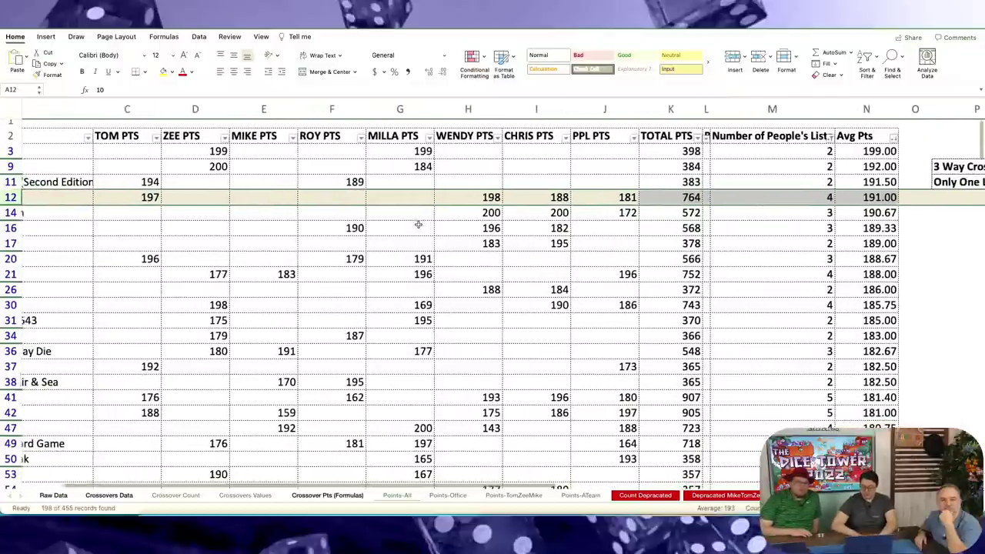
- Examine The Crew's row from the average points back to the title, and look at Destinies in B16
{"action": "scroll", "coordinate": [418, 224], "scroll_direction": "left", "scroll_amount": 1}
{"action": "scroll", "coordinate": [418, 224], "scroll_direction": "left", "scroll_amount": 1}
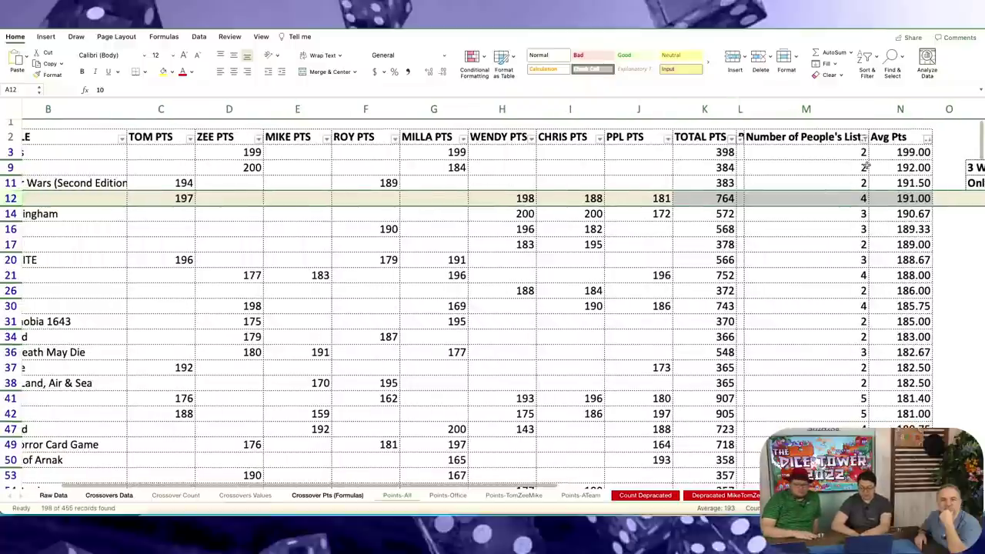
{"action": "scroll", "coordinate": [864, 199], "scroll_direction": "left", "scroll_amount": 5}
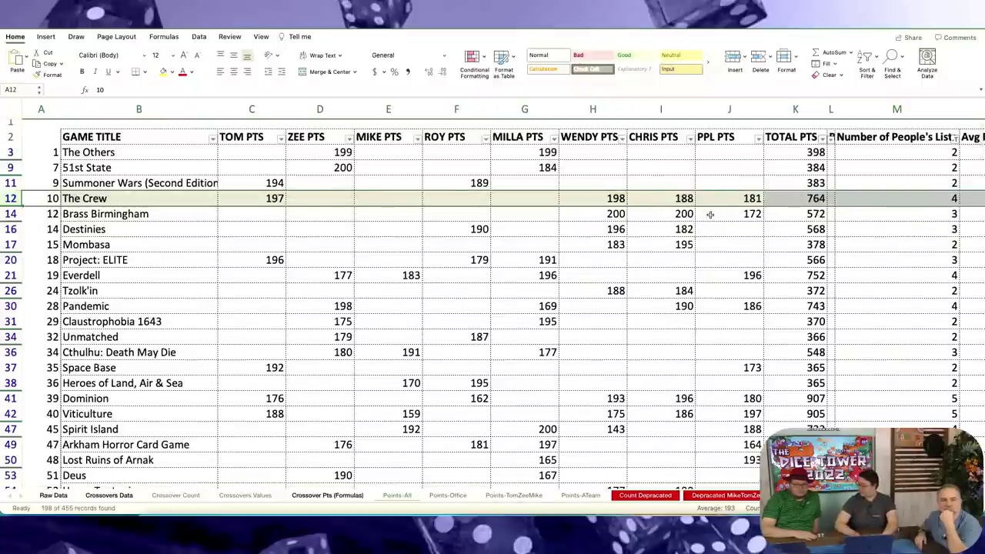
{"action": "left_click", "coordinate": [91, 198]}
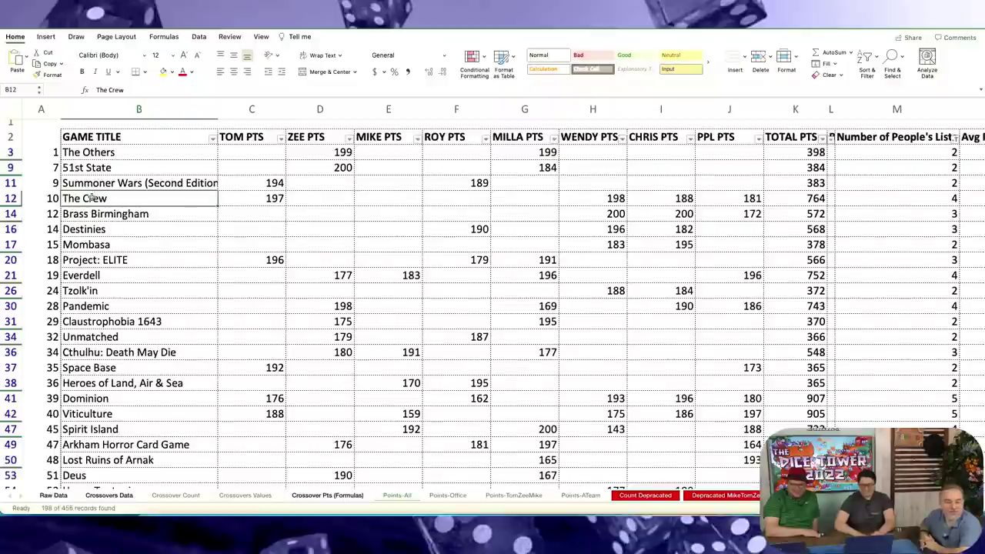
{"action": "left_click", "coordinate": [11, 198]}
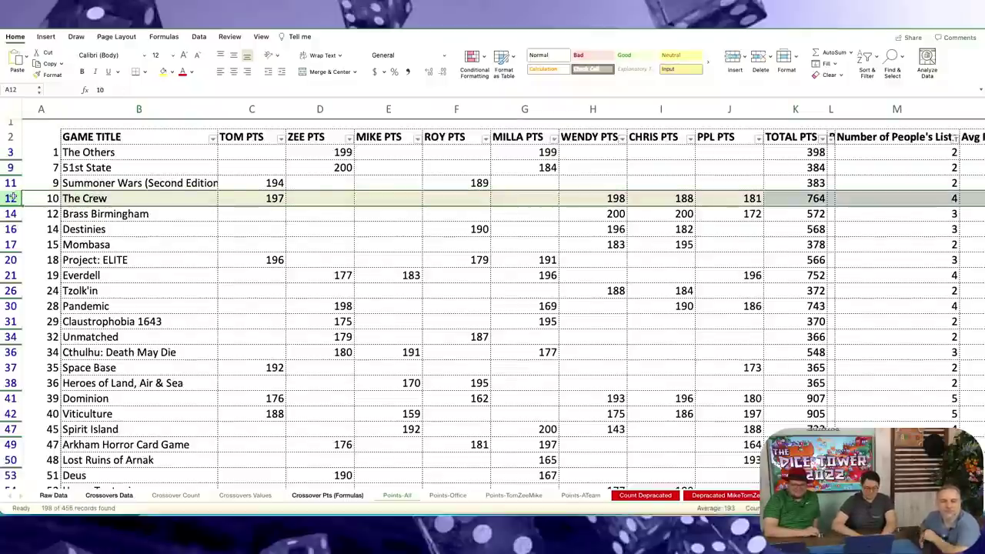
{"action": "left_click", "coordinate": [109, 229]}
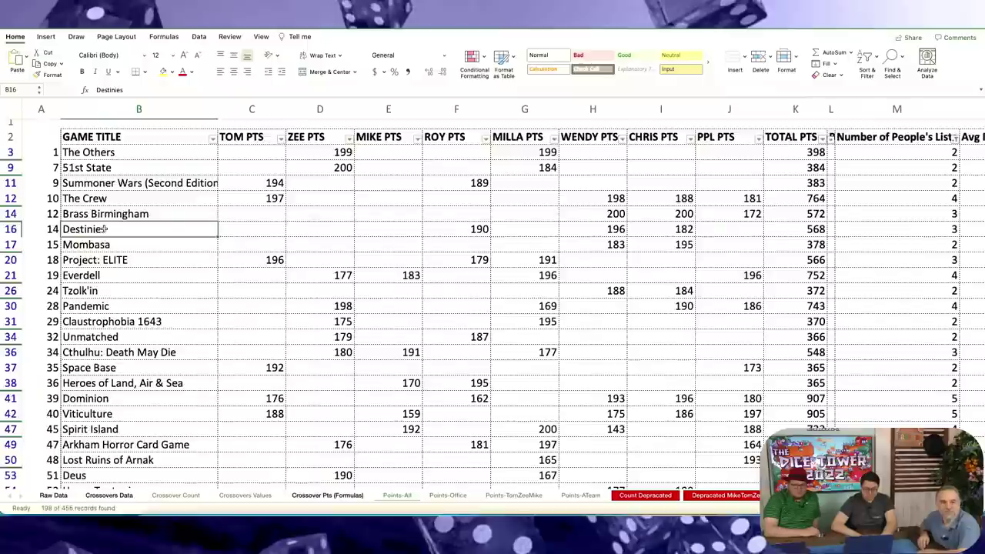
- Filter the Number of People's Lists column to also exclude games with values of 2 and 3
{"action": "scroll", "coordinate": [392, 204], "scroll_direction": "right", "scroll_amount": 2}
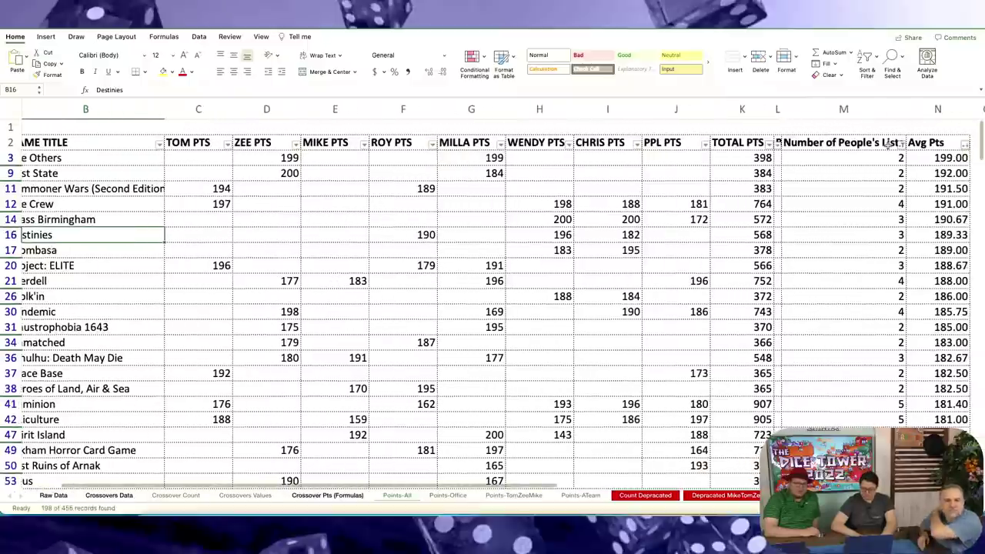
{"action": "left_click", "coordinate": [902, 144]}
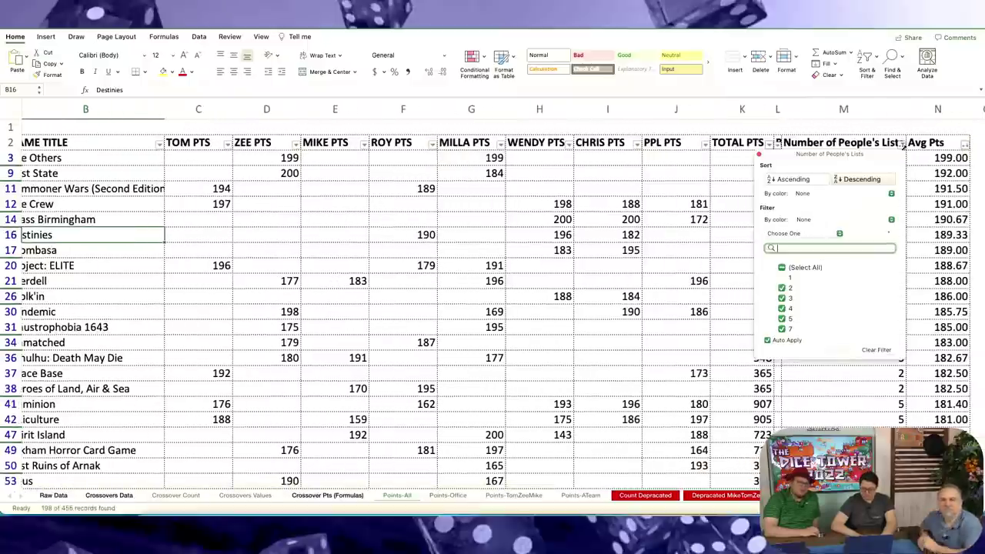
{"action": "left_click", "coordinate": [783, 289]}
{"action": "left_click", "coordinate": [783, 298]}
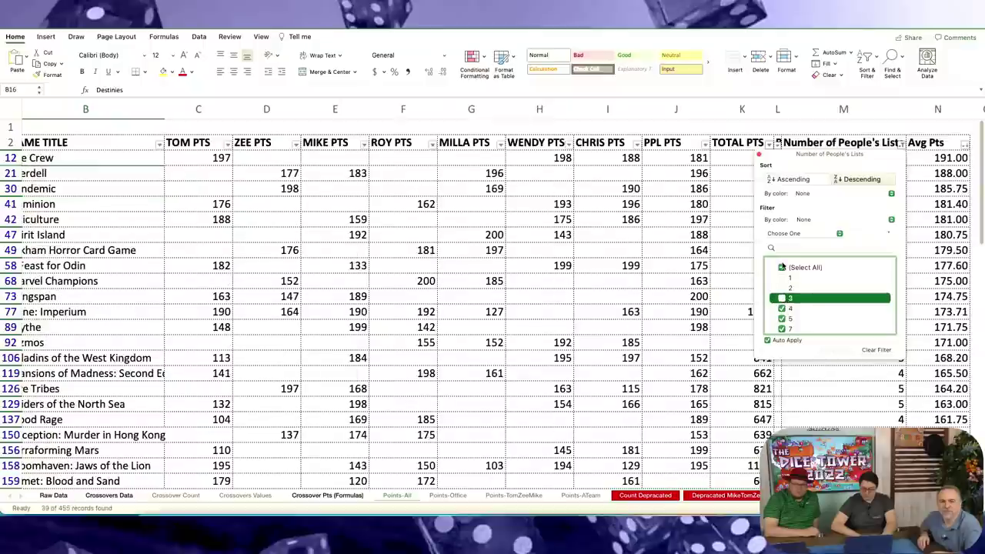
{"action": "left_click", "coordinate": [759, 162]}
- Review the filtered games, from their titles across to the Avg Pts column
{"action": "scroll", "coordinate": [576, 281], "scroll_direction": "left", "scroll_amount": 2}
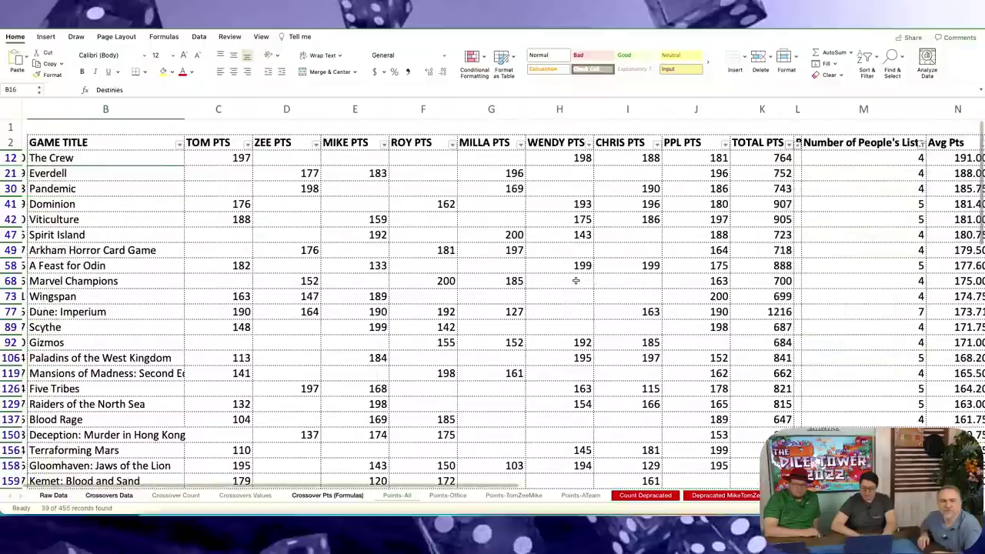
{"action": "scroll", "coordinate": [575, 281], "scroll_direction": "left", "scroll_amount": 1}
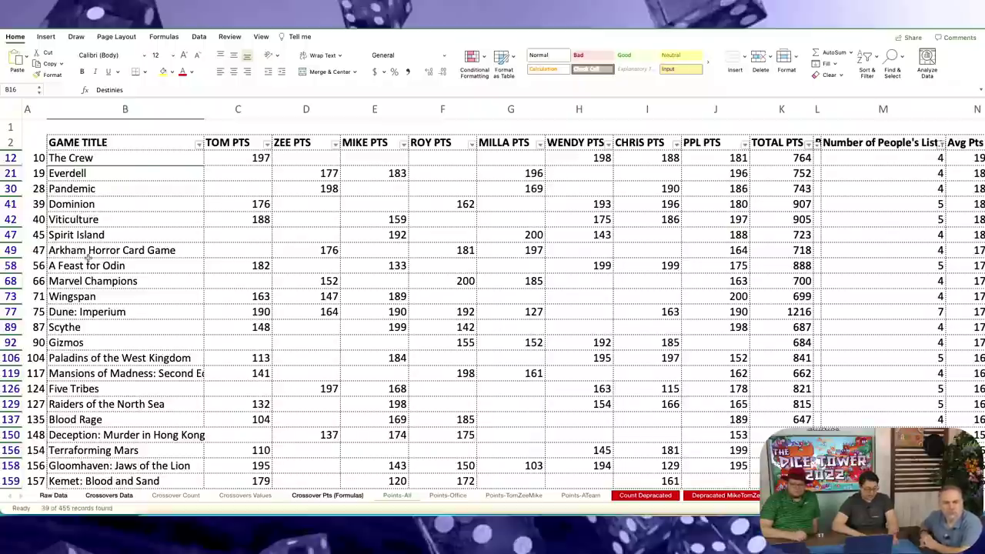
{"action": "scroll", "coordinate": [88, 257], "scroll_direction": "down", "scroll_amount": 1}
{"action": "scroll", "coordinate": [107, 243], "scroll_direction": "down", "scroll_amount": 3}
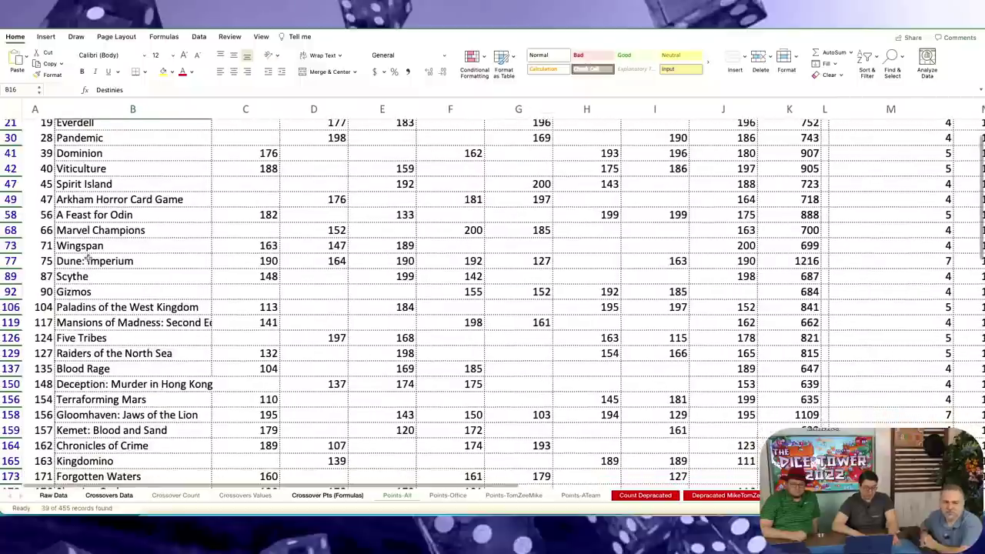
{"action": "scroll", "coordinate": [132, 294], "scroll_direction": "up", "scroll_amount": 3}
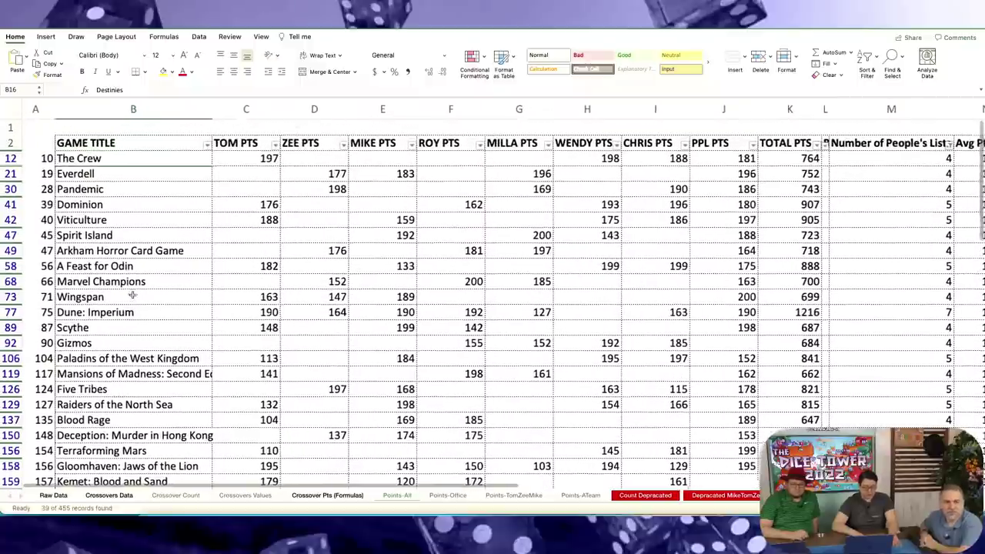
{"action": "scroll", "coordinate": [133, 294], "scroll_direction": "right", "scroll_amount": 2}
{"action": "scroll", "coordinate": [132, 295], "scroll_direction": "right", "scroll_amount": 1}
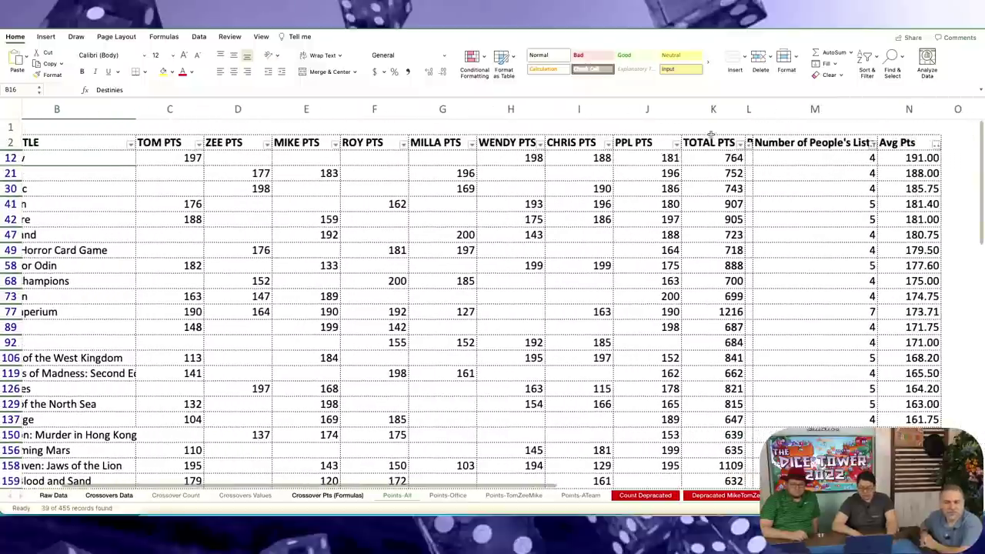
- Reselect all values in the Number of People's Lists filter to show every game again
{"action": "left_click", "coordinate": [936, 146]}
{"action": "left_click", "coordinate": [852, 144]}
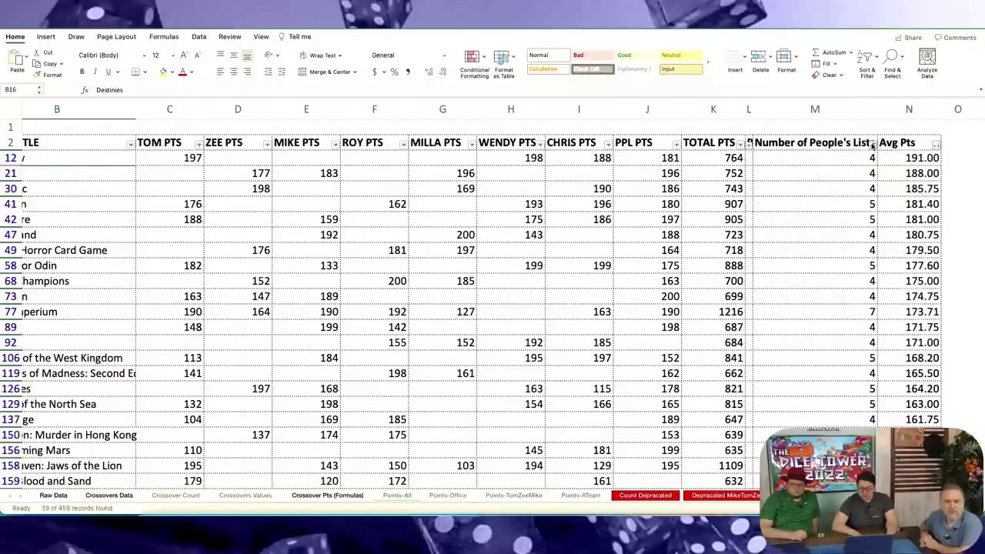
{"action": "left_click", "coordinate": [873, 144]}
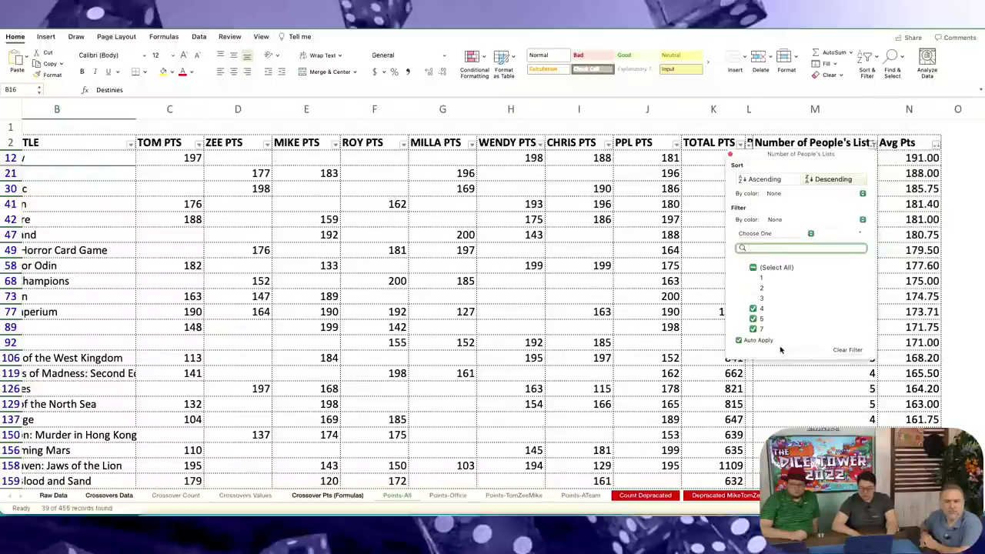
{"action": "left_click", "coordinate": [754, 267]}
{"action": "left_click", "coordinate": [747, 149]}
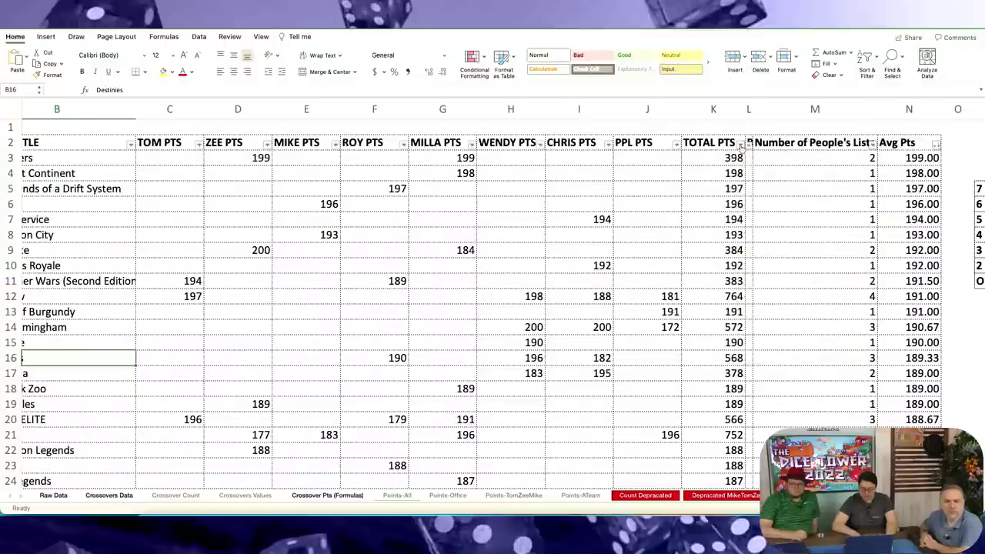
- Sort the games table by TOTAL PTS in descending order
{"action": "left_click", "coordinate": [741, 145]}
{"action": "left_click", "coordinate": [835, 180]}
{"action": "scroll", "coordinate": [547, 218], "scroll_direction": "left", "scroll_amount": 3}
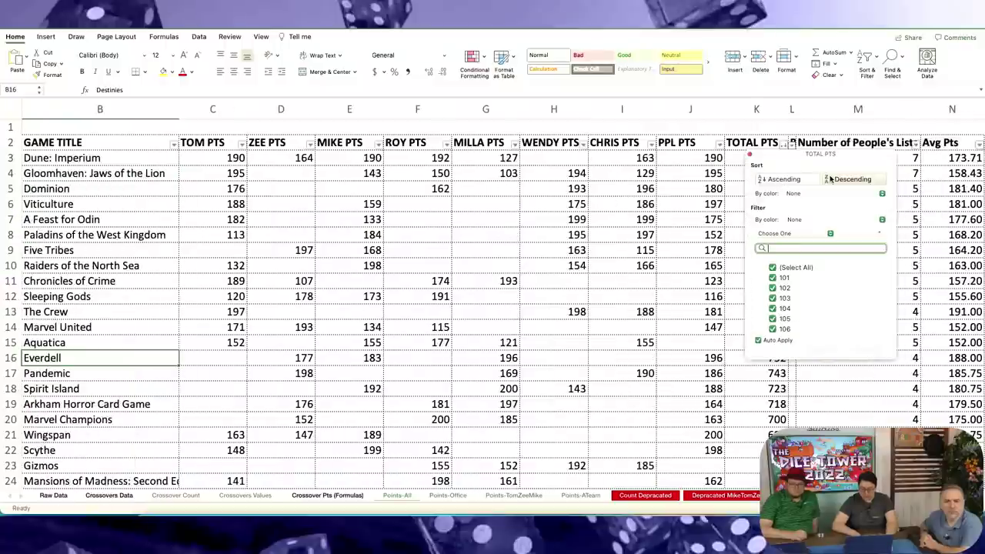
{"action": "left_click", "coordinate": [526, 217]}
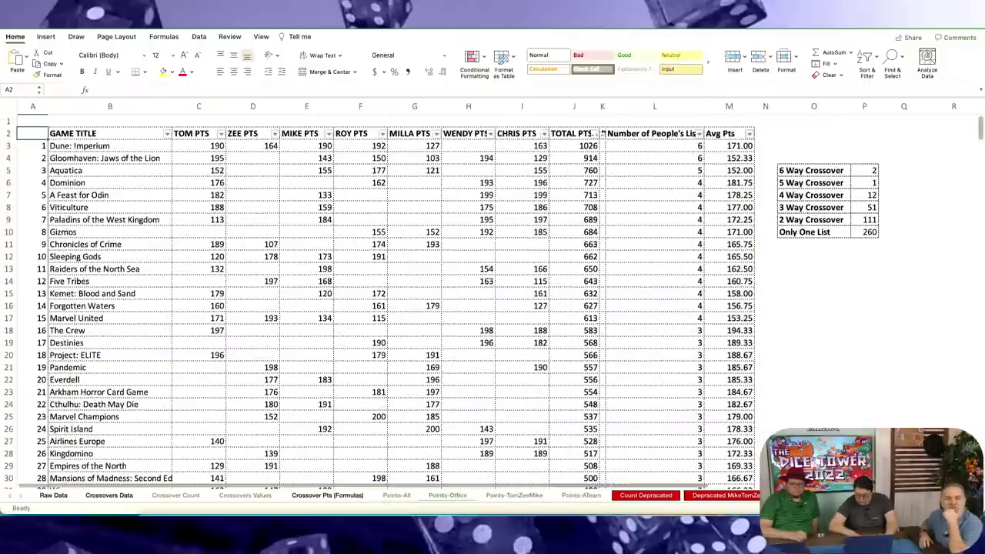
- Go through the top ten titles in B3:B12, from Dune: Imperium to Sleeping Gods, and continue down to Marvel United
{"action": "scroll", "coordinate": [515, 477], "scroll_direction": "up", "scroll_amount": 4}
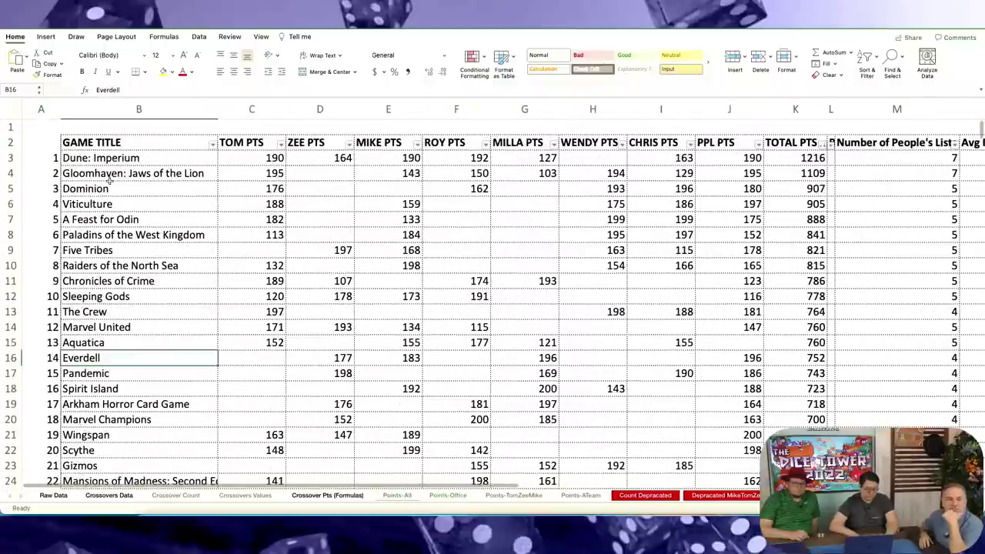
{"action": "left_click_drag", "start_coordinate": [109, 159], "coordinate": [101, 297]}
{"action": "left_click", "coordinate": [100, 297]}
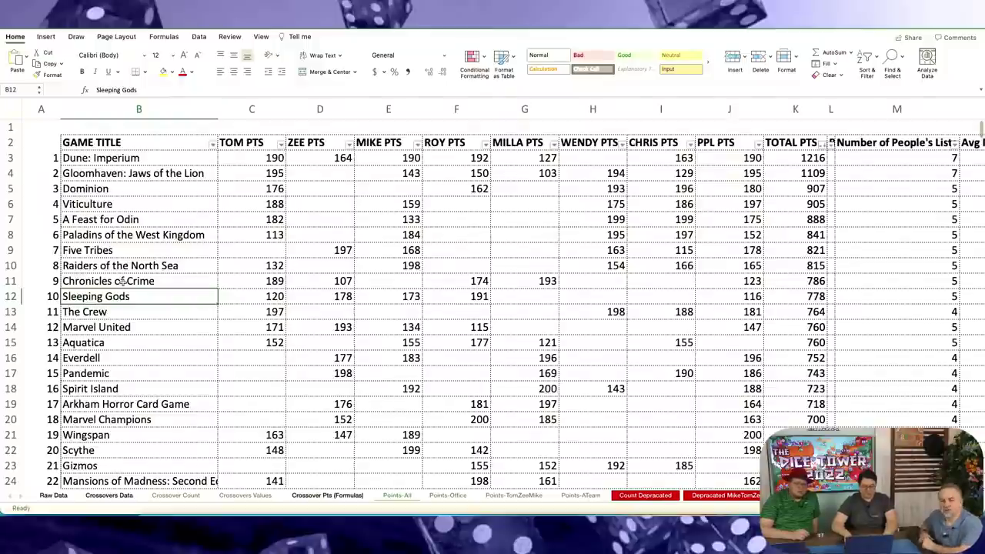
{"action": "key", "text": "Down"}
{"action": "key", "text": "Down"}
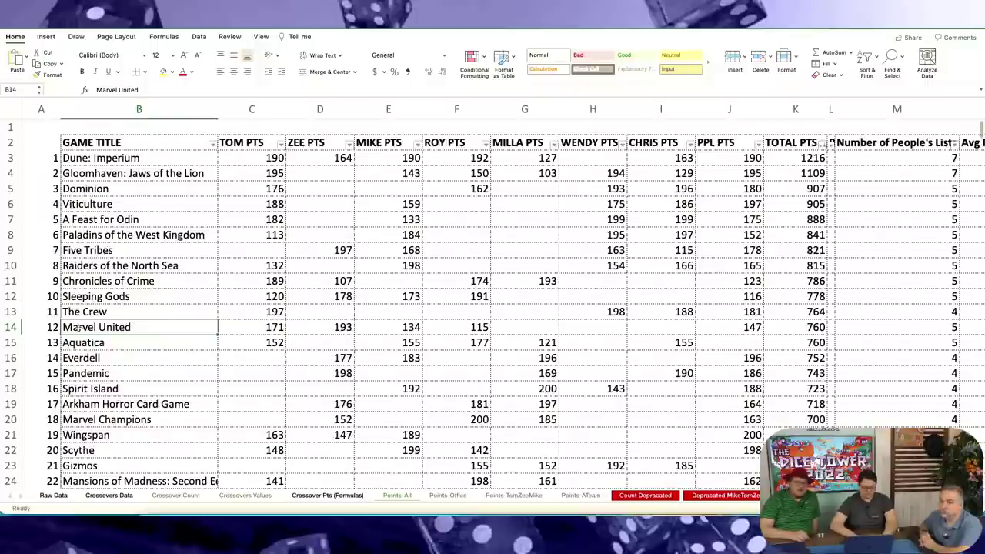
- Highlight the Marvel Champions row, check its points across to Avg Pts, and return to cell A2
{"action": "left_click", "coordinate": [11, 419]}
{"action": "scroll", "coordinate": [393, 396], "scroll_direction": "right", "scroll_amount": 3}
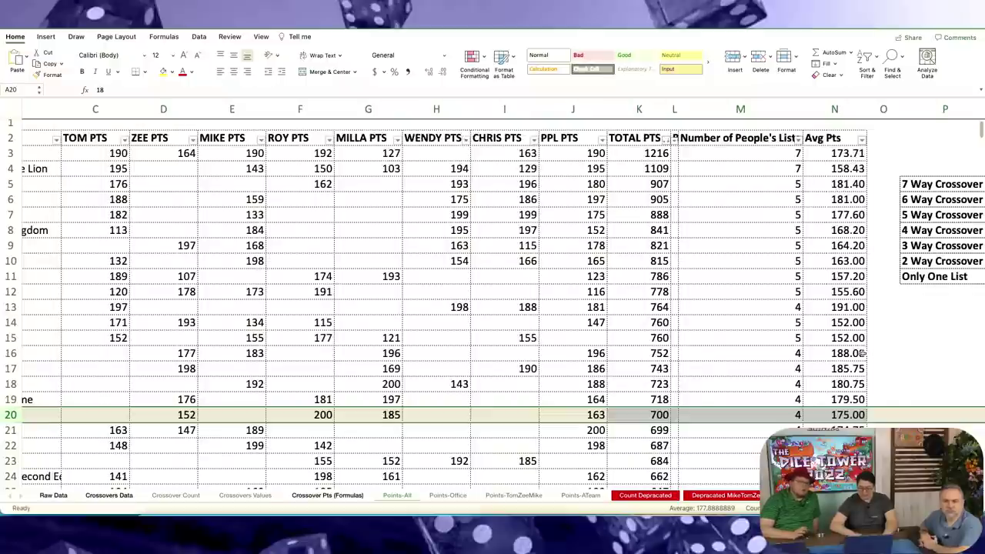
{"action": "scroll", "coordinate": [862, 352], "scroll_direction": "left", "scroll_amount": 1}
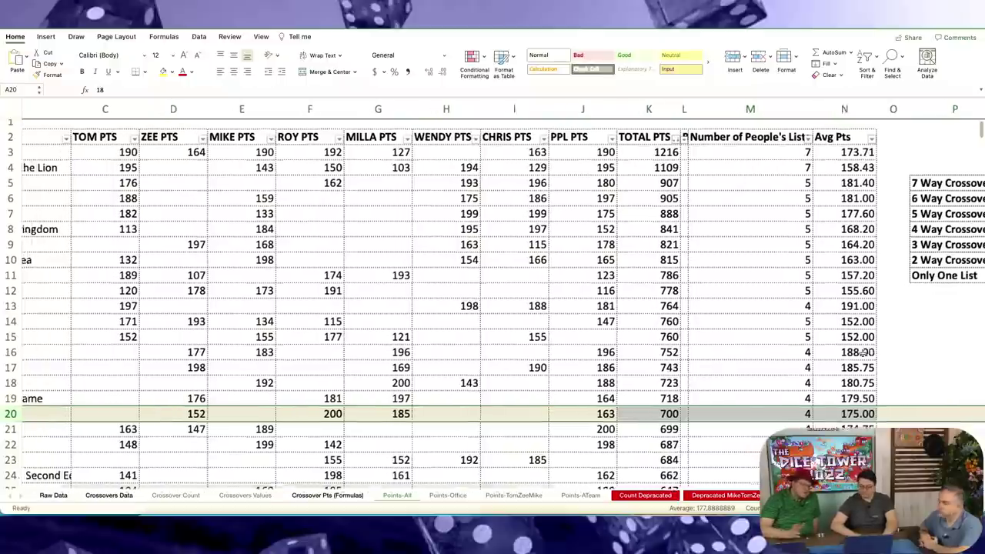
{"action": "scroll", "coordinate": [862, 352], "scroll_direction": "left", "scroll_amount": 5}
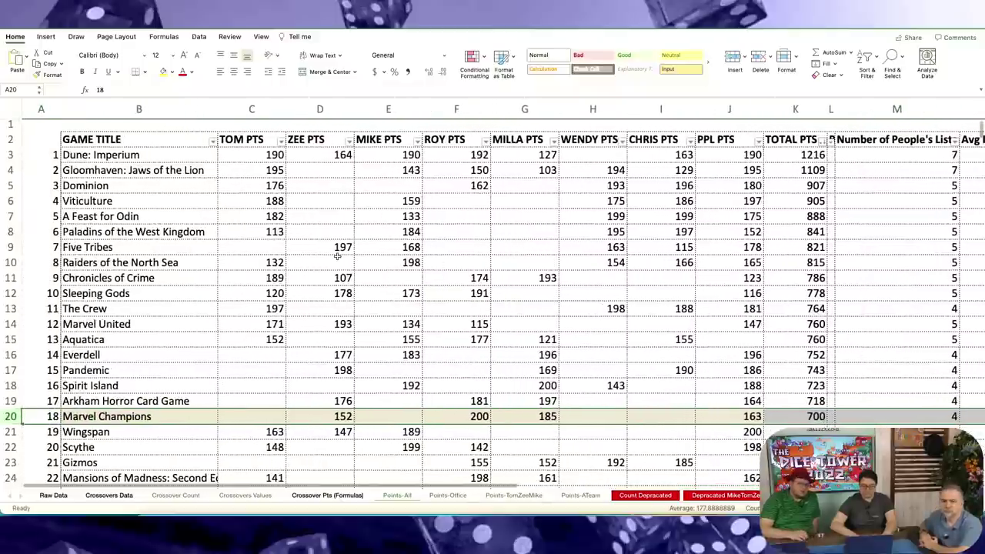
{"action": "left_click", "coordinate": [37, 138]}
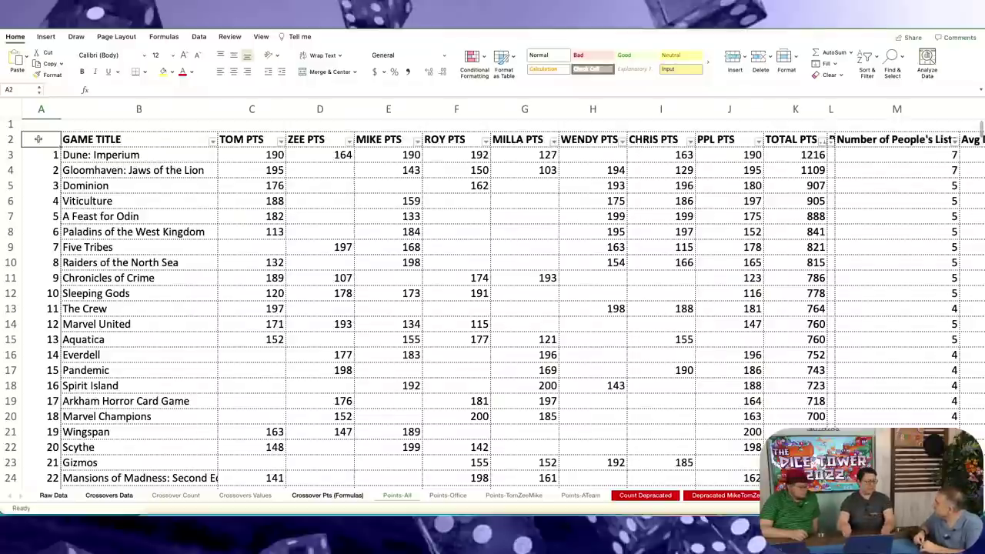
- Inspect the Avg Pts formula for Dune: Imperium in N3 and its Number of People's Lists formula in M3
{"action": "scroll", "coordinate": [682, 239], "scroll_direction": "right", "scroll_amount": 3}
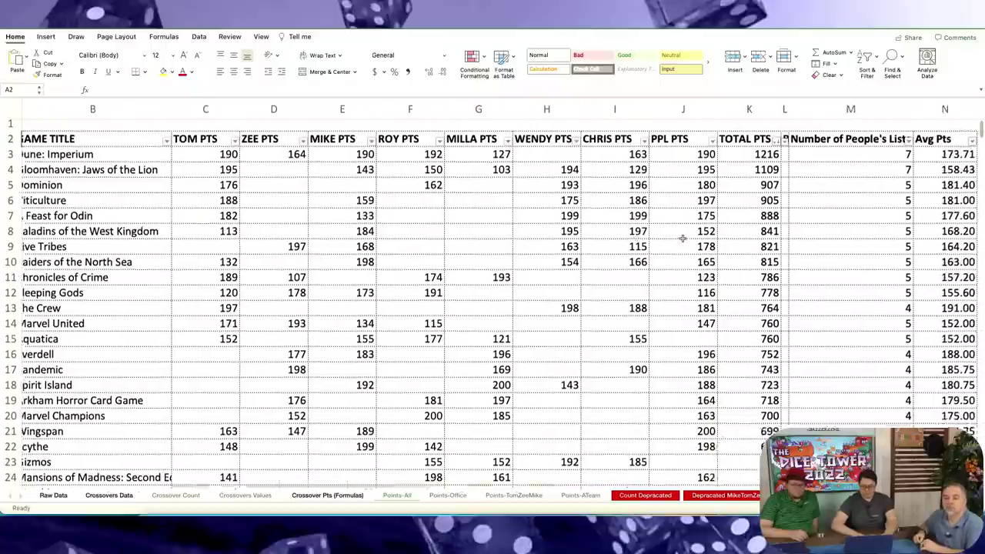
{"action": "double_click", "coordinate": [866, 157]}
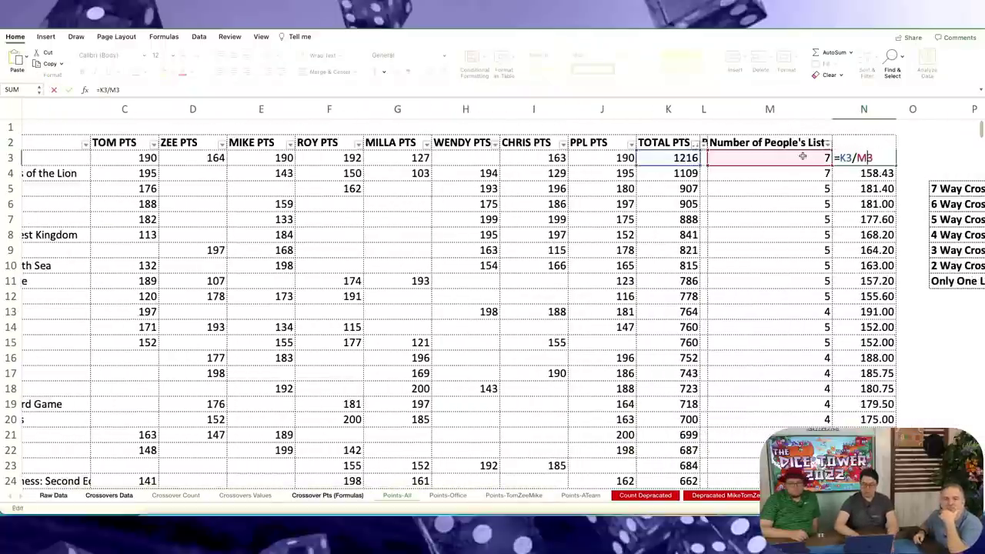
{"action": "left_click", "coordinate": [806, 157]}
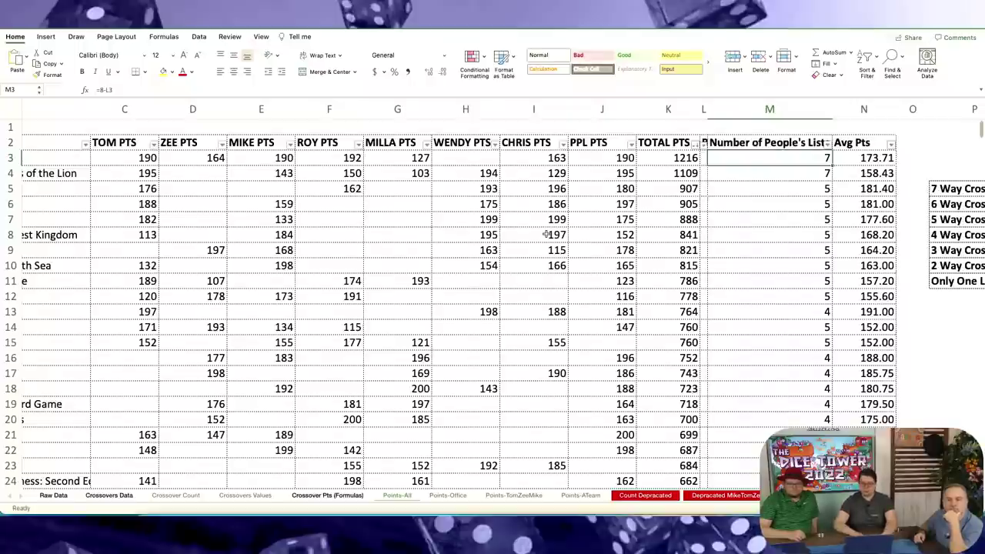
{"action": "left_click", "coordinate": [867, 158]}
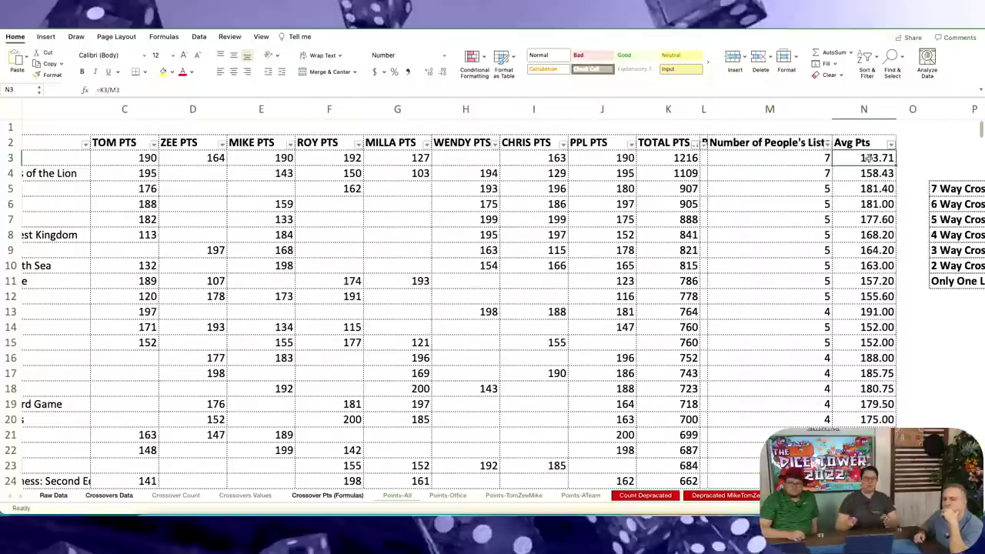
{"action": "double_click", "coordinate": [885, 158]}
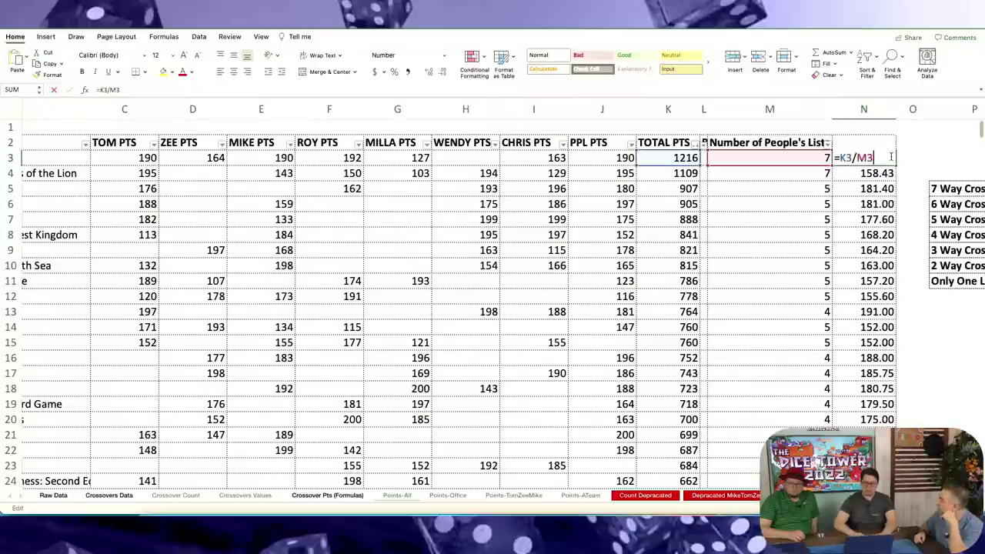
{"action": "key", "text": "Return"}
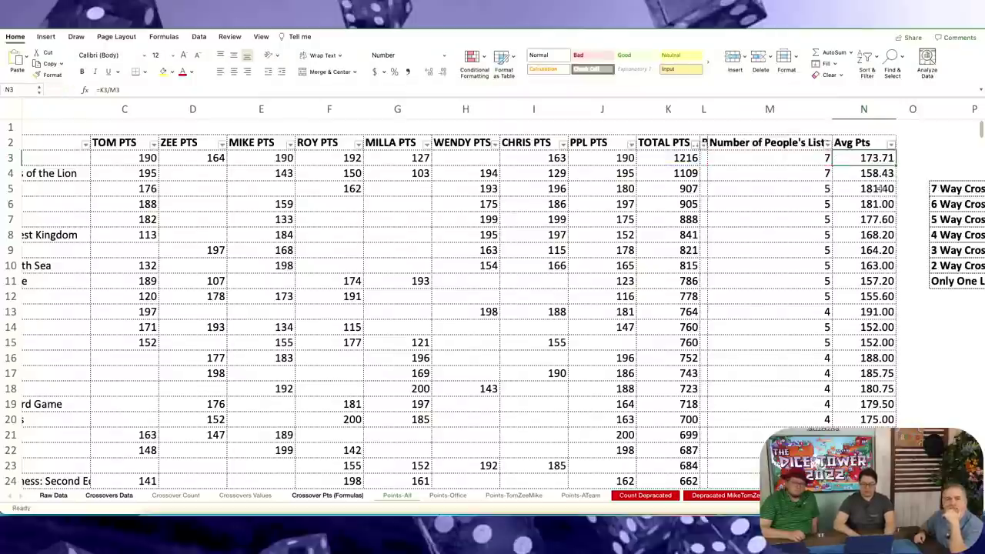
- Inspect Dominion's Avg Pts formula in N5 and trace the row back to its game title
{"action": "left_click", "coordinate": [885, 188]}
{"action": "double_click", "coordinate": [885, 188]}
{"action": "key", "text": "Escape"}
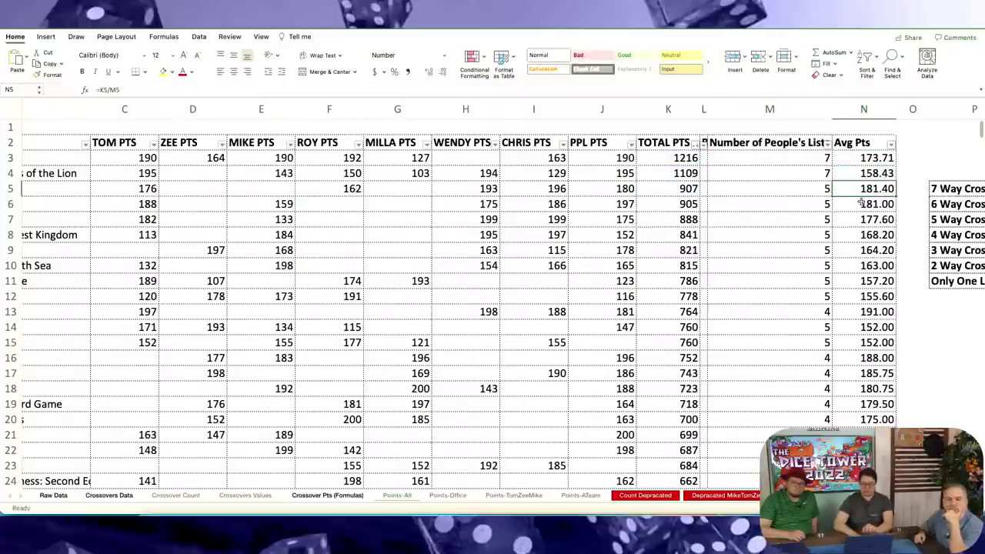
{"action": "left_click_drag", "start_coordinate": [843, 191], "coordinate": [877, 190]}
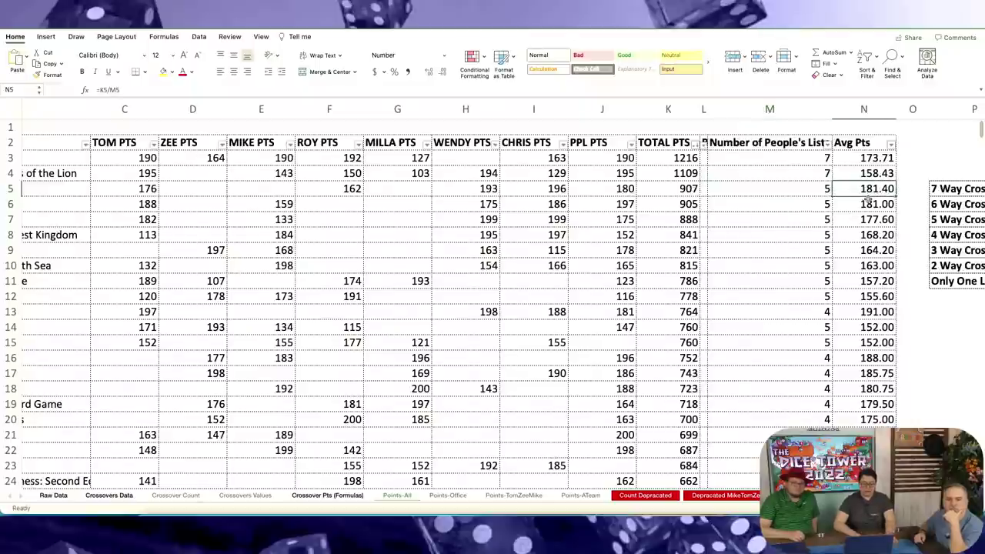
{"action": "scroll", "coordinate": [867, 198], "scroll_direction": "left", "scroll_amount": 5}
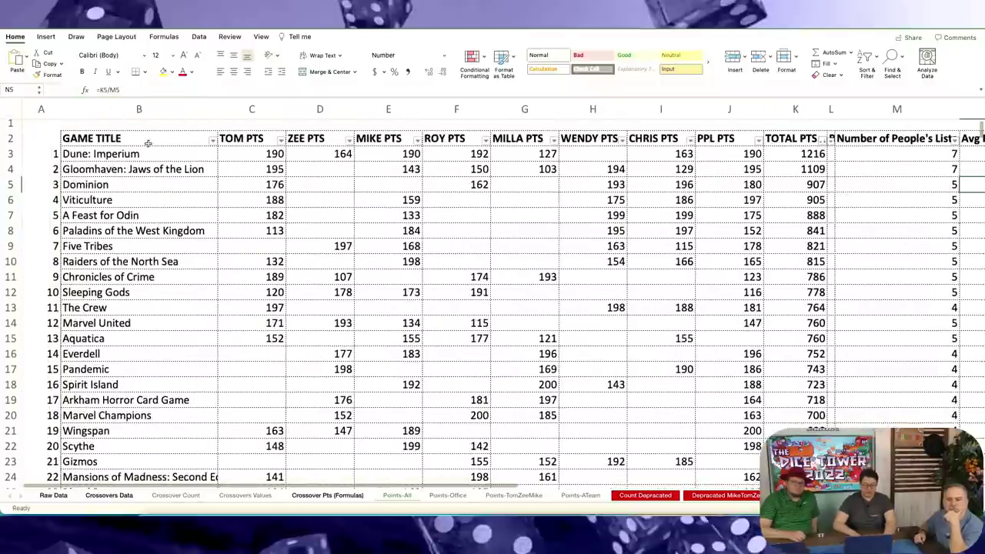
- Look across the table from the GAME TITLE header to the Avg Pts column and back
{"action": "left_click", "coordinate": [151, 139]}
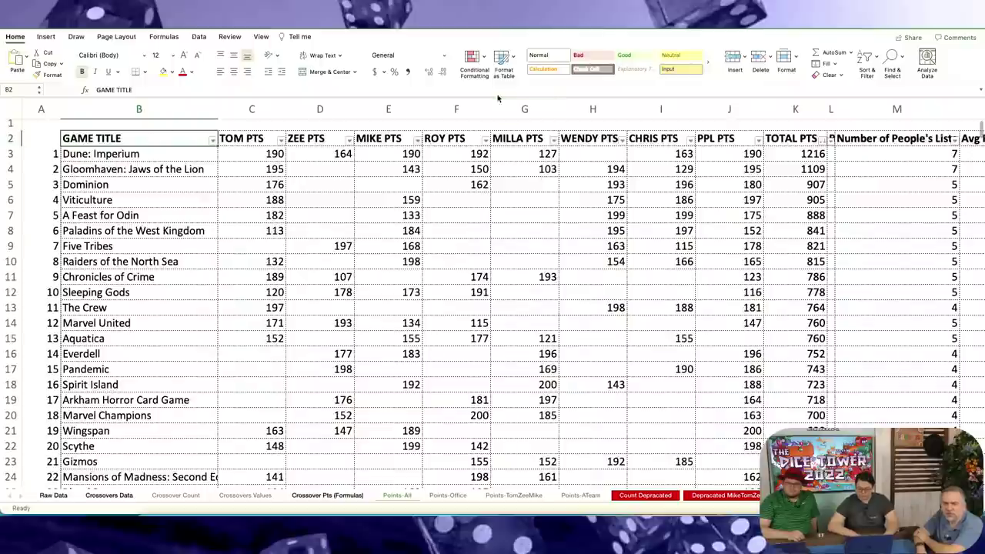
{"action": "scroll", "coordinate": [921, 153], "scroll_direction": "right", "scroll_amount": 3}
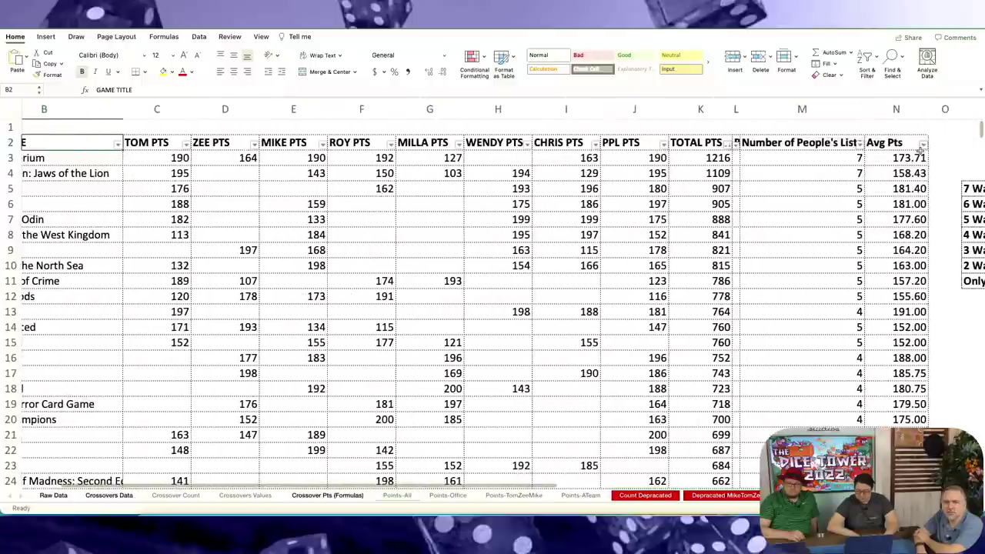
{"action": "scroll", "coordinate": [762, 141], "scroll_direction": "left", "scroll_amount": 3}
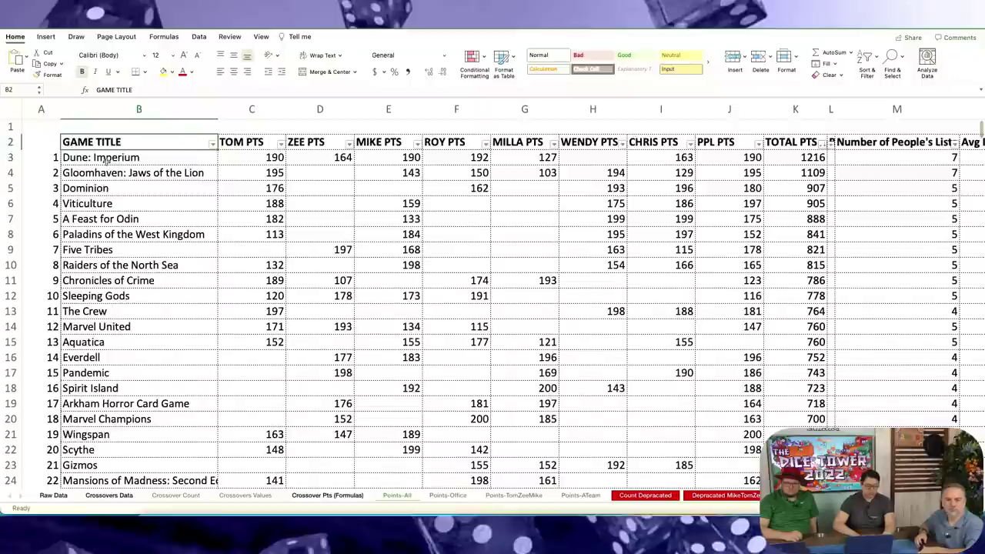
- View the Points-Office sheet for comparison, and return to the Points-All sheet
{"action": "left_click", "coordinate": [47, 138]}
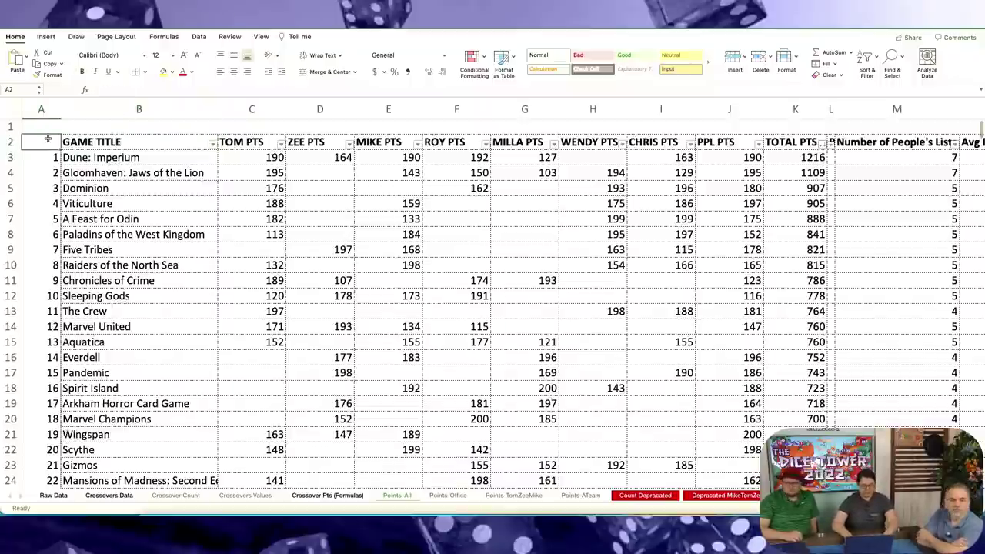
{"action": "key", "text": "ctrl+Page_Down"}
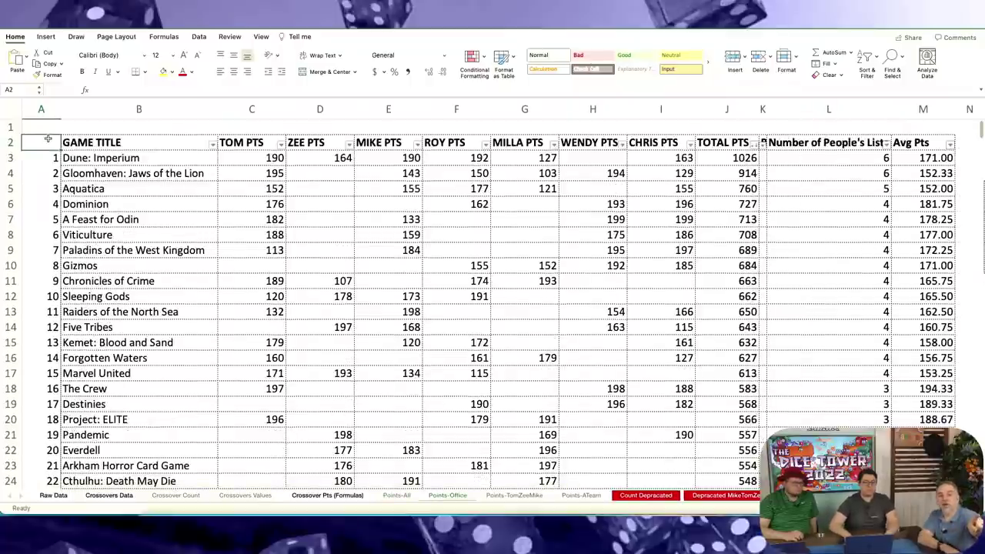
{"action": "key", "text": "ctrl+Page_Down"}
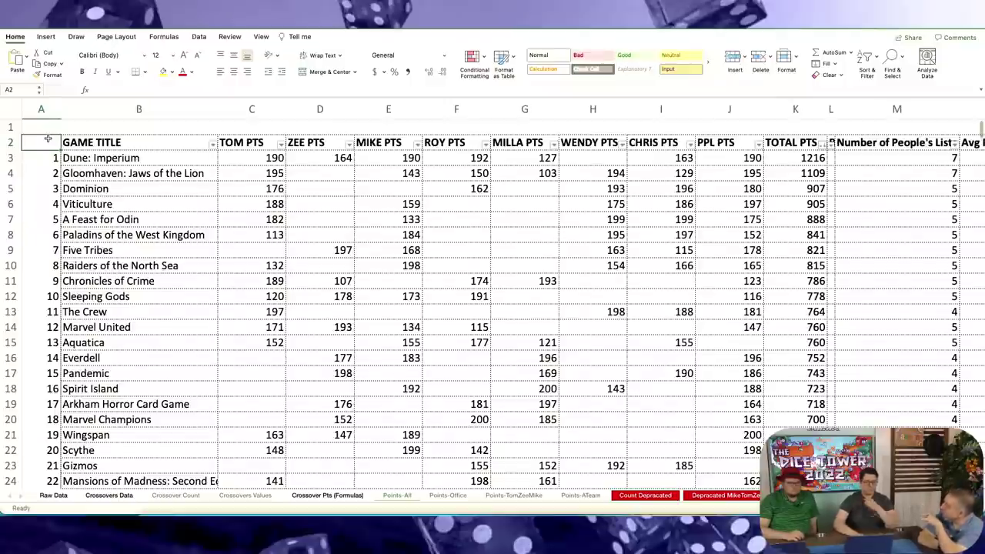
- Review the top-ranked games on the Points-All sheet, marking Gloomhaven: Jaws of the Lion and Viticulture
{"action": "left_click", "coordinate": [141, 175]}
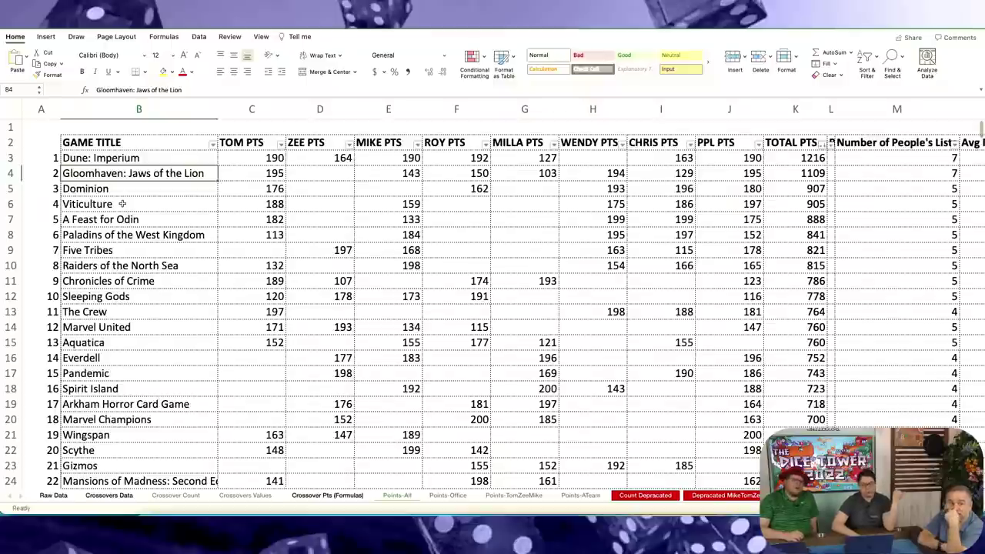
{"action": "left_click", "coordinate": [121, 204]}
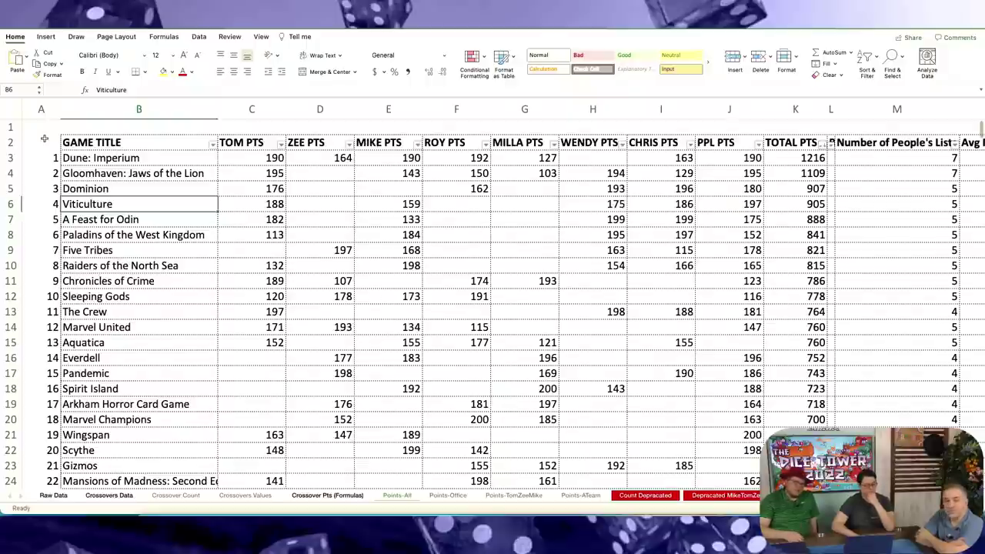
{"action": "left_click", "coordinate": [45, 139]}
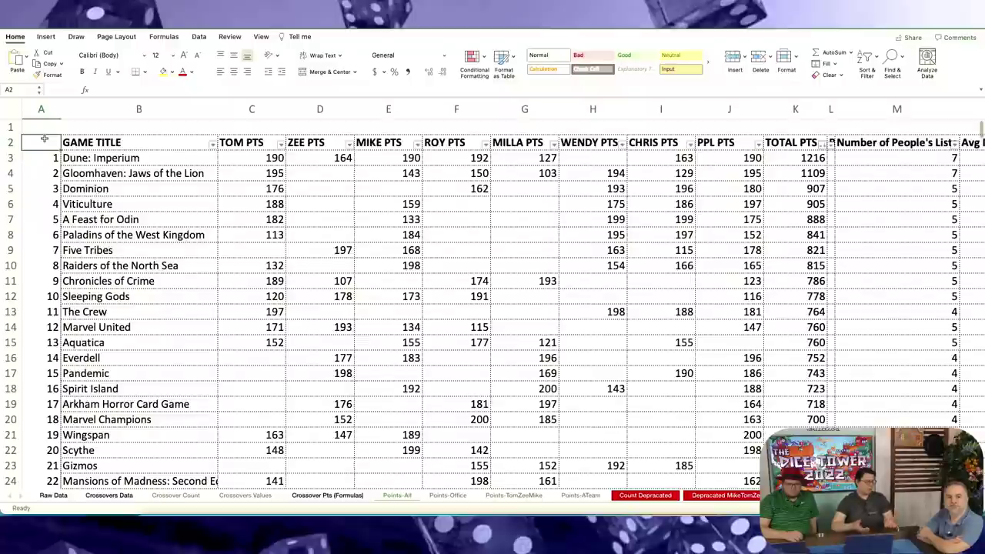
{"action": "left_click", "coordinate": [100, 204]}
{"action": "left_click", "coordinate": [49, 154]}
- Switch to the Points-Office sheet and examine the Aquatica row, the Gizmos point values and the Dune: Imperium title
{"action": "left_click", "coordinate": [48, 140]}
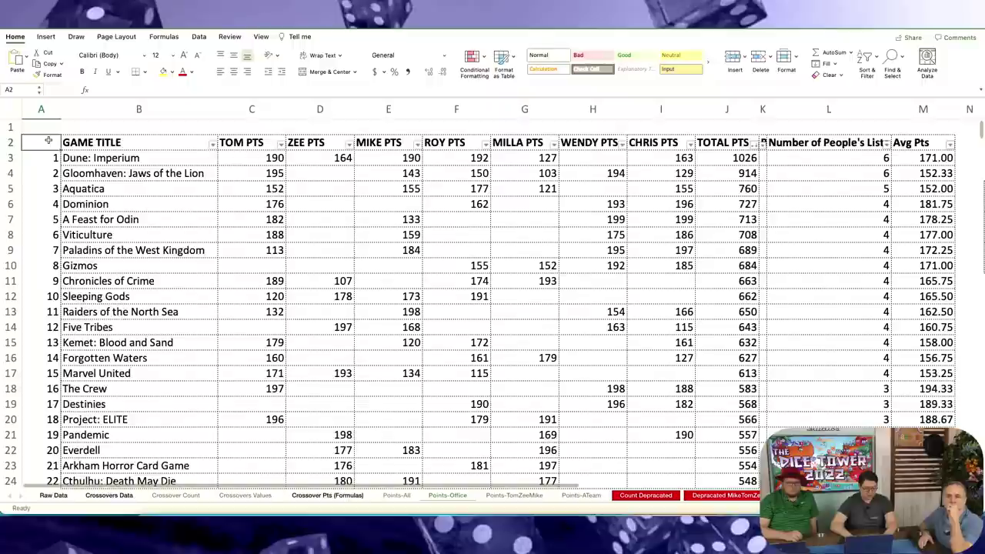
{"action": "left_click", "coordinate": [113, 189]}
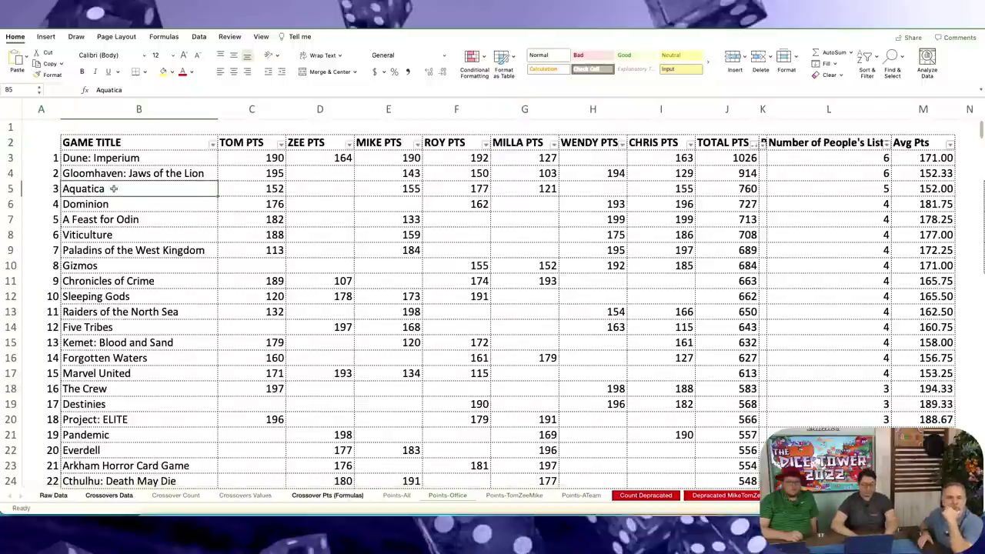
{"action": "left_click", "coordinate": [11, 189]}
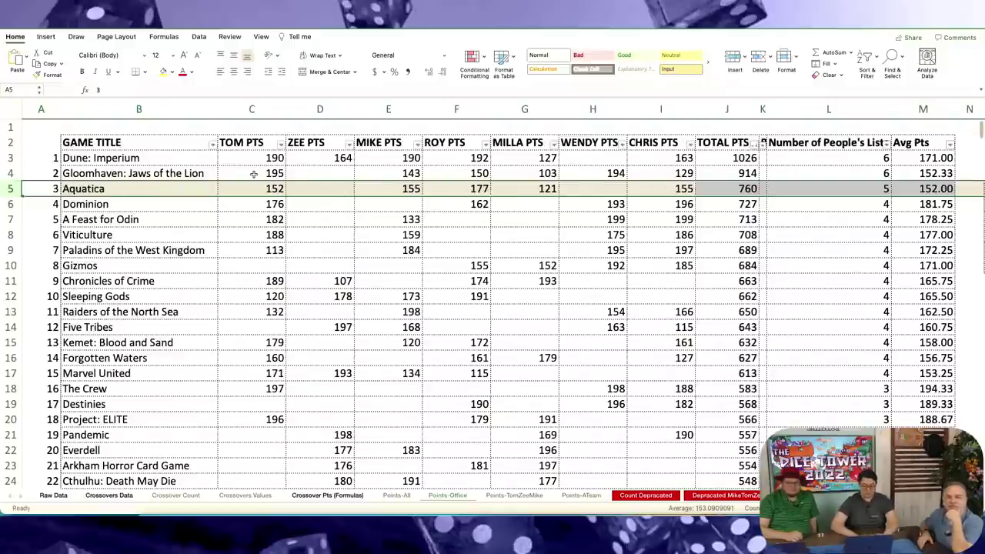
{"action": "left_click", "coordinate": [43, 187]}
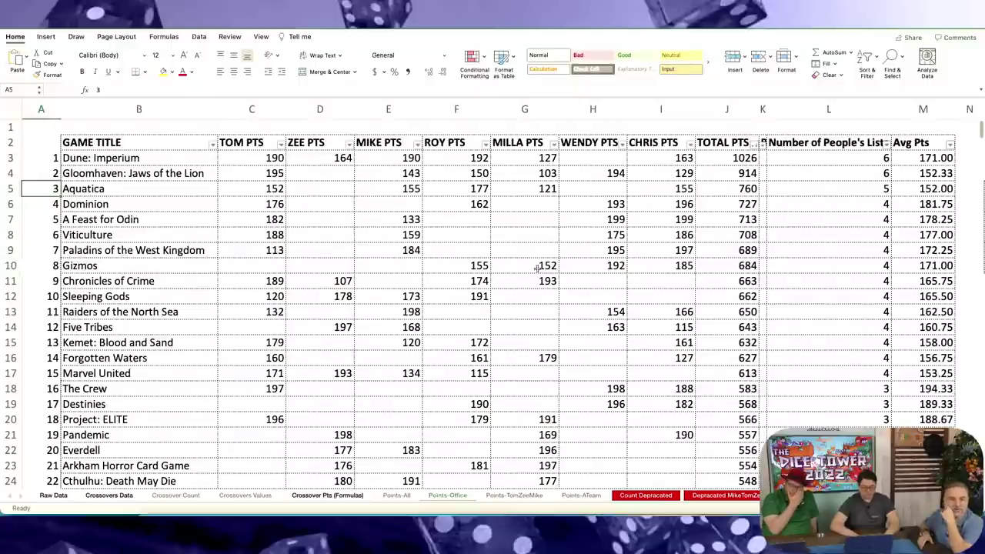
{"action": "left_click_drag", "start_coordinate": [474, 266], "coordinate": [649, 268]}
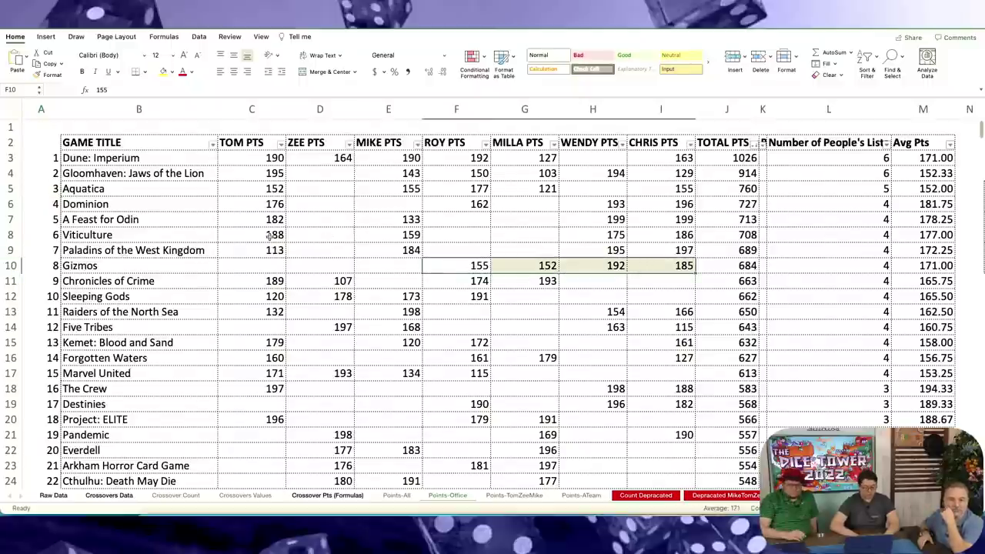
{"action": "left_click", "coordinate": [135, 154]}
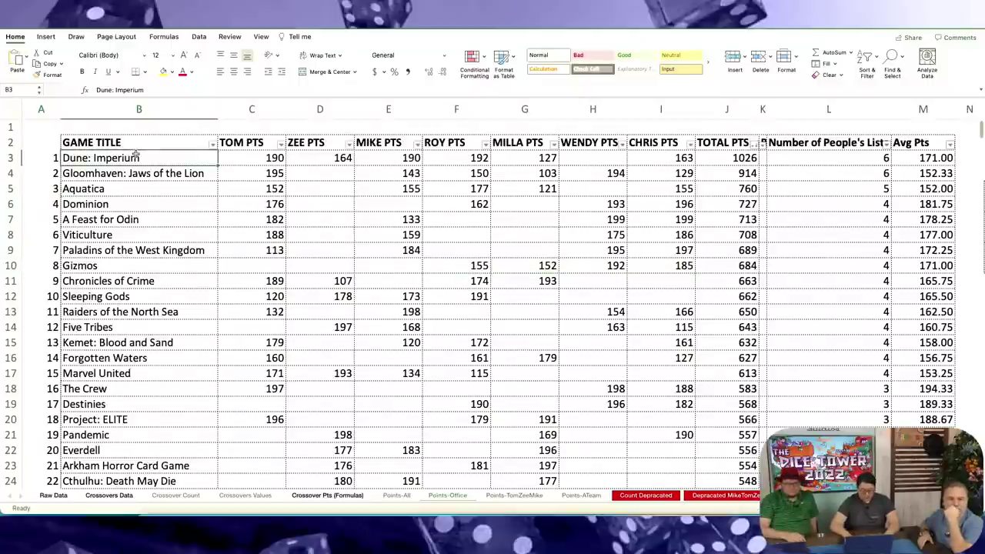
- Open the Points-TomZeeMike sheet and enlarge its view so the ranking table is easy to read
{"action": "left_click", "coordinate": [514, 495]}
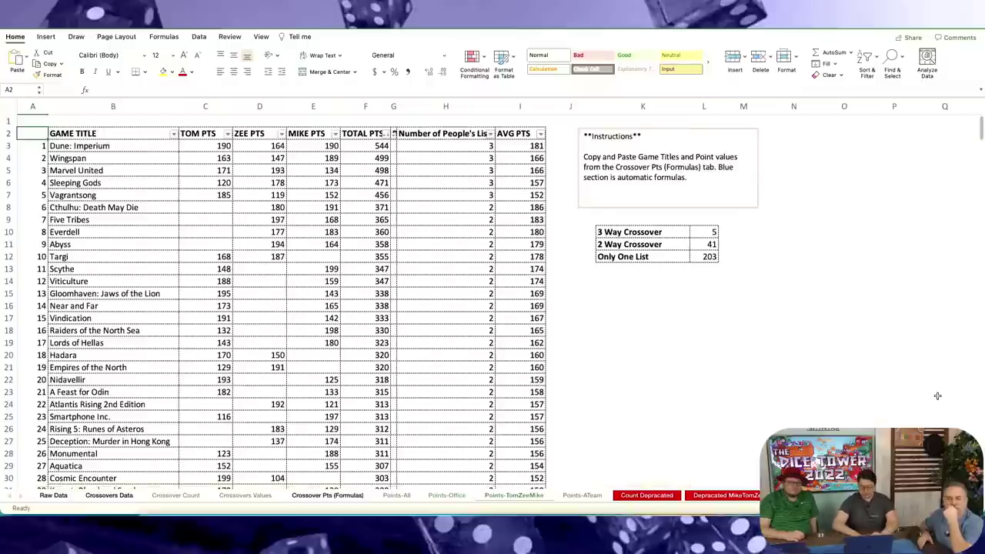
{"action": "left_click", "coordinate": [896, 509]}
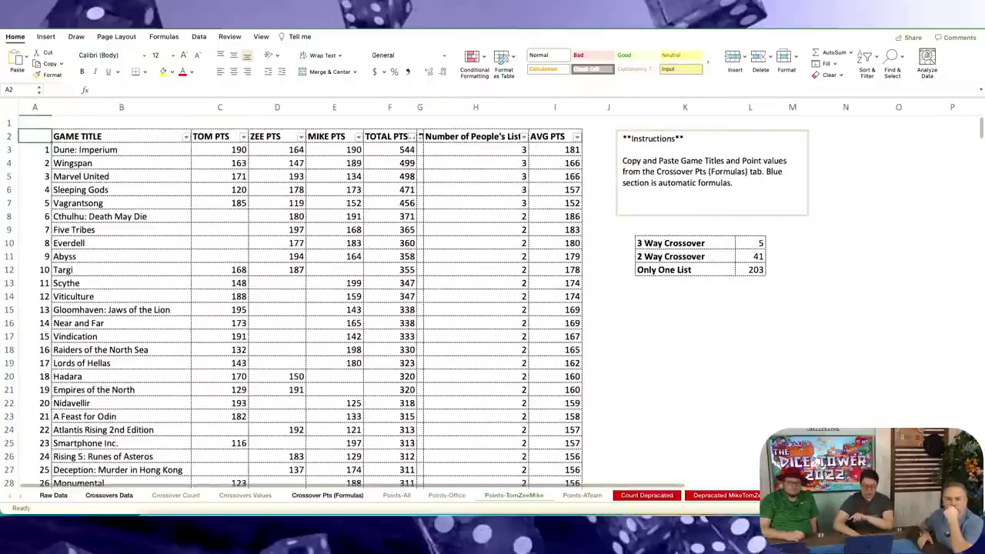
{"action": "left_click", "coordinate": [897, 509]}
{"action": "left_click", "coordinate": [897, 509]}
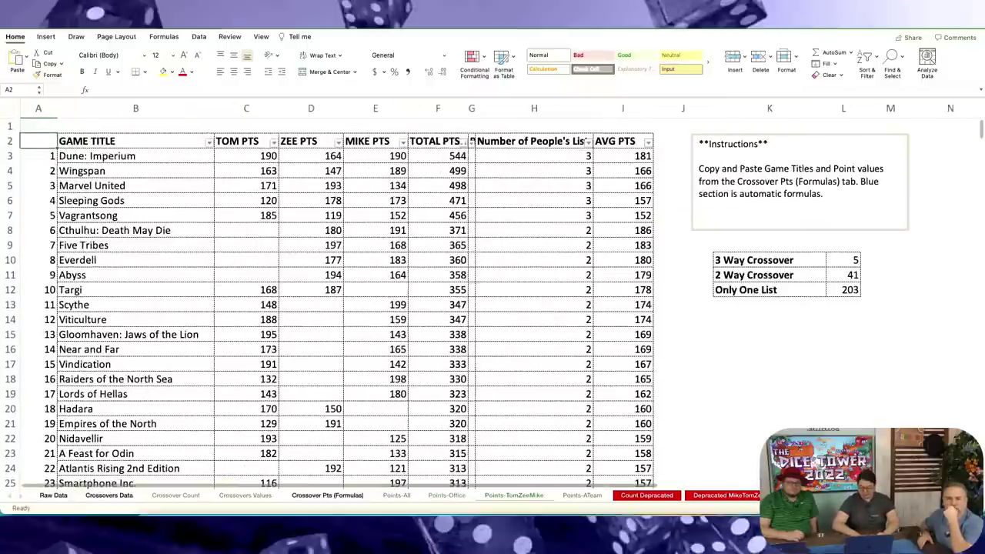
{"action": "left_click", "coordinate": [896, 509]}
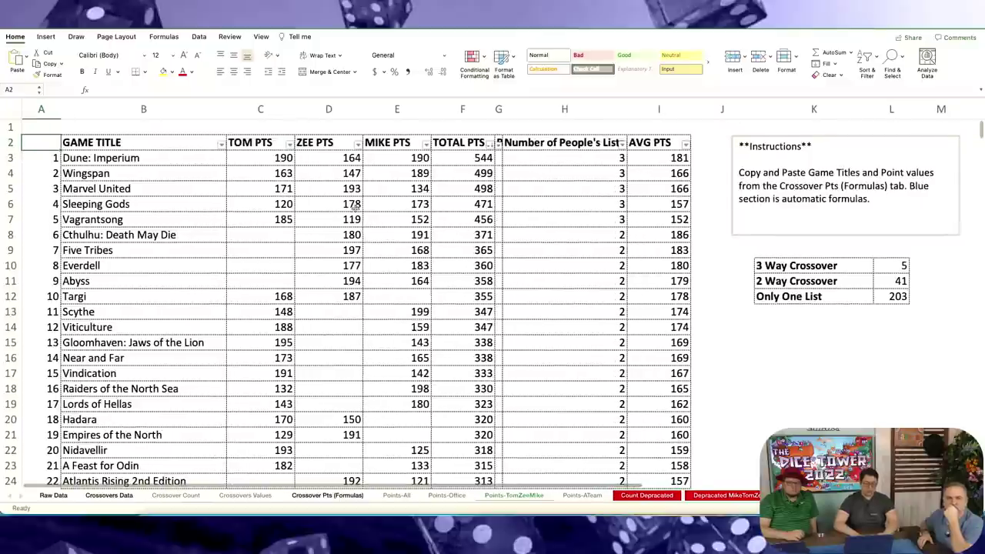
- Go through the three top-ranked titles from Dune: Imperium to Marvel United and return to the first one
{"action": "left_click", "coordinate": [126, 158]}
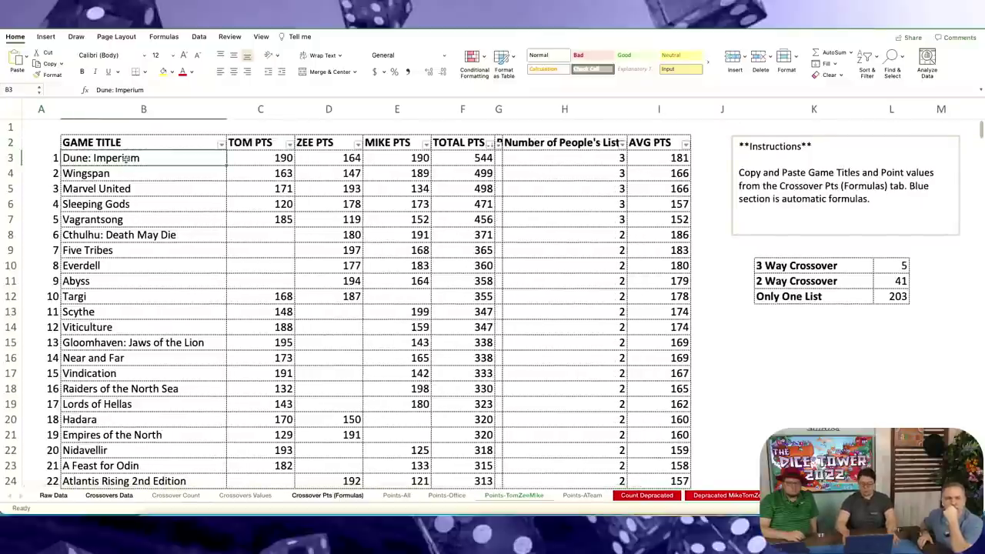
{"action": "key", "text": "Down"}
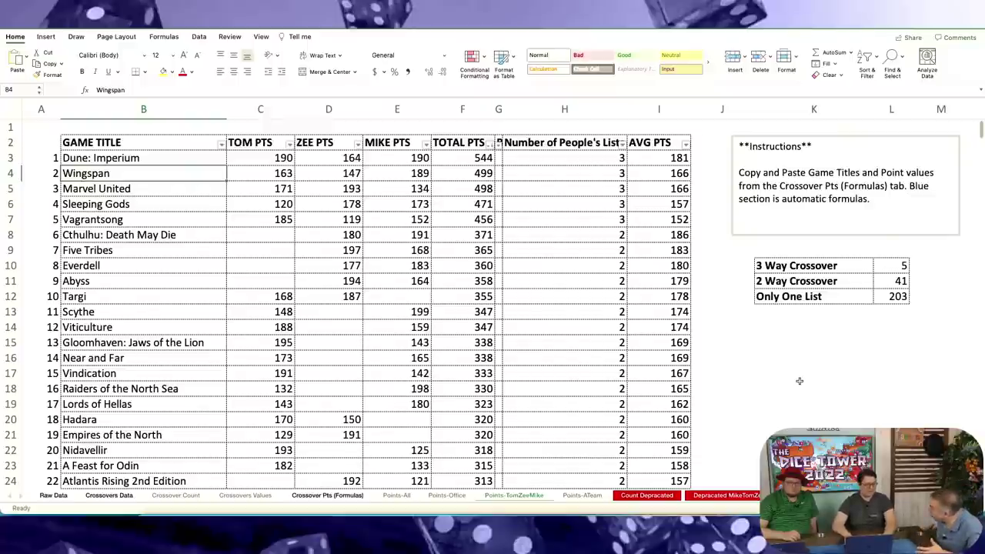
{"action": "key", "text": "Down"}
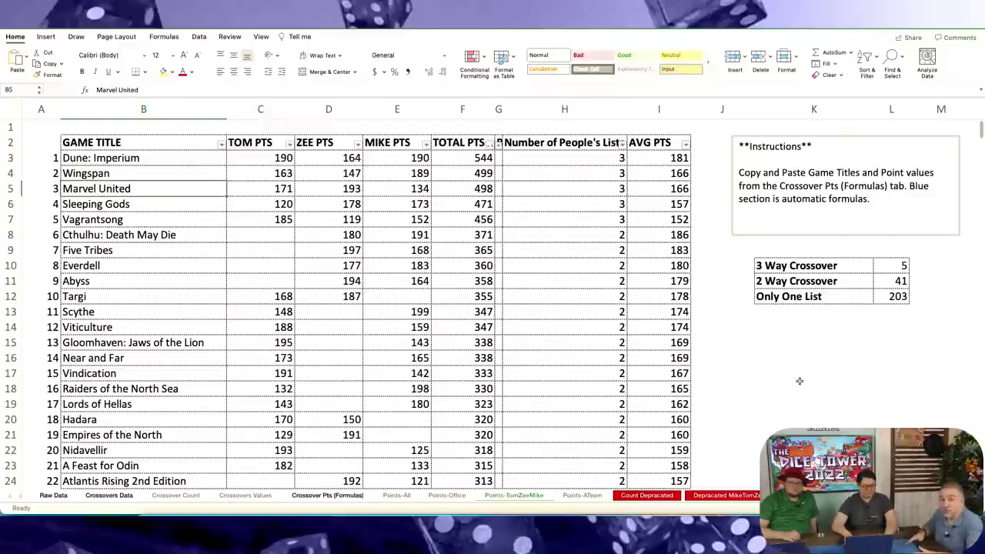
{"action": "key", "text": "Up"}
{"action": "key", "text": "Up"}
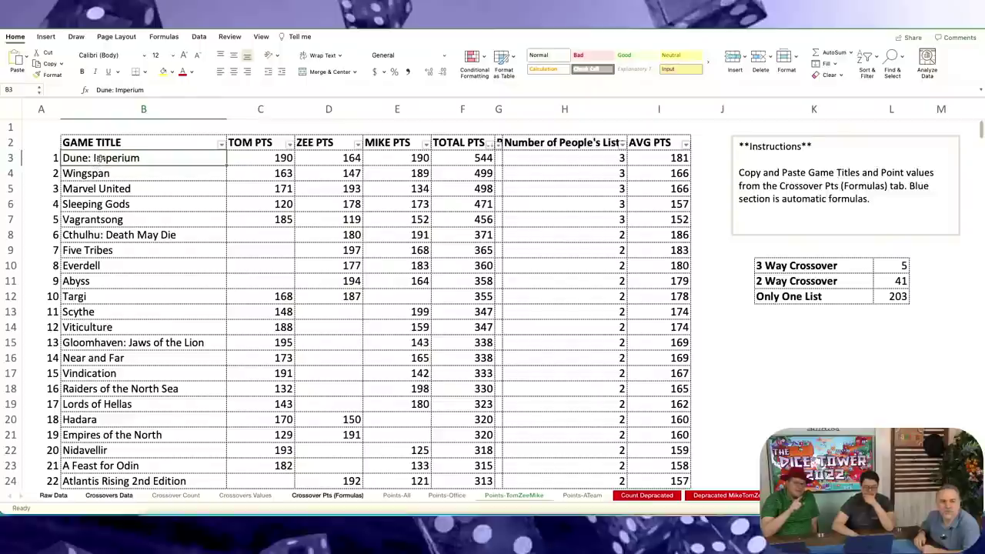
- Highlight the games from Dune: Imperium to Vagrantsong with their points and totals, ending on Vagrantsong's rank
{"action": "left_click_drag", "start_coordinate": [101, 158], "coordinate": [461, 215]}
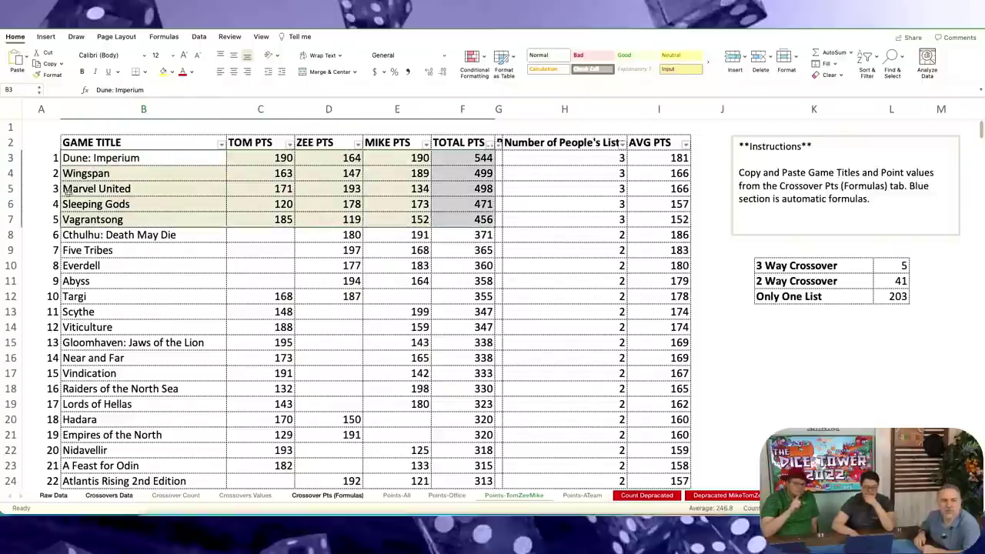
{"action": "left_click", "coordinate": [91, 222]}
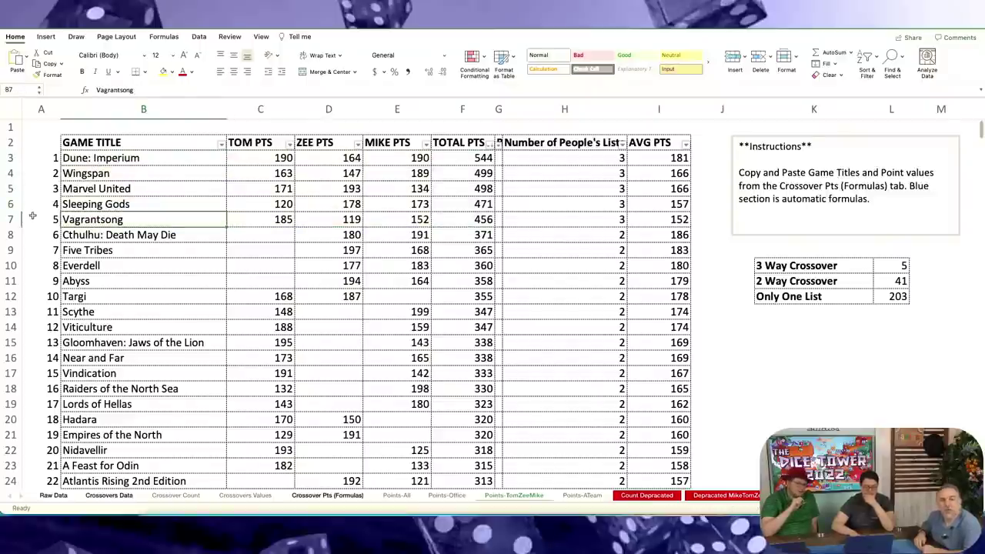
{"action": "left_click", "coordinate": [41, 220]}
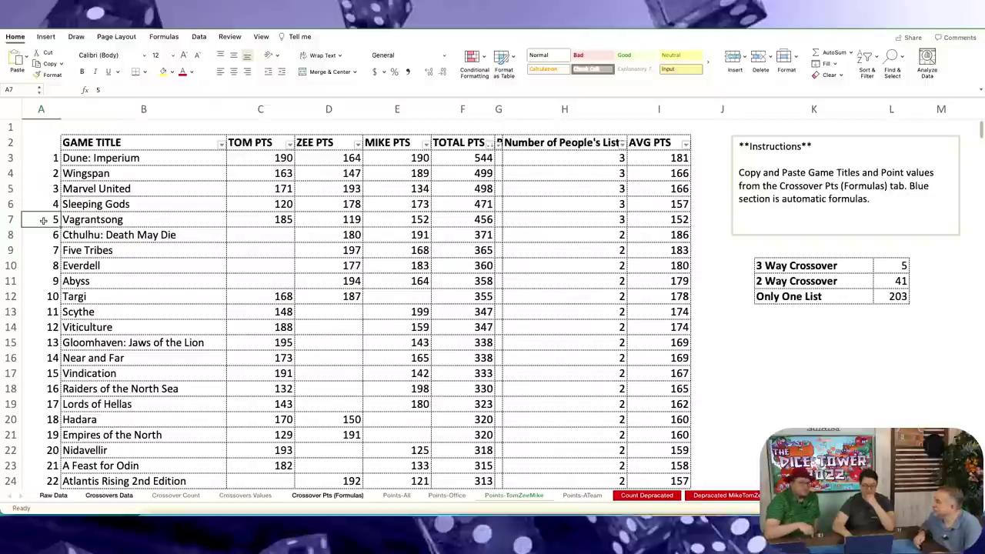
- Examine the games ranked below Vagrantsong down to Targi, checking which person's points are missing for each
{"action": "key", "text": "Down"}
{"action": "key", "text": "Right"}
{"action": "key", "text": "Right"}
{"action": "key", "text": "Down"}
{"action": "key", "text": "Down"}
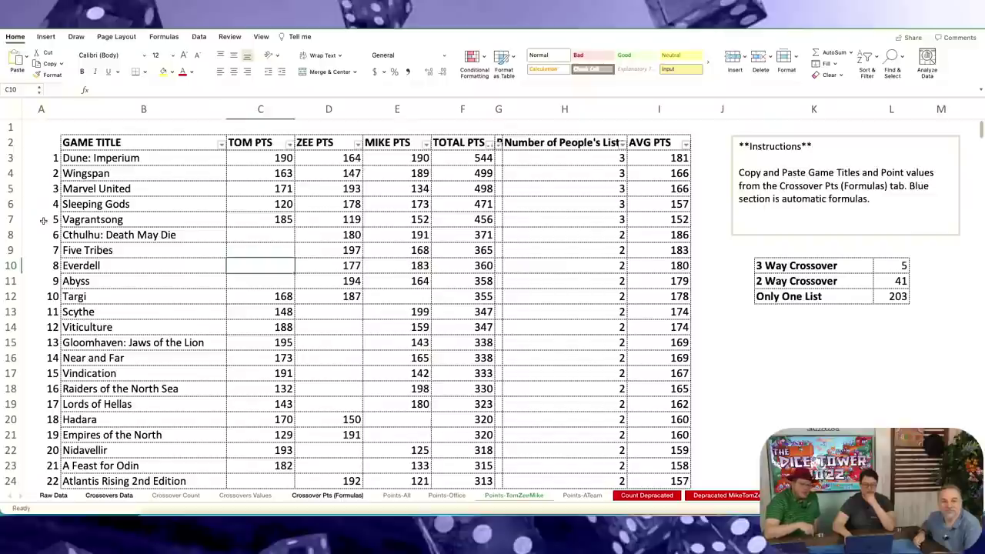
{"action": "key", "text": "Down"}
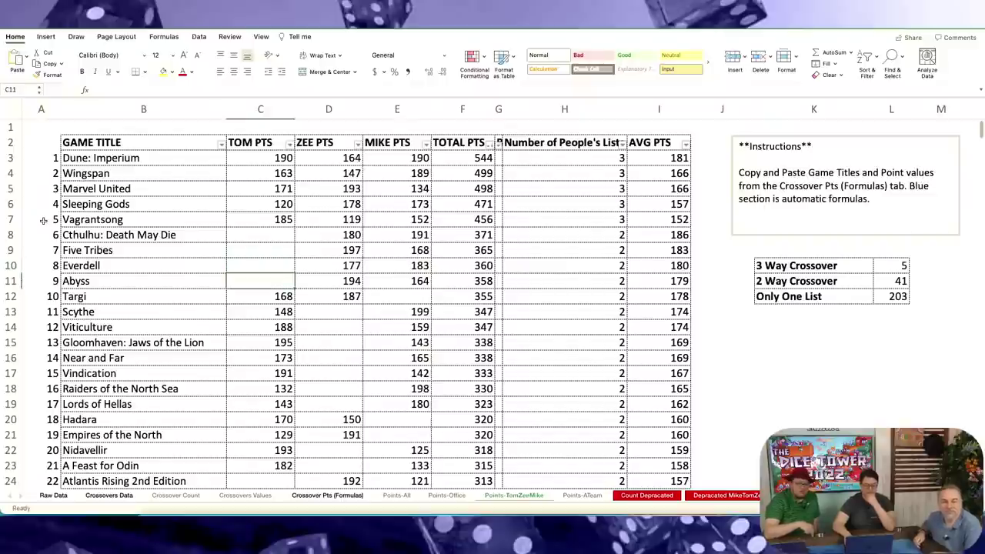
{"action": "key", "text": "Down"}
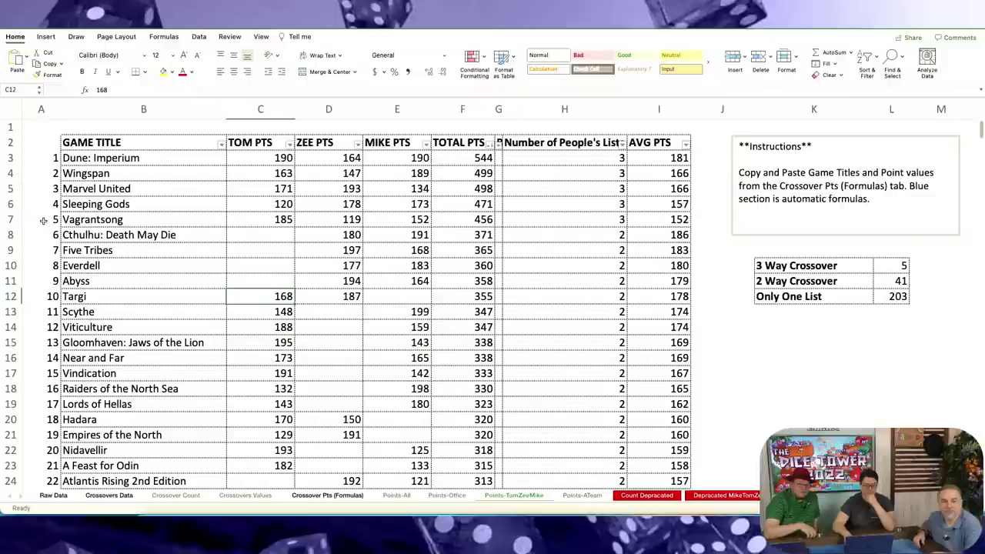
{"action": "key", "text": "Right"}
{"action": "key", "text": "Right"}
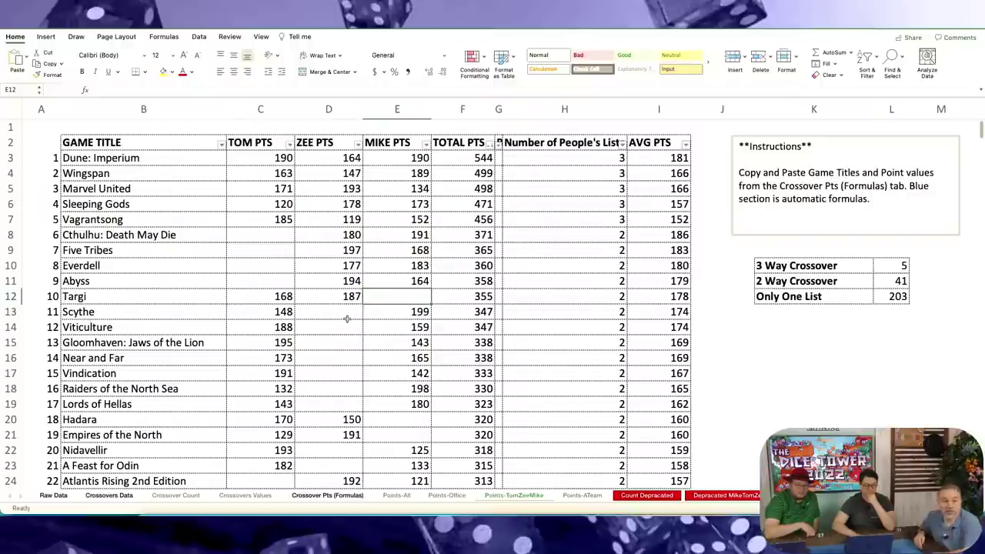
- Highlight the titles from Scythe to Lords of Hellas and look through the remaining games listed by two people
{"action": "left_click_drag", "start_coordinate": [184, 311], "coordinate": [191, 406]}
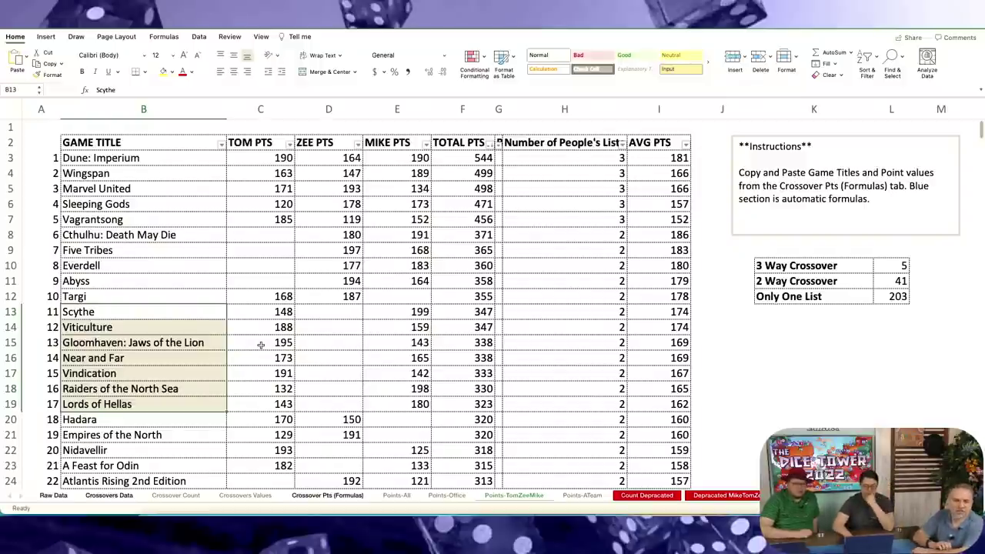
{"action": "key", "text": "Left"}
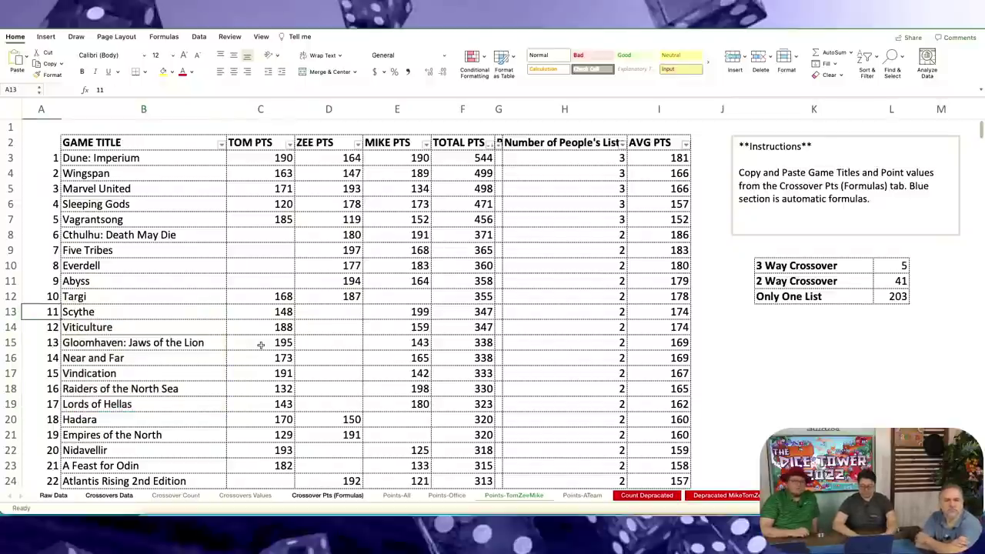
{"action": "scroll", "coordinate": [393, 279], "scroll_direction": "down", "scroll_amount": 1}
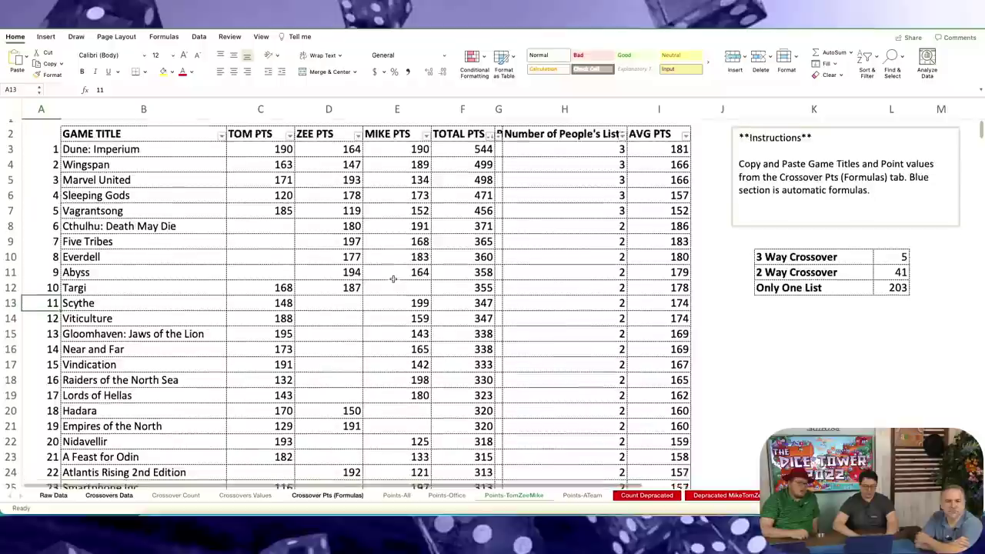
{"action": "scroll", "coordinate": [393, 279], "scroll_direction": "down", "scroll_amount": 6}
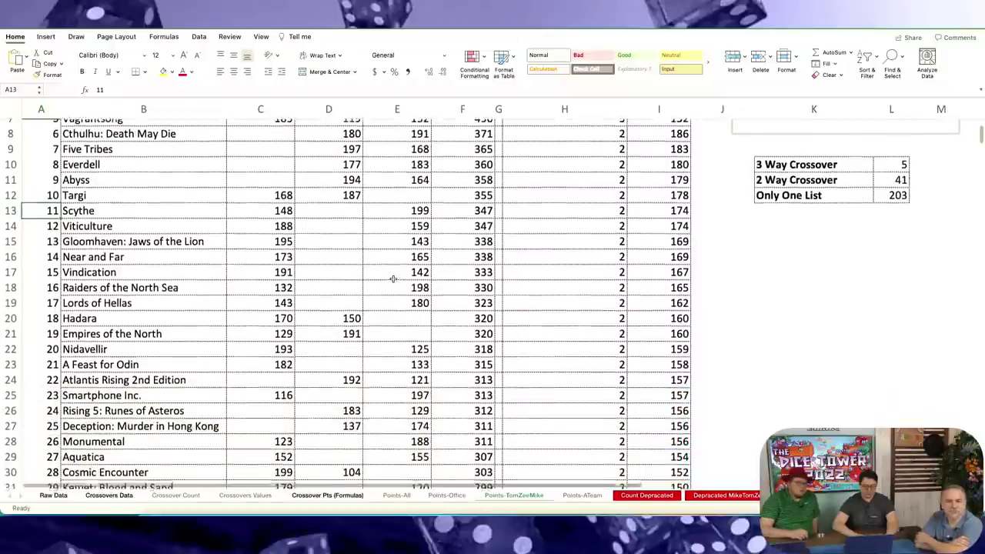
{"action": "scroll", "coordinate": [394, 278], "scroll_direction": "down", "scroll_amount": 6}
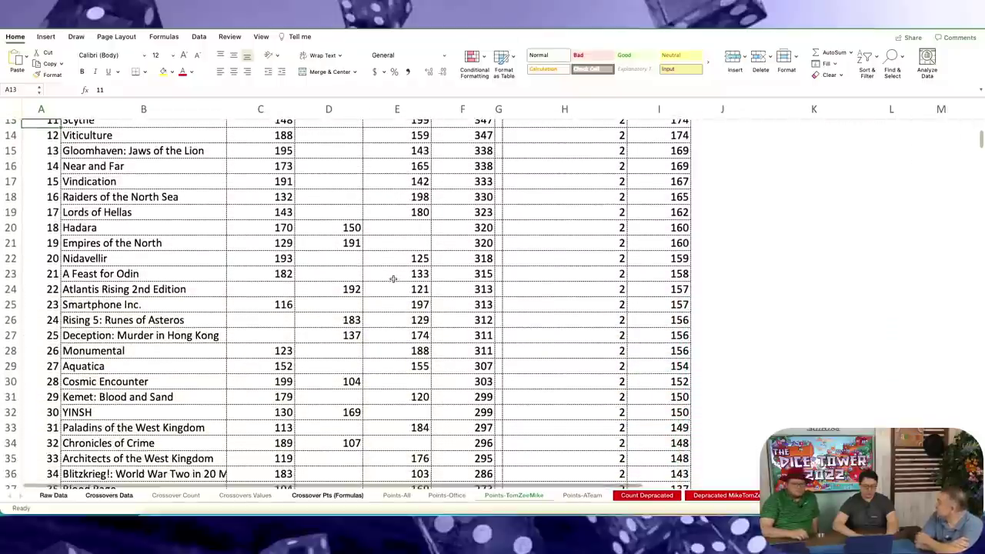
{"action": "scroll", "coordinate": [393, 278], "scroll_direction": "down", "scroll_amount": 2}
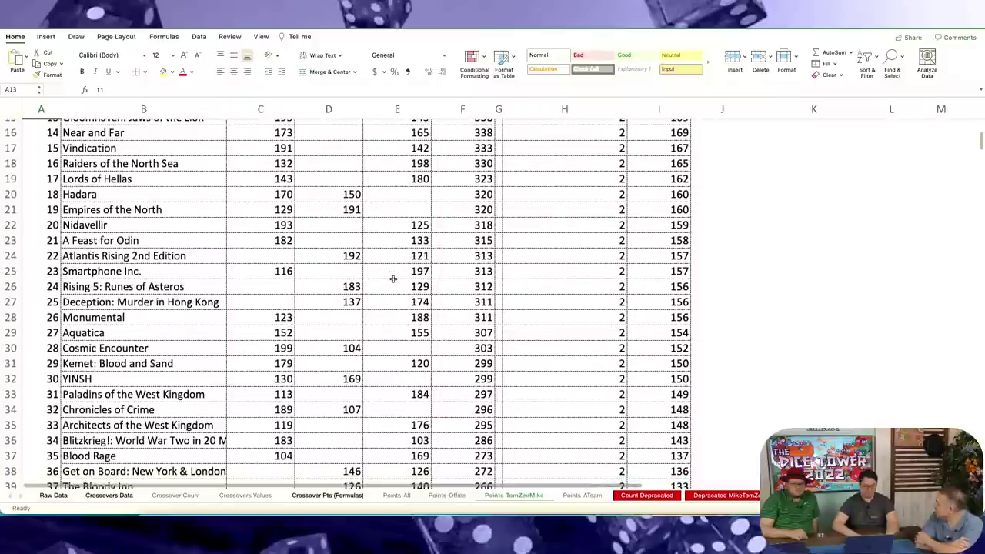
{"action": "scroll", "coordinate": [393, 279], "scroll_direction": "down", "scroll_amount": 2}
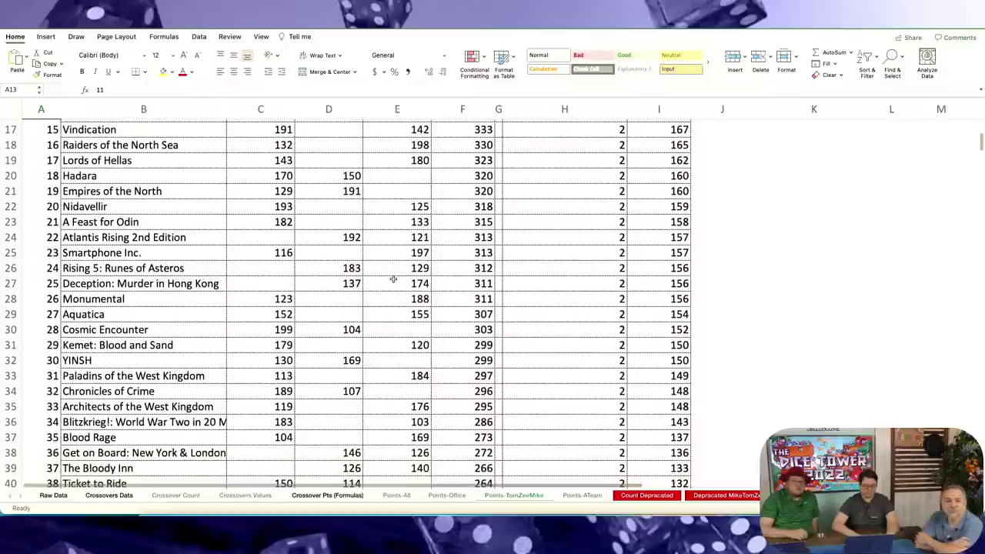
{"action": "scroll", "coordinate": [394, 279], "scroll_direction": "down", "scroll_amount": 4}
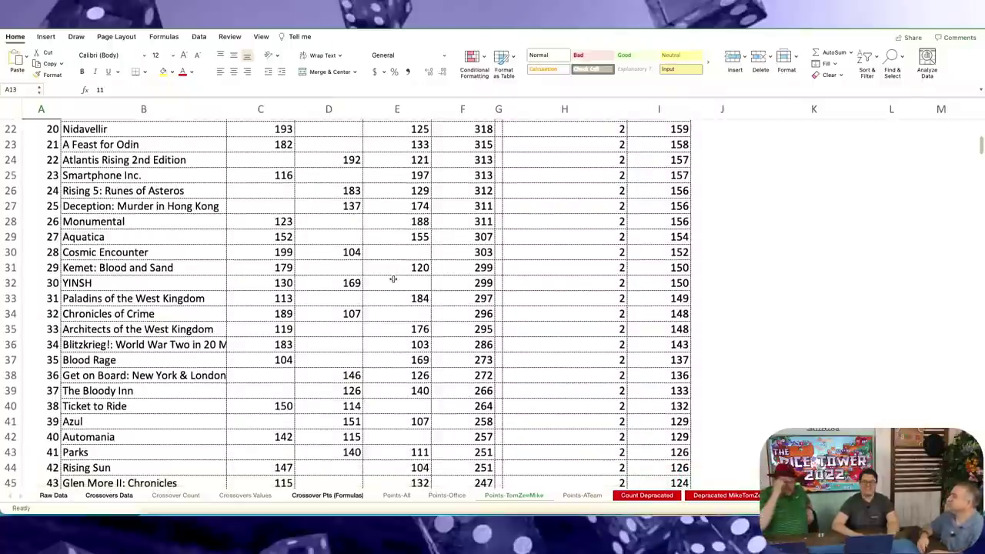
{"action": "scroll", "coordinate": [394, 279], "scroll_direction": "up", "scroll_amount": 10}
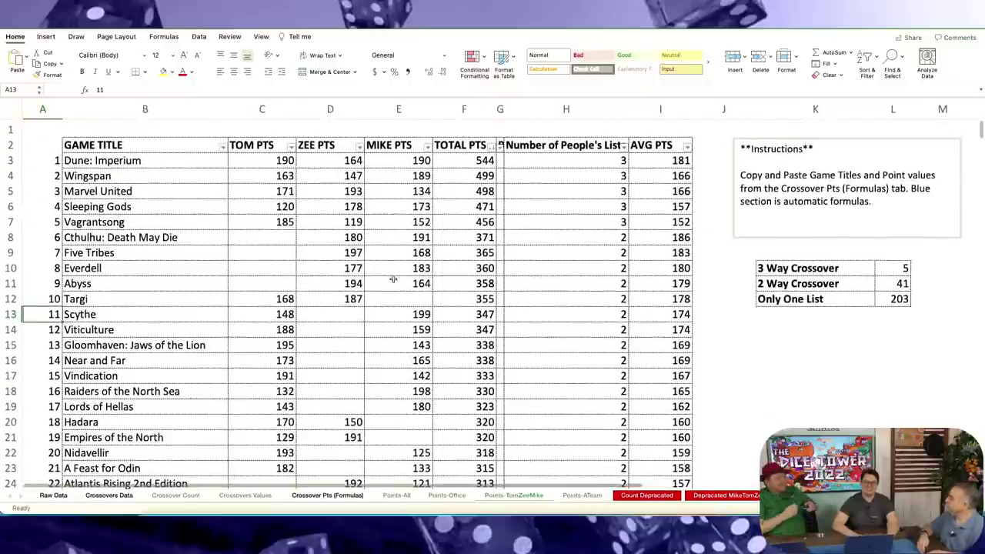
- Open the Points-ATeam sheet and enlarge its view to show the top of the ranking
{"action": "left_click", "coordinate": [50, 144]}
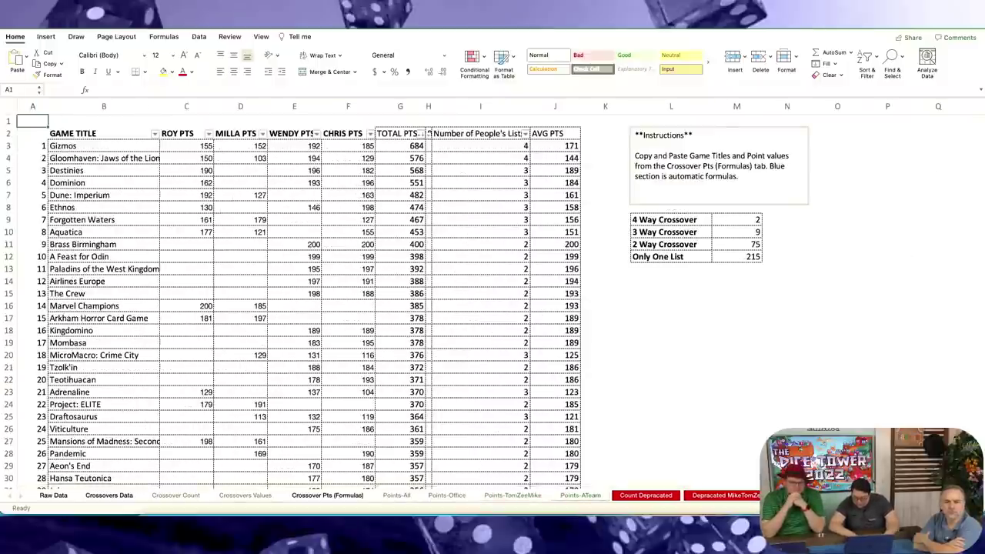
{"action": "scroll", "coordinate": [738, 347], "scroll_direction": "up", "scroll_amount": 3}
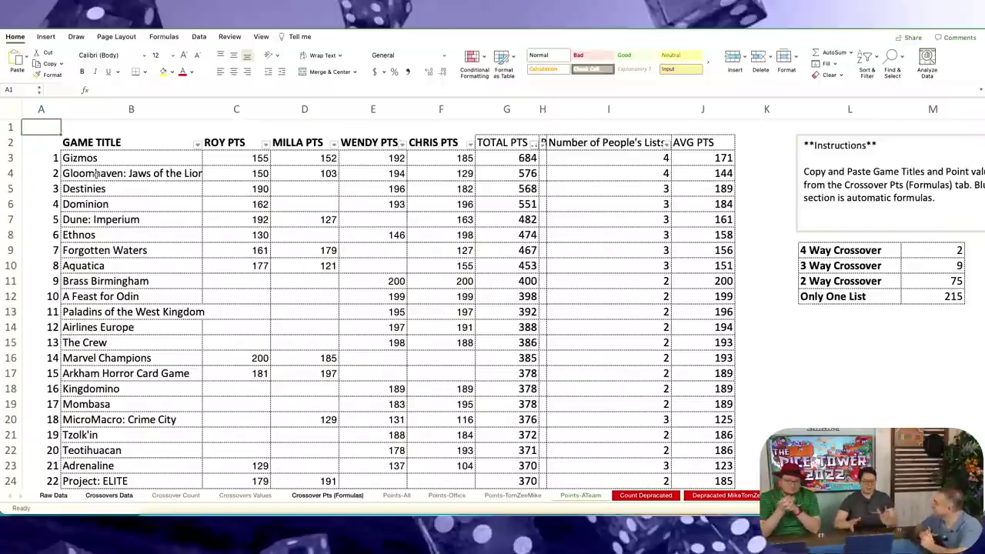
- Highlight Destinies, Dominion, Dune: Imperium and the MicroMacro: Crime City row on the Points-ATeam sheet to review games shared by three people
{"action": "left_click", "coordinate": [138, 192]}
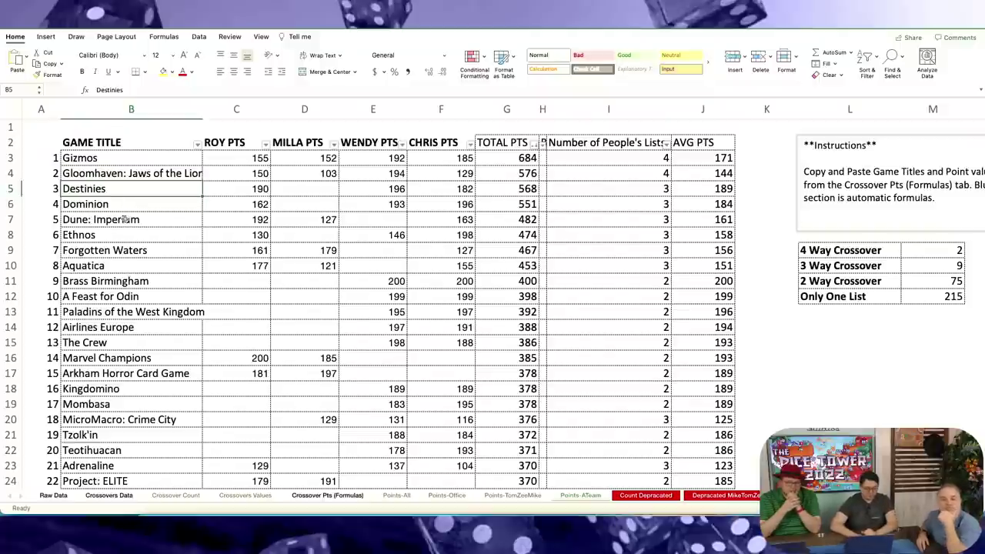
{"action": "left_click", "coordinate": [123, 221]}
{"action": "left_click_drag", "start_coordinate": [11, 204], "coordinate": [13, 216]}
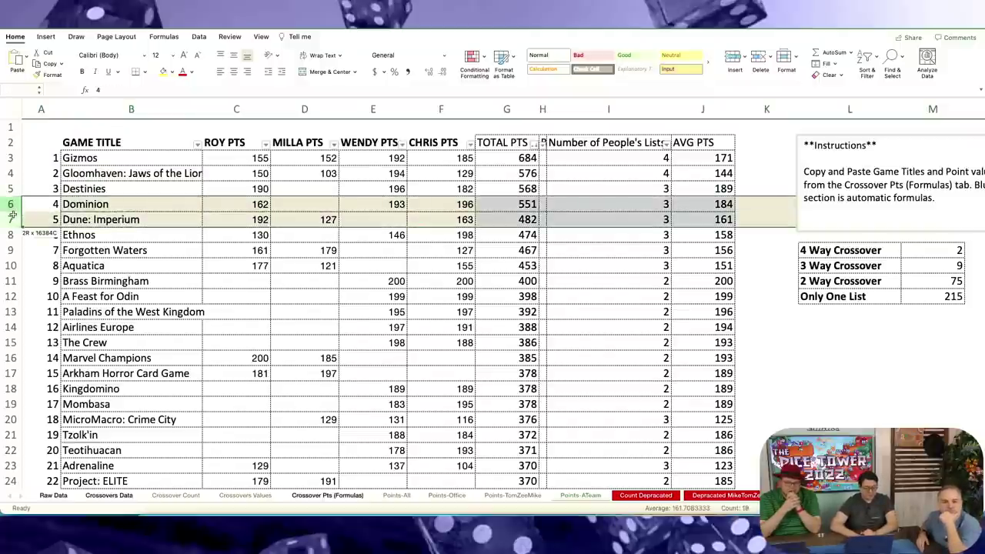
{"action": "left_click", "coordinate": [161, 223]}
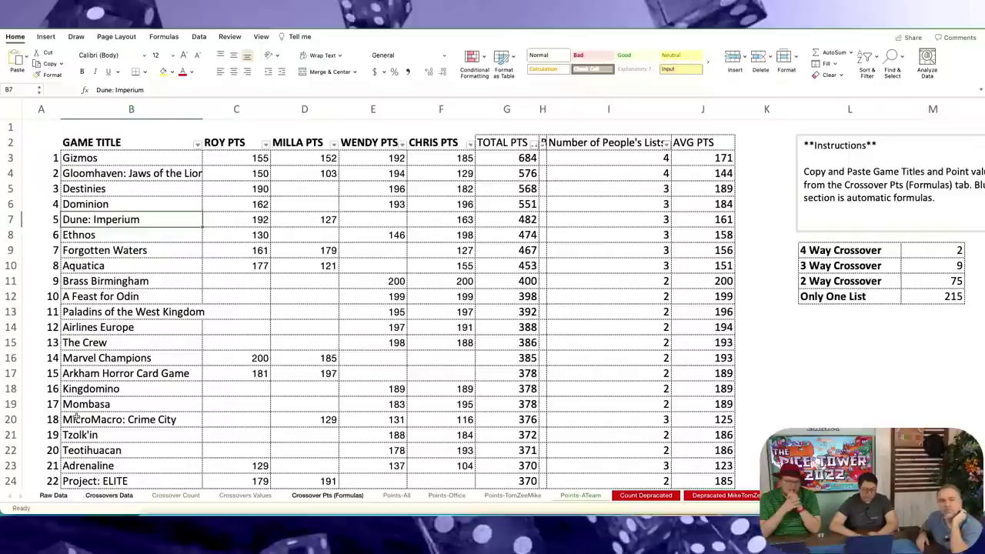
{"action": "left_click", "coordinate": [12, 420]}
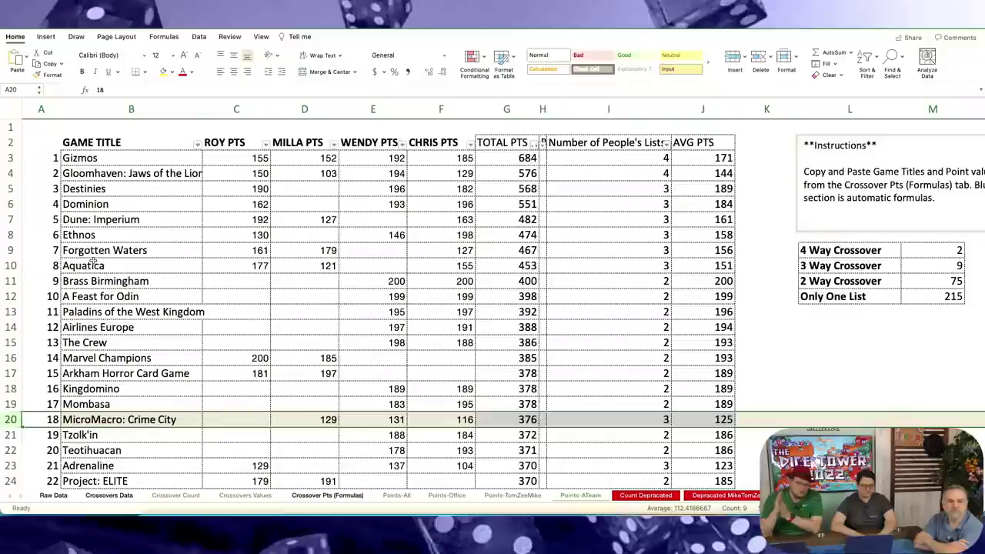
{"action": "left_click", "coordinate": [45, 145]}
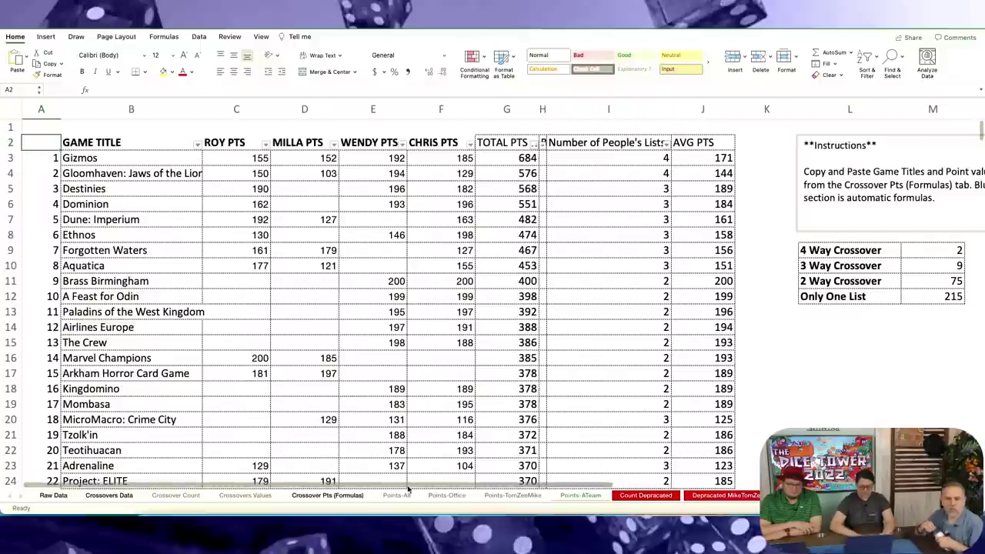
- Switch to the Top 100 YoY Analysis workbook's 22-21 YoY Changes sheet and inspect Ark Nova's 2021 and Change +/- cells
{"action": "right_click", "coordinate": [400, 513]}
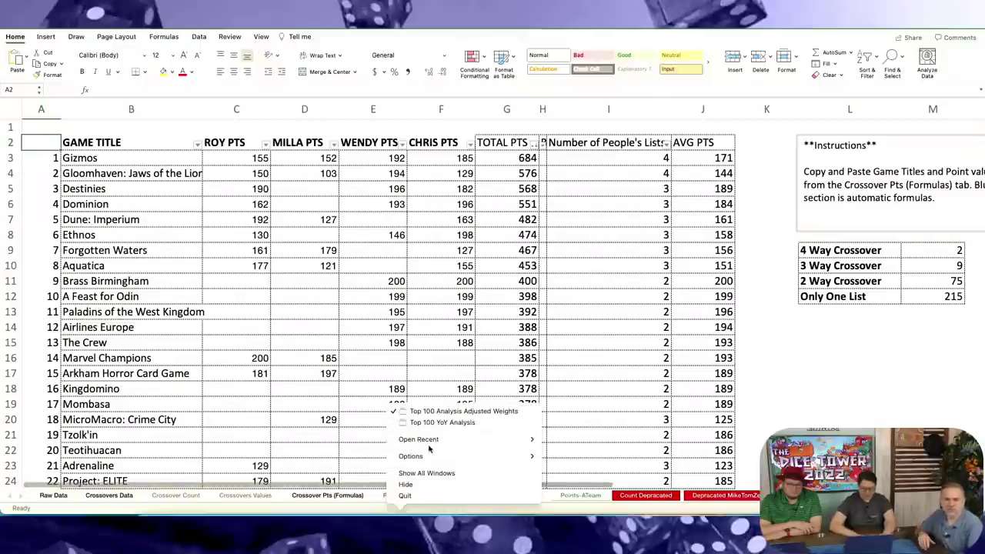
{"action": "left_click", "coordinate": [461, 423]}
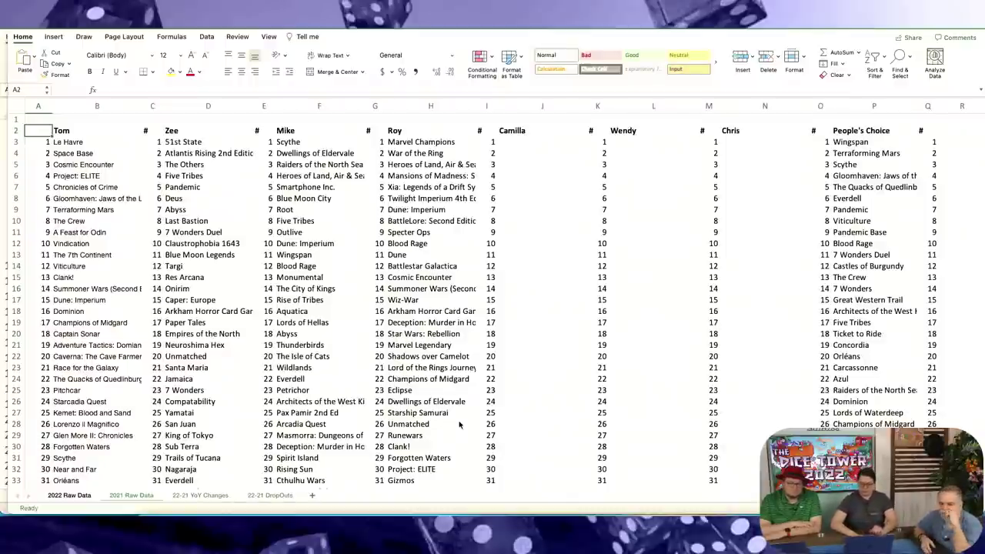
{"action": "left_click", "coordinate": [132, 495]}
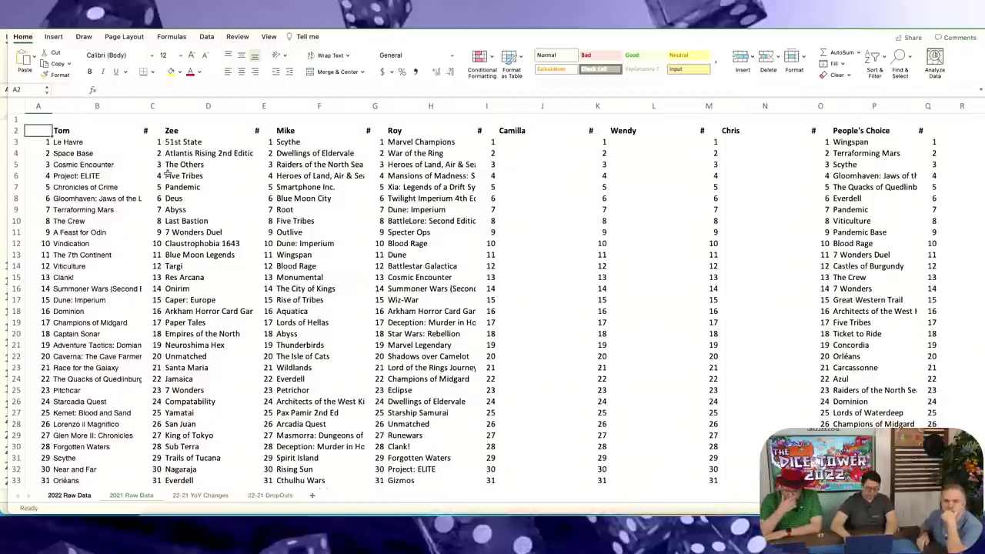
{"action": "key", "text": "ctrl+Page_Down"}
{"action": "key", "text": "ctrl+Page_Down"}
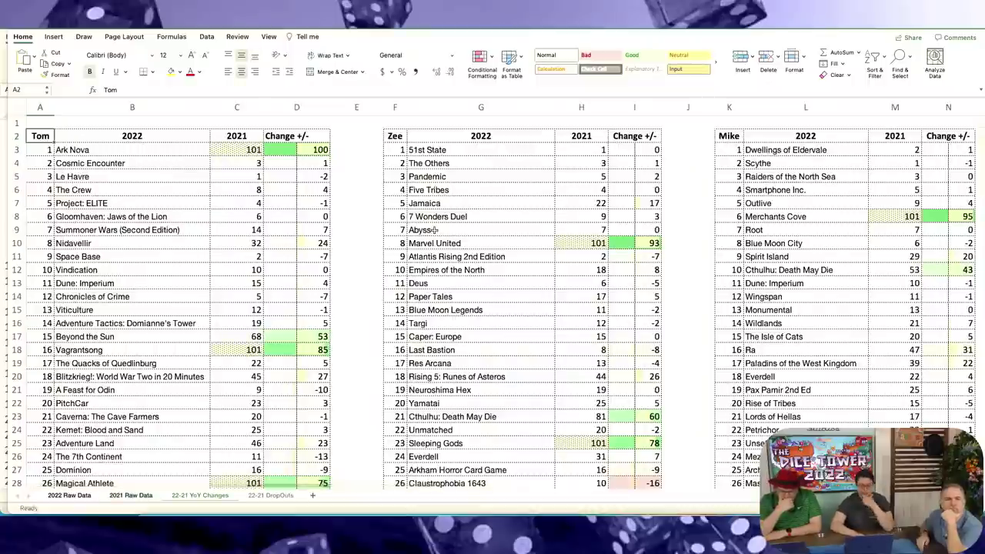
{"action": "left_click", "coordinate": [239, 151]}
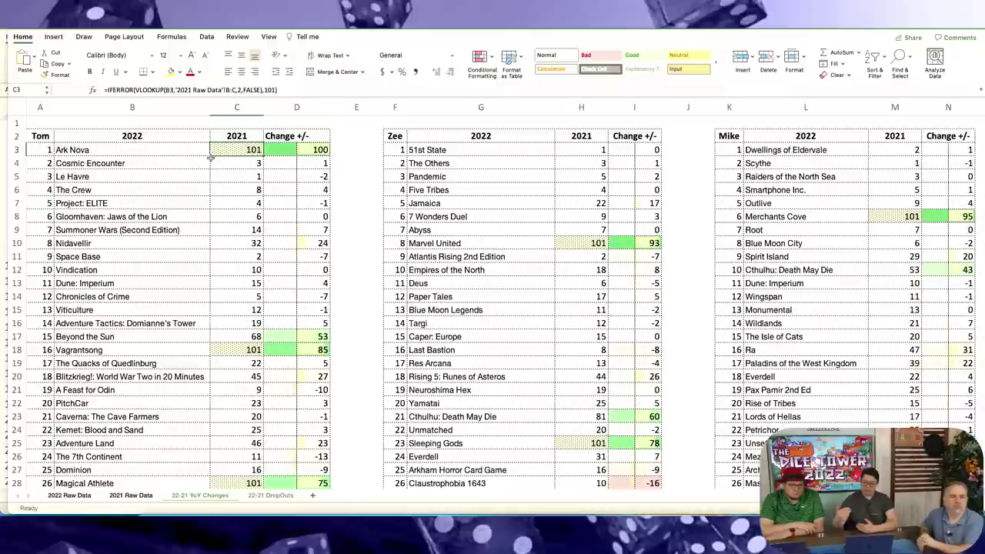
{"action": "left_click", "coordinate": [299, 152]}
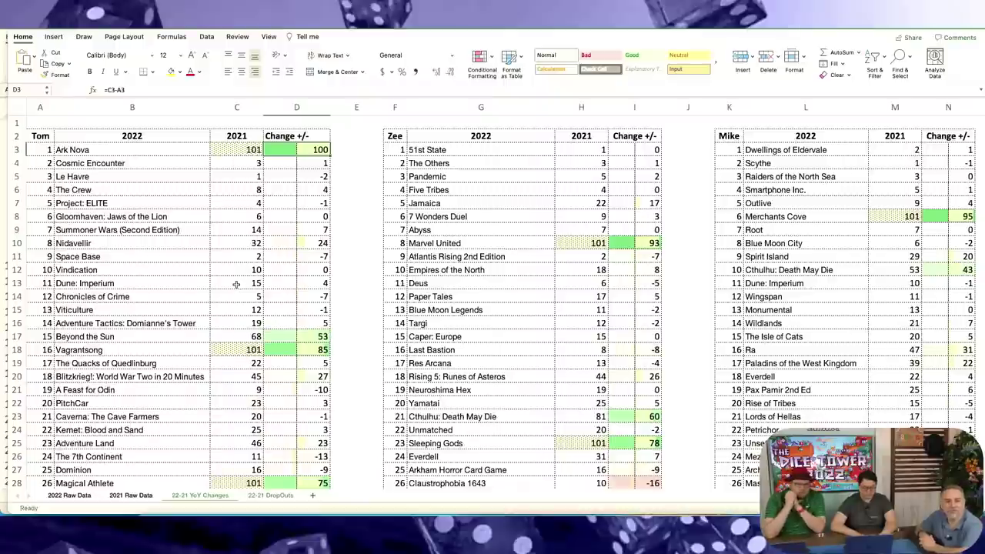
- Add filters to the header row of the first person's list and sort that list by Change +/- in descending order
{"action": "left_click", "coordinate": [43, 136]}
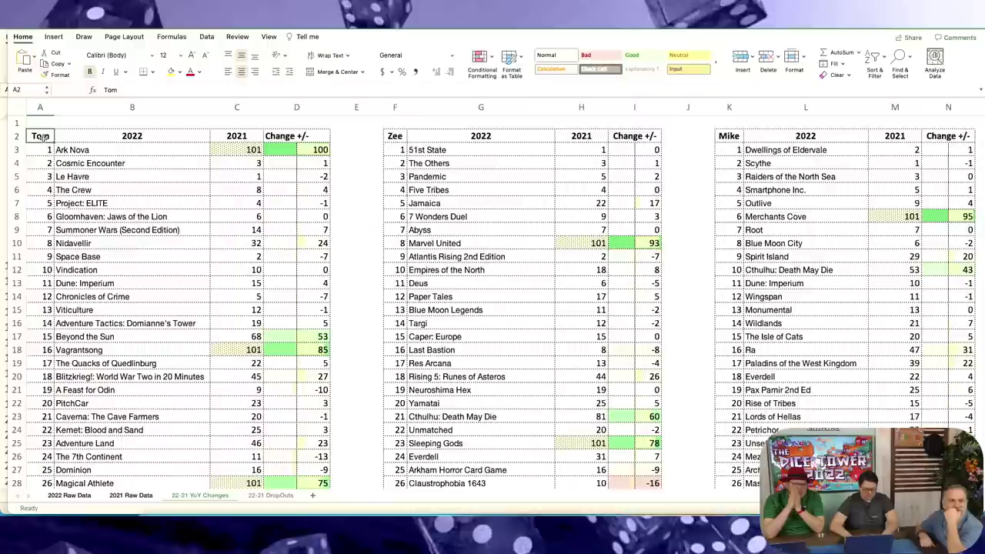
{"action": "key", "text": "ctrl+shift+Right"}
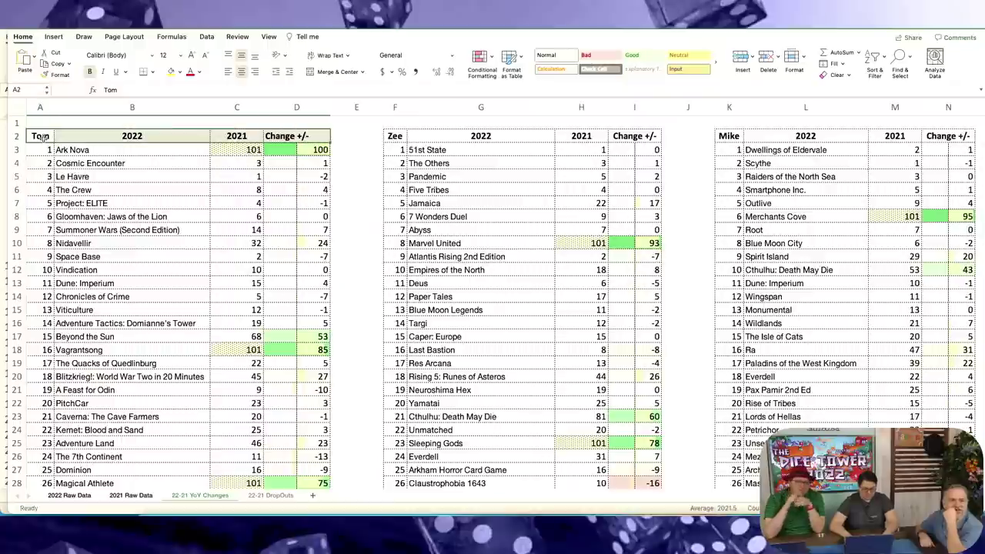
{"action": "key", "text": "super+shift+f"}
{"action": "key", "text": "ctrl+Right"}
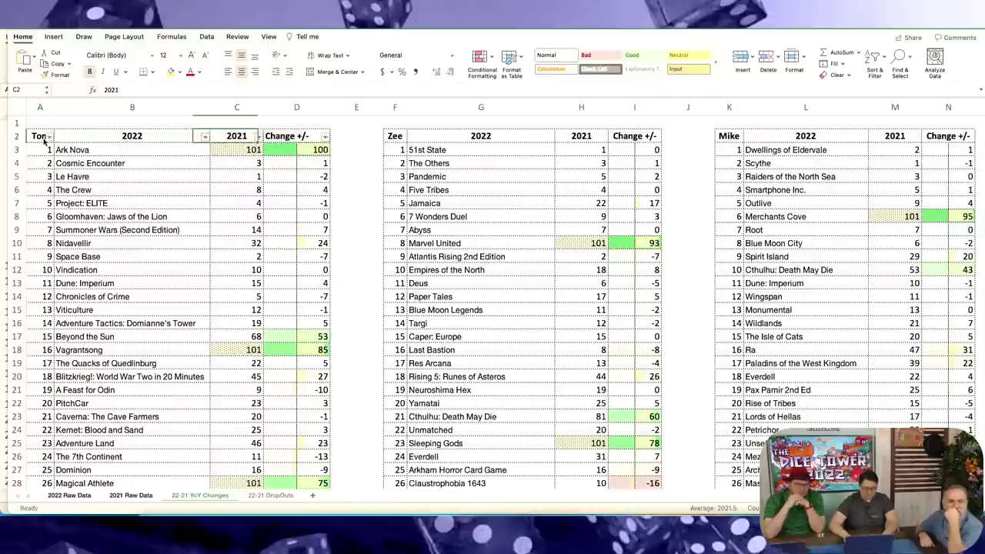
{"action": "key", "text": "ctrl+Down"}
{"action": "key", "text": "ctrl+Up"}
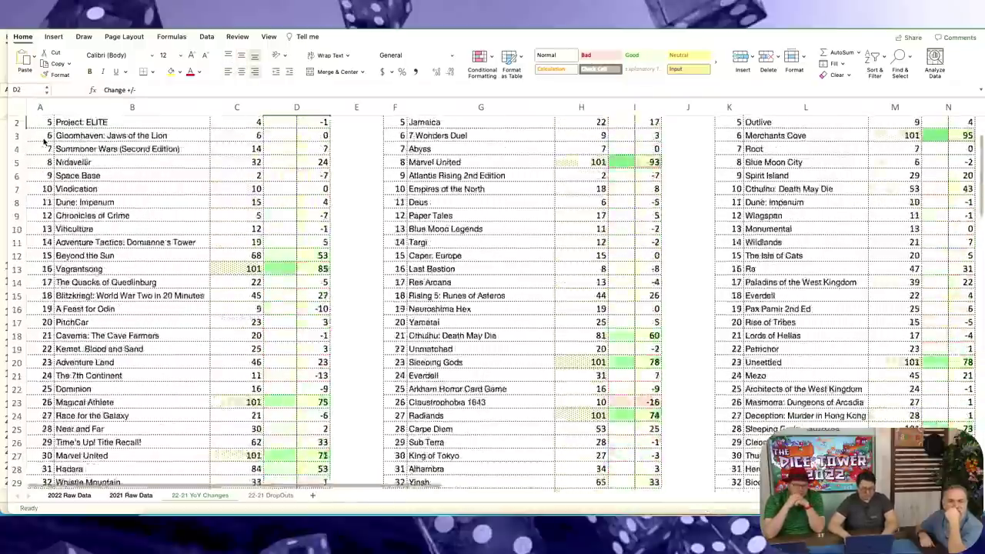
{"action": "key", "text": "alt+Down"}
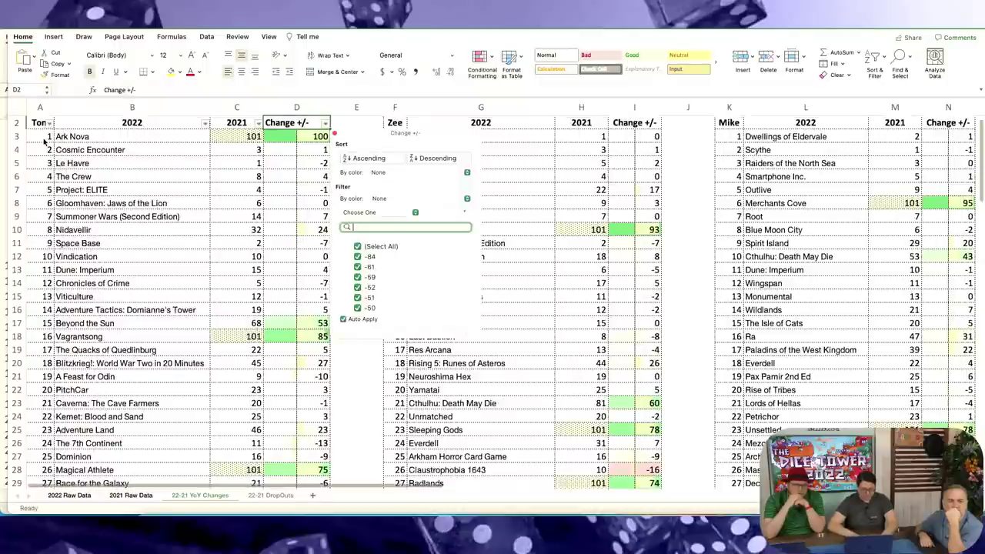
{"action": "left_click", "coordinate": [432, 159]}
{"action": "left_click", "coordinate": [291, 152]}
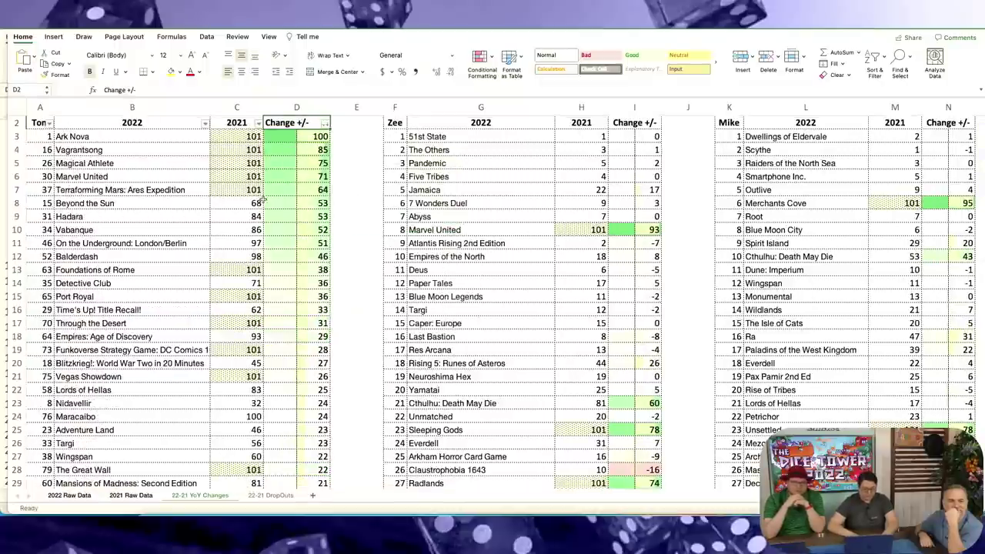
- Highlight the biggest climbers in the sorted list, comparing 2022 and 2021 ranks for Beyond the Sun, Vabanque and On the Underground: London/Berlin
{"action": "left_click", "coordinate": [308, 201]}
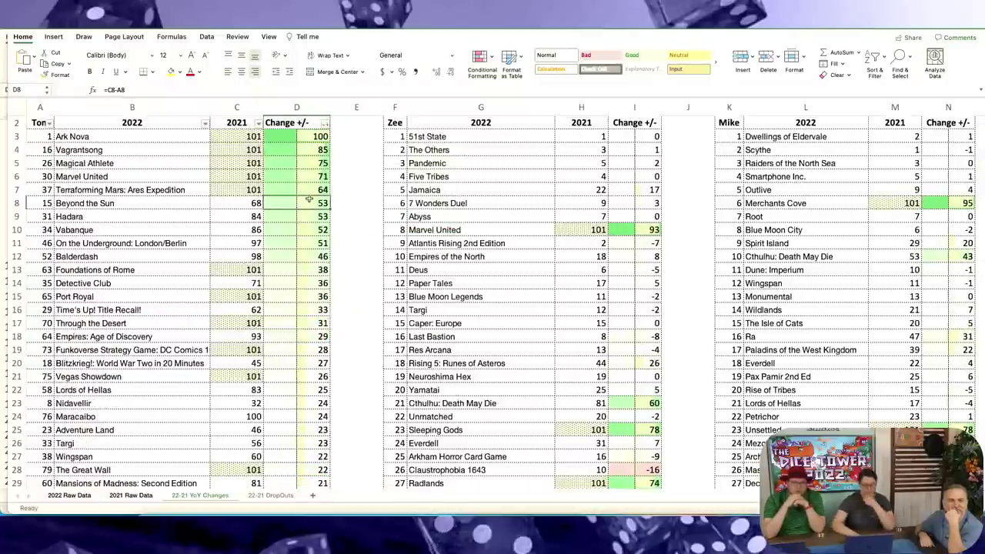
{"action": "left_click", "coordinate": [242, 202]}
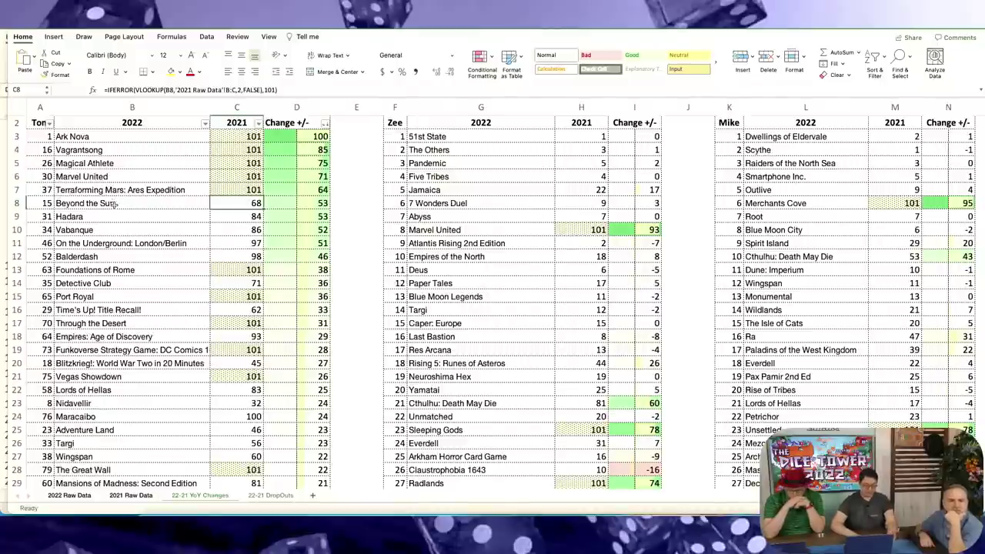
{"action": "left_click", "coordinate": [87, 164]}
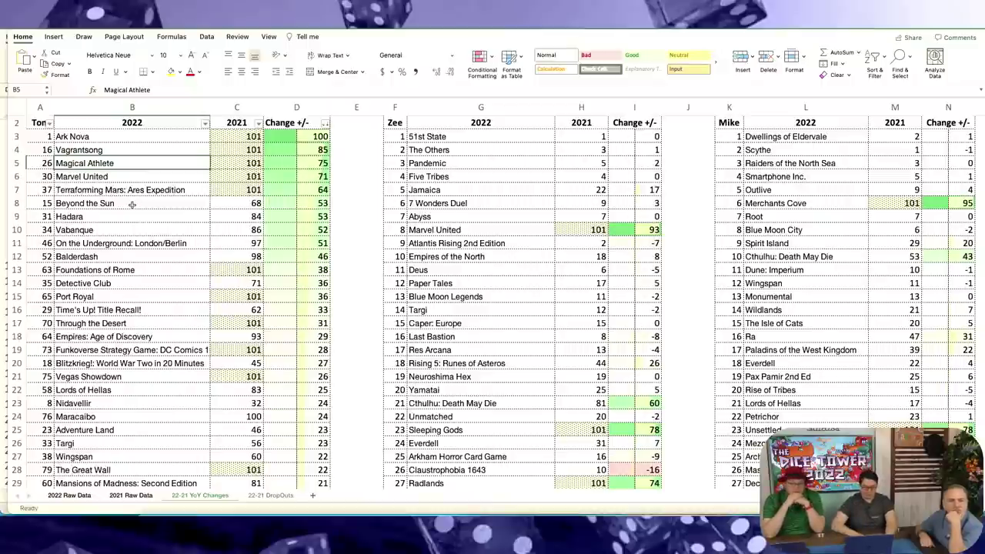
{"action": "left_click", "coordinate": [235, 203]}
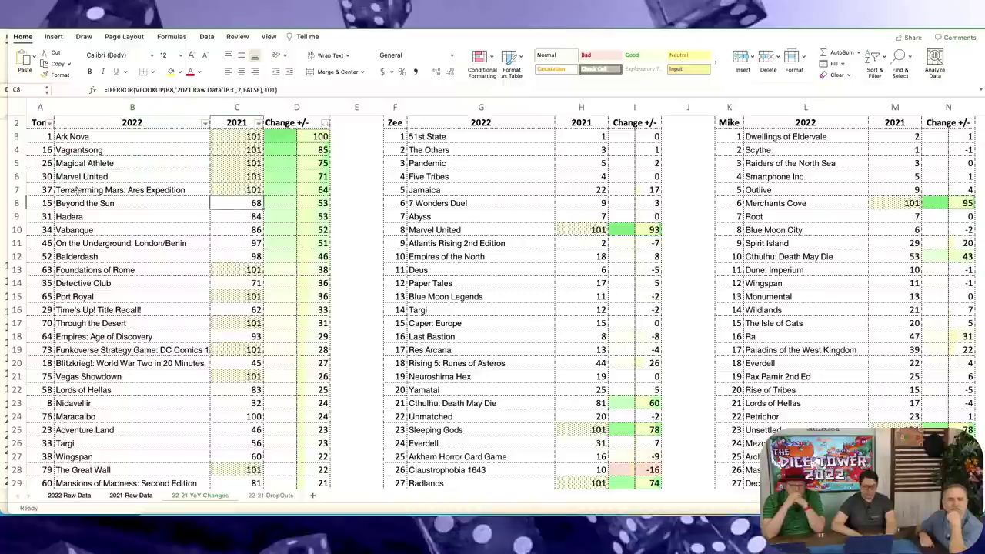
{"action": "left_click", "coordinate": [46, 204]}
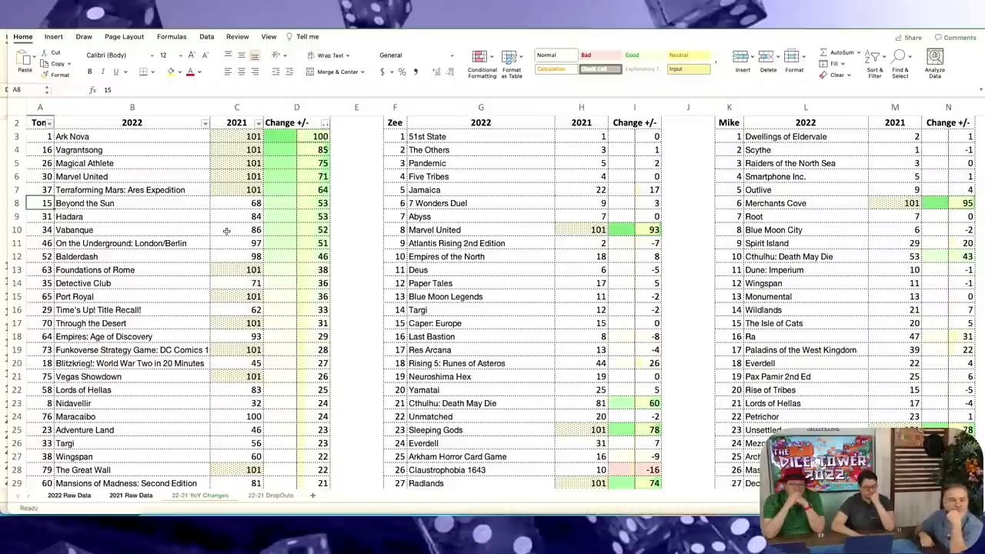
{"action": "left_click_drag", "start_coordinate": [229, 230], "coordinate": [48, 229]}
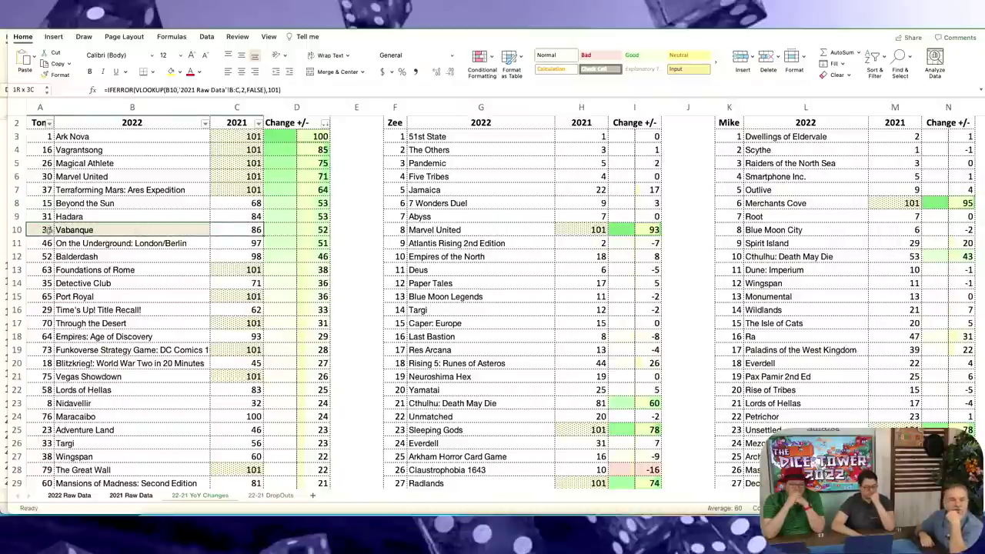
{"action": "left_click", "coordinate": [220, 247]}
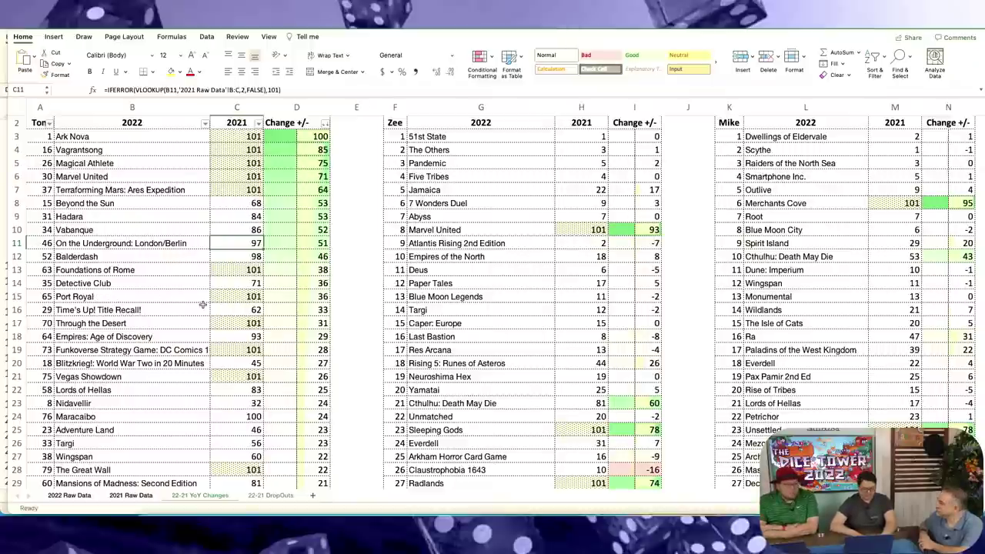
- Examine the rest of the sorted list down to the games with the largest rank losses, ending at Terraforming Mars
{"action": "scroll", "coordinate": [203, 305], "scroll_direction": "down", "scroll_amount": 5}
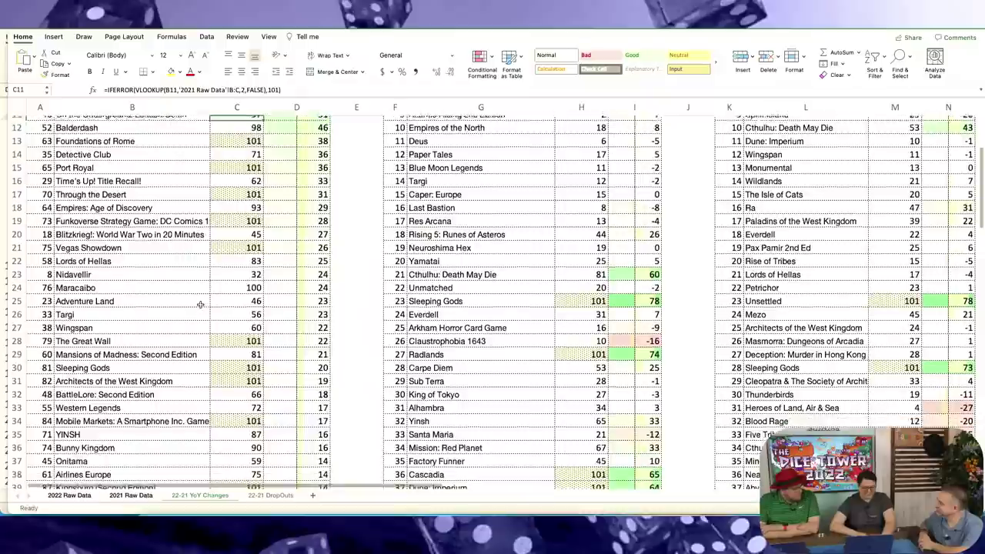
{"action": "scroll", "coordinate": [202, 291], "scroll_direction": "down", "scroll_amount": 2}
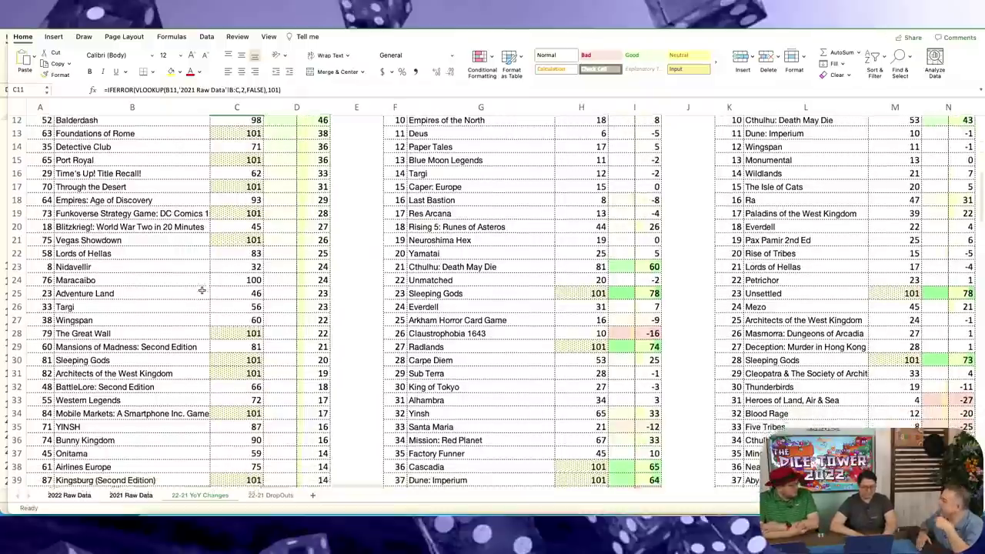
{"action": "scroll", "coordinate": [202, 291], "scroll_direction": "down", "scroll_amount": 3}
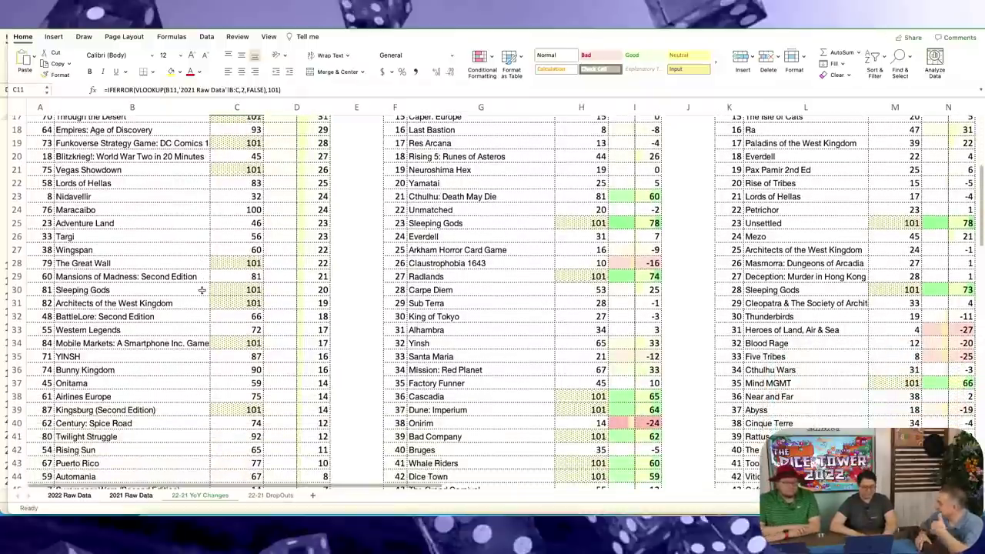
{"action": "scroll", "coordinate": [202, 290], "scroll_direction": "down", "scroll_amount": 1}
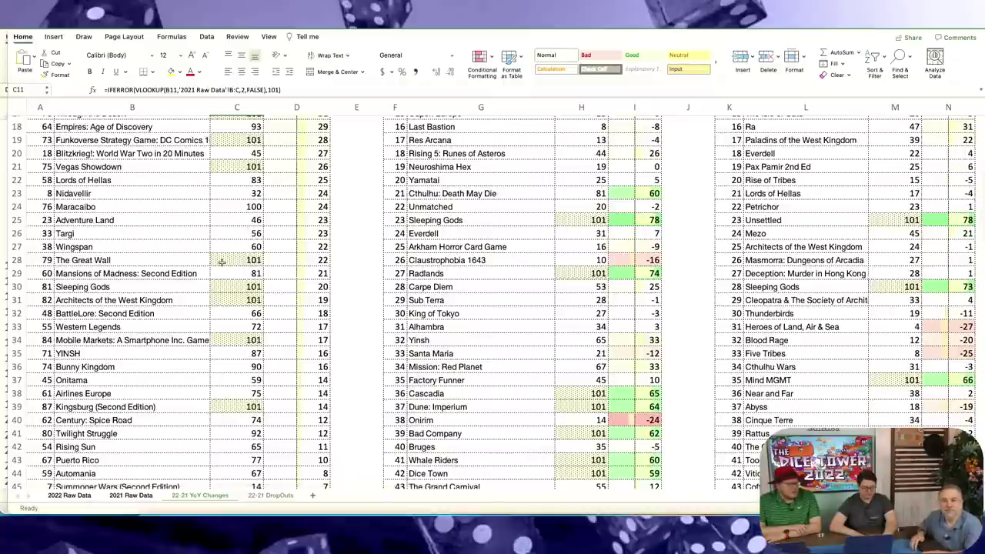
{"action": "scroll", "coordinate": [221, 262], "scroll_direction": "down", "scroll_amount": 10}
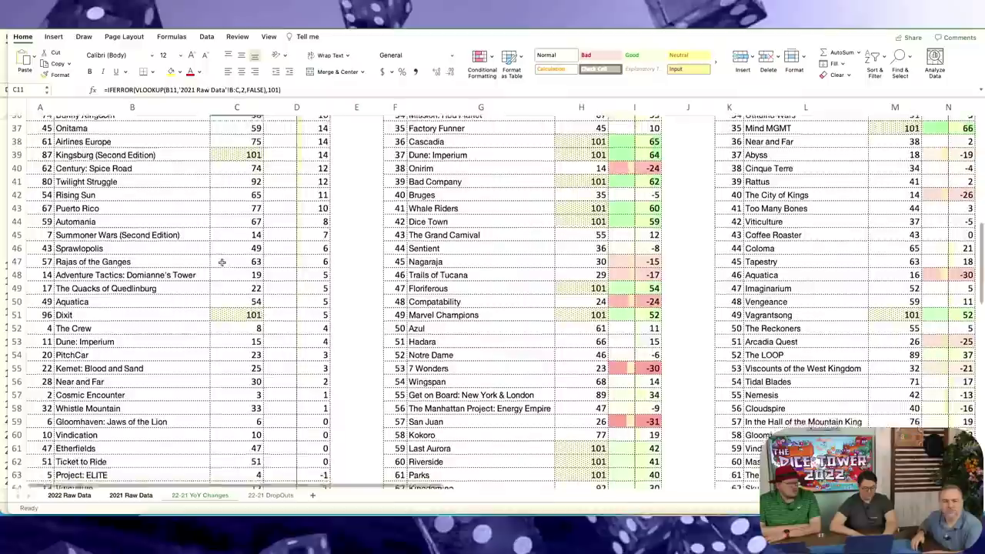
{"action": "scroll", "coordinate": [222, 262], "scroll_direction": "down", "scroll_amount": 6}
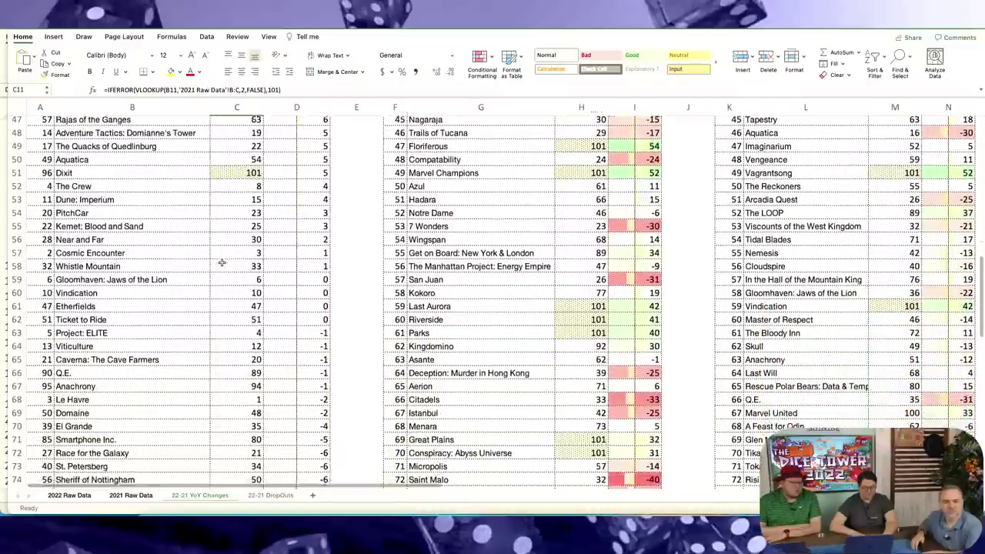
{"action": "scroll", "coordinate": [221, 262], "scroll_direction": "down", "scroll_amount": 8}
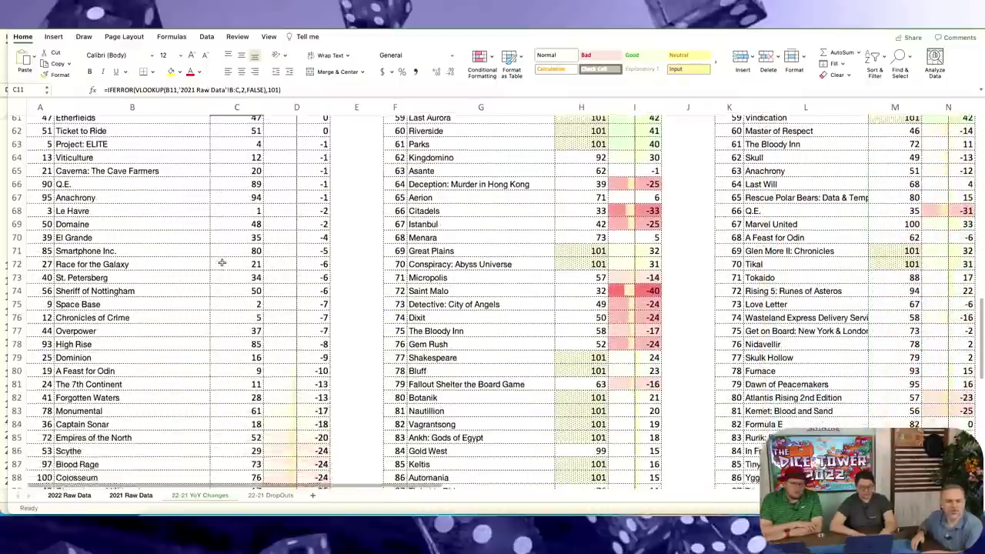
{"action": "scroll", "coordinate": [221, 262], "scroll_direction": "down", "scroll_amount": 7}
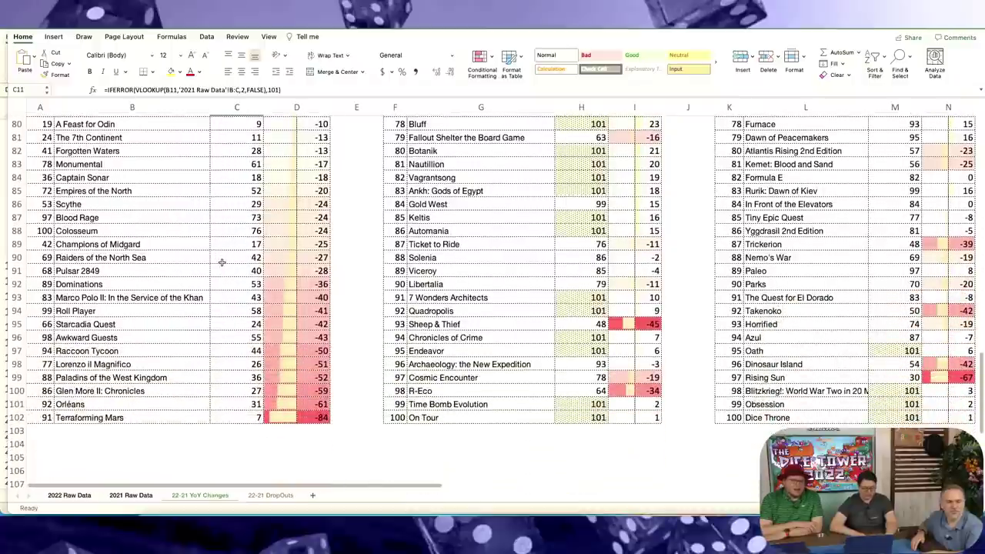
{"action": "scroll", "coordinate": [222, 262], "scroll_direction": "up", "scroll_amount": 2}
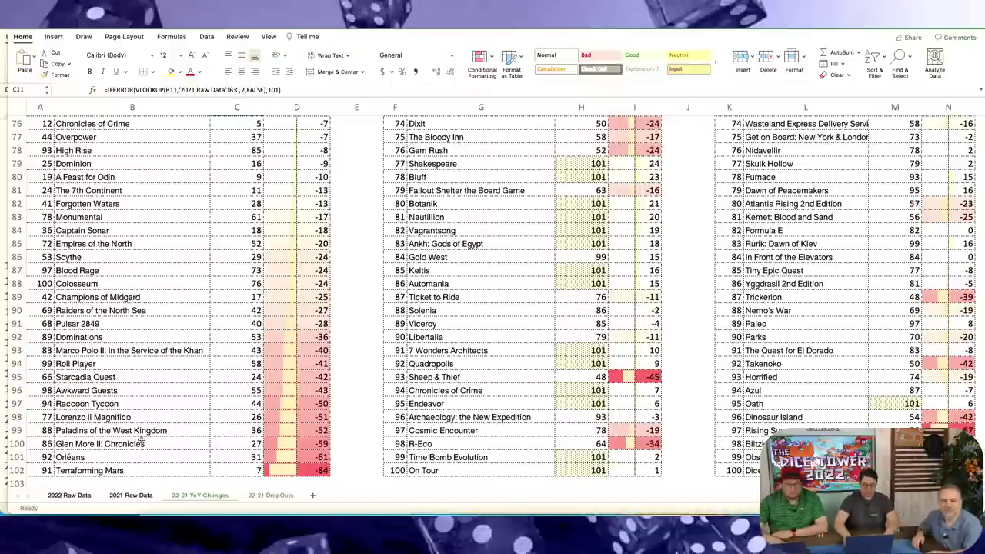
- Open the 22-21 DropOuts sheet and inspect the Spaces Fallen cell for Clank!
{"action": "key", "text": "ctrl+Page_Down"}
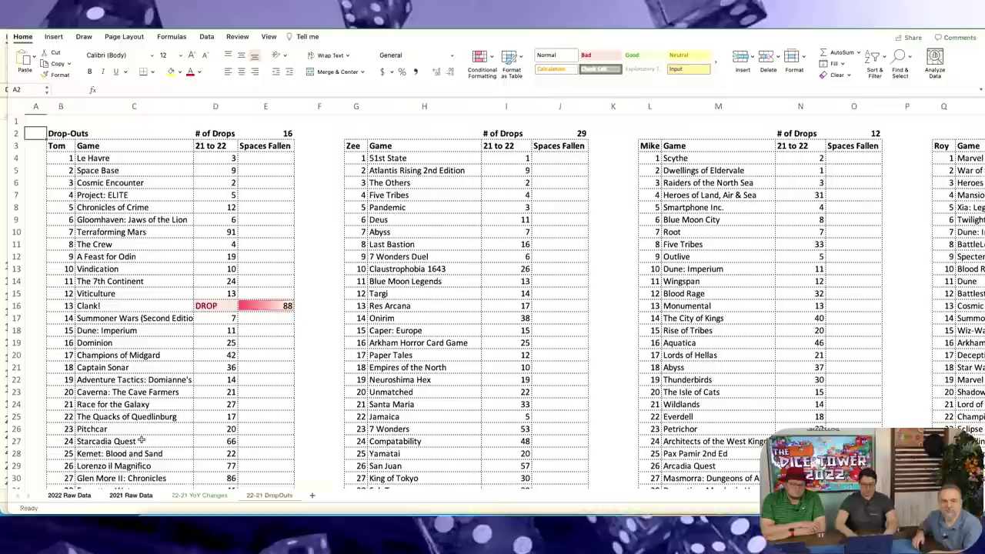
{"action": "left_click", "coordinate": [248, 306]}
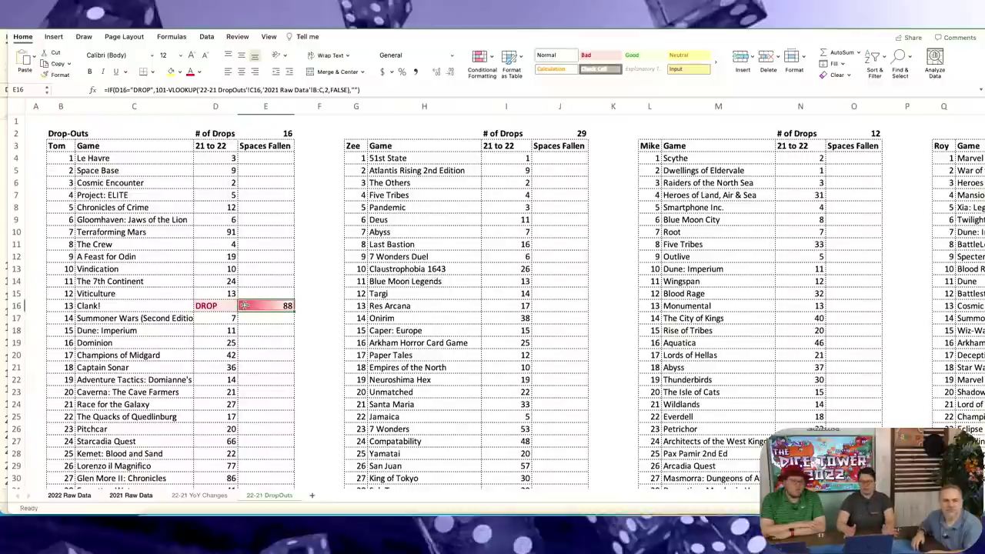
- Examine the dropped games and spaces fallen in the drop-out lists, from Clank! down to rank 100, and return to the first rows
{"action": "left_click", "coordinate": [115, 307]}
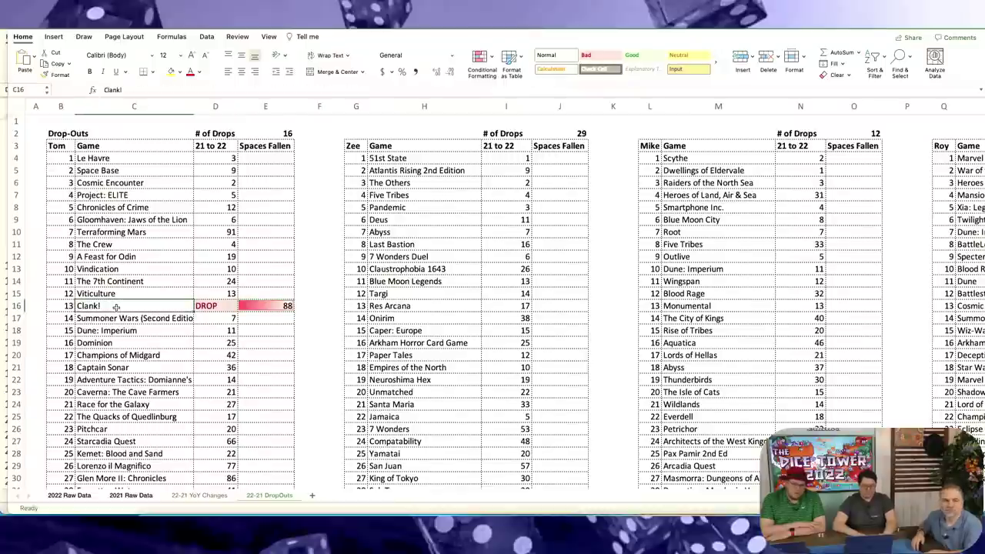
{"action": "scroll", "coordinate": [150, 275], "scroll_direction": "down", "scroll_amount": 5}
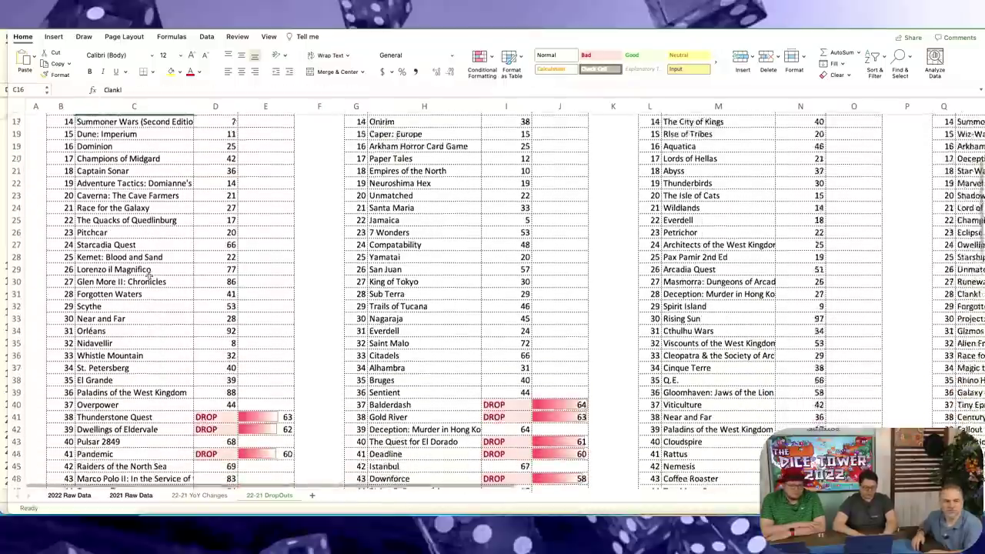
{"action": "scroll", "coordinate": [150, 278], "scroll_direction": "down", "scroll_amount": 4}
{"action": "scroll", "coordinate": [149, 276], "scroll_direction": "down", "scroll_amount": 2}
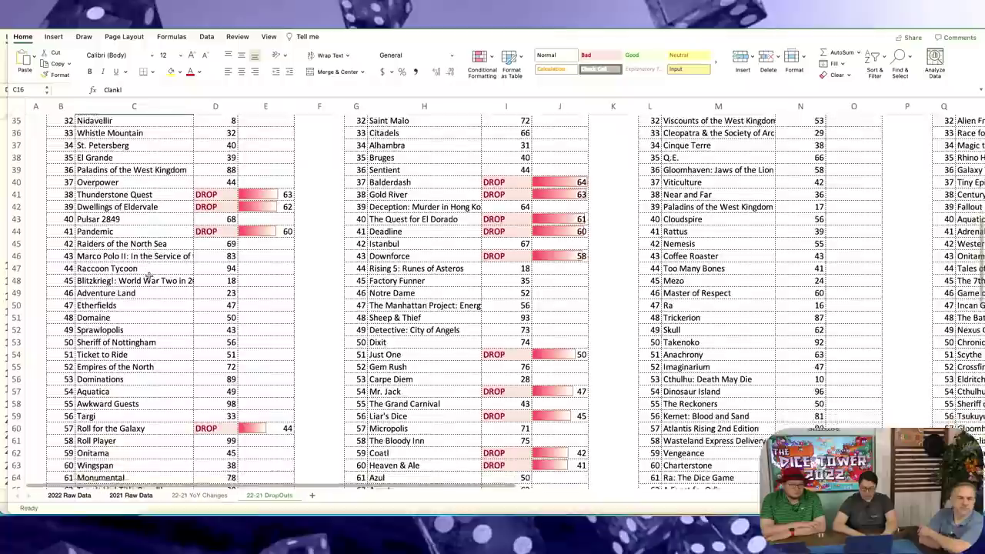
{"action": "scroll", "coordinate": [148, 275], "scroll_direction": "down", "scroll_amount": 2}
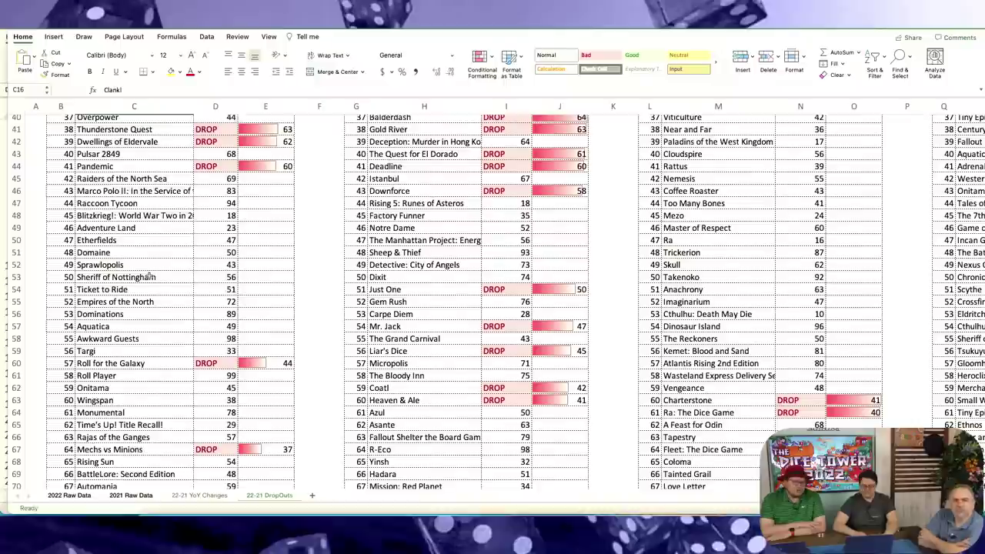
{"action": "scroll", "coordinate": [167, 226], "scroll_direction": "up", "scroll_amount": 1}
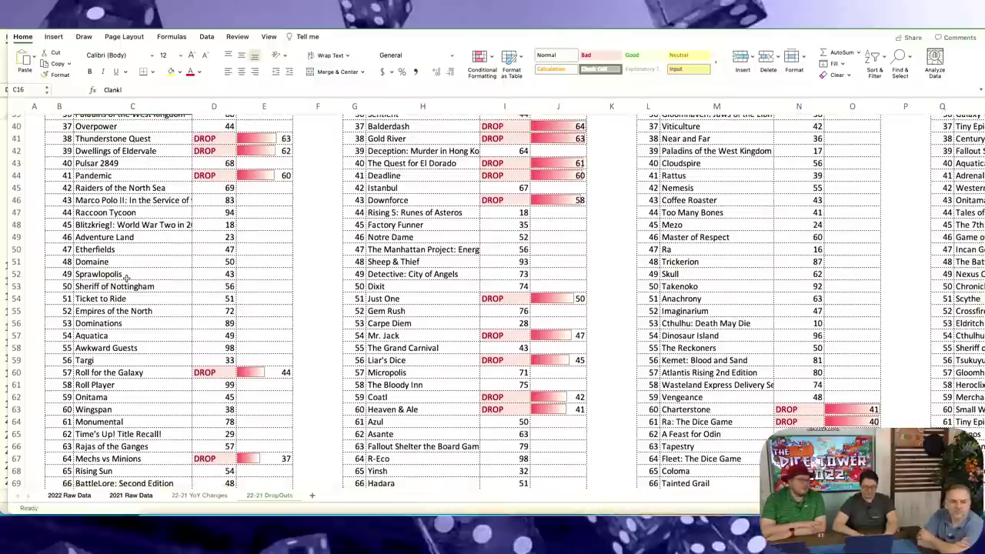
{"action": "scroll", "coordinate": [125, 277], "scroll_direction": "down", "scroll_amount": 6}
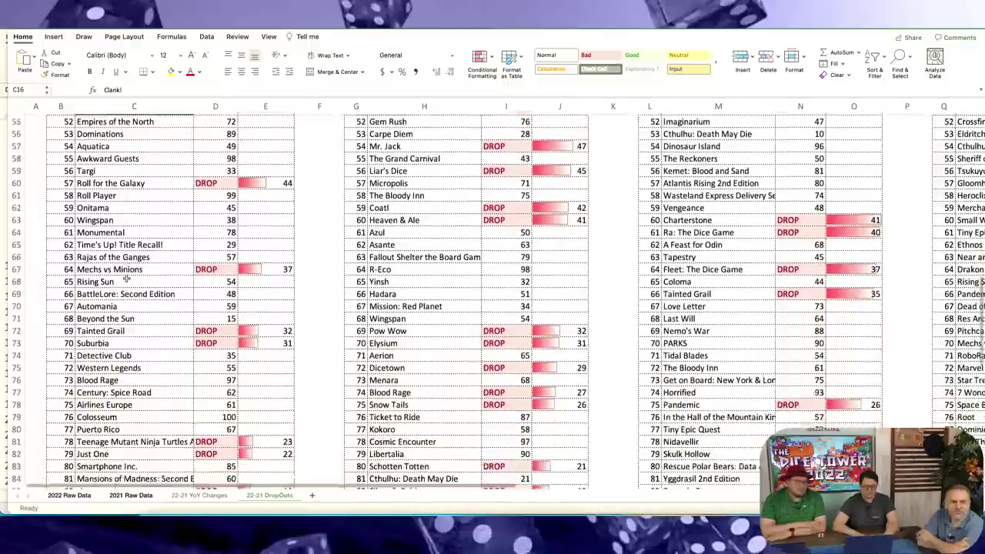
{"action": "scroll", "coordinate": [126, 277], "scroll_direction": "down", "scroll_amount": 1}
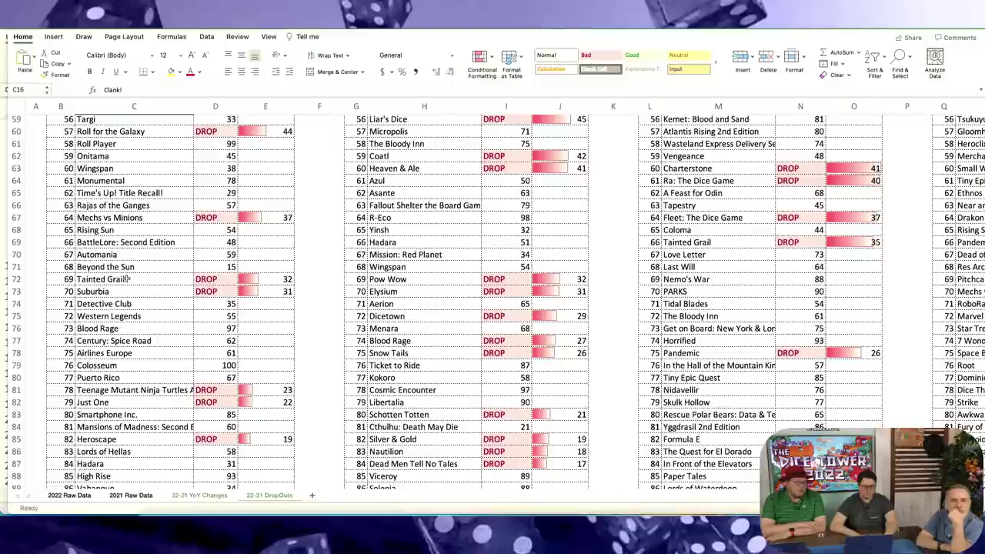
{"action": "scroll", "coordinate": [126, 278], "scroll_direction": "down", "scroll_amount": 1}
{"action": "scroll", "coordinate": [125, 279], "scroll_direction": "down", "scroll_amount": 5}
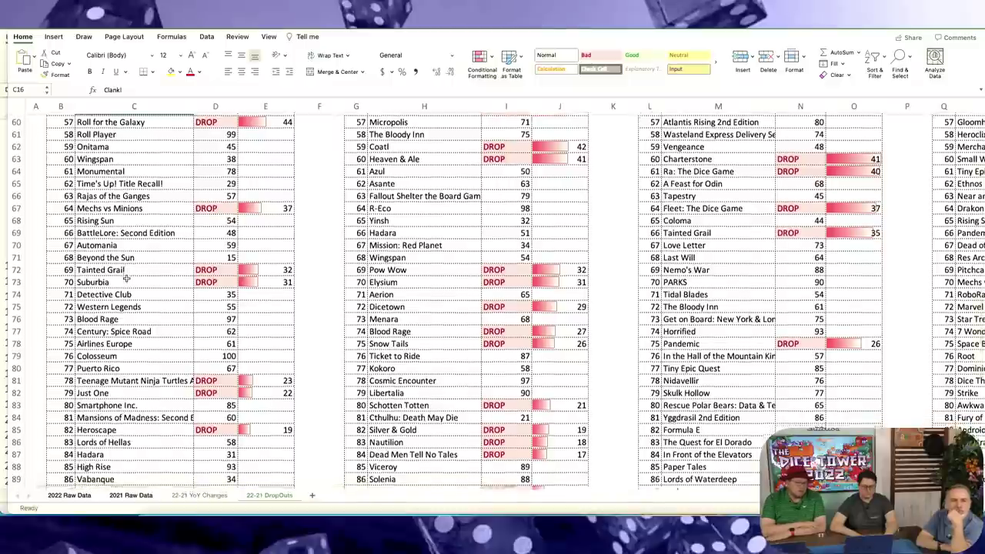
{"action": "scroll", "coordinate": [125, 279], "scroll_direction": "up", "scroll_amount": 1}
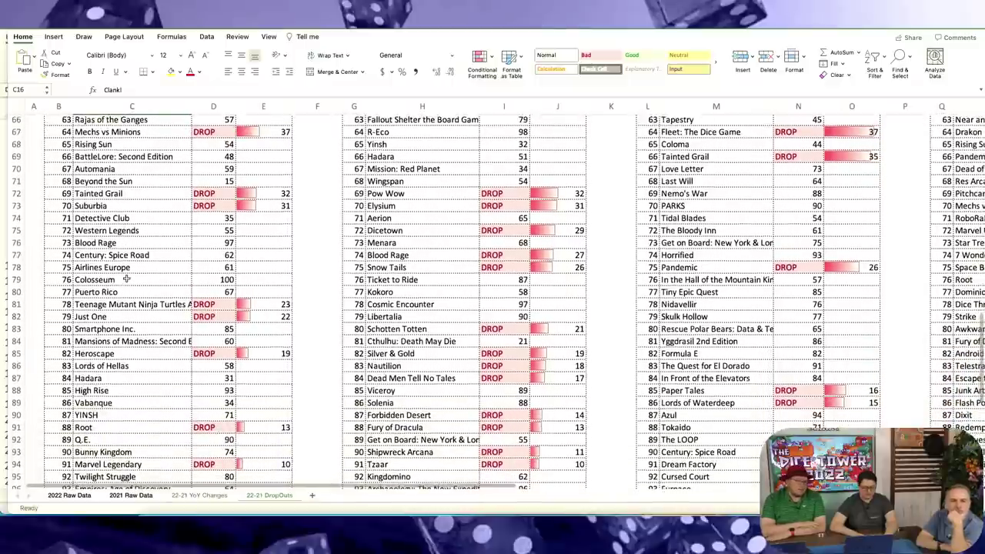
{"action": "scroll", "coordinate": [125, 278], "scroll_direction": "down", "scroll_amount": 4}
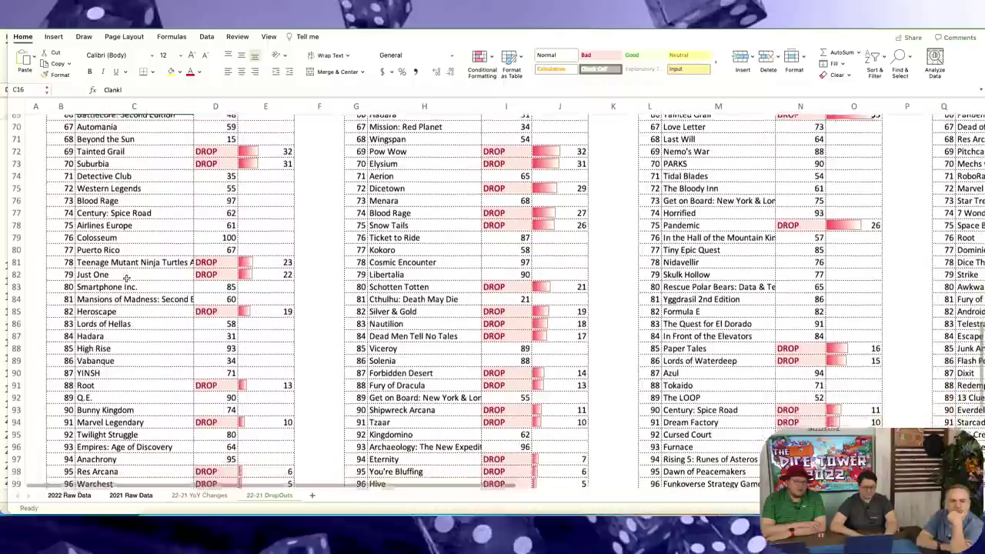
{"action": "scroll", "coordinate": [126, 279], "scroll_direction": "down", "scroll_amount": 2}
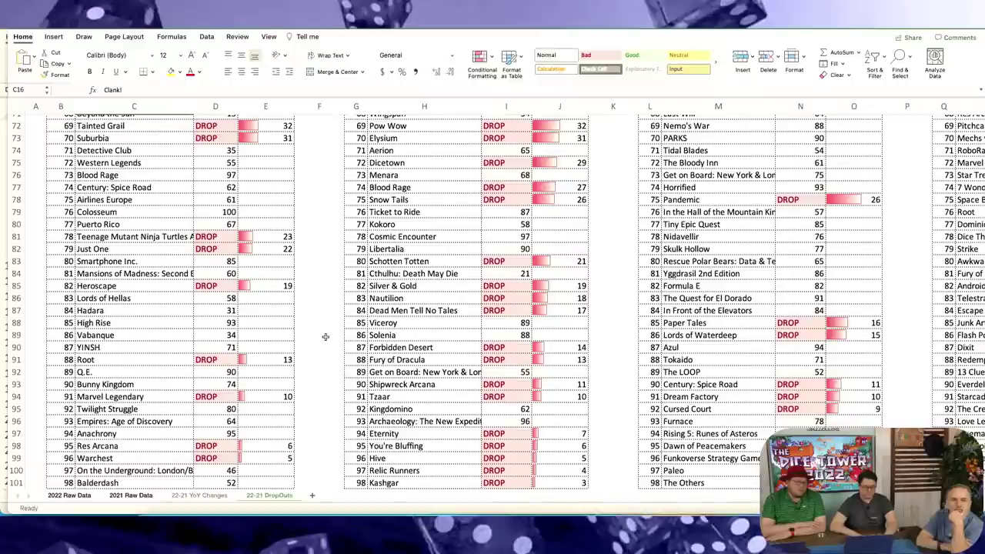
{"action": "scroll", "coordinate": [326, 336], "scroll_direction": "down", "scroll_amount": 3}
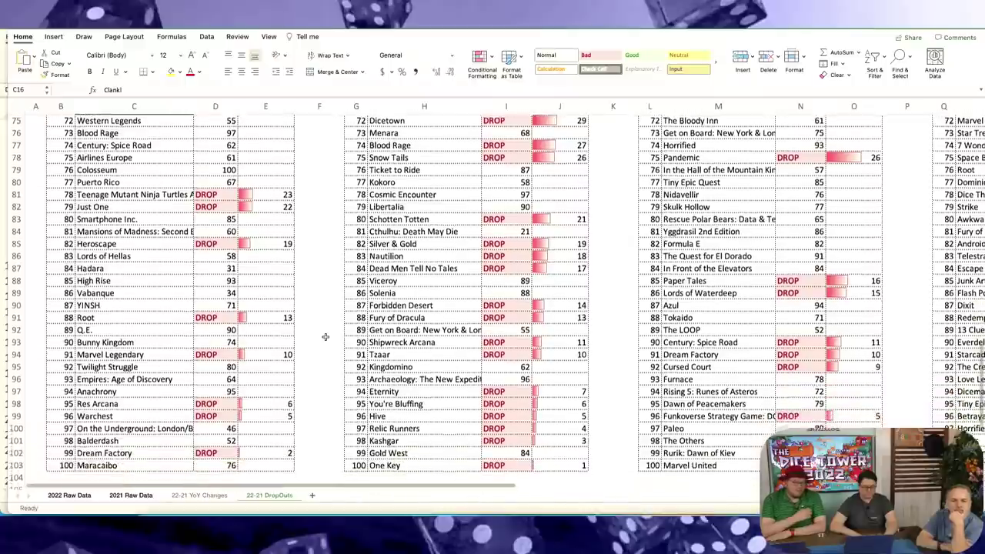
{"action": "scroll", "coordinate": [325, 337], "scroll_direction": "up", "scroll_amount": 1}
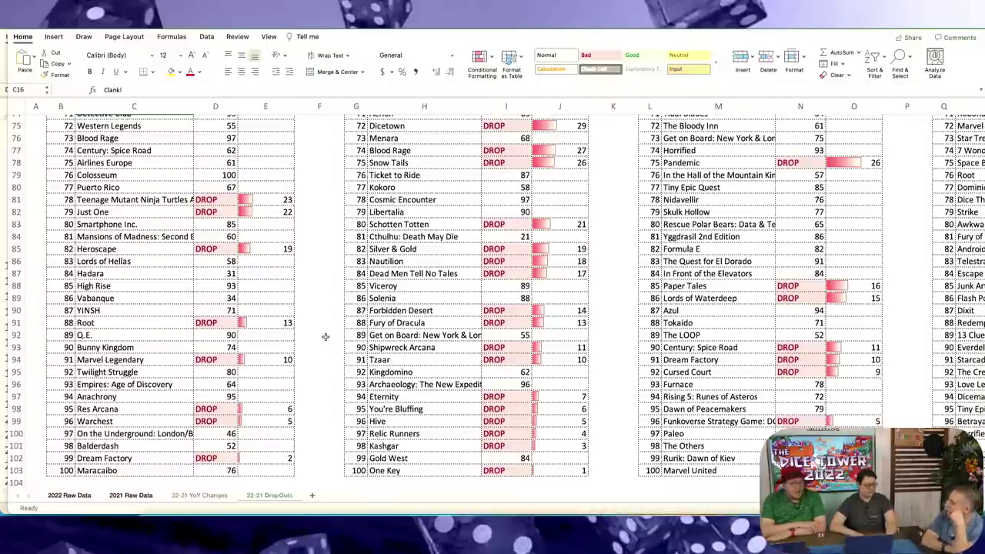
{"action": "scroll", "coordinate": [326, 336], "scroll_direction": "up", "scroll_amount": 1}
{"action": "scroll", "coordinate": [325, 336], "scroll_direction": "up", "scroll_amount": 20}
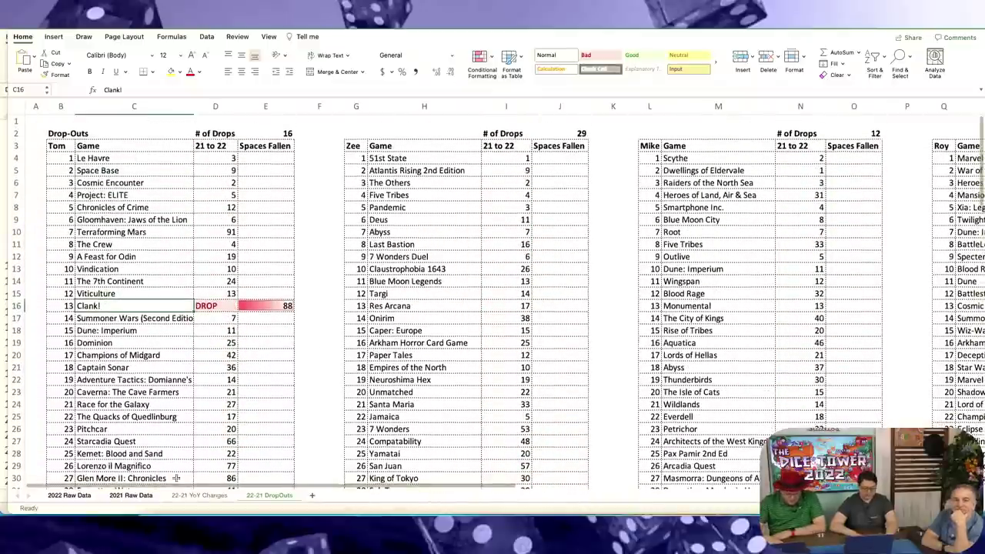
- Return to the 22-21 YoY Changes sheet and remove the filters from the first person's list
{"action": "left_click", "coordinate": [200, 497]}
{"action": "scroll", "coordinate": [198, 234], "scroll_direction": "up", "scroll_amount": 14}
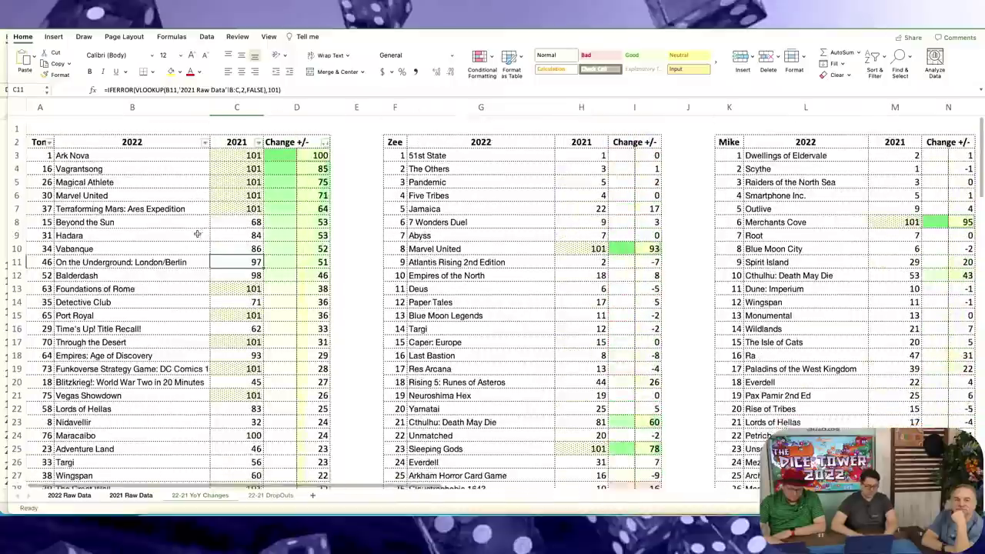
{"action": "key", "text": "ctrl+shift+l"}
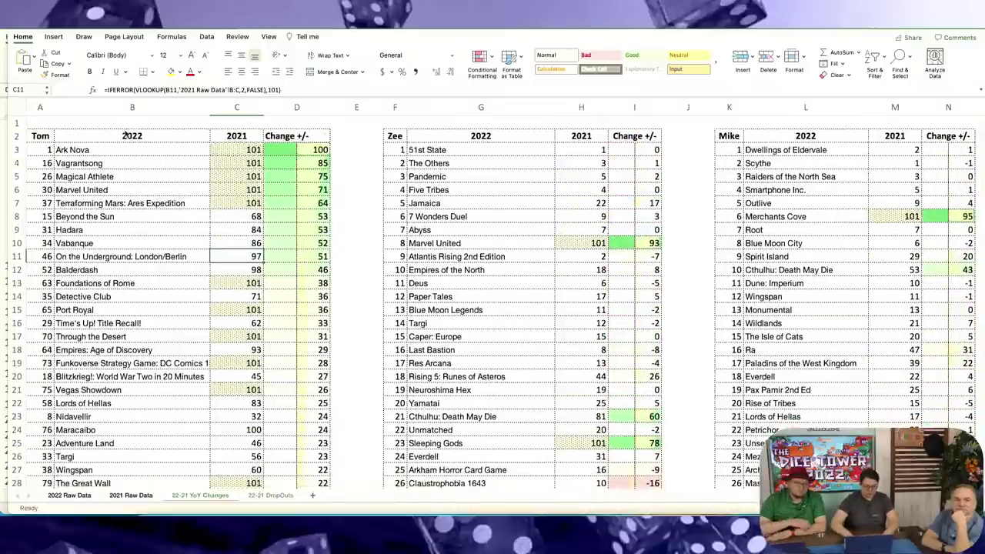
- Add filters to the header row of the second person's list
{"action": "key", "text": "Right"}
{"action": "key", "text": "Right"}
{"action": "key", "text": "Right"}
{"action": "key", "text": "Right"}
{"action": "key", "text": "ctrl+Up"}
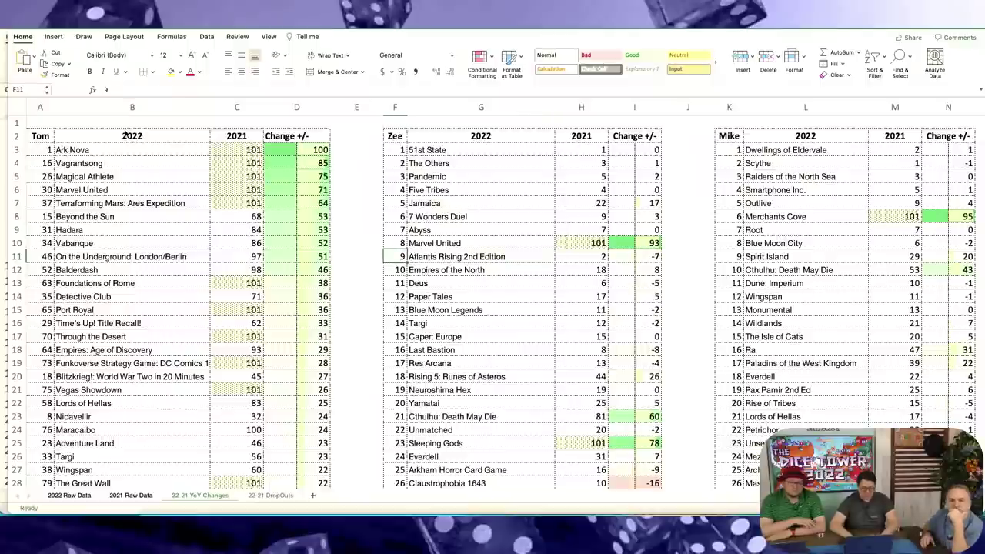
{"action": "key", "text": "shift+Right"}
{"action": "key", "text": "shift+Right"}
{"action": "key", "text": "ctrl+shift+l"}
- Sort the second person's list by Change +/- in descending order
{"action": "key", "text": "Right"}
{"action": "key", "text": "Right"}
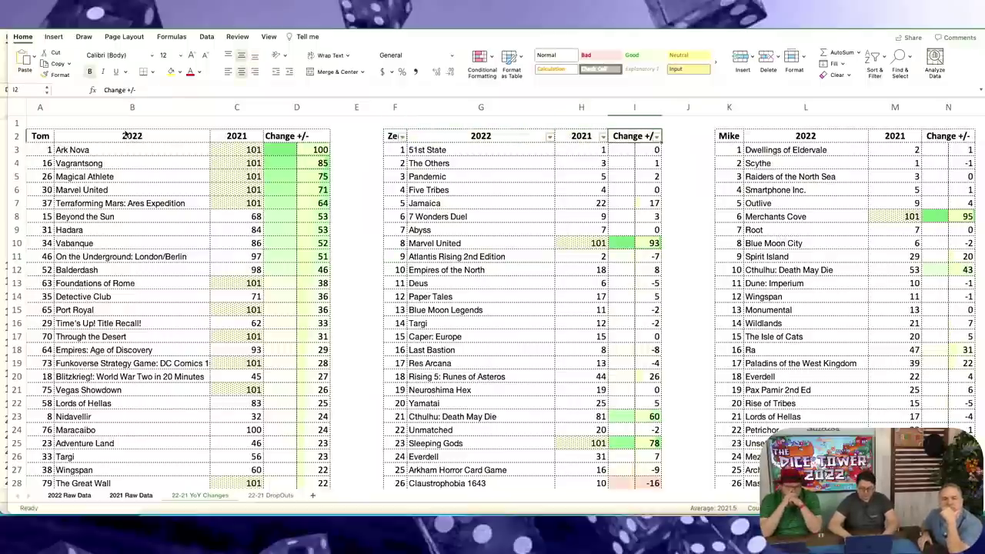
{"action": "key", "text": "alt+Down"}
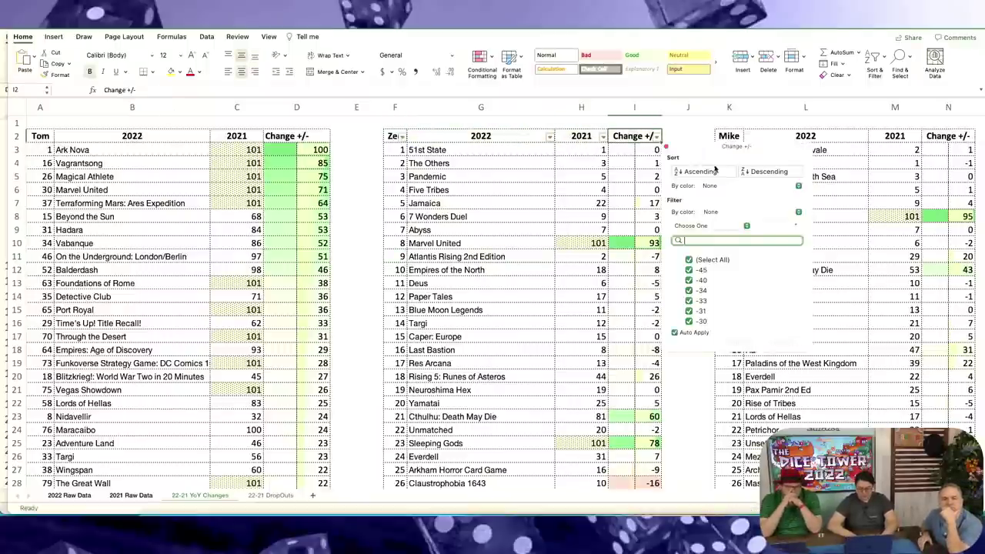
{"action": "left_click", "coordinate": [767, 171]}
{"action": "left_click", "coordinate": [604, 171]}
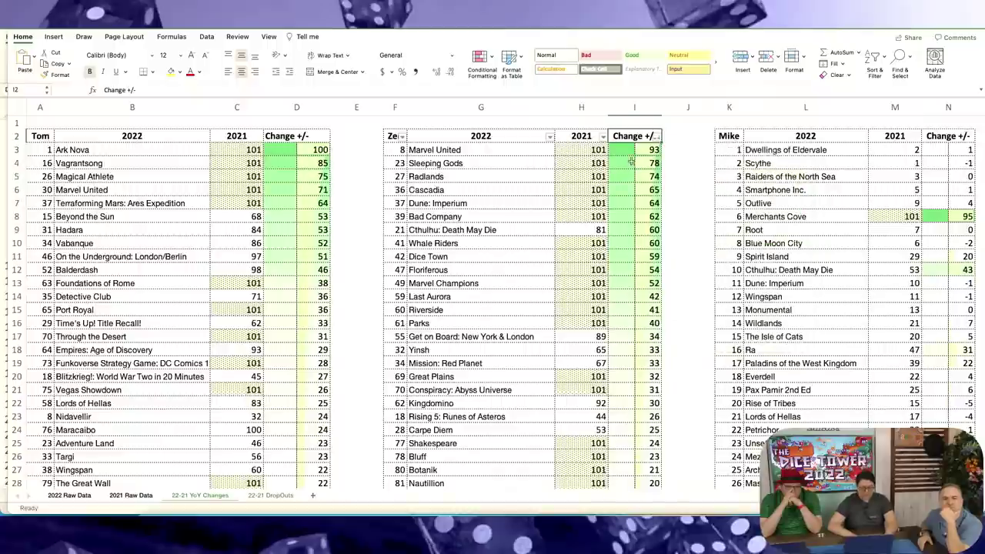
- Inspect the climbers in the second person's sorted list, including Cthulhu: Death May Die, Get on Board: New York & London and Kingdomino
{"action": "left_click", "coordinate": [633, 164]}
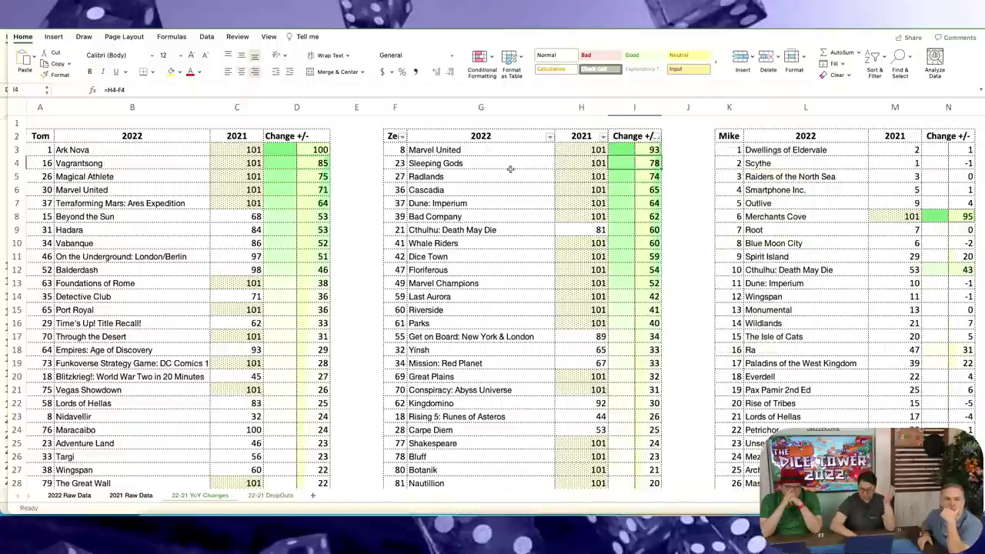
{"action": "left_click", "coordinate": [494, 229]}
{"action": "left_click", "coordinate": [573, 235]}
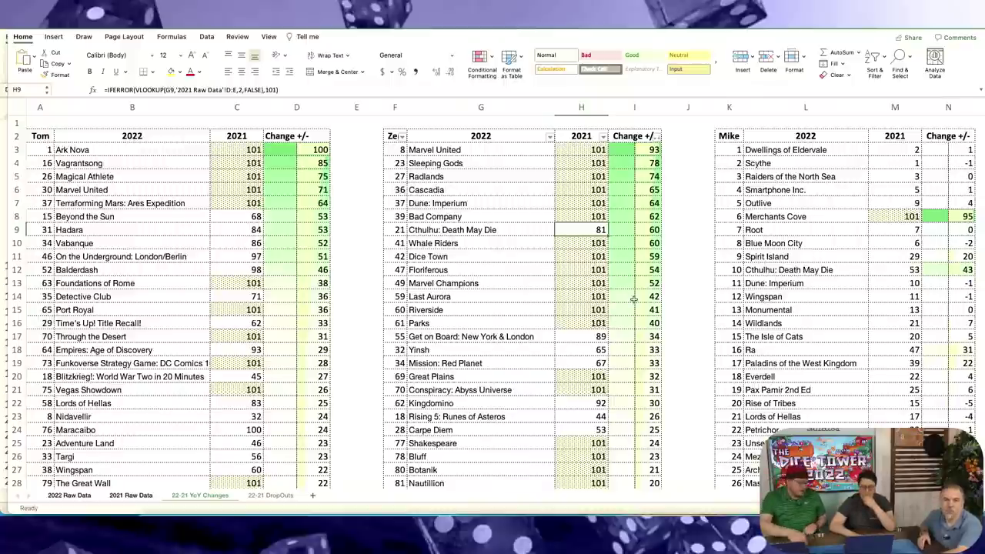
{"action": "scroll", "coordinate": [616, 314], "scroll_direction": "down", "scroll_amount": 1}
{"action": "left_click", "coordinate": [598, 315]}
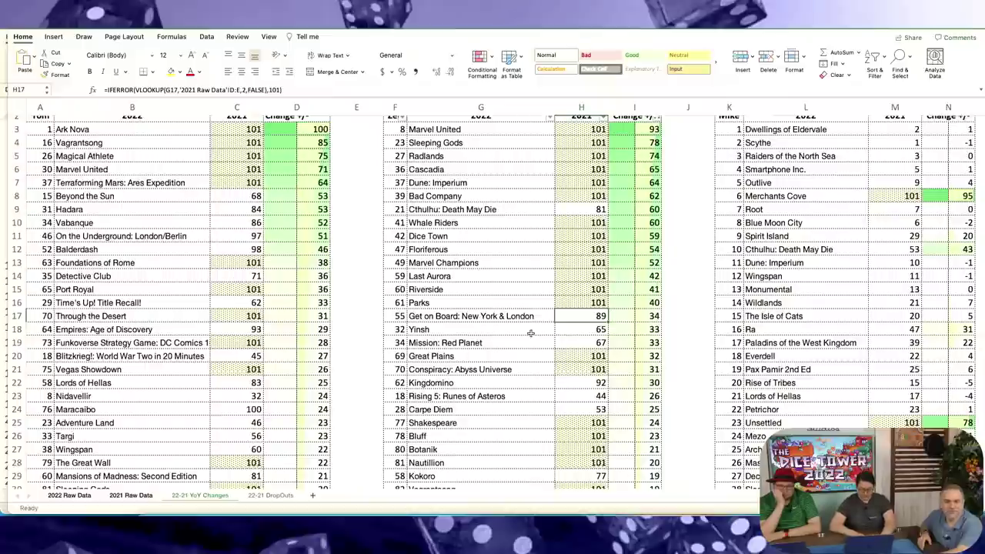
{"action": "scroll", "coordinate": [531, 332], "scroll_direction": "down", "scroll_amount": 1}
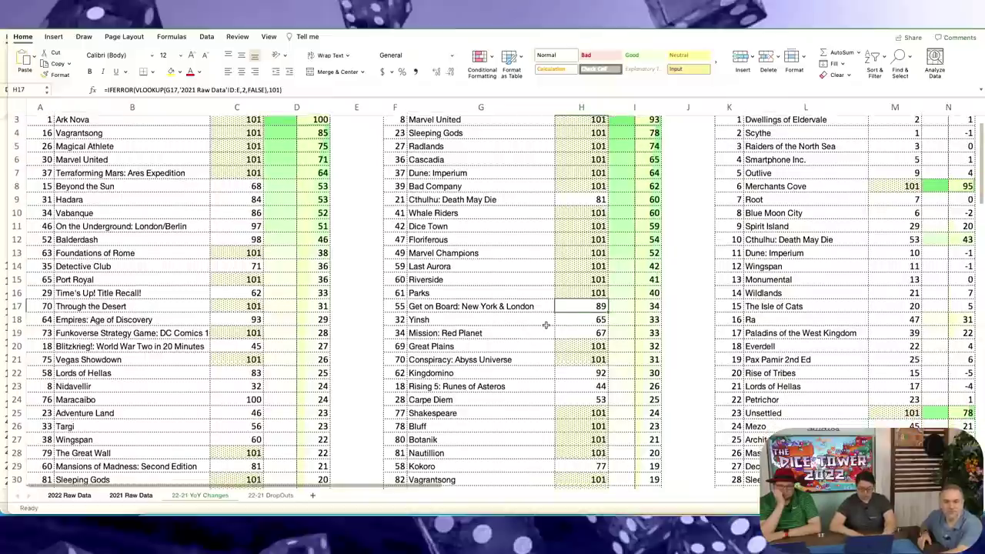
{"action": "scroll", "coordinate": [546, 325], "scroll_direction": "down", "scroll_amount": 6}
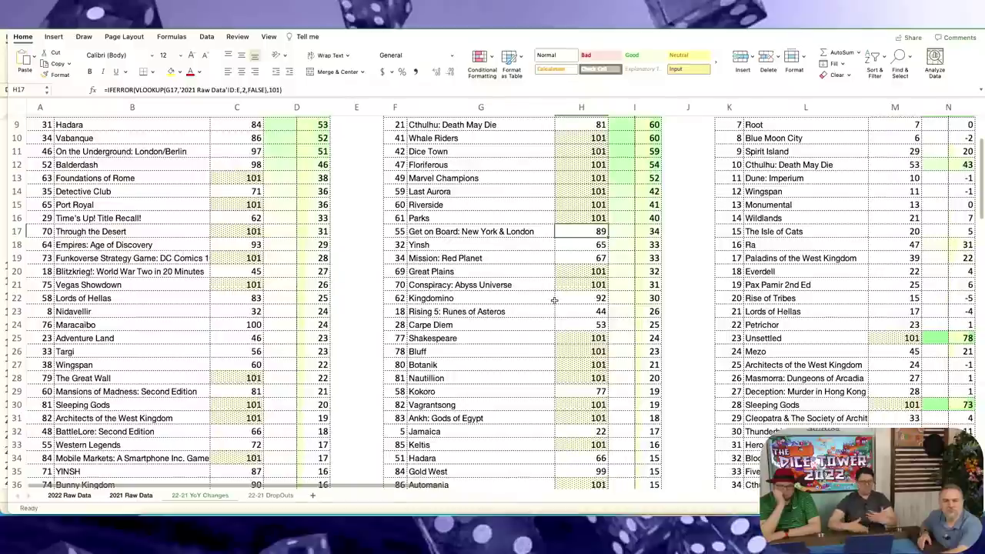
{"action": "scroll", "coordinate": [555, 300], "scroll_direction": "down", "scroll_amount": 4}
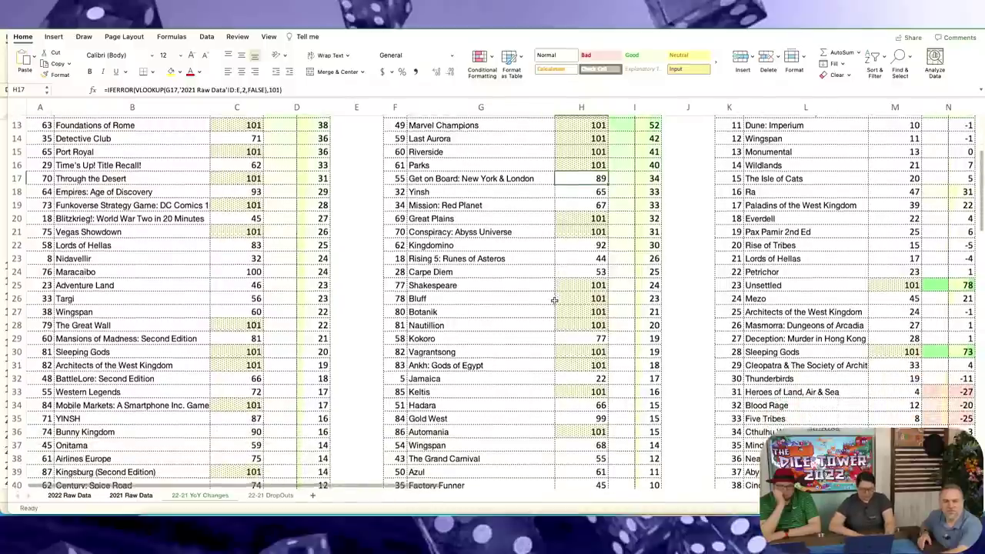
{"action": "scroll", "coordinate": [554, 300], "scroll_direction": "down", "scroll_amount": 1}
{"action": "left_click", "coordinate": [587, 224]}
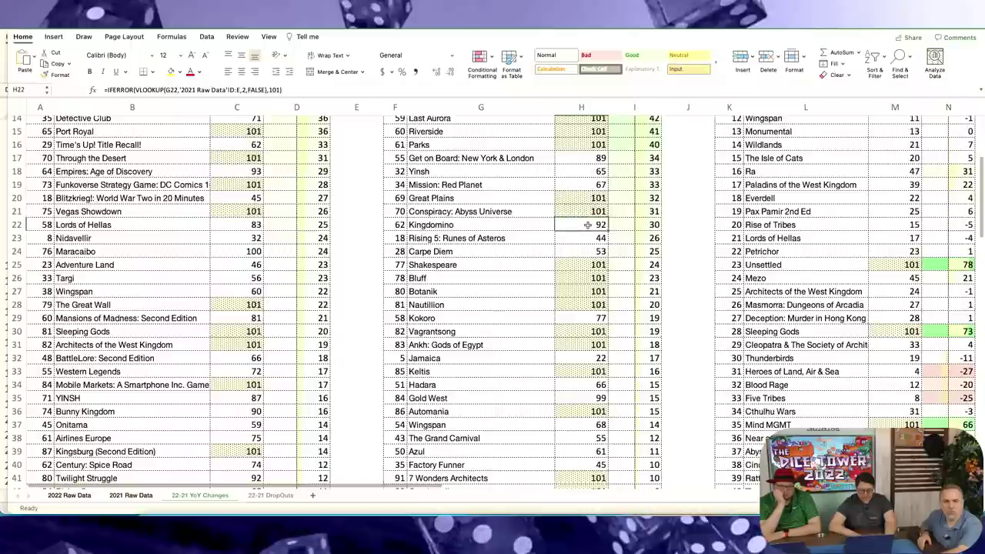
{"action": "left_click", "coordinate": [534, 224]}
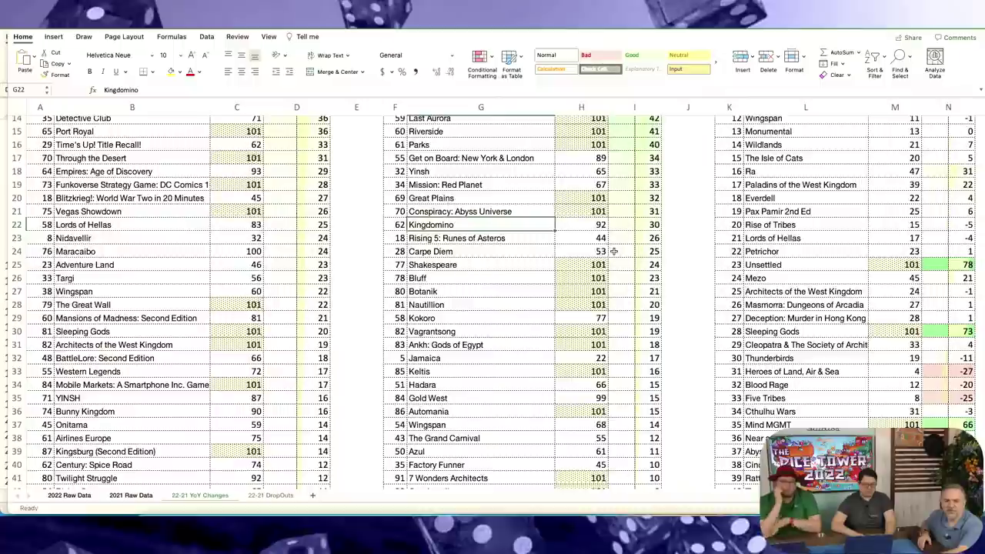
- Examine the rest of the second person's sorted list down to the largest rank losses, ending at Sheep & Thief
{"action": "scroll", "coordinate": [615, 251], "scroll_direction": "down", "scroll_amount": 4}
{"action": "scroll", "coordinate": [614, 251], "scroll_direction": "down", "scroll_amount": 1}
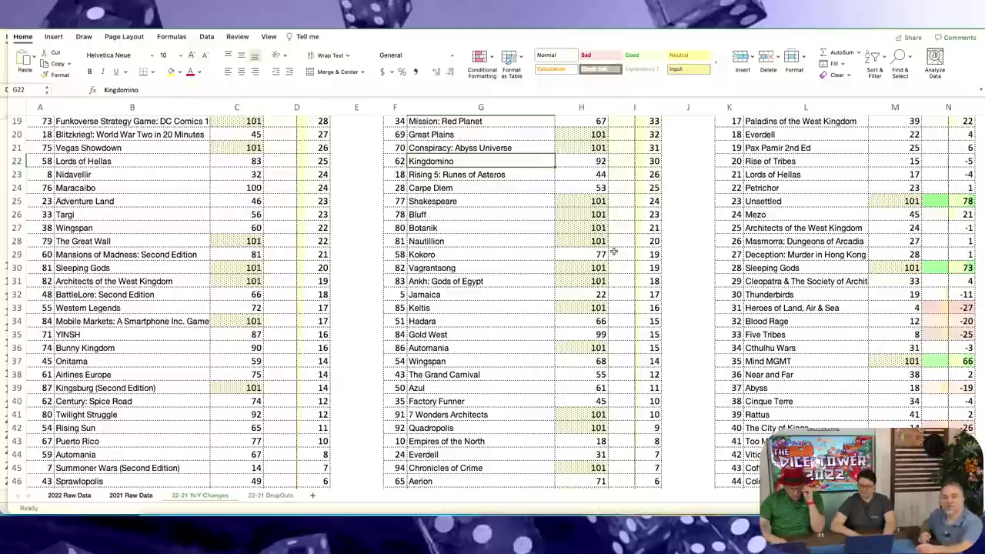
{"action": "scroll", "coordinate": [615, 251], "scroll_direction": "down", "scroll_amount": 3}
{"action": "scroll", "coordinate": [614, 251], "scroll_direction": "down", "scroll_amount": 10}
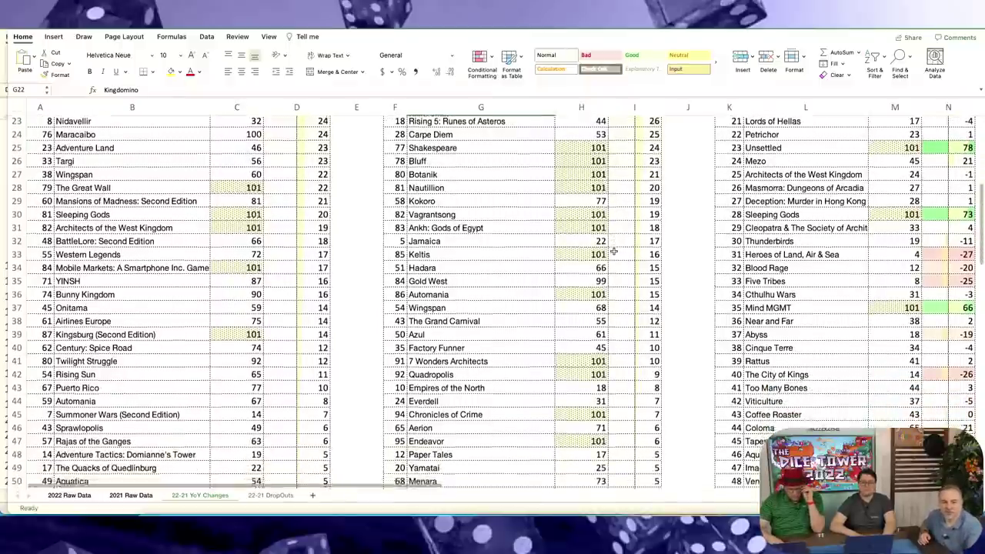
{"action": "scroll", "coordinate": [614, 251], "scroll_direction": "down", "scroll_amount": 6}
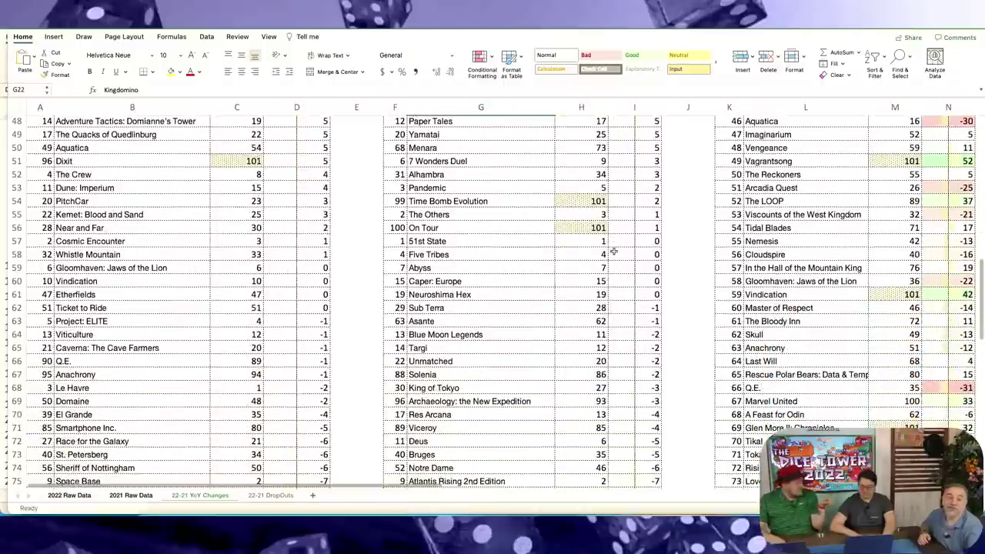
{"action": "scroll", "coordinate": [614, 251], "scroll_direction": "down", "scroll_amount": 5}
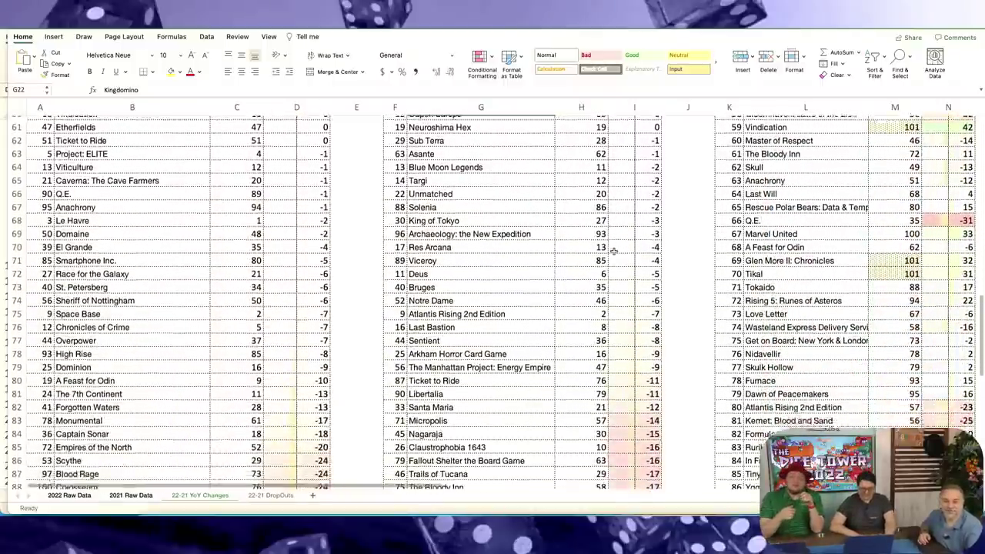
{"action": "scroll", "coordinate": [614, 251], "scroll_direction": "down", "scroll_amount": 3}
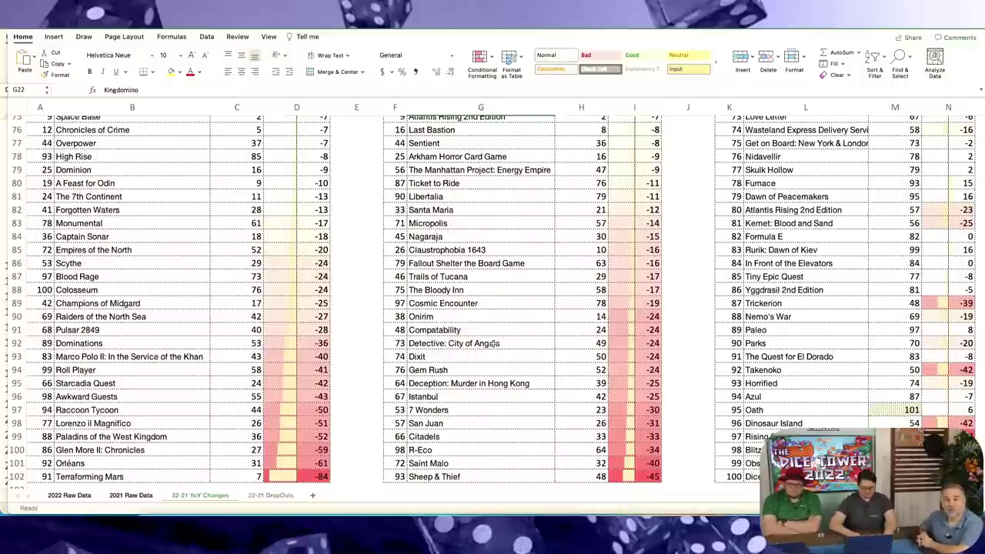
- Examine the second person's list on the 22-21 DropOuts sheet for games marked DROP, from Balderdash down to One Key
{"action": "key", "text": "ctrl+Page_Down"}
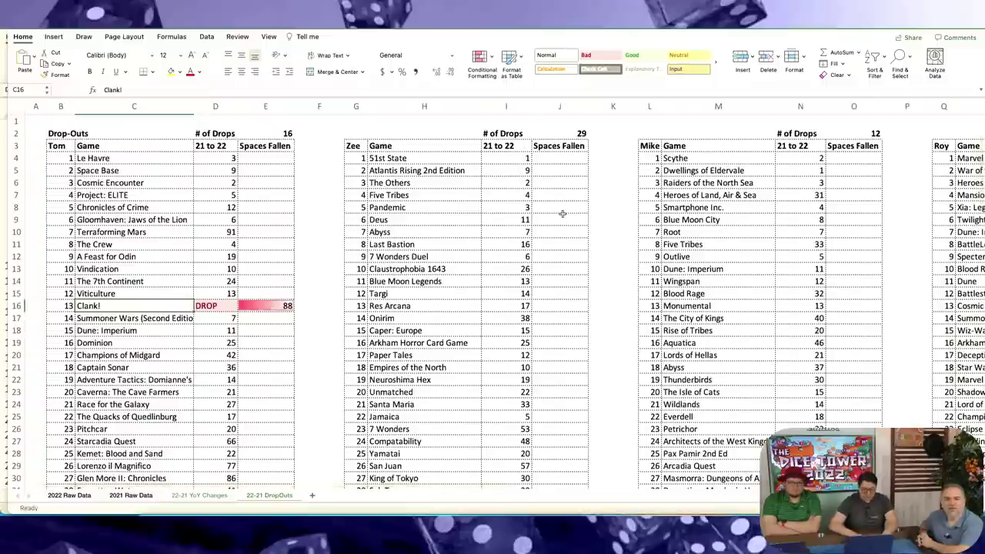
{"action": "scroll", "coordinate": [563, 214], "scroll_direction": "down", "scroll_amount": 3}
{"action": "scroll", "coordinate": [563, 214], "scroll_direction": "down", "scroll_amount": 5}
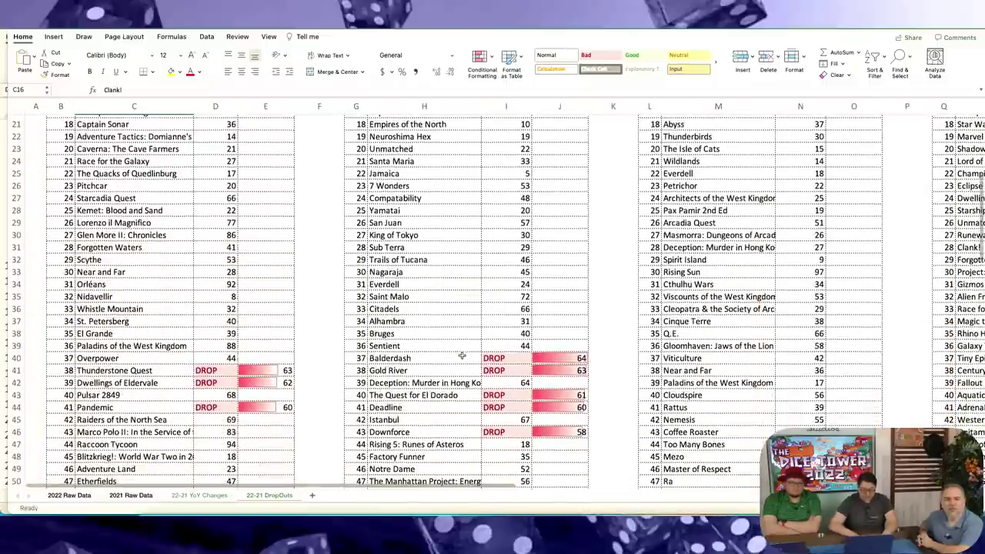
{"action": "left_click", "coordinate": [475, 356]}
{"action": "scroll", "coordinate": [565, 314], "scroll_direction": "down", "scroll_amount": 5}
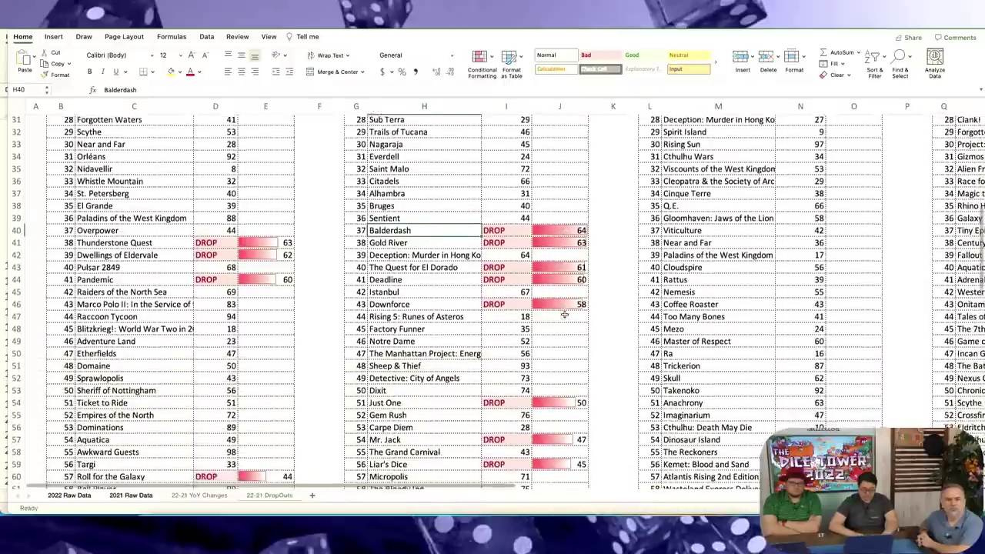
{"action": "scroll", "coordinate": [564, 314], "scroll_direction": "down", "scroll_amount": 2}
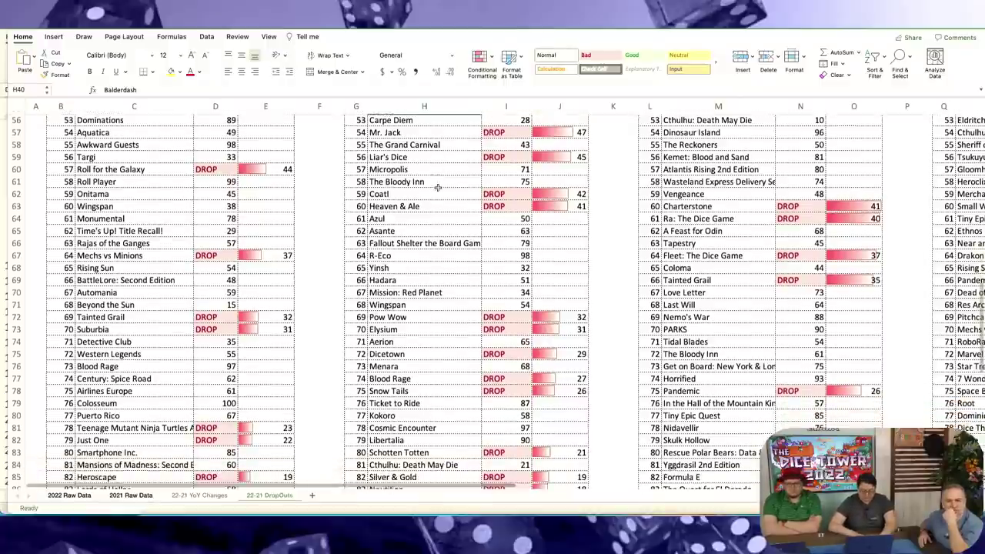
{"action": "scroll", "coordinate": [437, 188], "scroll_direction": "down", "scroll_amount": 4}
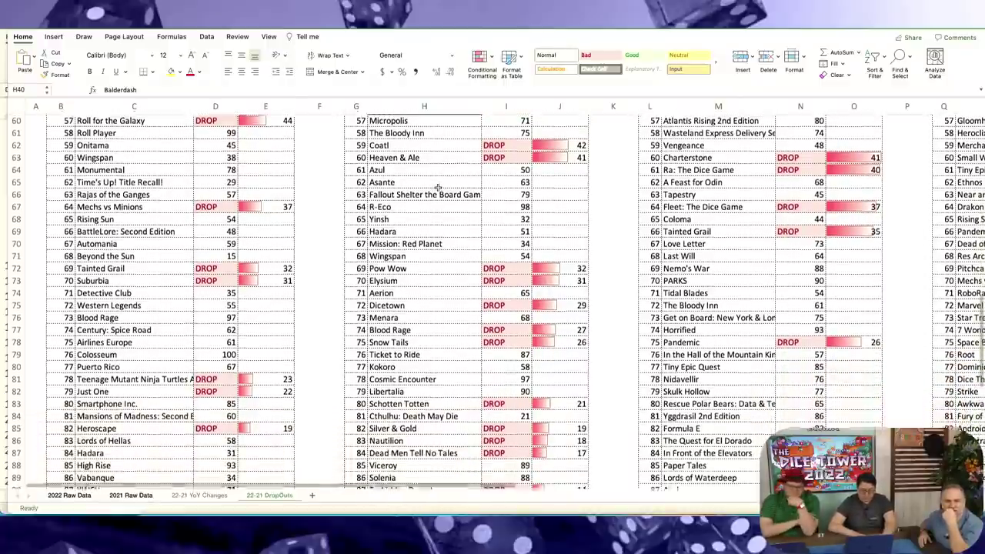
{"action": "scroll", "coordinate": [437, 188], "scroll_direction": "down", "scroll_amount": 6}
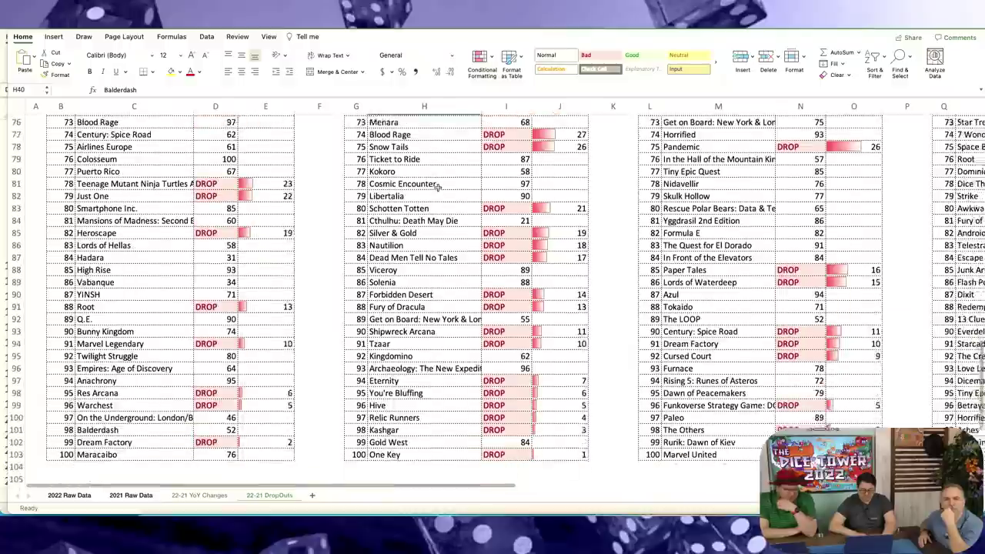
{"action": "scroll", "coordinate": [437, 187], "scroll_direction": "up", "scroll_amount": 20}
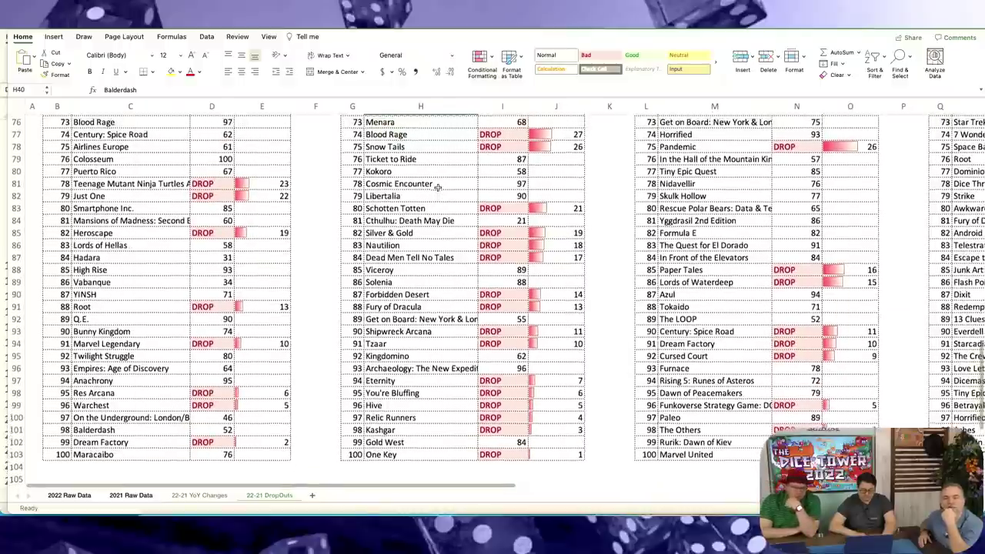
- On the 22-21 YoY Changes sheet, move the header filters from the second person's list to the third person's list
{"action": "key", "text": "ctrl+Page_Up"}
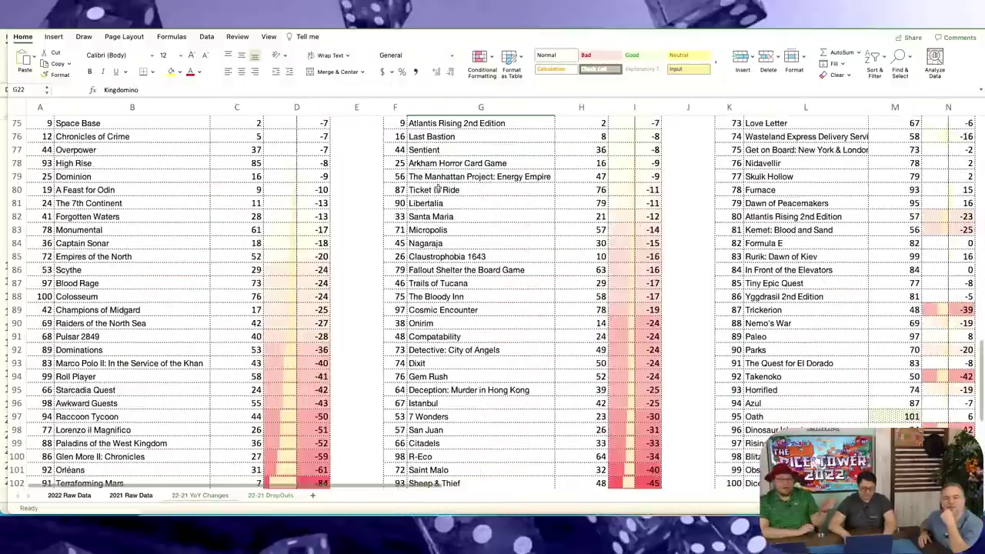
{"action": "scroll", "coordinate": [437, 188], "scroll_direction": "up", "scroll_amount": 20}
{"action": "key", "text": "Right"}
{"action": "key", "text": "Right"}
{"action": "key", "text": "Right"}
{"action": "key", "text": "Right"}
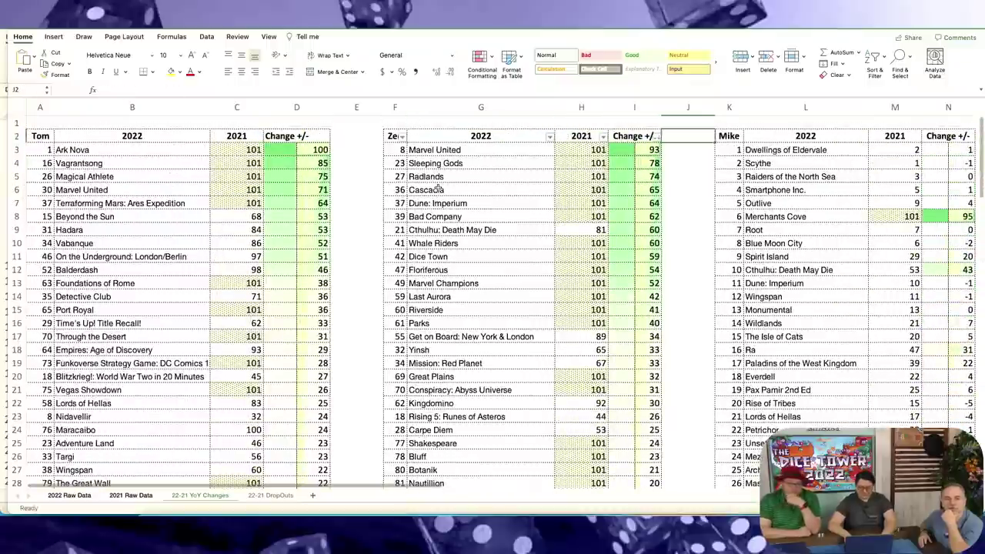
{"action": "key", "text": "super+shift+f"}
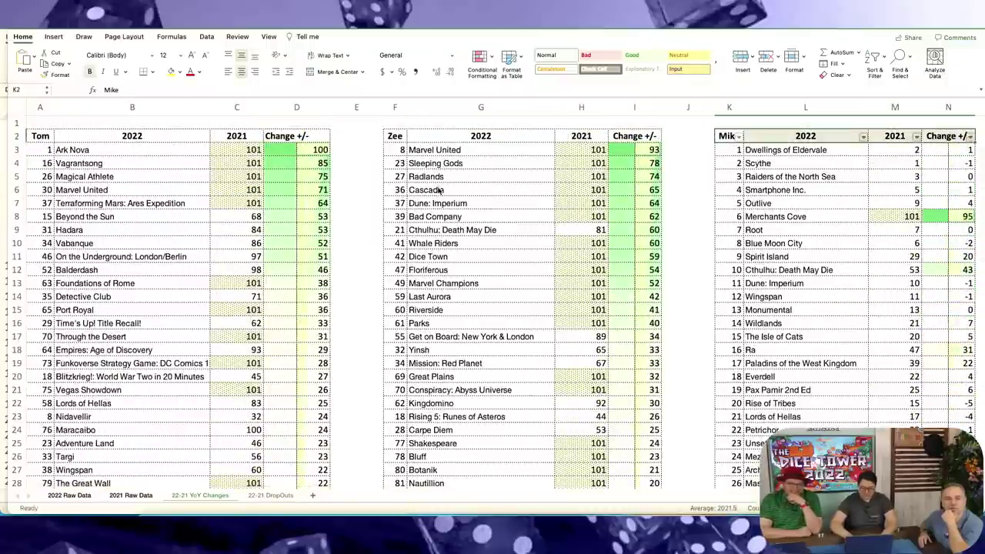
- Sort the third person's list by Change +/- in descending order
{"action": "key", "text": "Right"}
{"action": "key", "text": "Right"}
{"action": "key", "text": "Right"}
{"action": "key", "text": "alt+Down"}
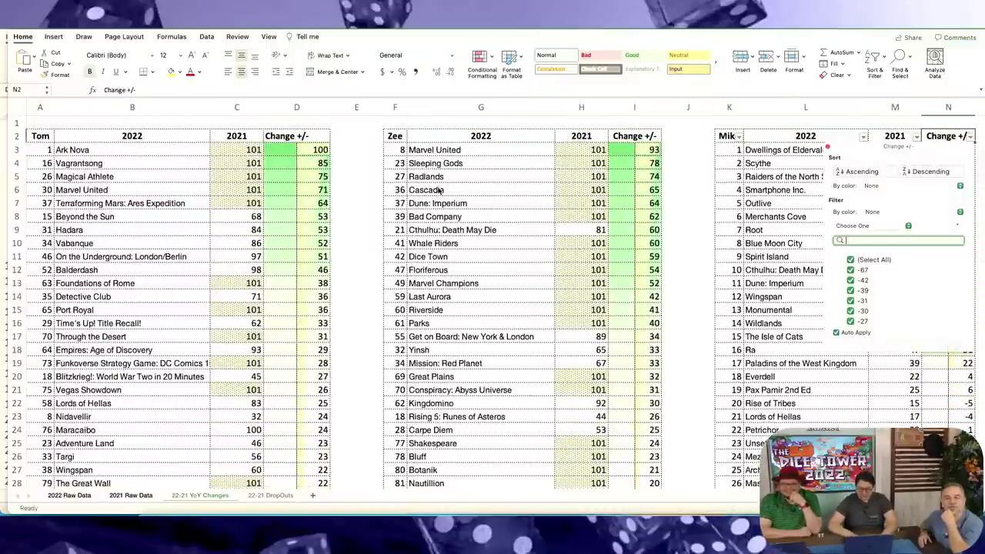
{"action": "left_click", "coordinate": [930, 173]}
{"action": "scroll", "coordinate": [547, 166], "scroll_direction": "right", "scroll_amount": 10}
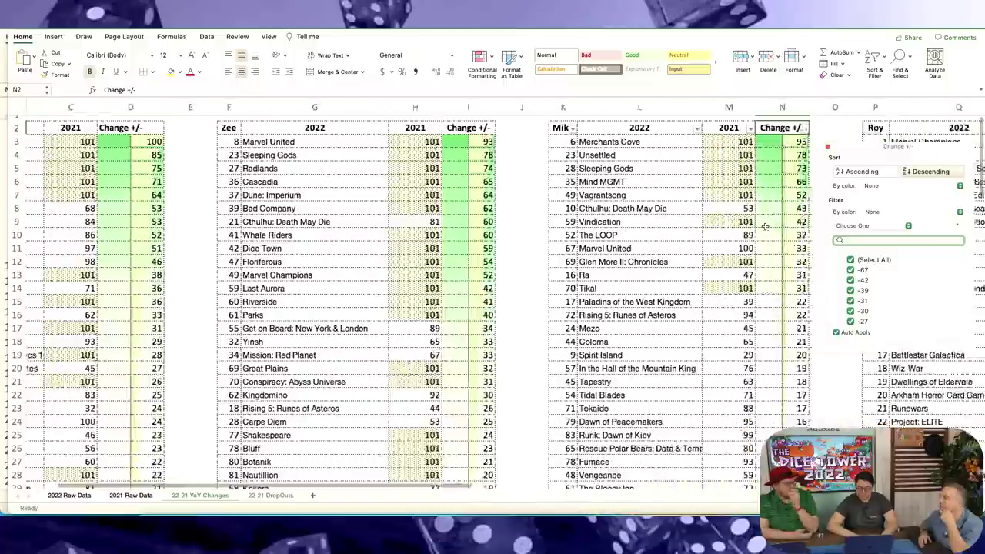
{"action": "key", "text": "Escape"}
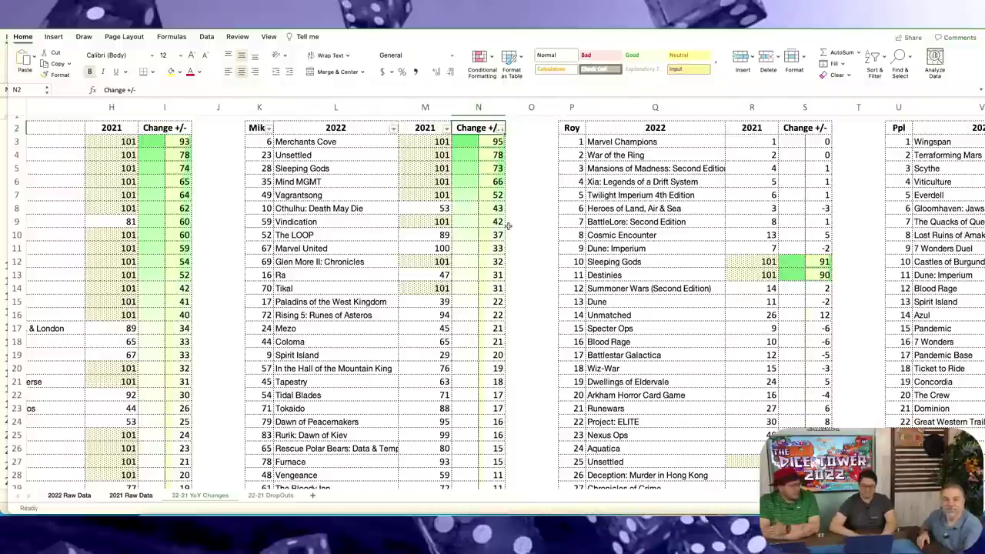
- Inspect the top climbers in the third person's sorted list, including Merchants Cove, Mind MGMT and Cthulhu: Death May Die
{"action": "scroll", "coordinate": [534, 259], "scroll_direction": "up", "scroll_amount": 1}
{"action": "scroll", "coordinate": [534, 259], "scroll_direction": "right", "scroll_amount": 1}
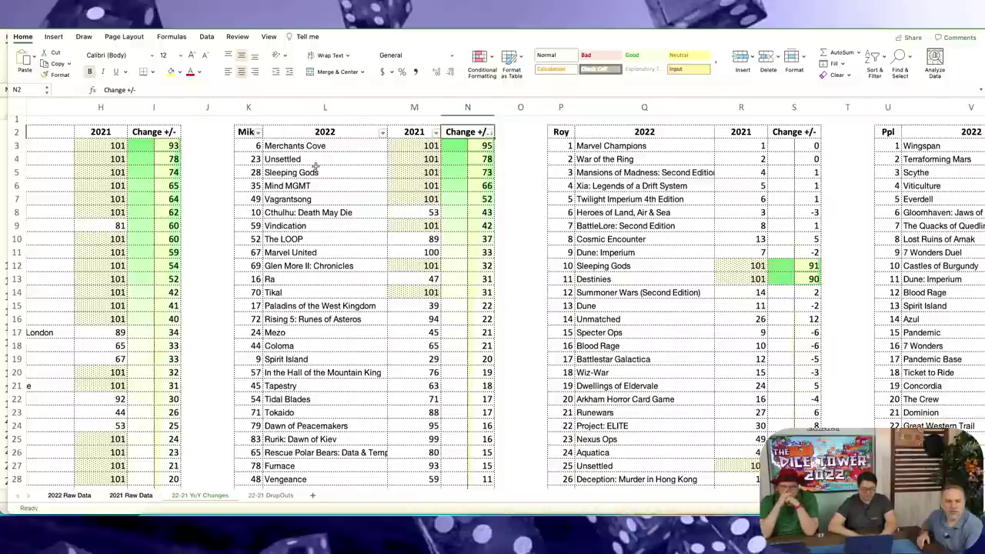
{"action": "left_click", "coordinate": [333, 147]}
{"action": "left_click_drag", "start_coordinate": [415, 147], "coordinate": [412, 200]}
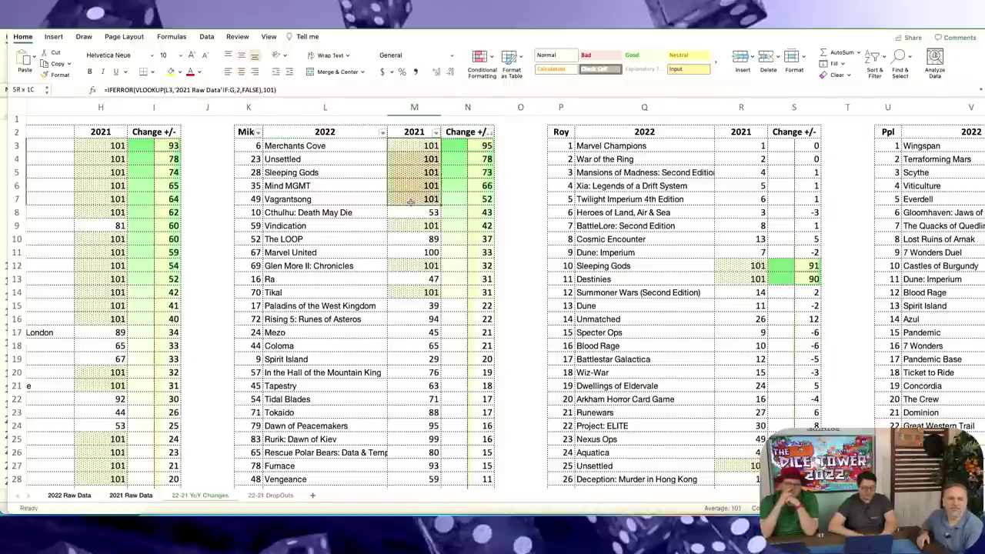
{"action": "left_click", "coordinate": [329, 186]}
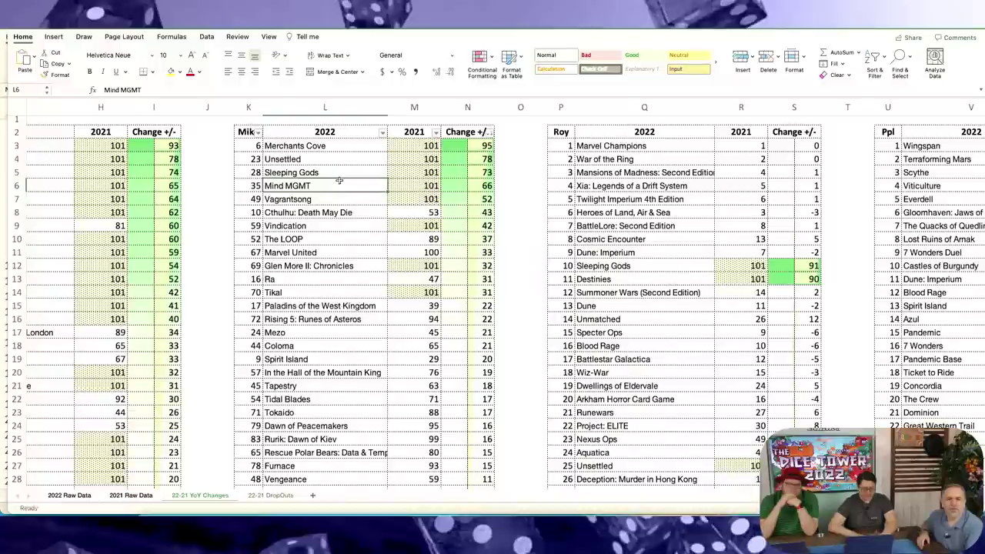
{"action": "left_click", "coordinate": [341, 213]}
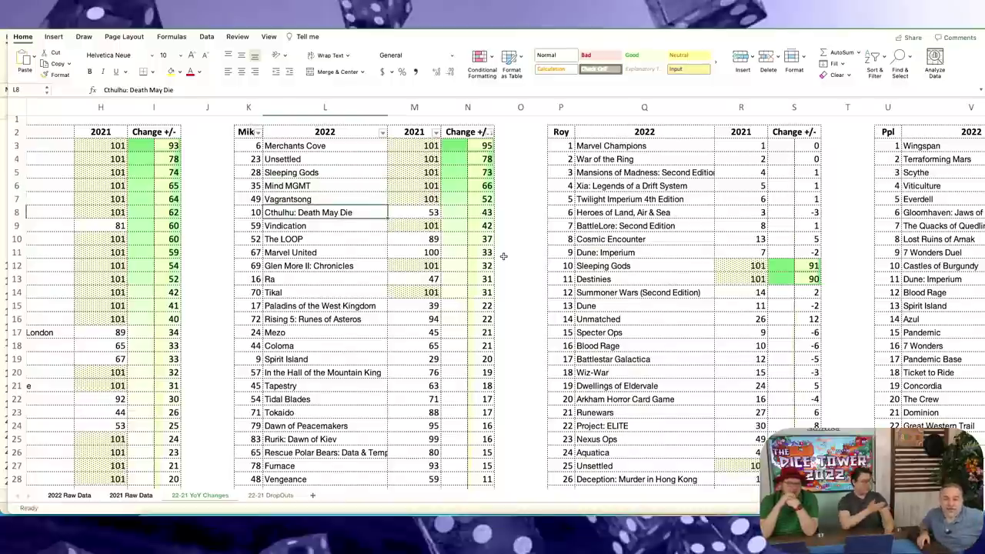
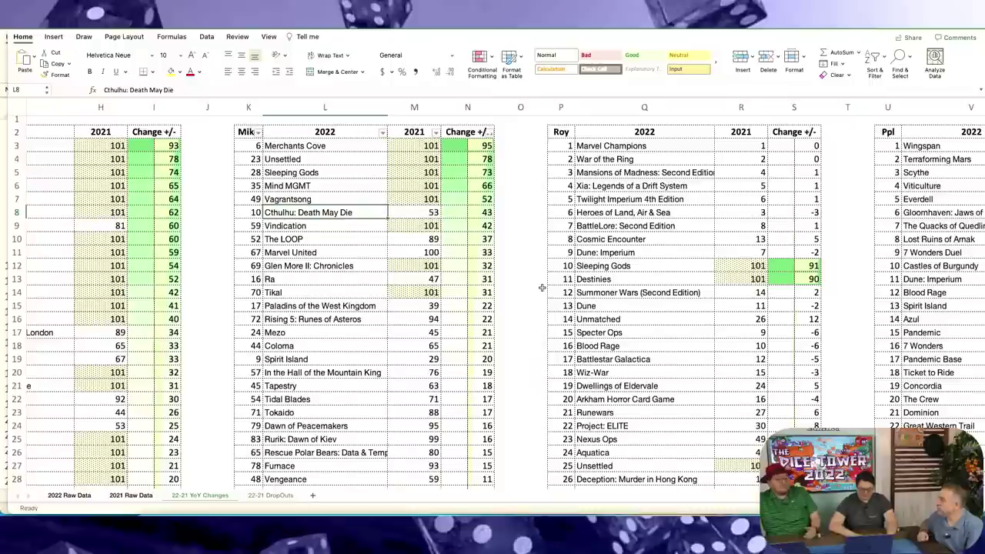
- Review the smaller rank gains in the third person's list and highlight the zero-change entries from Raiders of the North Sea to In Front of the Elevators
{"action": "scroll", "coordinate": [541, 288], "scroll_direction": "right", "scroll_amount": 5}
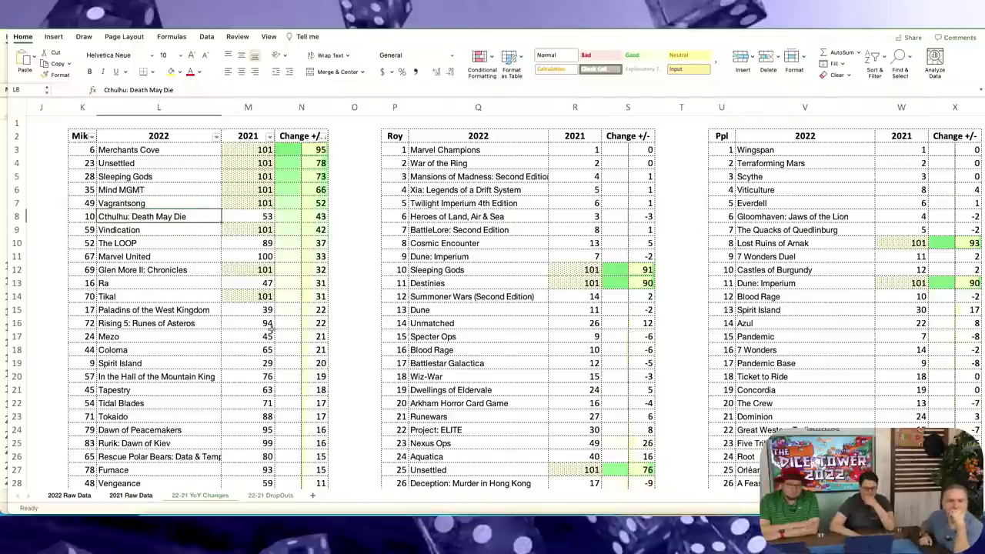
{"action": "scroll", "coordinate": [271, 327], "scroll_direction": "down", "scroll_amount": 5}
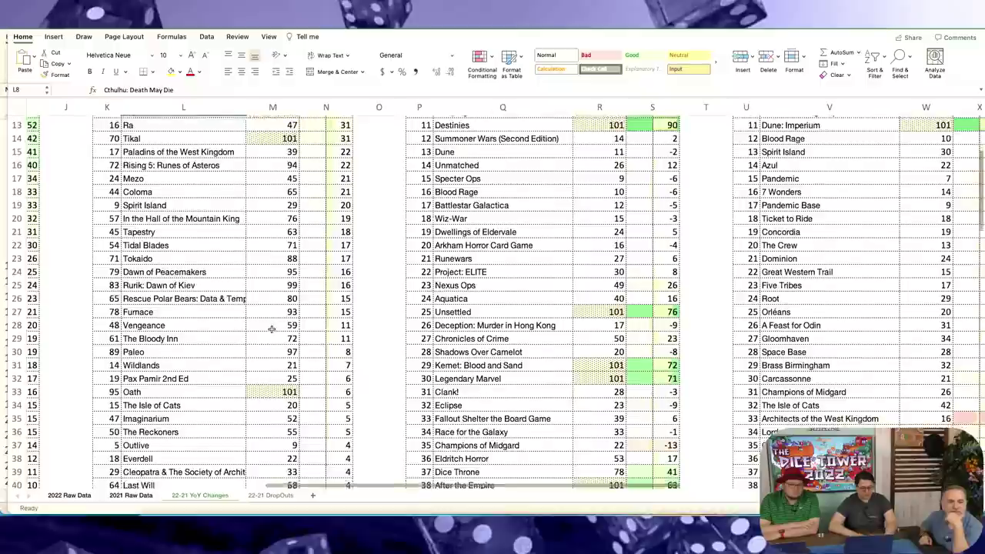
{"action": "scroll", "coordinate": [271, 329], "scroll_direction": "down", "scroll_amount": 1}
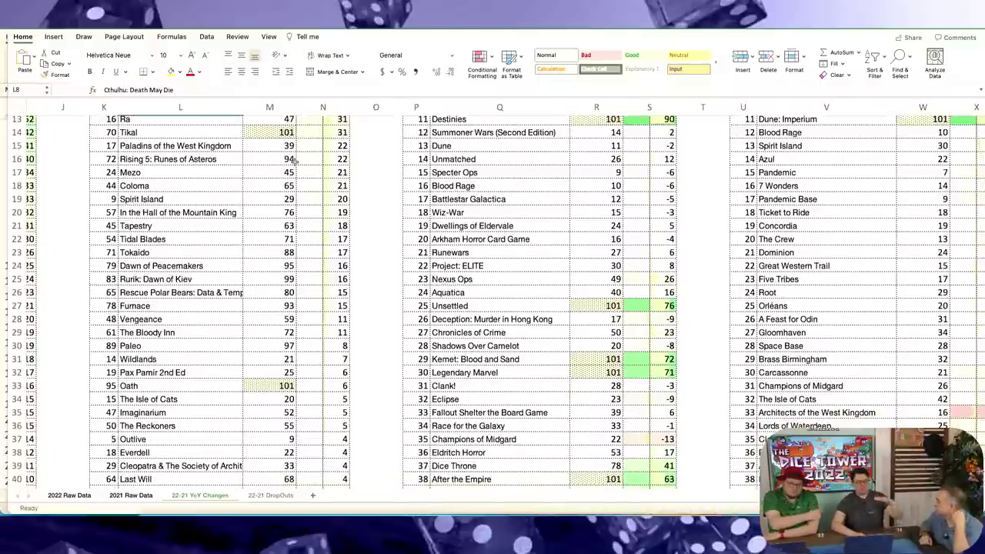
{"action": "scroll", "coordinate": [365, 205], "scroll_direction": "down", "scroll_amount": 2}
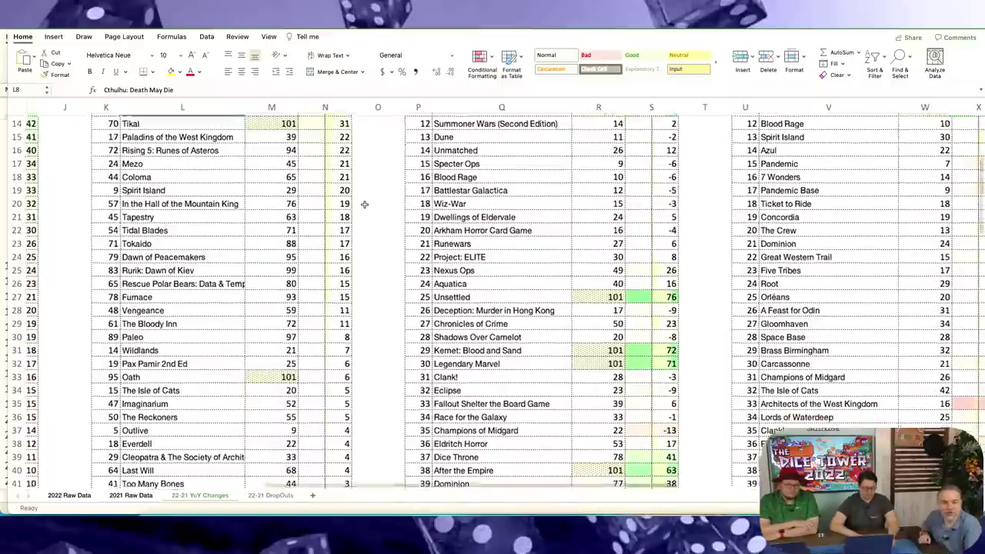
{"action": "scroll", "coordinate": [365, 205], "scroll_direction": "down", "scroll_amount": 10}
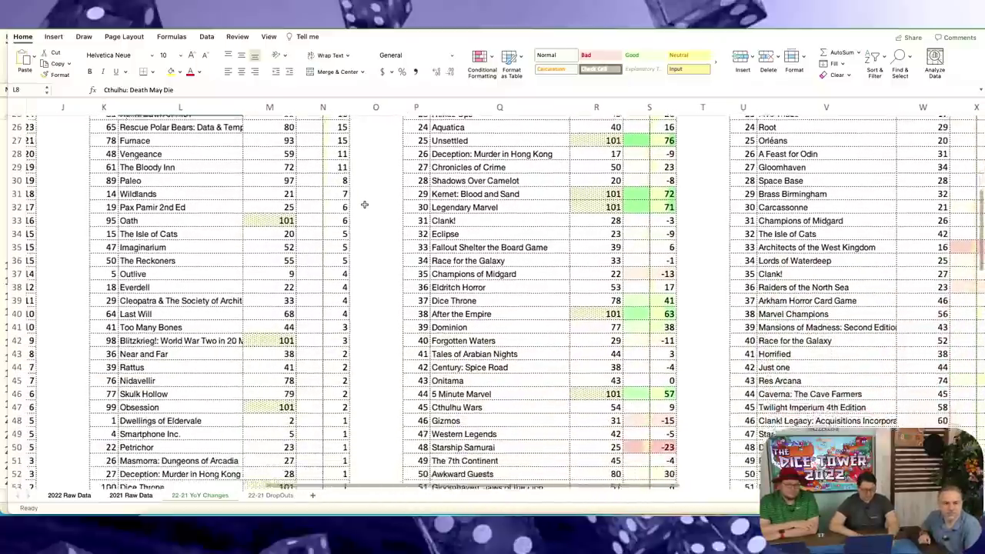
{"action": "scroll", "coordinate": [365, 205], "scroll_direction": "down", "scroll_amount": 3}
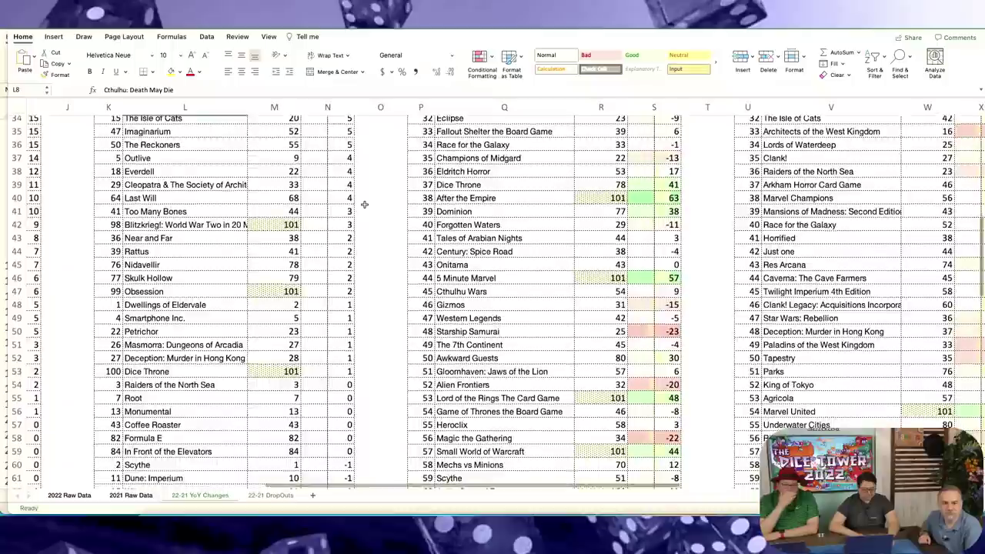
{"action": "scroll", "coordinate": [365, 204], "scroll_direction": "down", "scroll_amount": 1}
{"action": "scroll", "coordinate": [365, 205], "scroll_direction": "right", "scroll_amount": 1}
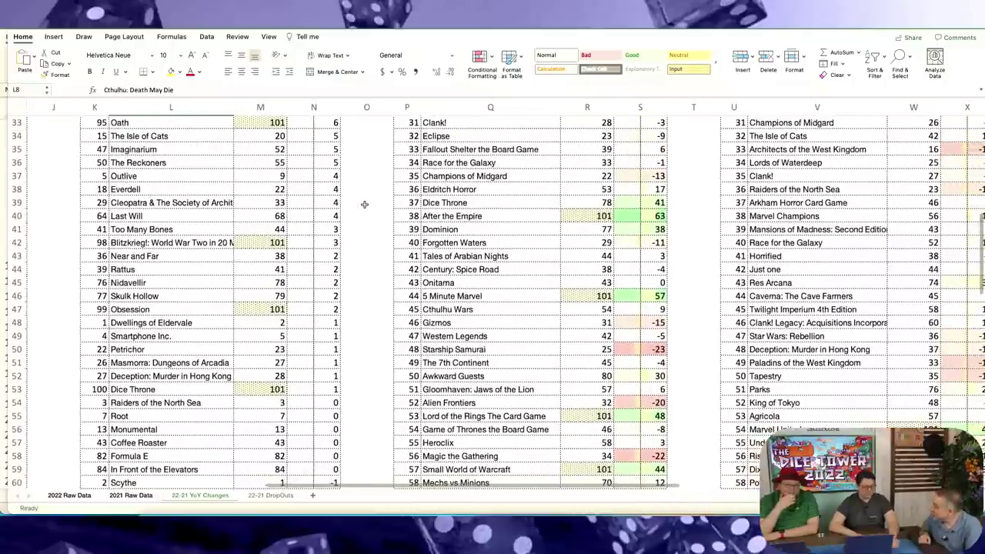
{"action": "scroll", "coordinate": [364, 205], "scroll_direction": "down", "scroll_amount": 10}
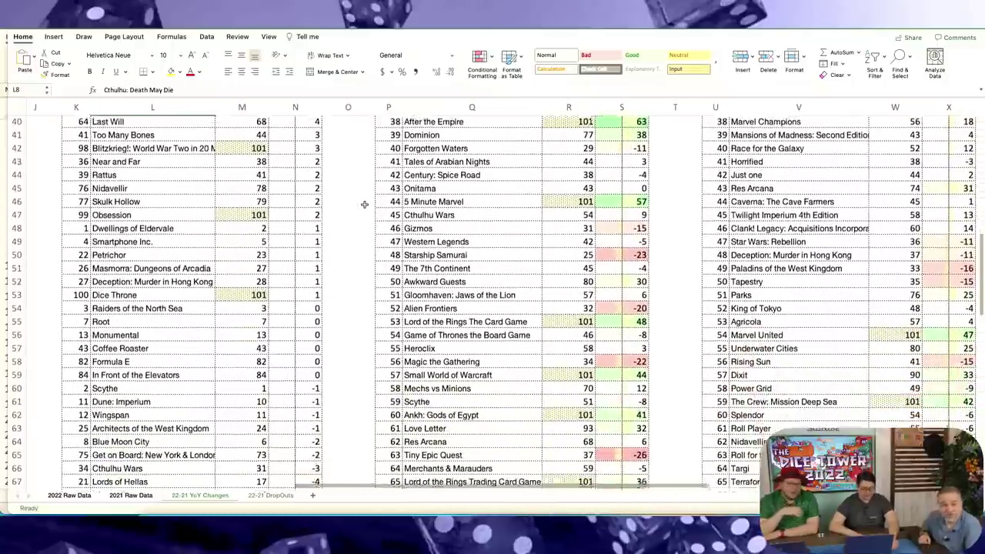
{"action": "scroll", "coordinate": [365, 205], "scroll_direction": "down", "scroll_amount": 1}
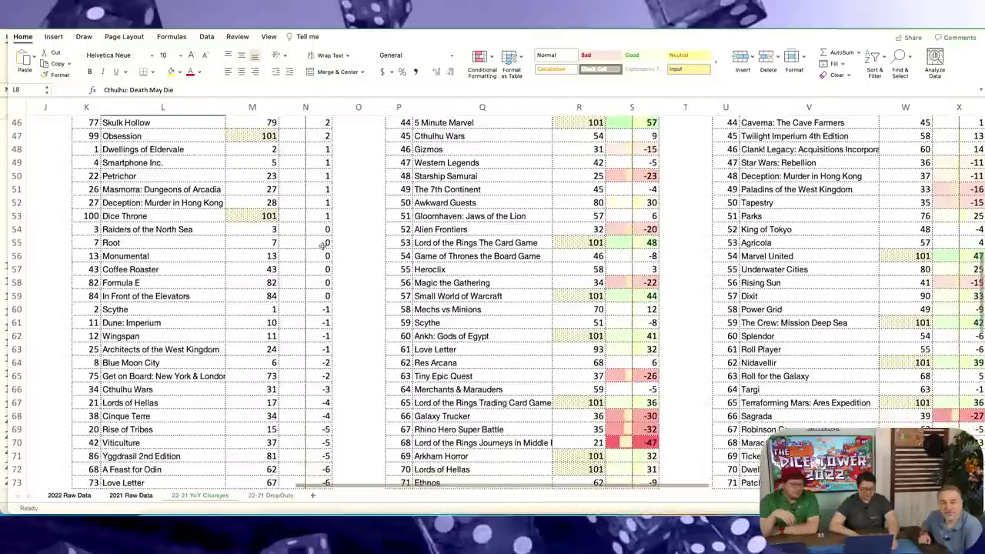
{"action": "left_click_drag", "start_coordinate": [320, 229], "coordinate": [299, 293]}
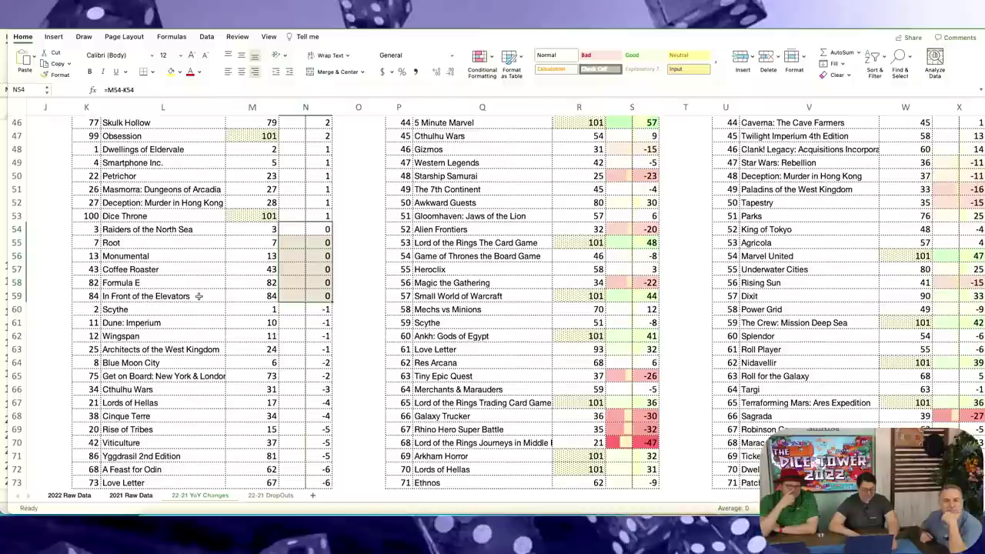
{"action": "left_click", "coordinate": [340, 298]}
- Examine the rank losses in the third person's sorted list down to Rising Sun
{"action": "scroll", "coordinate": [342, 299], "scroll_direction": "down", "scroll_amount": 5}
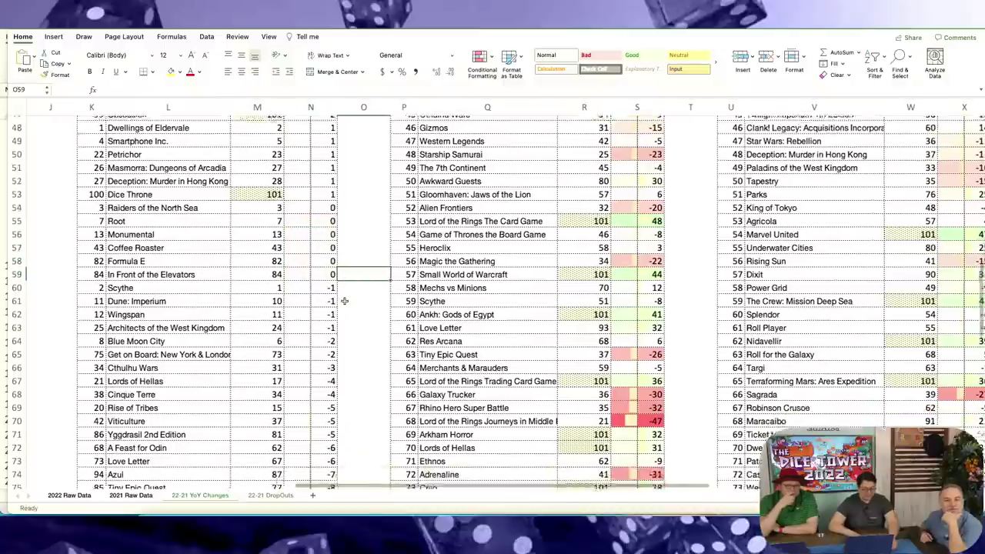
{"action": "scroll", "coordinate": [344, 300], "scroll_direction": "down", "scroll_amount": 12}
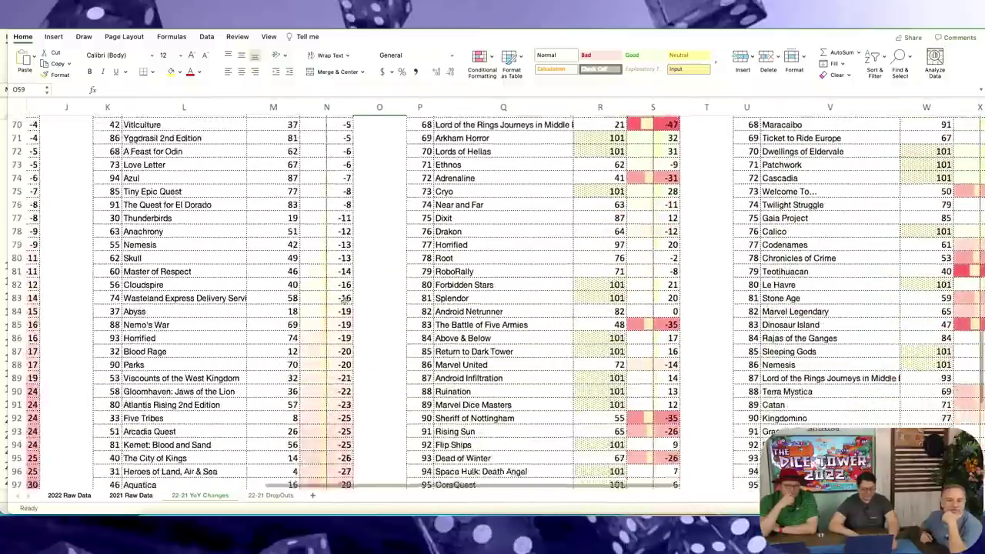
{"action": "scroll", "coordinate": [344, 300], "scroll_direction": "up", "scroll_amount": 3}
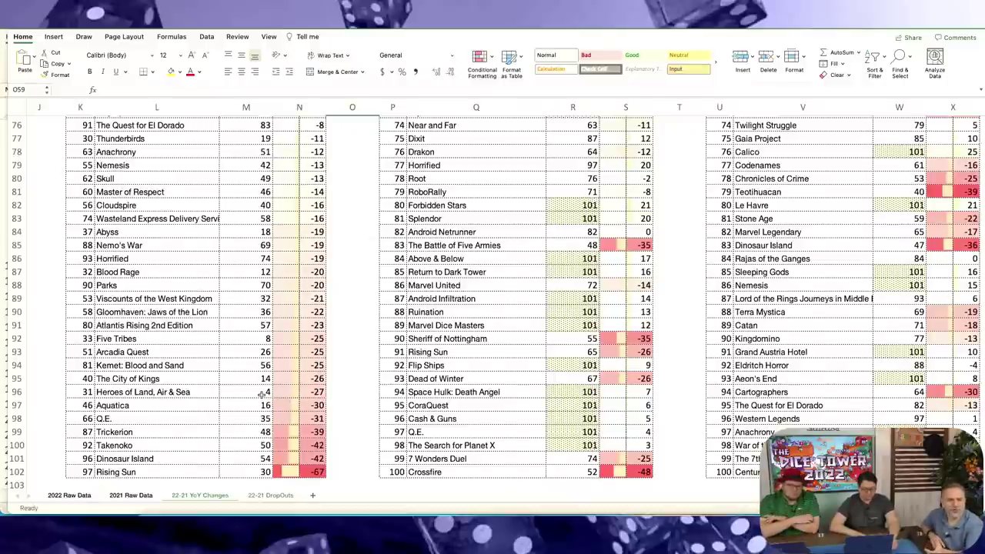
- Open the 22-21 DropOuts sheet and locate the first games dropped from the third person's list, starting at Charterstone
{"action": "key", "text": "ctrl+Page_Down"}
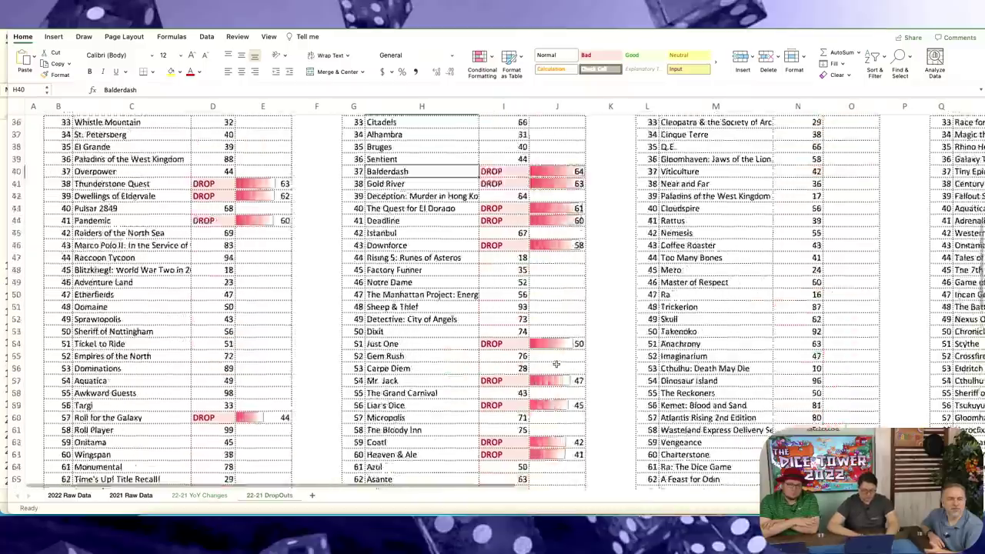
{"action": "scroll", "coordinate": [556, 364], "scroll_direction": "up", "scroll_amount": 15}
{"action": "scroll", "coordinate": [556, 364], "scroll_direction": "right", "scroll_amount": 10}
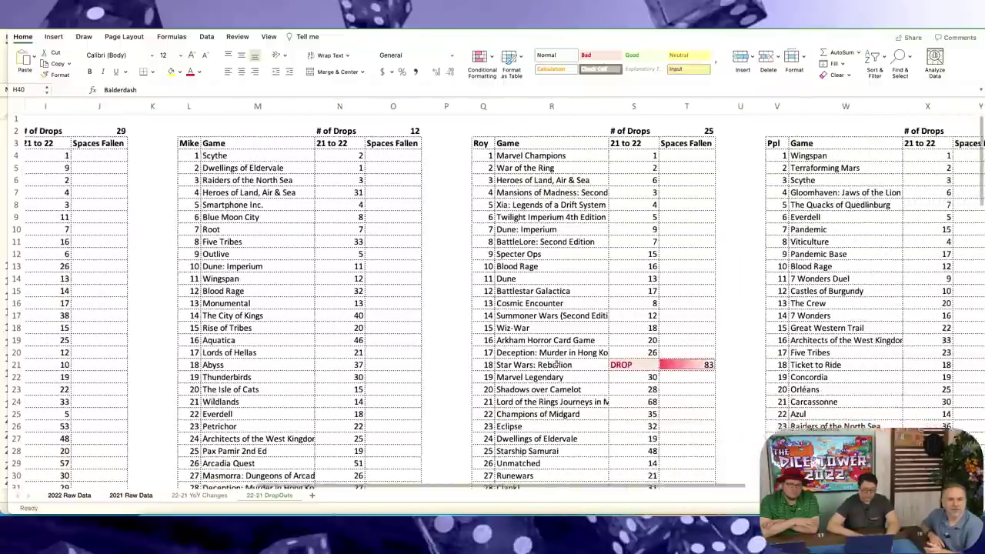
{"action": "scroll", "coordinate": [556, 365], "scroll_direction": "right", "scroll_amount": 2}
{"action": "scroll", "coordinate": [556, 364], "scroll_direction": "down", "scroll_amount": 8}
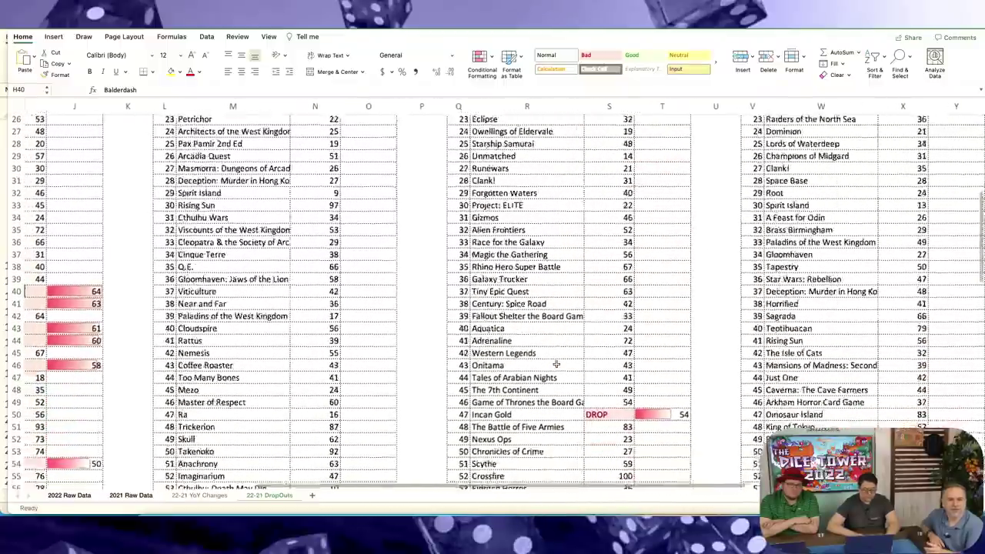
{"action": "scroll", "coordinate": [556, 364], "scroll_direction": "down", "scroll_amount": 6}
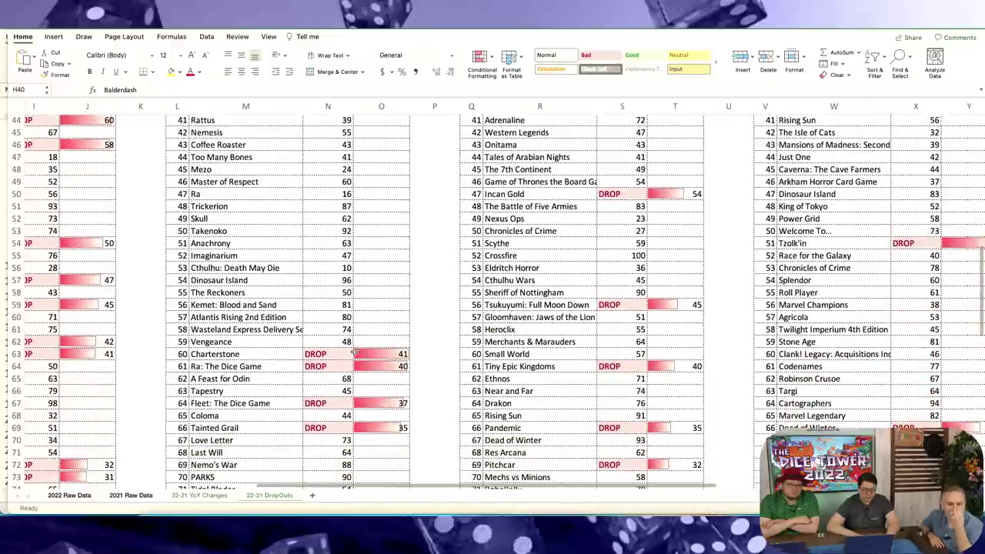
{"action": "left_click", "coordinate": [423, 353]}
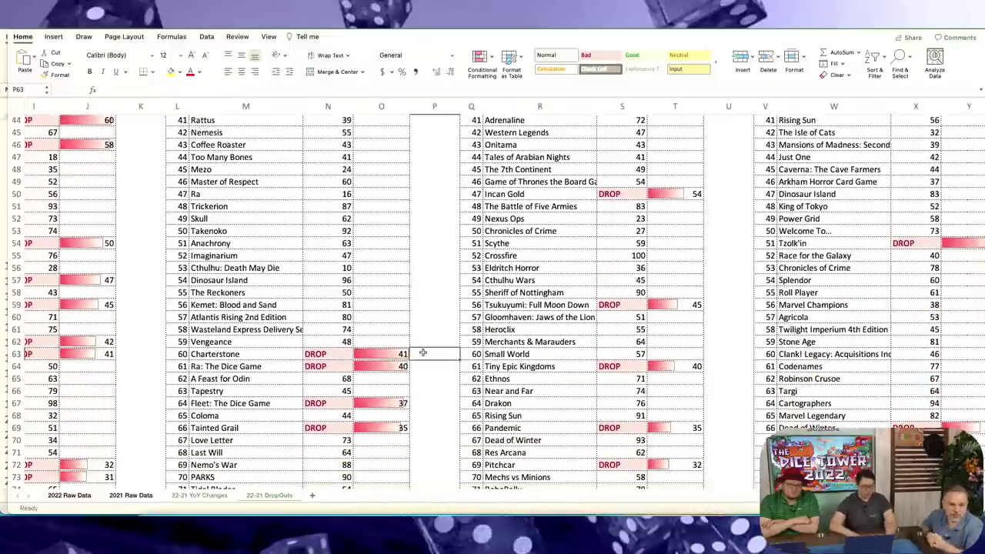
- Examine the remaining drop-outs in the third person's list, from Charterstone down to the end of the top 100
{"action": "scroll", "coordinate": [422, 352], "scroll_direction": "down", "scroll_amount": 4}
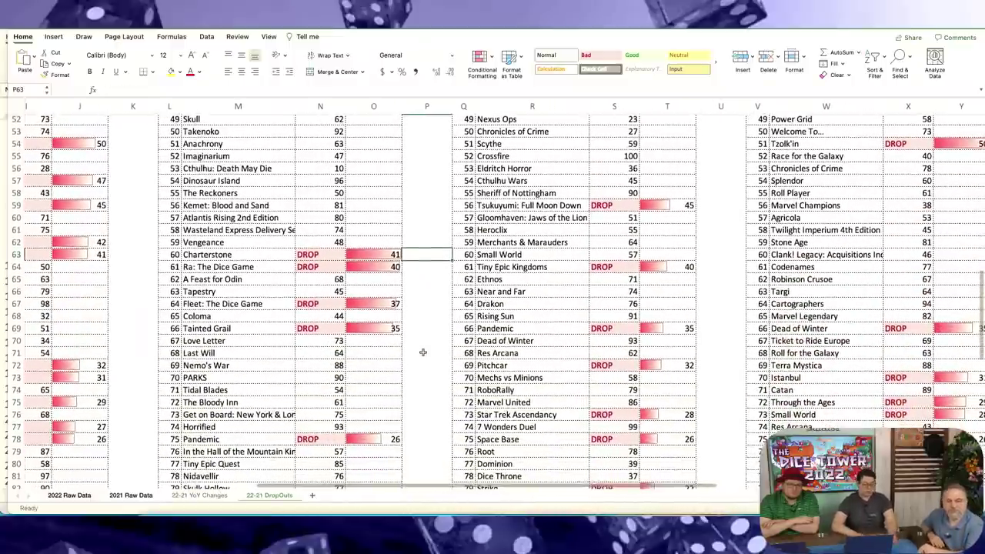
{"action": "scroll", "coordinate": [423, 352], "scroll_direction": "right", "scroll_amount": 2}
{"action": "scroll", "coordinate": [423, 353], "scroll_direction": "down", "scroll_amount": 1}
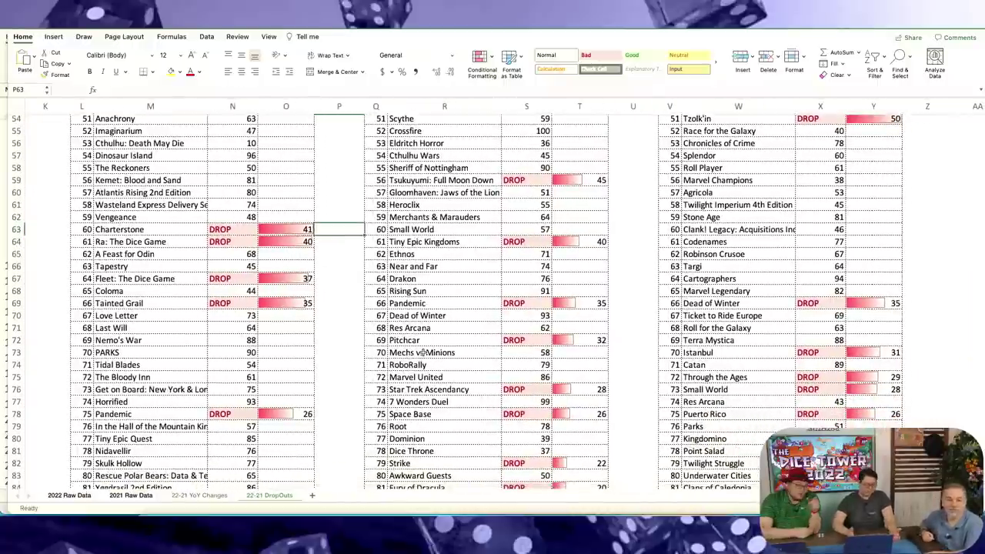
{"action": "scroll", "coordinate": [381, 351], "scroll_direction": "up", "scroll_amount": 3}
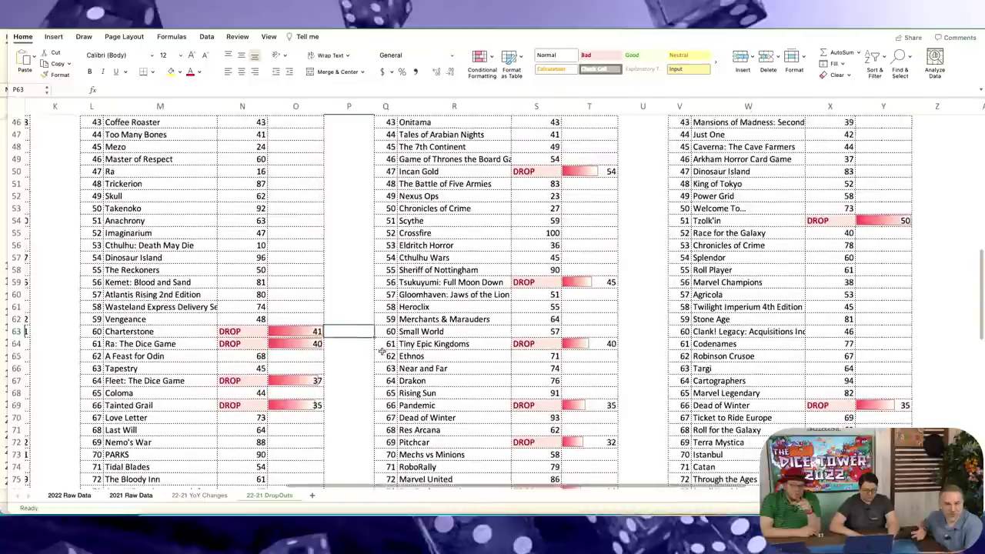
{"action": "scroll", "coordinate": [381, 351], "scroll_direction": "down", "scroll_amount": 3}
{"action": "scroll", "coordinate": [381, 352], "scroll_direction": "down", "scroll_amount": 3}
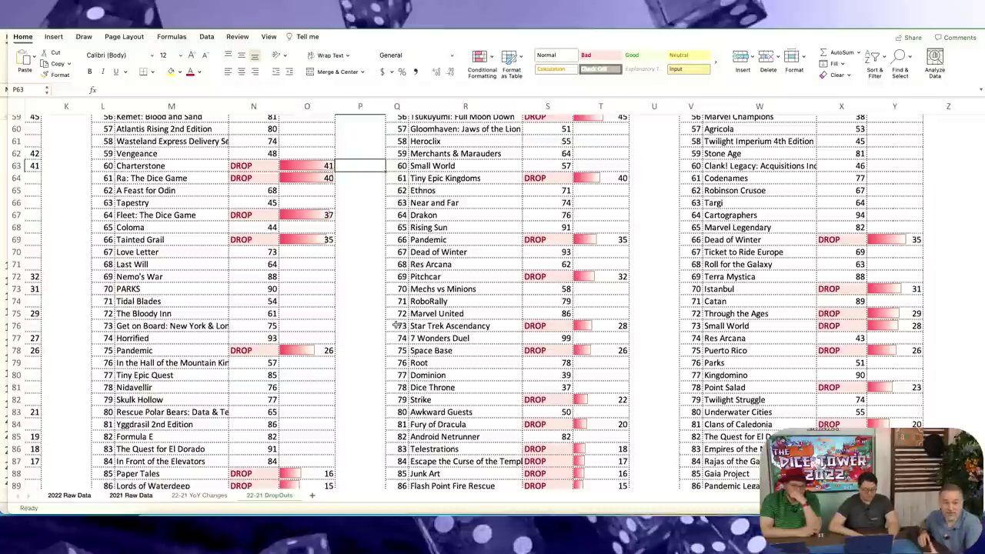
{"action": "scroll", "coordinate": [395, 326], "scroll_direction": "down", "scroll_amount": 5}
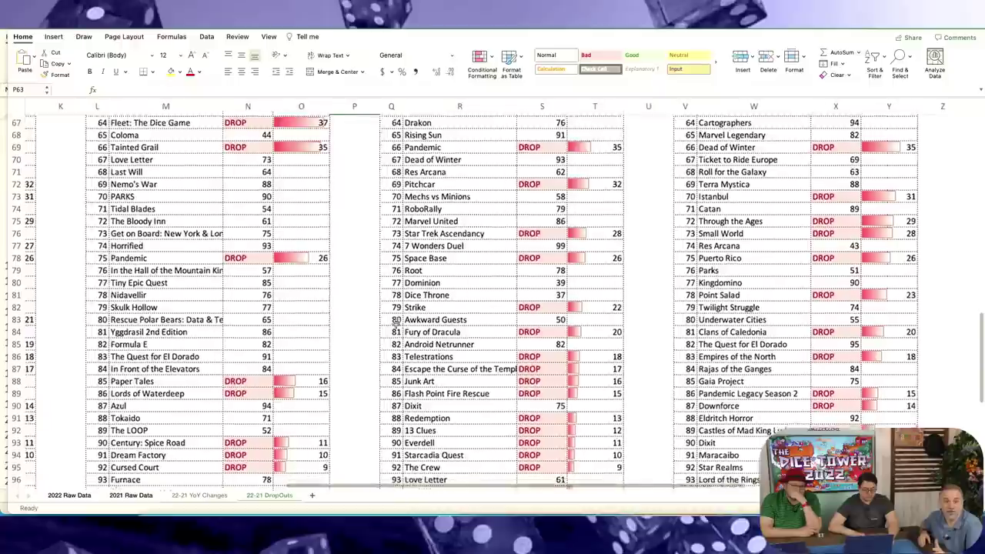
{"action": "scroll", "coordinate": [395, 325], "scroll_direction": "down", "scroll_amount": 4}
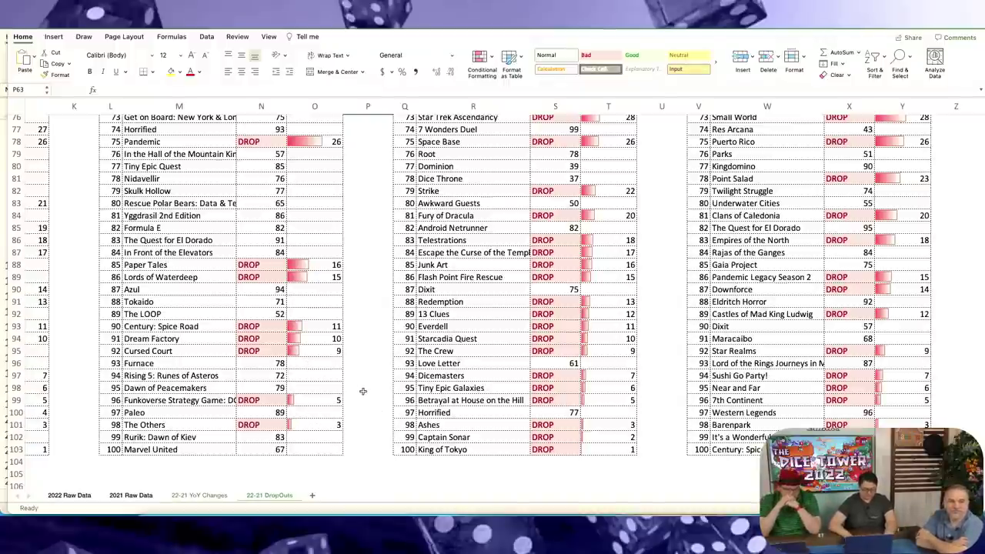
- Return to the 22-21 YoY Changes sheet and add filters to the fourth person's header row, P2:S2
{"action": "key", "text": "ctrl+Page_Up"}
{"action": "scroll", "coordinate": [499, 354], "scroll_direction": "up", "scroll_amount": 15}
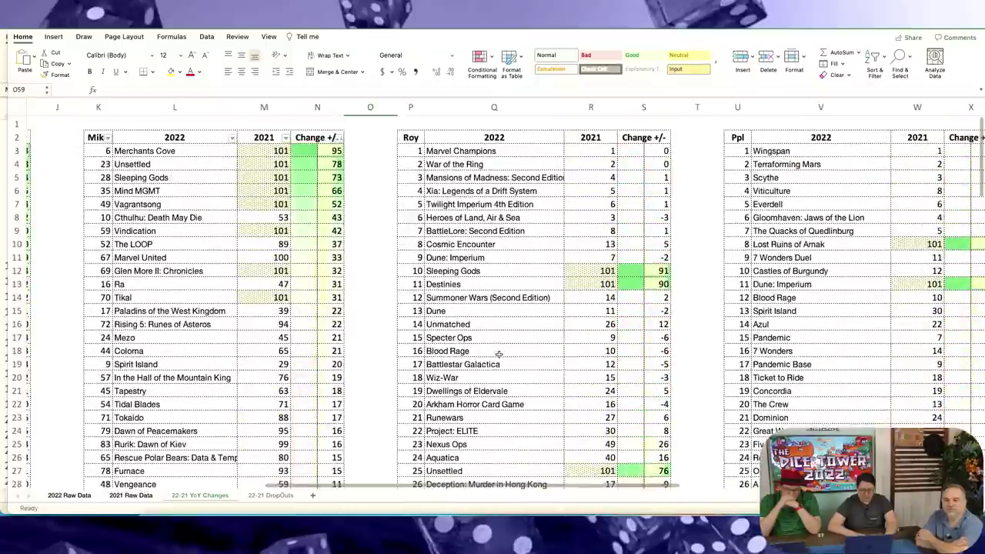
{"action": "scroll", "coordinate": [499, 354], "scroll_direction": "right", "scroll_amount": 10}
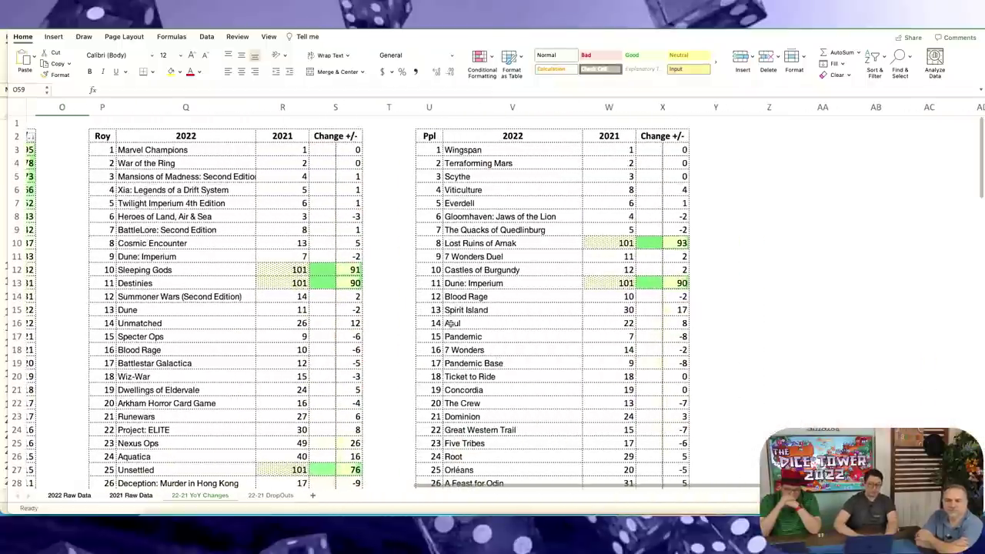
{"action": "left_click", "coordinate": [291, 147]}
{"action": "left_click", "coordinate": [260, 141]}
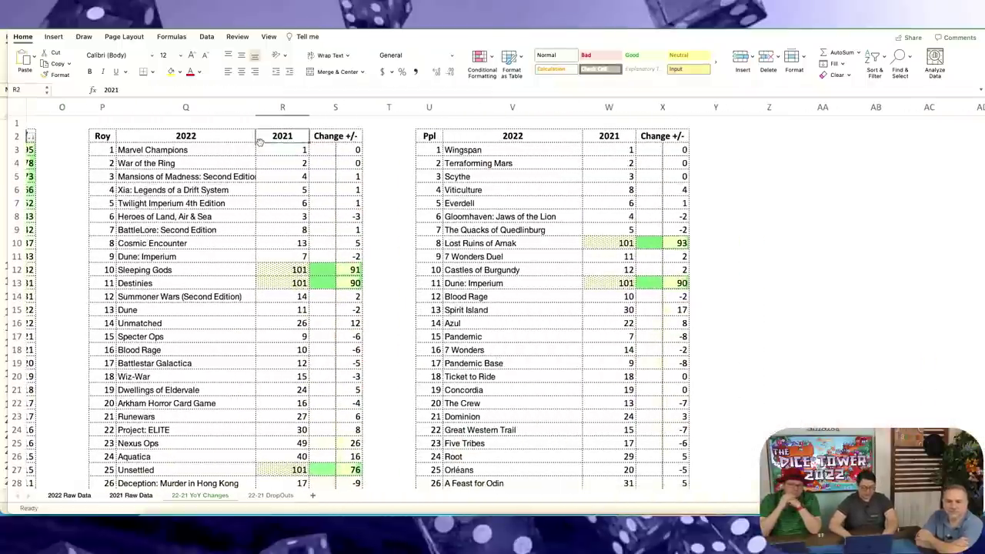
{"action": "key", "text": "Left"}
{"action": "key", "text": "Left"}
{"action": "key", "text": "shift+Right"}
{"action": "key", "text": "shift+Right"}
{"action": "key", "text": "shift+Right"}
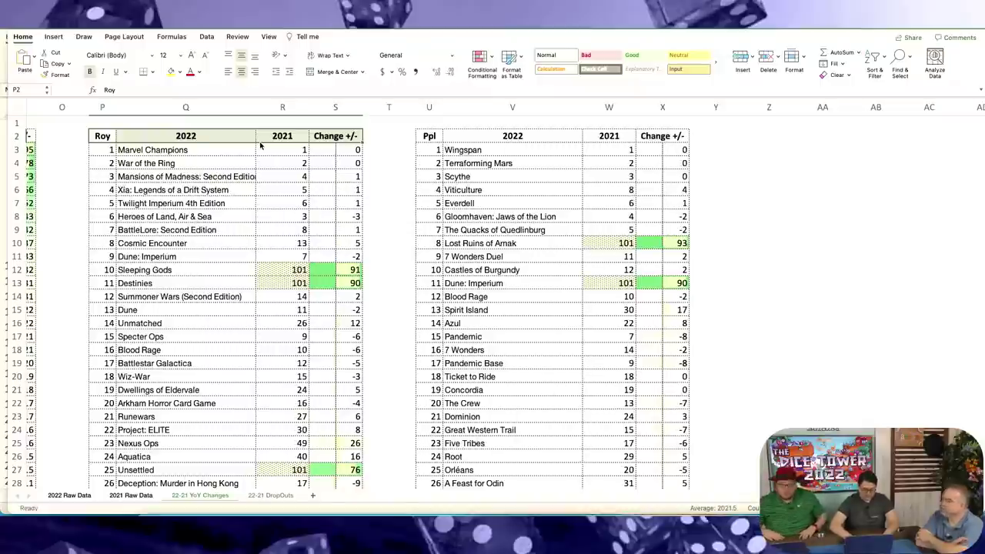
{"action": "key", "text": "super+shift+f"}
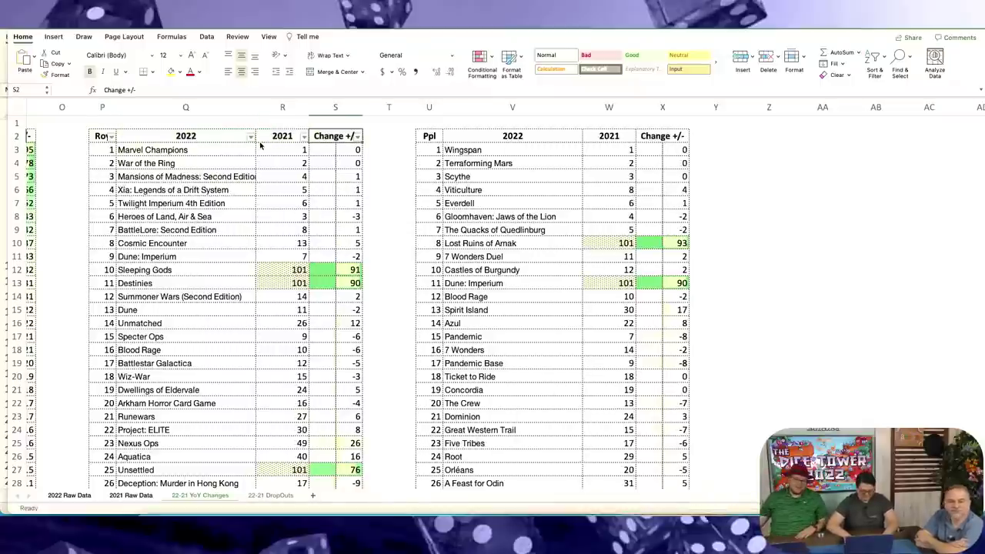
- Sort the fourth person's list by Change +/- in descending order and inspect the top climbers from Sleeping Gods down
{"action": "left_click", "coordinate": [357, 136]}
{"action": "left_click", "coordinate": [489, 173]}
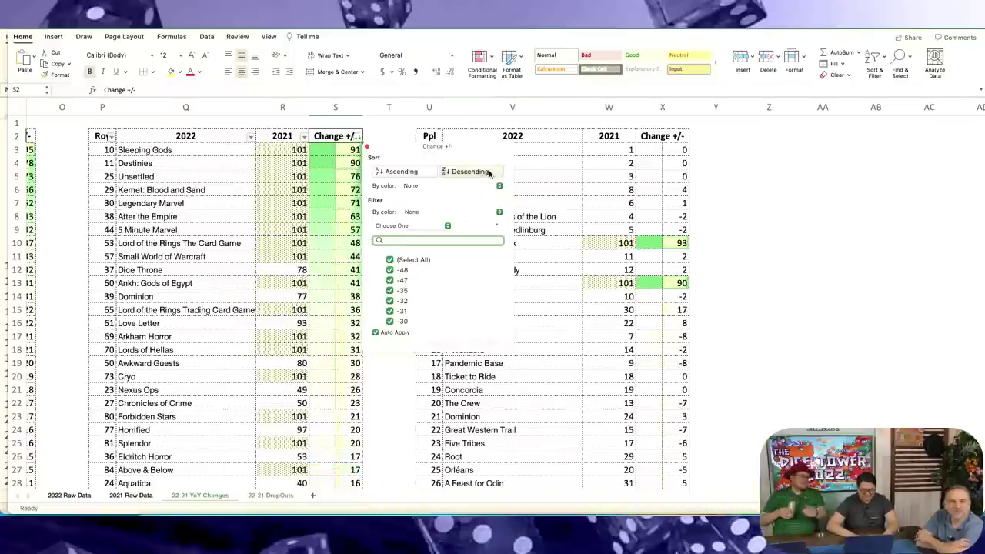
{"action": "left_click", "coordinate": [260, 166]}
{"action": "left_click", "coordinate": [242, 153]}
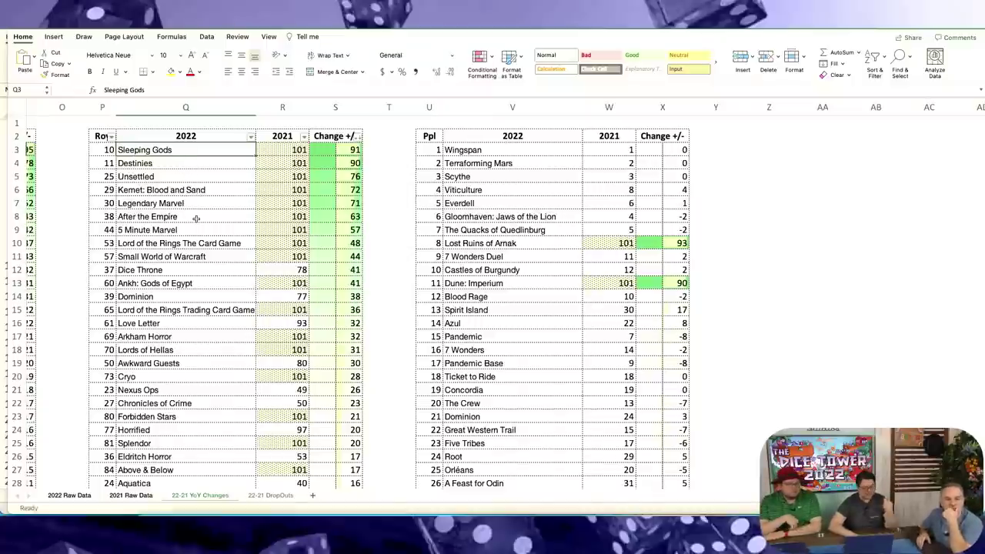
{"action": "scroll", "coordinate": [198, 215], "scroll_direction": "right", "scroll_amount": 1}
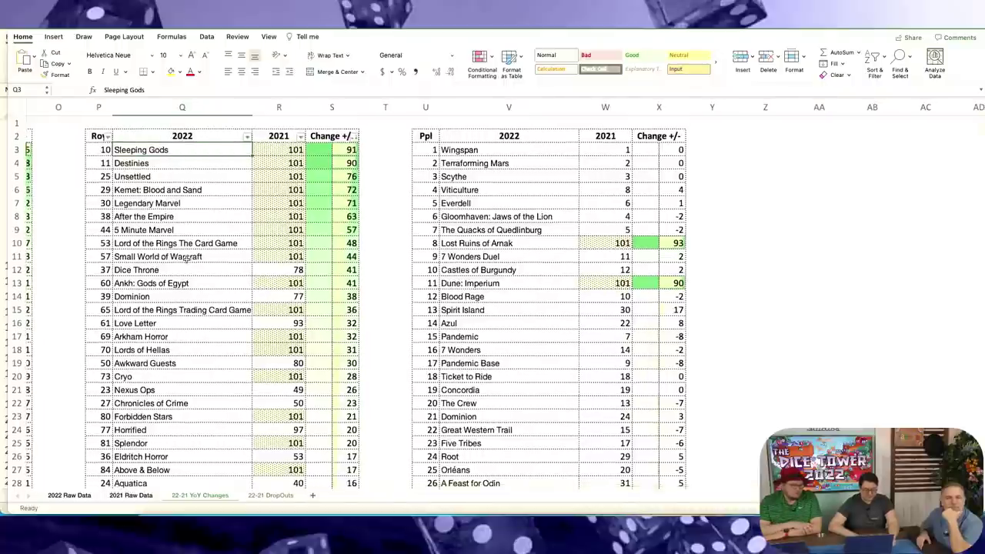
- Highlight all the 2021 rank values in the fourth person's list, from R3 to the last row
{"action": "left_click", "coordinate": [268, 151]}
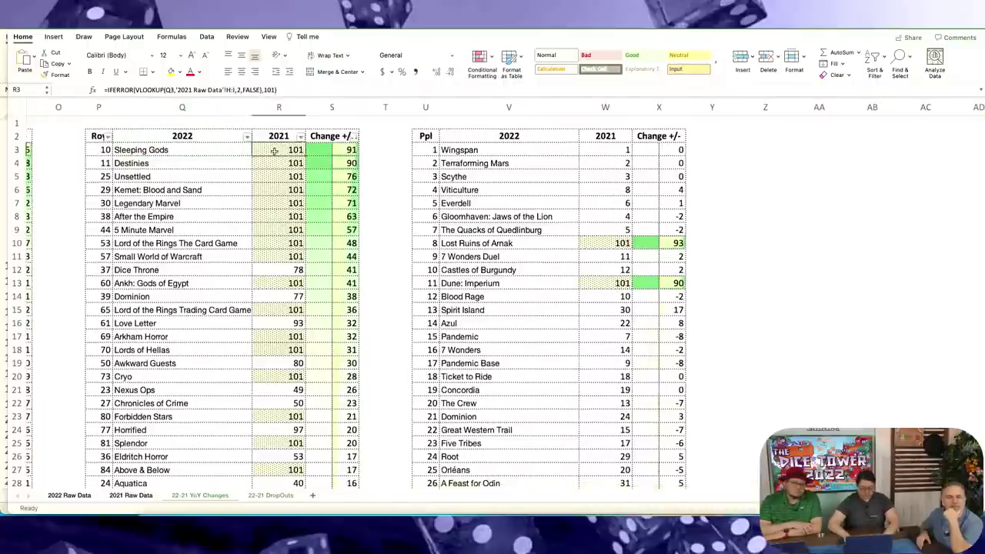
{"action": "key", "text": "ctrl+shift+Down"}
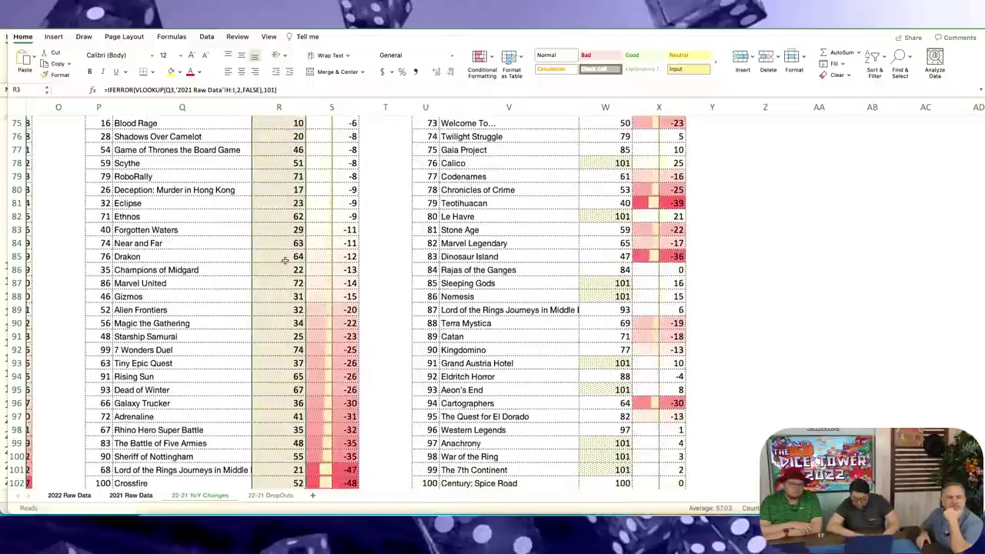
{"action": "scroll", "coordinate": [394, 331], "scroll_direction": "up", "scroll_amount": 20}
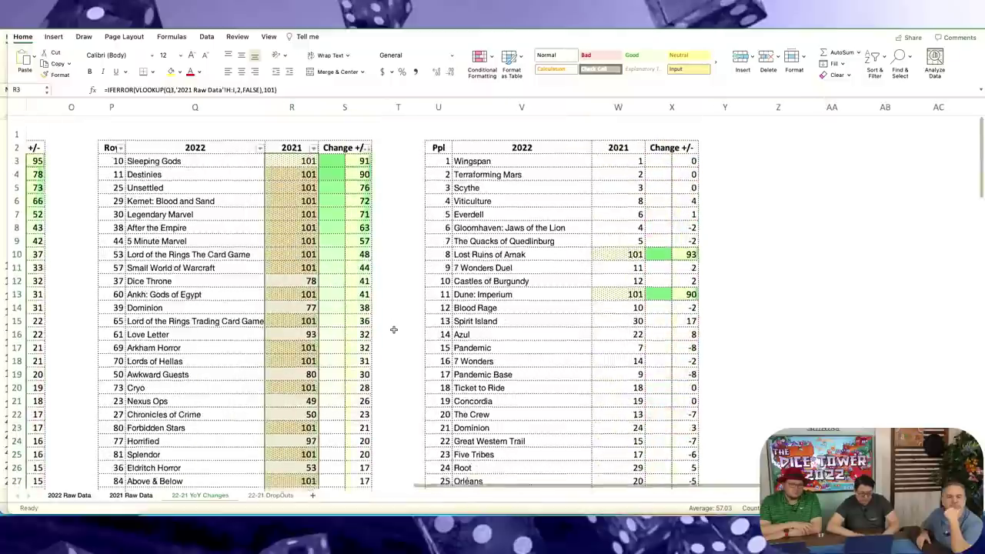
- Enter the formula =COUNTIF(R:R,"101") in T3 to count the fourth person's new entries
{"action": "left_click", "coordinate": [406, 164]}
{"action": "left_click", "coordinate": [403, 152]}
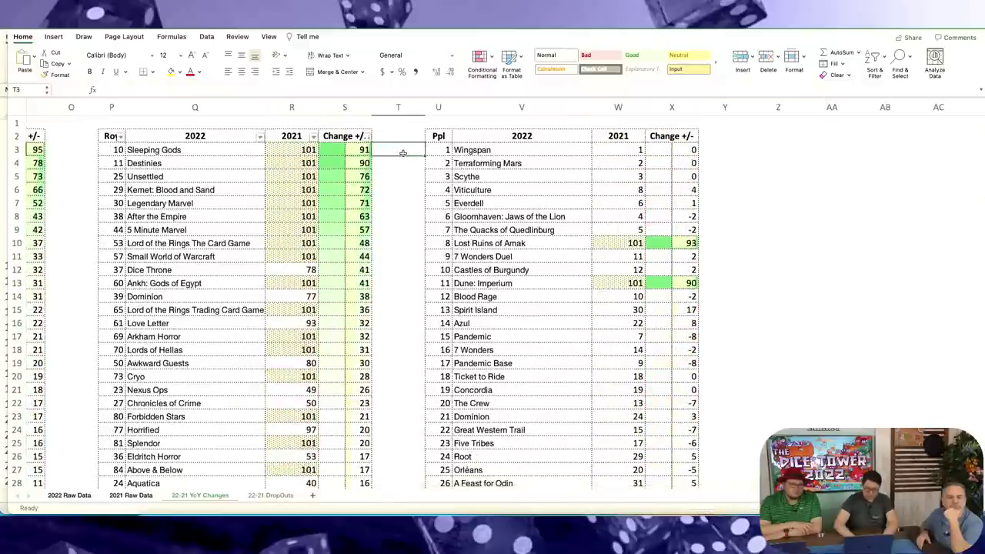
{"action": "double_click", "coordinate": [402, 152]}
{"action": "type", "text": "=COUNTI(R3"}
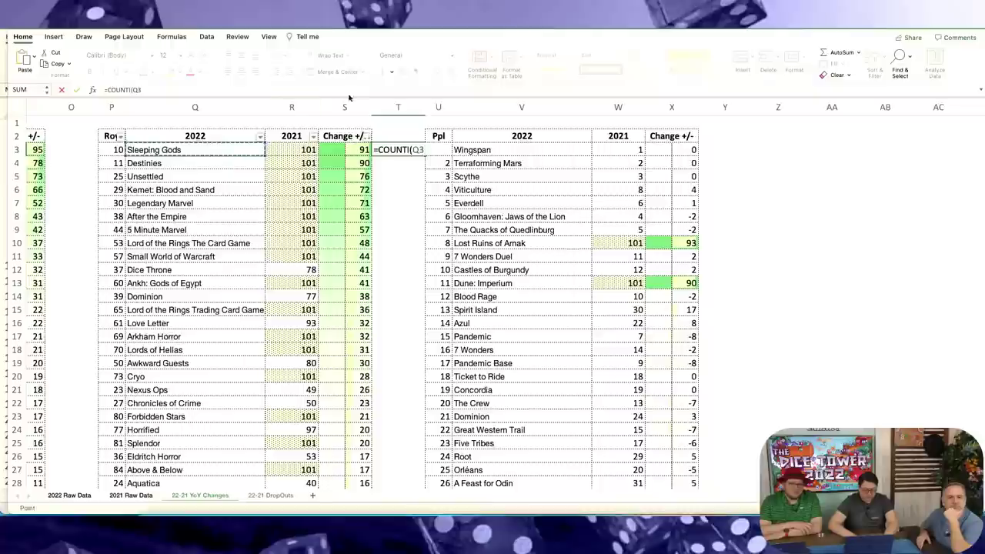
{"action": "left_click", "coordinate": [292, 107]}
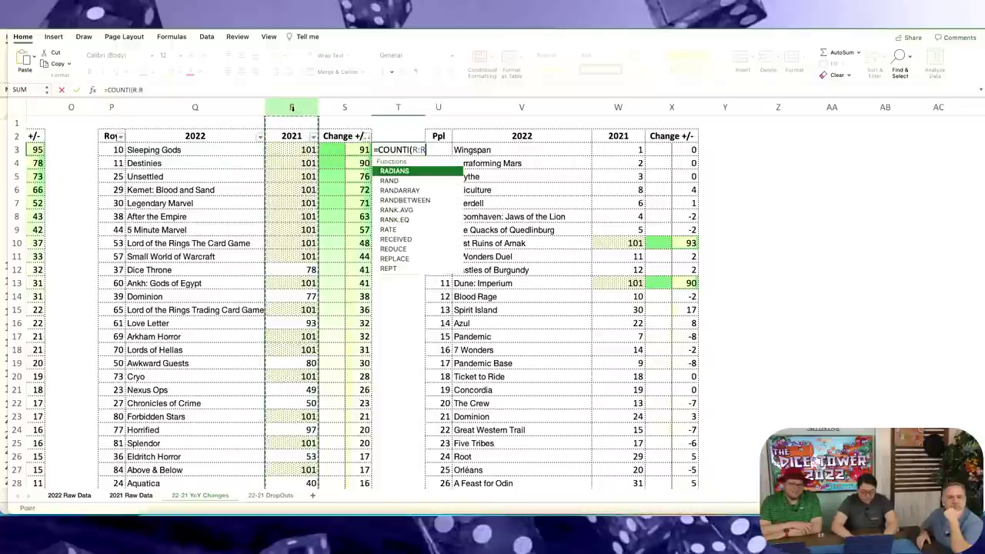
{"action": "key", "text": "BackSpace"}
{"action": "key", "text": "BackSpace"}
{"action": "key", "text": "BackSpace"}
{"action": "key", "text": "BackSpace"}
{"action": "type", "text": "F("}
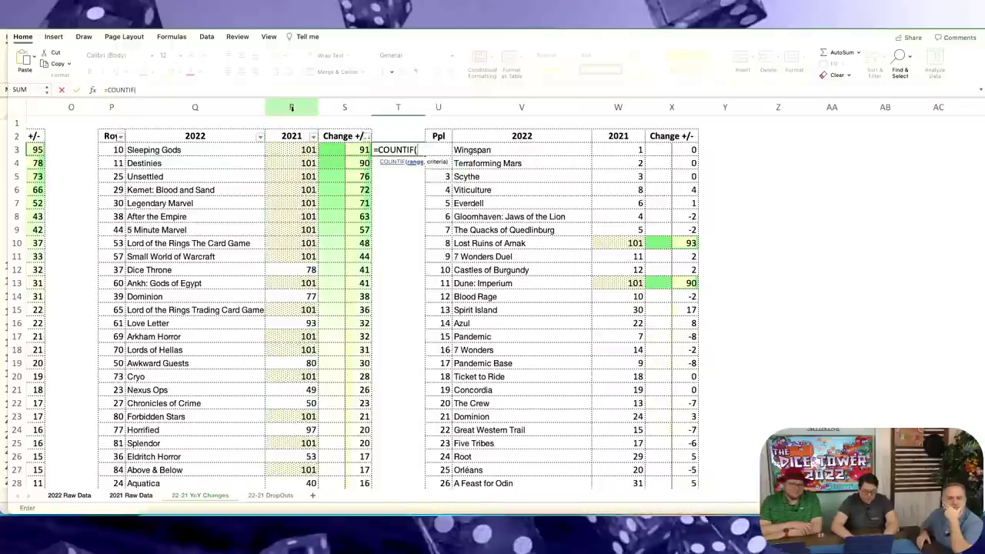
{"action": "left_click", "coordinate": [292, 107]}
{"action": "type", "text": ","}
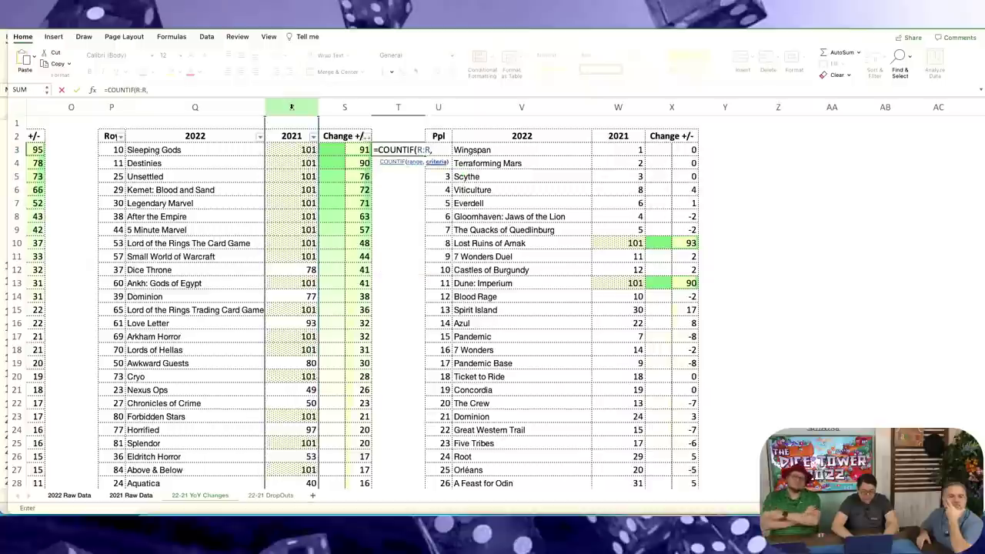
{"action": "type", "text": "\"101\""}
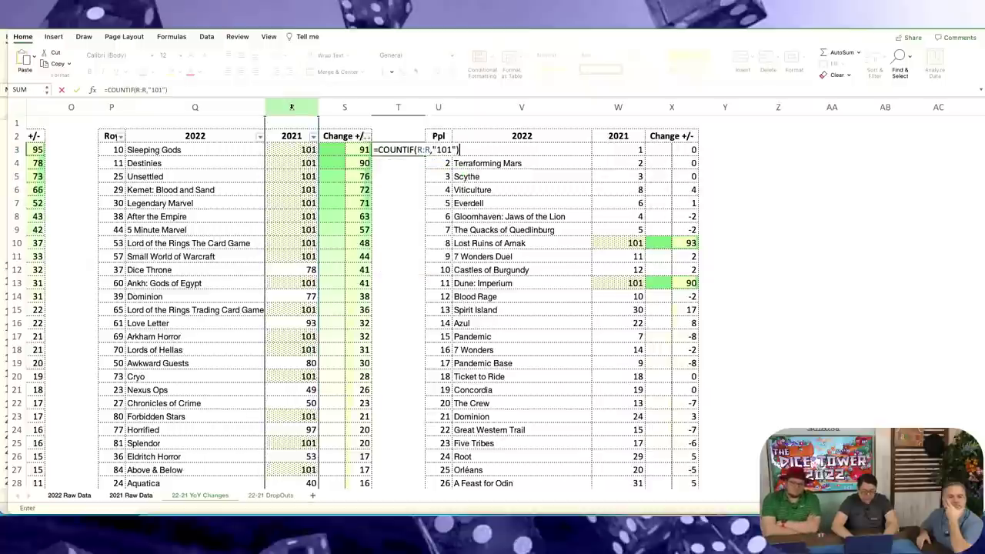
{"action": "key", "text": "Return"}
- Copy the new-entry count formula from T3 into O3 for the third person's list
{"action": "key", "text": "ctrl+c"}
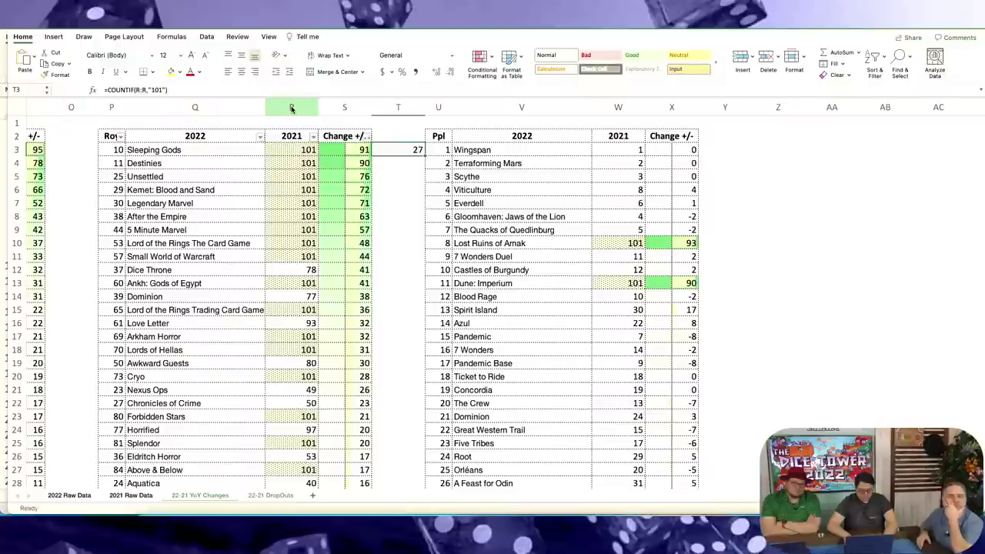
{"action": "key", "text": "Left"}
{"action": "key", "text": "Left"}
{"action": "key", "text": "Left"}
{"action": "key", "text": "Left"}
{"action": "key", "text": "Left"}
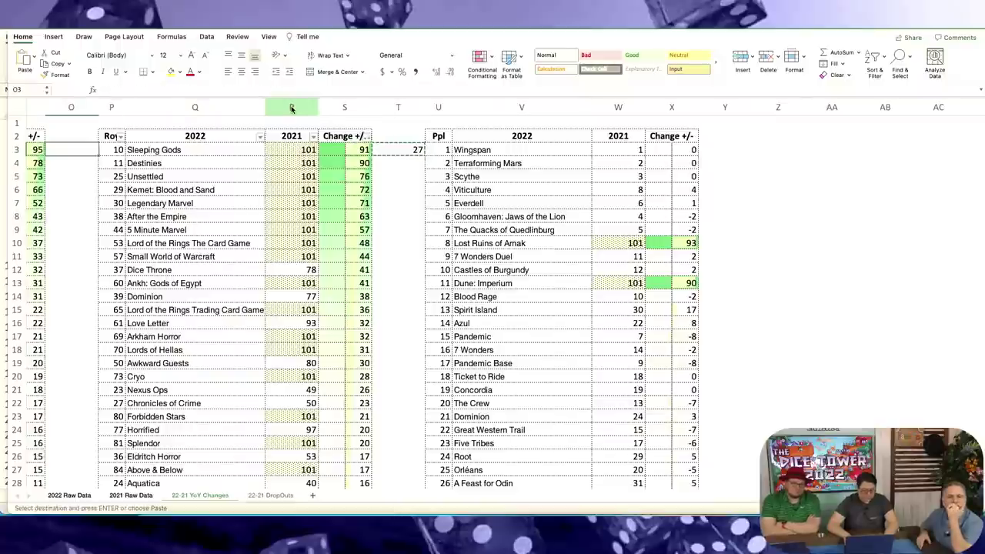
{"action": "key", "text": "ctrl+v"}
- Paste the new-entry count formula into J3 for the second person's list
{"action": "key", "text": "Left"}
{"action": "key", "text": "Left"}
{"action": "key", "text": "Left"}
{"action": "key", "text": "Left"}
{"action": "key", "text": "Left"}
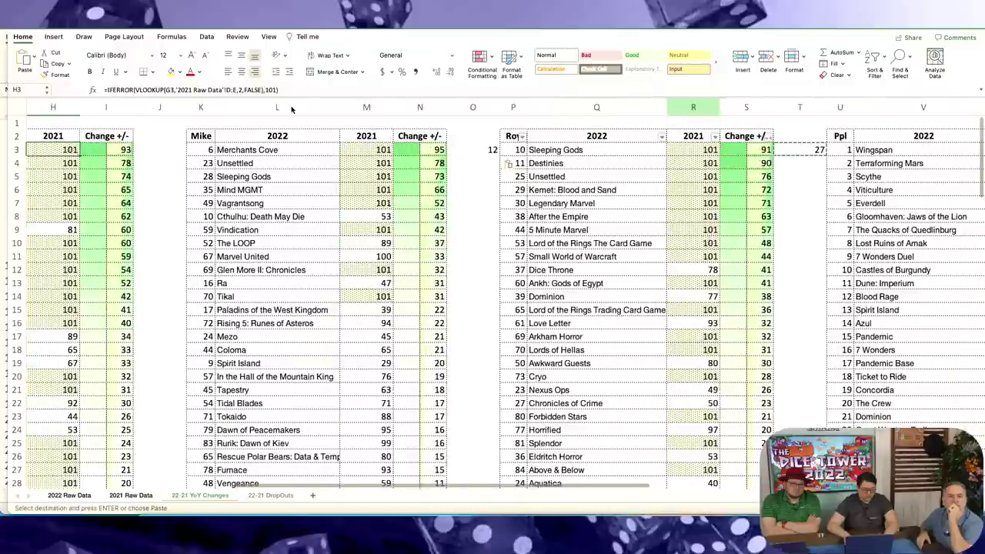
{"action": "key", "text": "ctrl+v"}
- Paste the new-entry count formula into E3 for the first person's list and compare it with the other counts
{"action": "scroll", "coordinate": [168, 150], "scroll_direction": "left", "scroll_amount": 10}
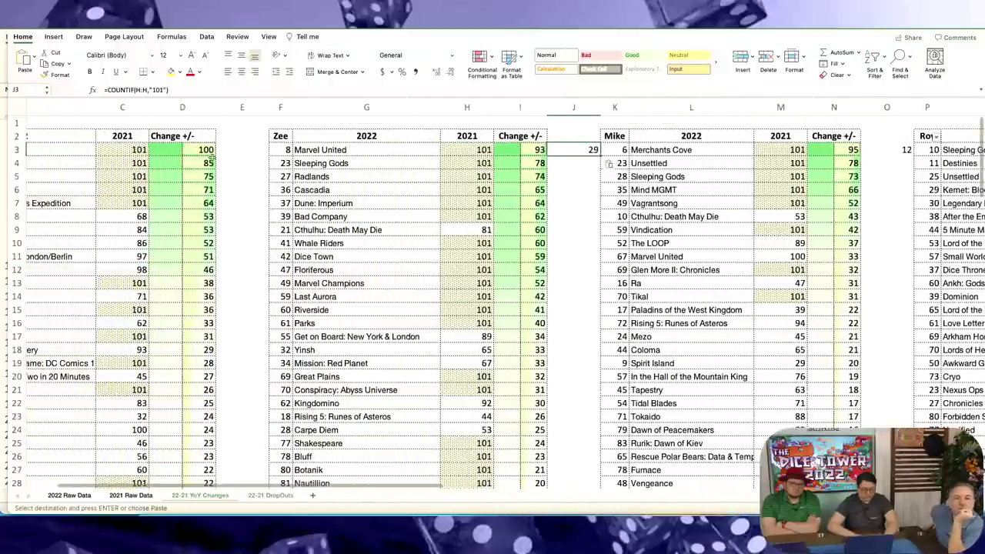
{"action": "left_click", "coordinate": [241, 150]}
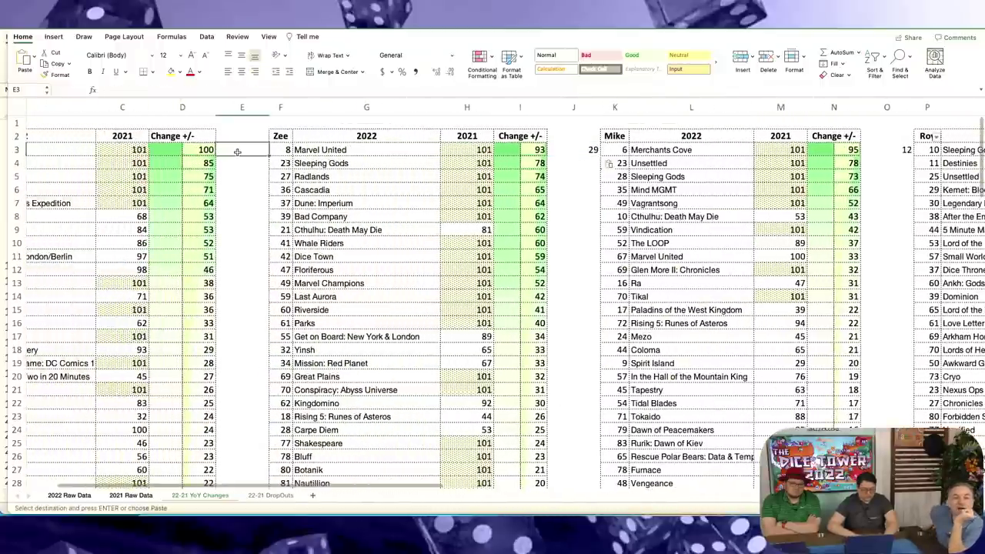
{"action": "key", "text": "ctrl+v"}
{"action": "scroll", "coordinate": [248, 196], "scroll_direction": "left", "scroll_amount": 5}
{"action": "scroll", "coordinate": [292, 193], "scroll_direction": "right", "scroll_amount": 5}
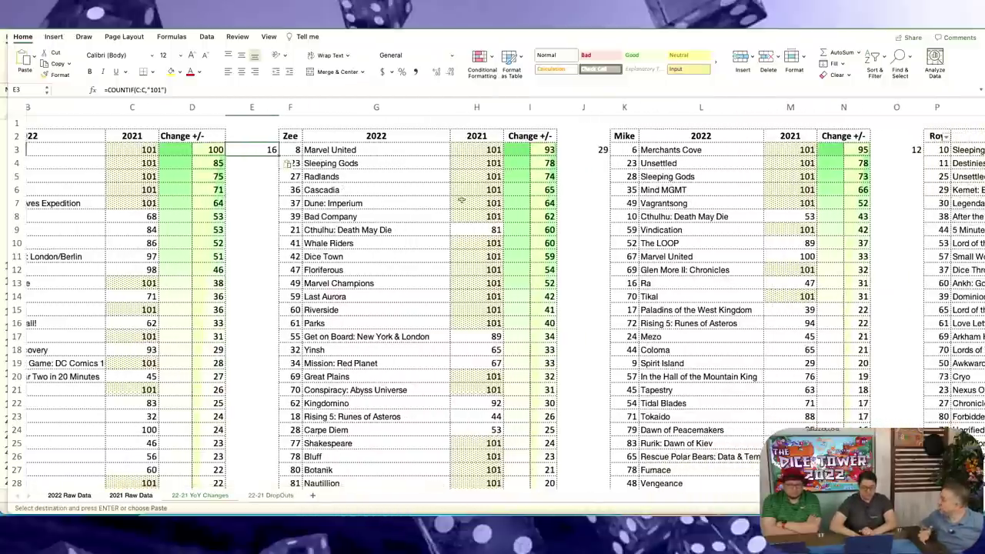
{"action": "left_click", "coordinate": [477, 177]}
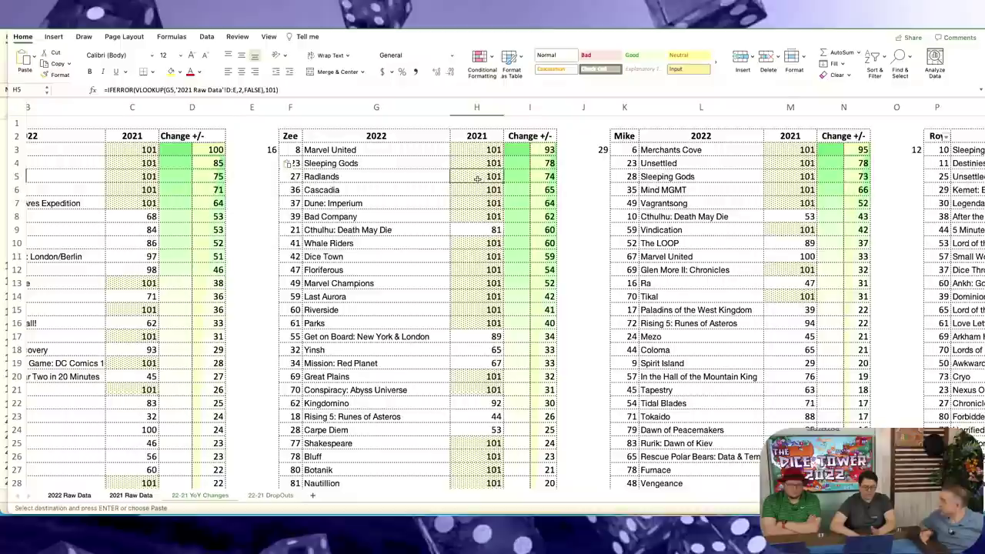
- Examine the second person's new entries and the new-entry count formula beside that list
{"action": "left_click", "coordinate": [481, 270]}
{"action": "left_click", "coordinate": [485, 296]}
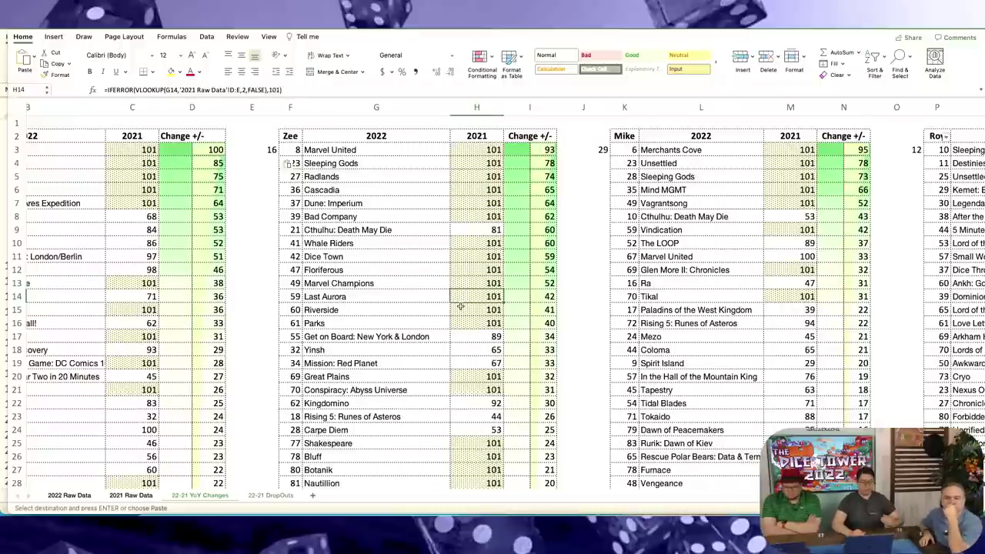
{"action": "left_click", "coordinate": [585, 152]}
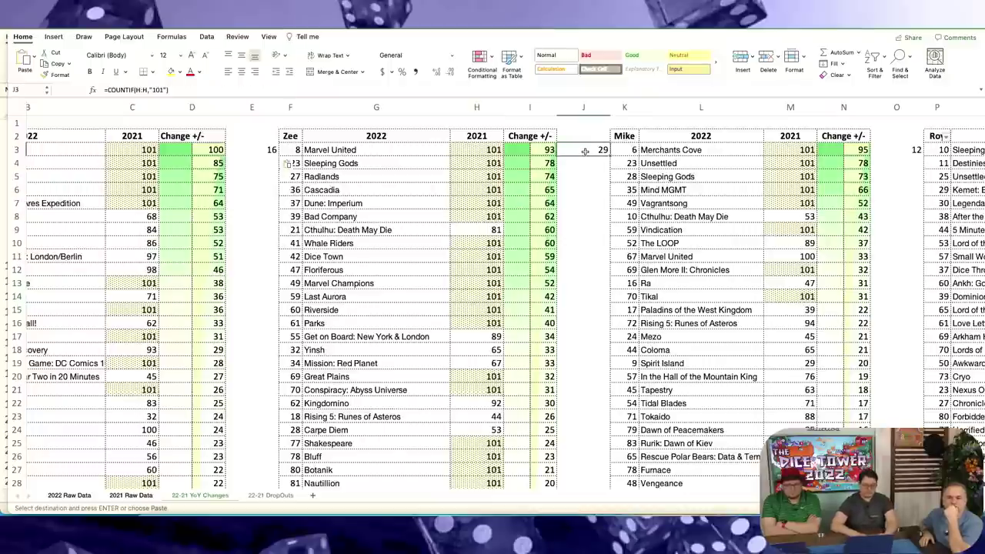
- Examine the biggest climbers and new entries in the fourth person's list, including the 2021 ranks of Dice Throne, Dominion and Love Letter
{"action": "scroll", "coordinate": [584, 151], "scroll_direction": "right", "scroll_amount": 10}
{"action": "scroll", "coordinate": [585, 151], "scroll_direction": "right", "scroll_amount": 8}
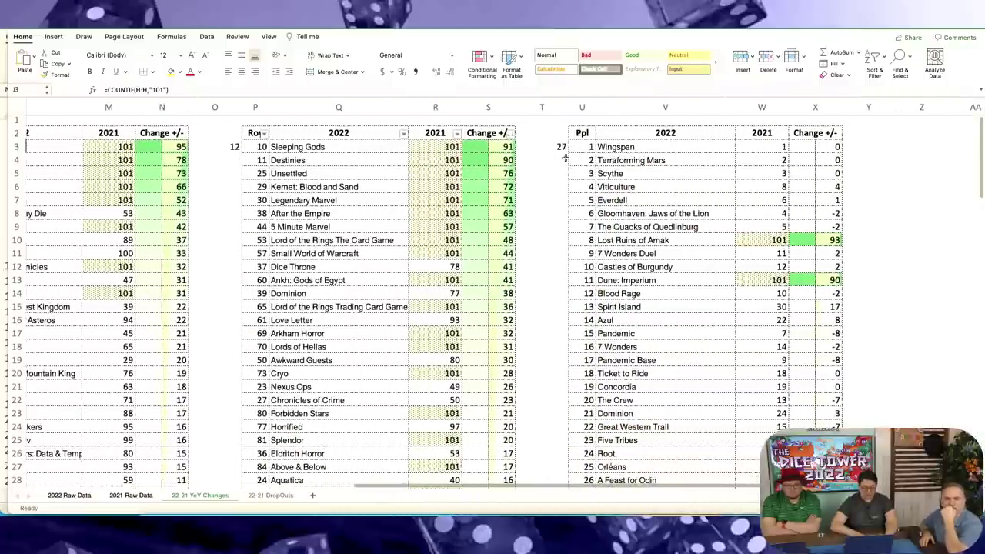
{"action": "left_click", "coordinate": [543, 160]}
{"action": "key", "text": "Escape"}
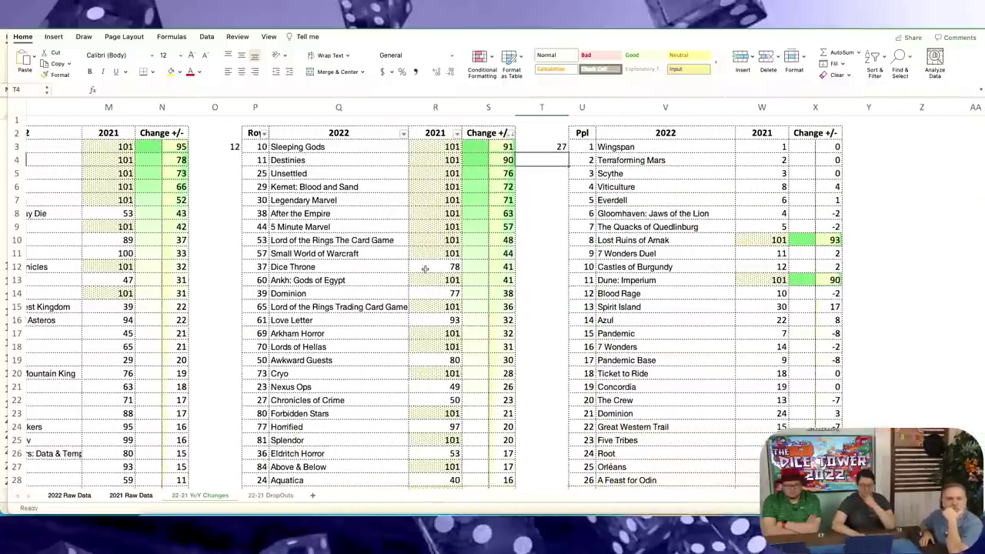
{"action": "left_click", "coordinate": [329, 266]}
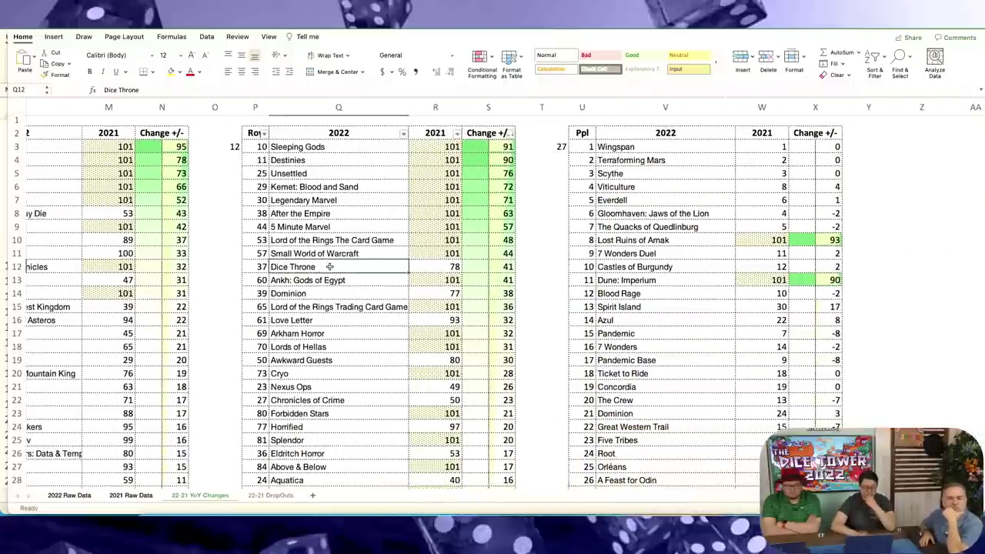
{"action": "left_click", "coordinate": [439, 270]}
{"action": "left_click", "coordinate": [357, 268]}
{"action": "scroll", "coordinate": [357, 268], "scroll_direction": "right", "scroll_amount": 1}
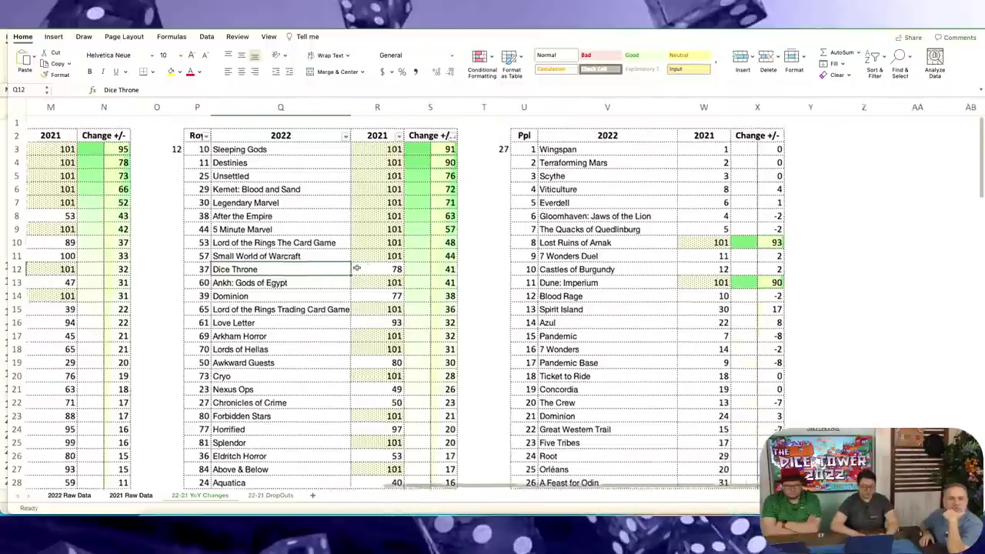
{"action": "scroll", "coordinate": [357, 267], "scroll_direction": "down", "scroll_amount": 1}
{"action": "scroll", "coordinate": [357, 268], "scroll_direction": "right", "scroll_amount": 1}
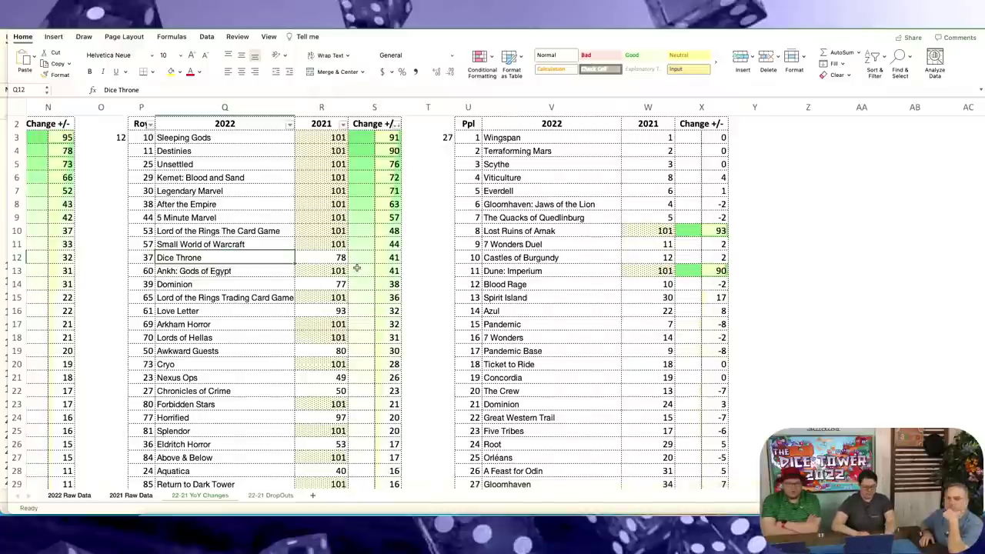
{"action": "scroll", "coordinate": [480, 302], "scroll_direction": "up", "scroll_amount": 1}
{"action": "scroll", "coordinate": [481, 302], "scroll_direction": "right", "scroll_amount": 1}
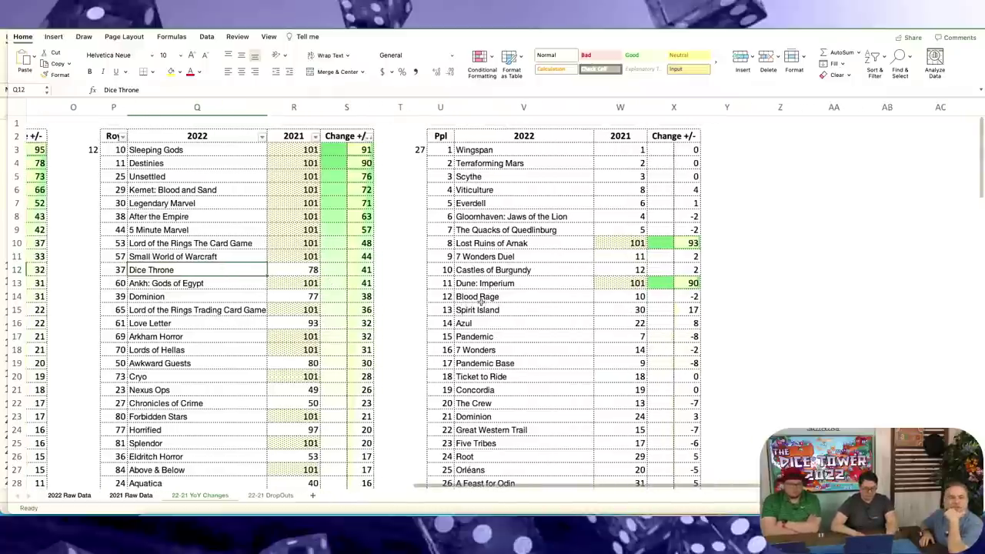
{"action": "scroll", "coordinate": [481, 302], "scroll_direction": "right", "scroll_amount": 1}
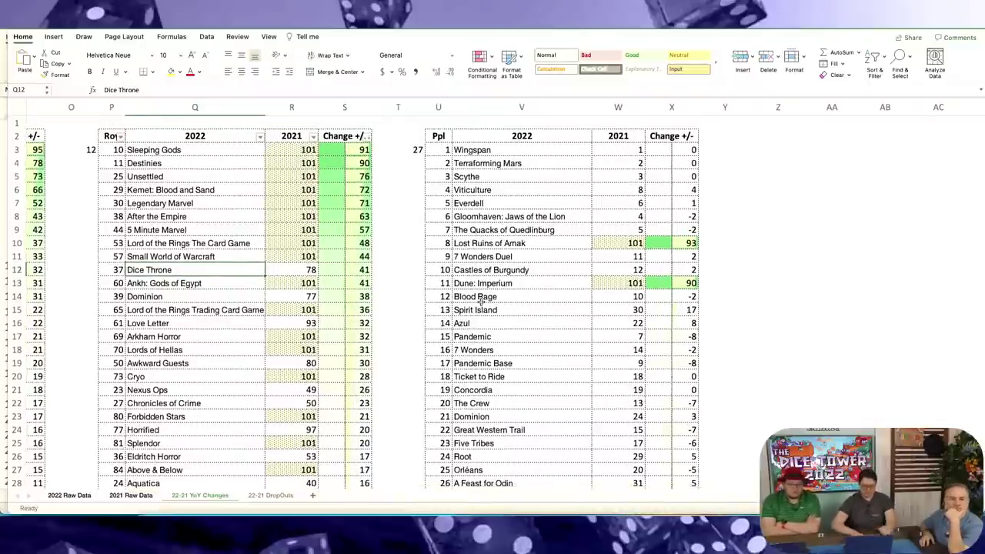
{"action": "left_click", "coordinate": [299, 298]}
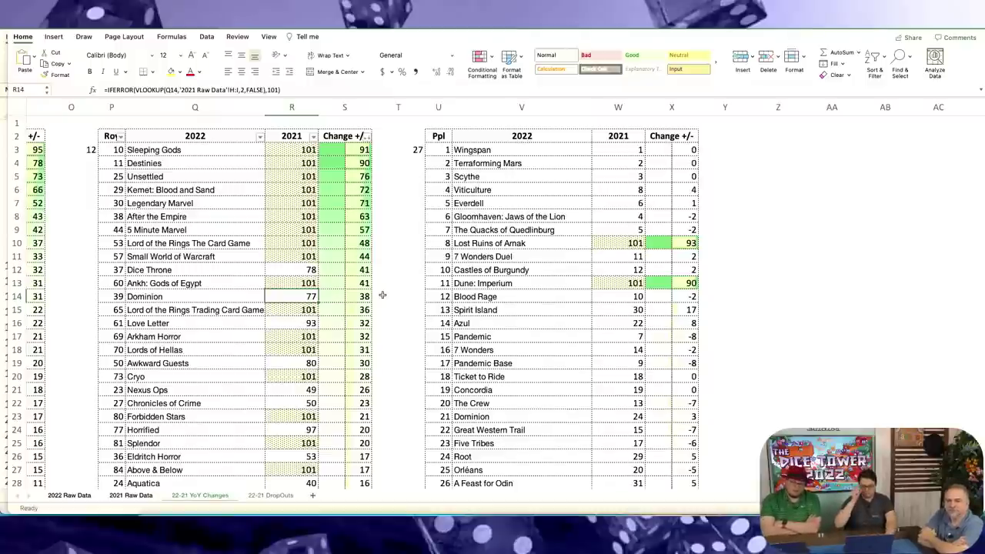
{"action": "left_click", "coordinate": [239, 324]}
- Examine the games with unchanged ranks in the fourth person's list, from Marvel Champions to Android Netrunner
{"action": "scroll", "coordinate": [239, 324], "scroll_direction": "down", "scroll_amount": 10}
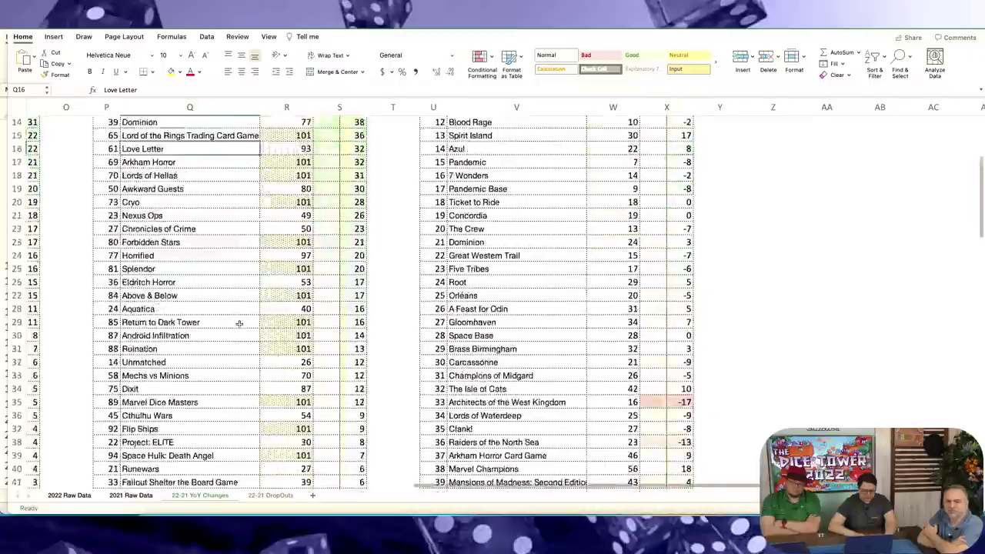
{"action": "scroll", "coordinate": [239, 324], "scroll_direction": "down", "scroll_amount": 3}
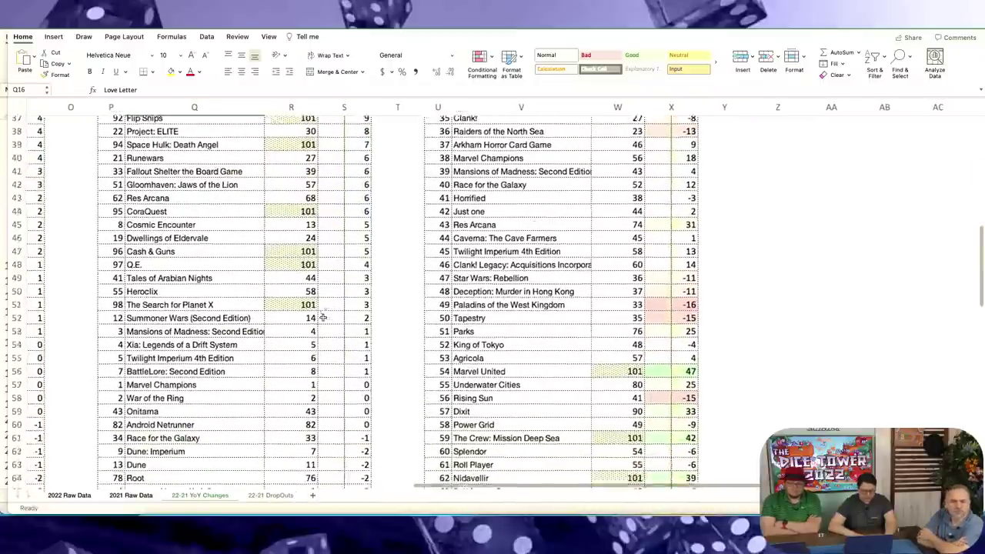
{"action": "left_click_drag", "start_coordinate": [236, 353], "coordinate": [365, 393]}
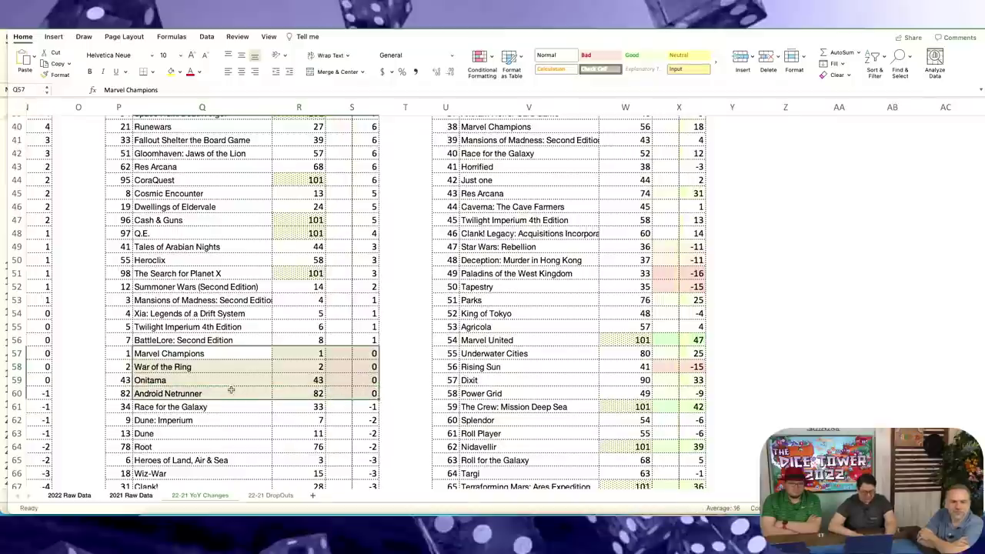
{"action": "left_click", "coordinate": [227, 394]}
{"action": "left_click", "coordinate": [313, 394]}
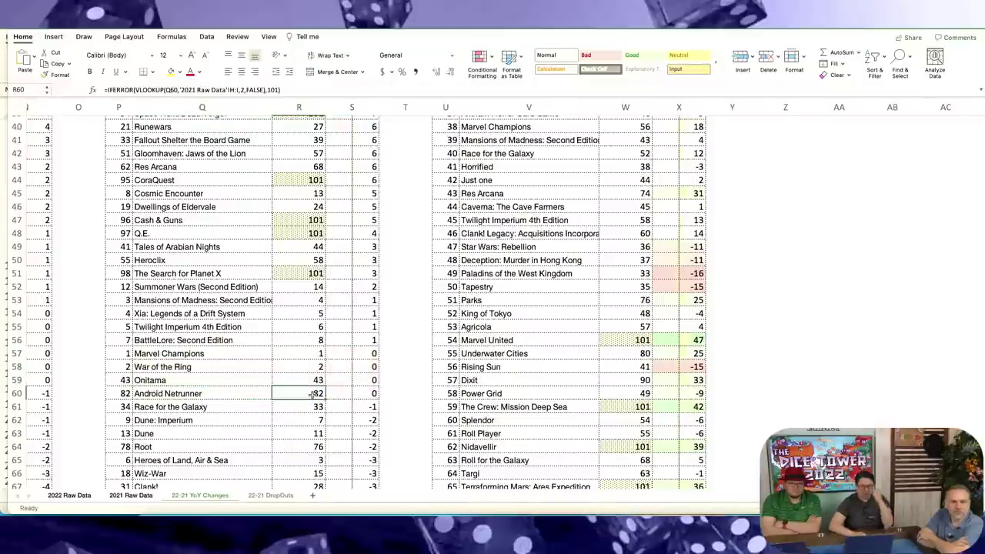
- Examine the biggest fallers at the end of the fourth person's list, including Lord of the Rings Journeys in Middle Earth
{"action": "scroll", "coordinate": [338, 383], "scroll_direction": "down", "scroll_amount": 13}
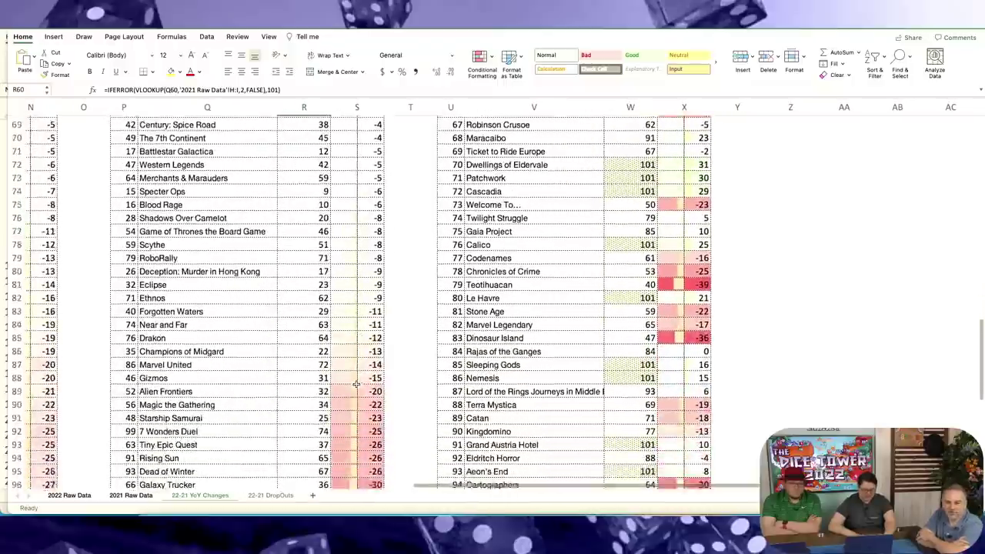
{"action": "scroll", "coordinate": [357, 384], "scroll_direction": "up", "scroll_amount": 3}
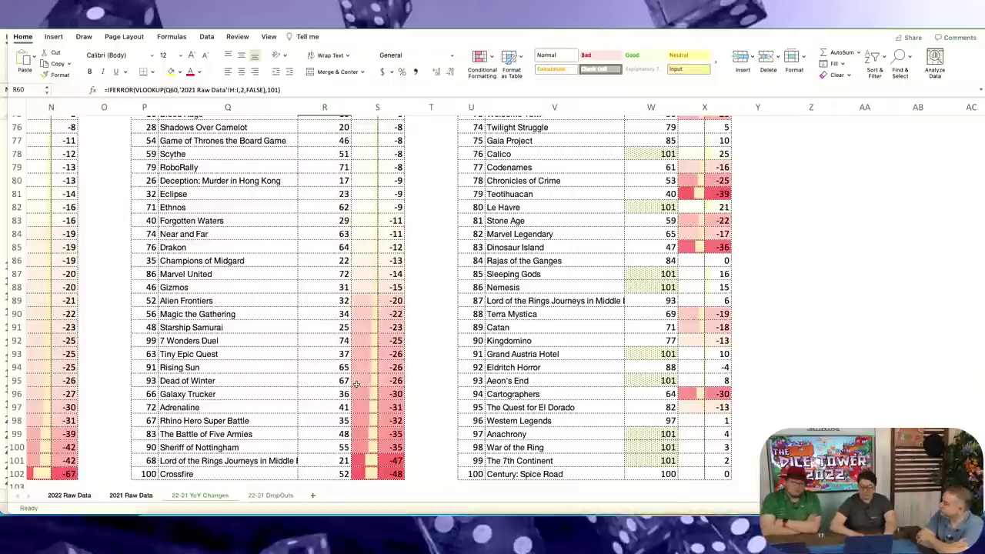
{"action": "scroll", "coordinate": [357, 383], "scroll_direction": "right", "scroll_amount": 1}
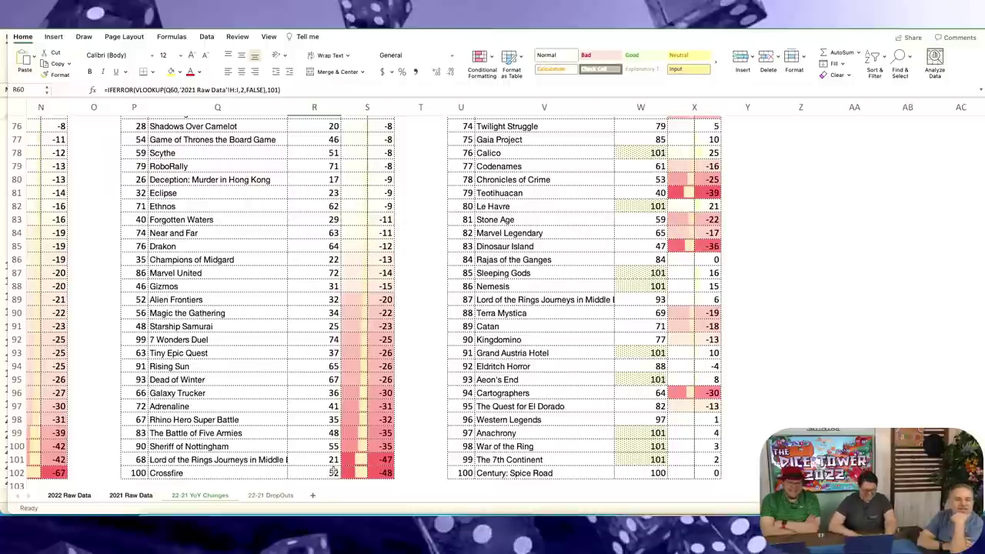
{"action": "left_click", "coordinate": [273, 461]}
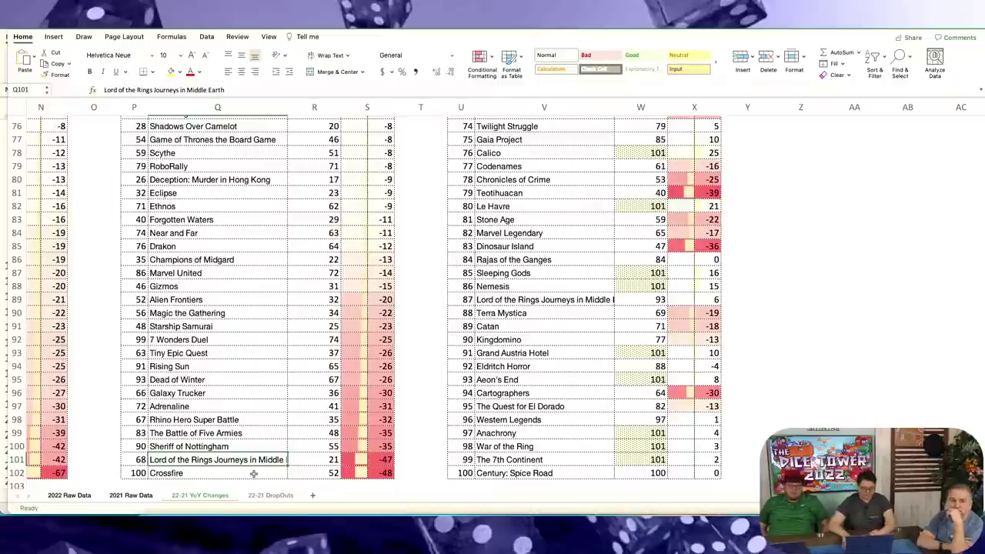
- Open the 22-21 DropOuts sheet and examine the Star Wars: Rebellion drop in the fourth person's list
{"action": "left_click", "coordinate": [270, 495]}
{"action": "scroll", "coordinate": [555, 368], "scroll_direction": "up", "scroll_amount": 15}
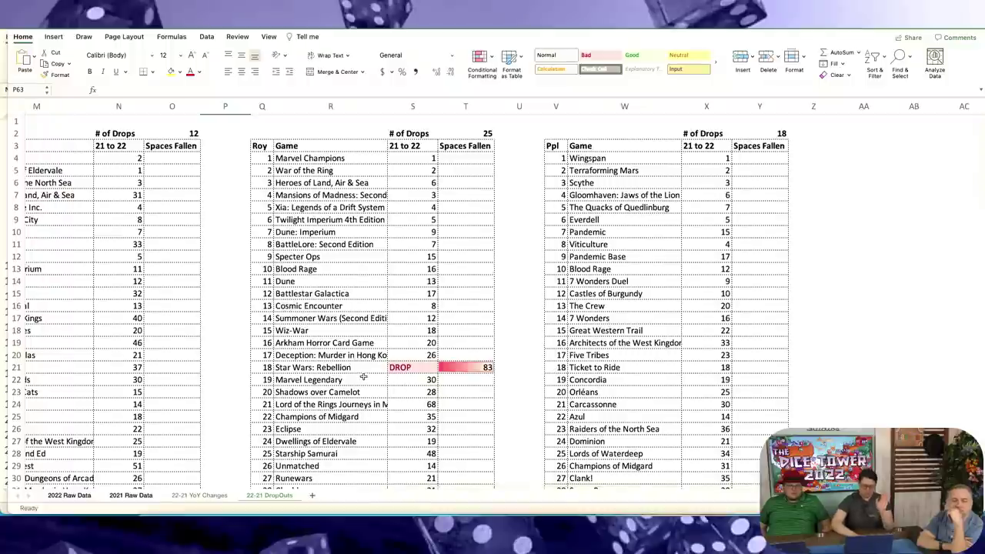
{"action": "left_click_drag", "start_coordinate": [383, 370], "coordinate": [460, 369]}
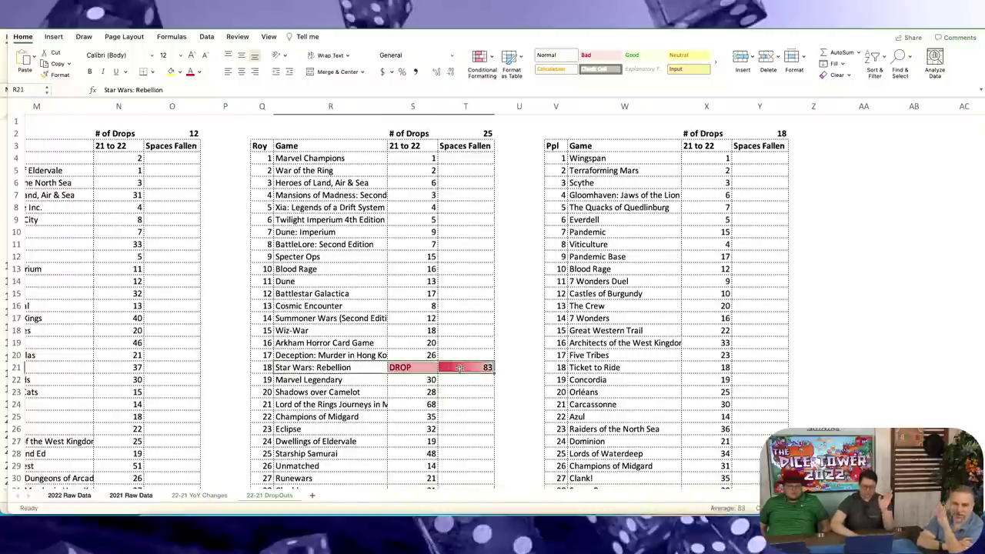
{"action": "left_click", "coordinate": [368, 370]}
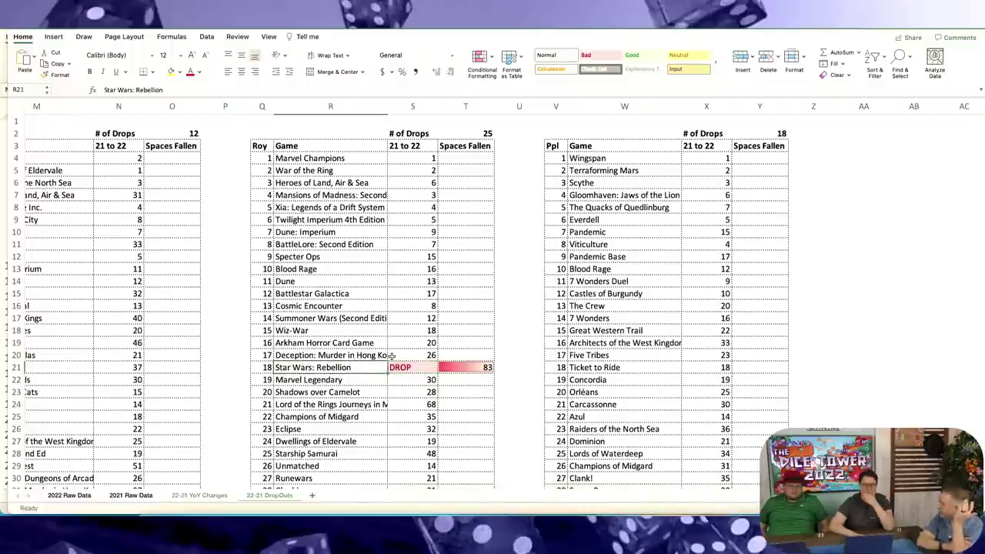
- Find Incan Gold among the fourth person's drop-outs and check its spaces fallen
{"action": "scroll", "coordinate": [416, 332], "scroll_direction": "down", "scroll_amount": 9}
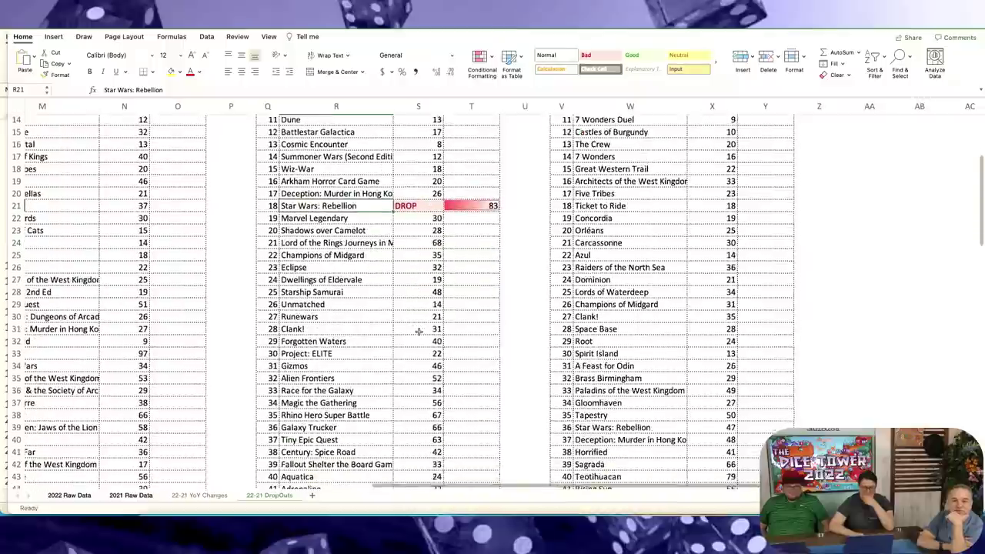
{"action": "scroll", "coordinate": [419, 332], "scroll_direction": "down", "scroll_amount": 2}
{"action": "left_click_drag", "start_coordinate": [339, 314], "coordinate": [498, 311]}
{"action": "left_click", "coordinate": [508, 315]}
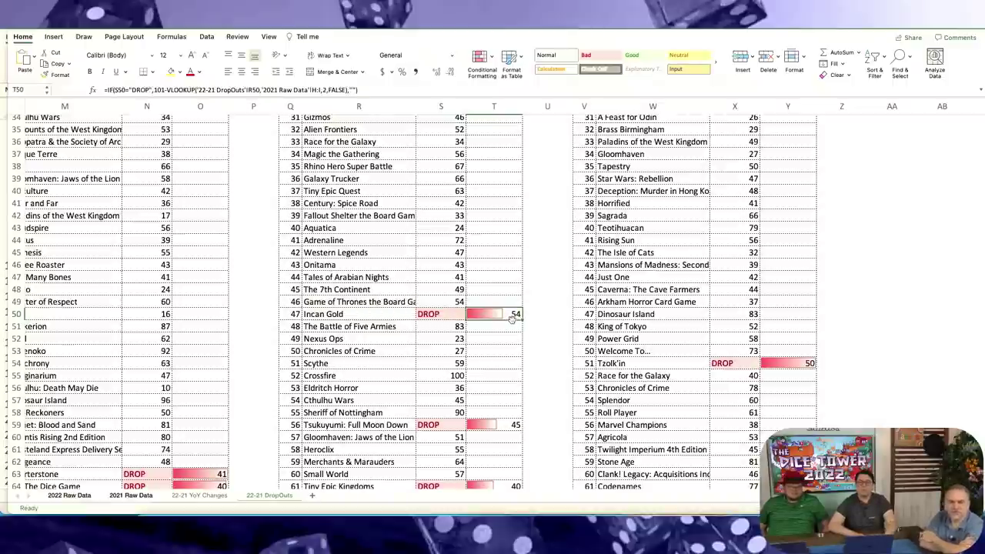
- Review the fourth person's remaining drop-outs down to the last ranked game, King of Tokyo
{"action": "scroll", "coordinate": [512, 318], "scroll_direction": "right", "scroll_amount": 1}
{"action": "scroll", "coordinate": [512, 318], "scroll_direction": "down", "scroll_amount": 3}
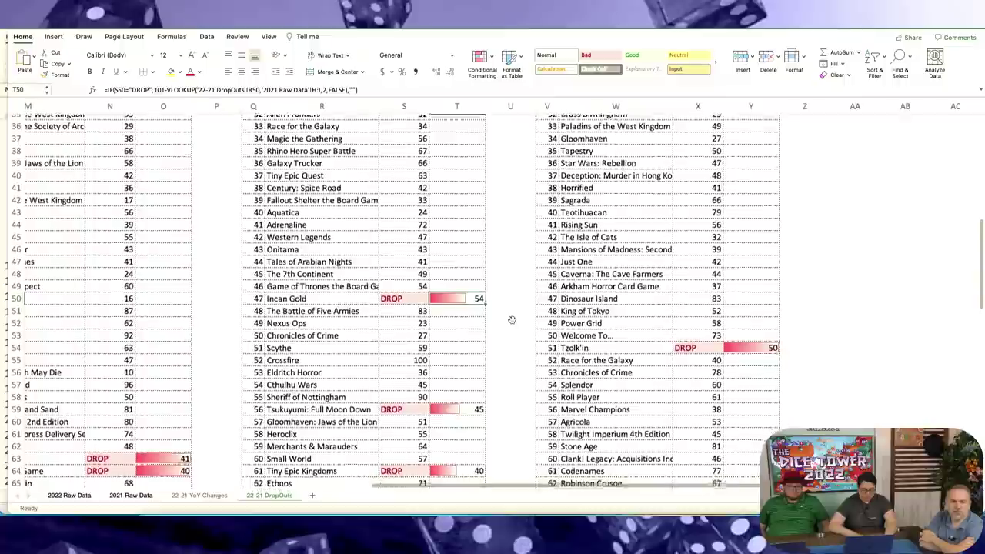
{"action": "scroll", "coordinate": [512, 320], "scroll_direction": "down", "scroll_amount": 5}
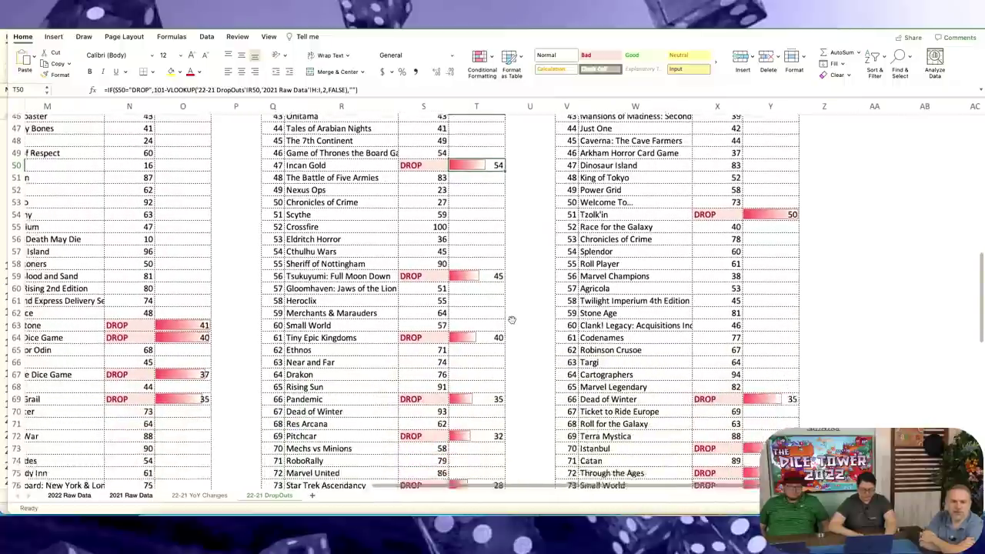
{"action": "scroll", "coordinate": [512, 320], "scroll_direction": "down", "scroll_amount": 7}
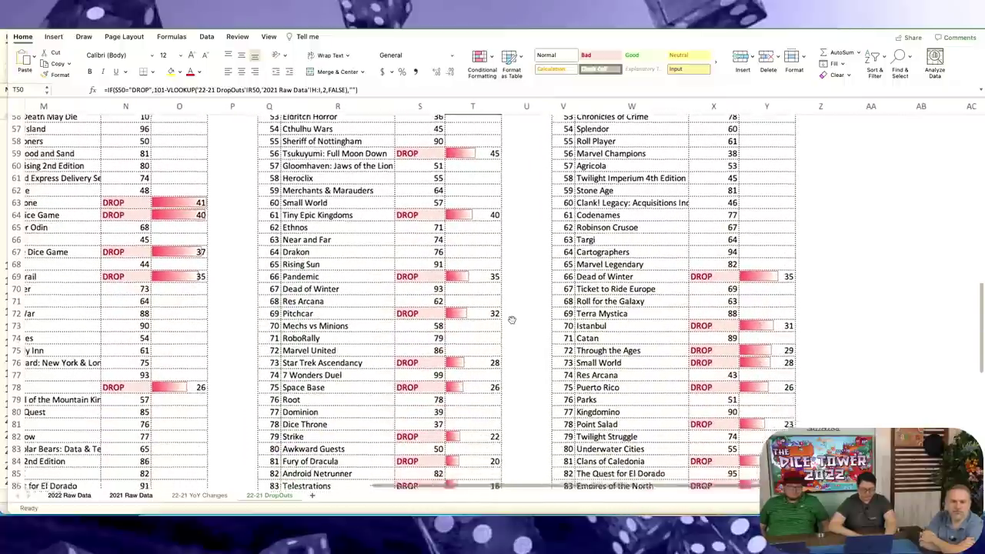
{"action": "scroll", "coordinate": [512, 320], "scroll_direction": "down", "scroll_amount": 4}
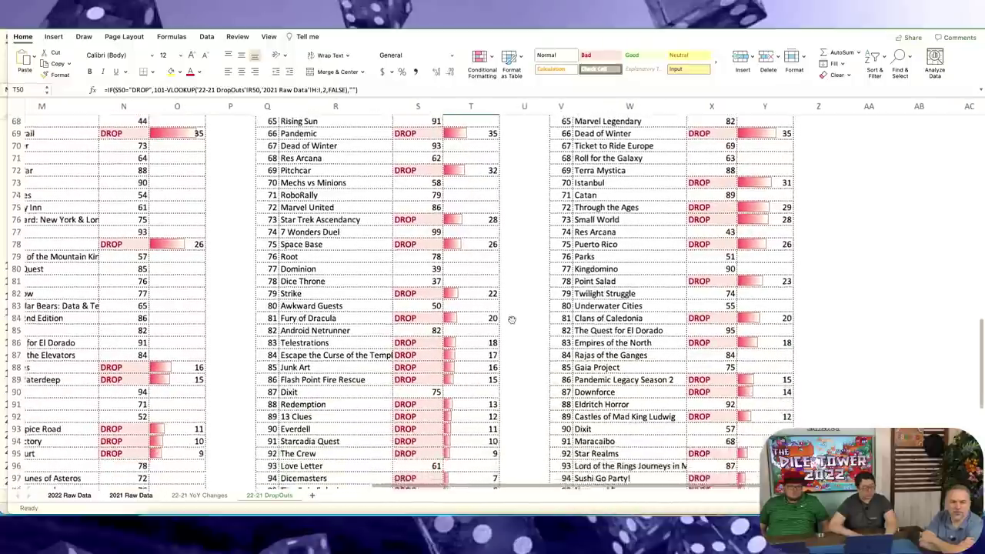
{"action": "scroll", "coordinate": [511, 320], "scroll_direction": "down", "scroll_amount": 2}
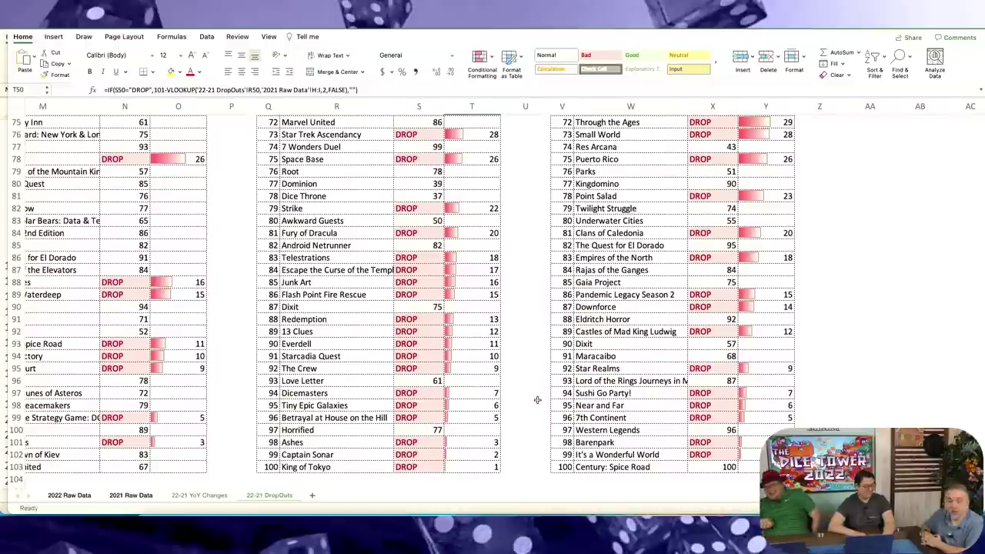
- Return to the 22-21 YoY Changes sheet and copy the new-entry count formula from T3 into Y3 for the Ppl list
{"action": "scroll", "coordinate": [537, 399], "scroll_direction": "up", "scroll_amount": 1}
{"action": "key", "text": "ctrl+Page_Up"}
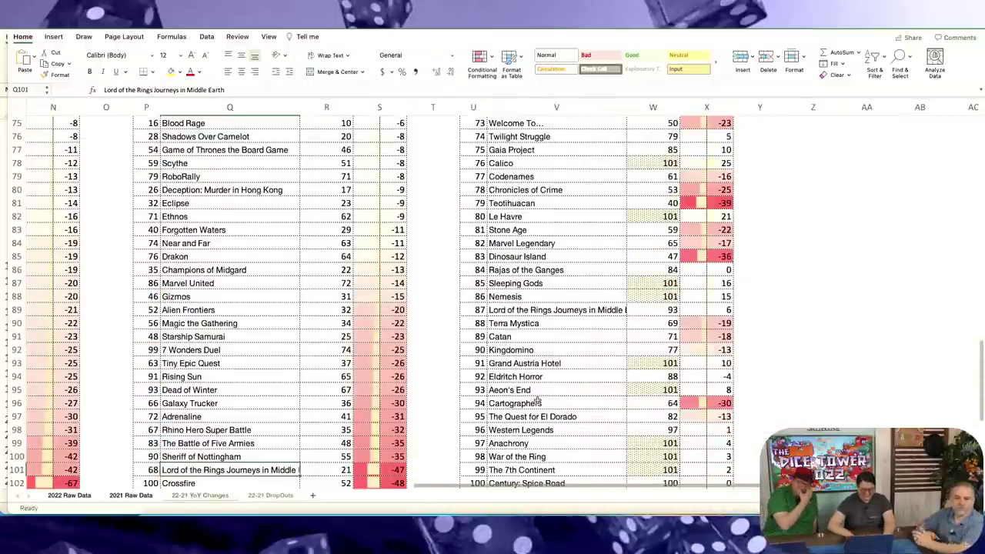
{"action": "scroll", "coordinate": [605, 323], "scroll_direction": "up", "scroll_amount": 20}
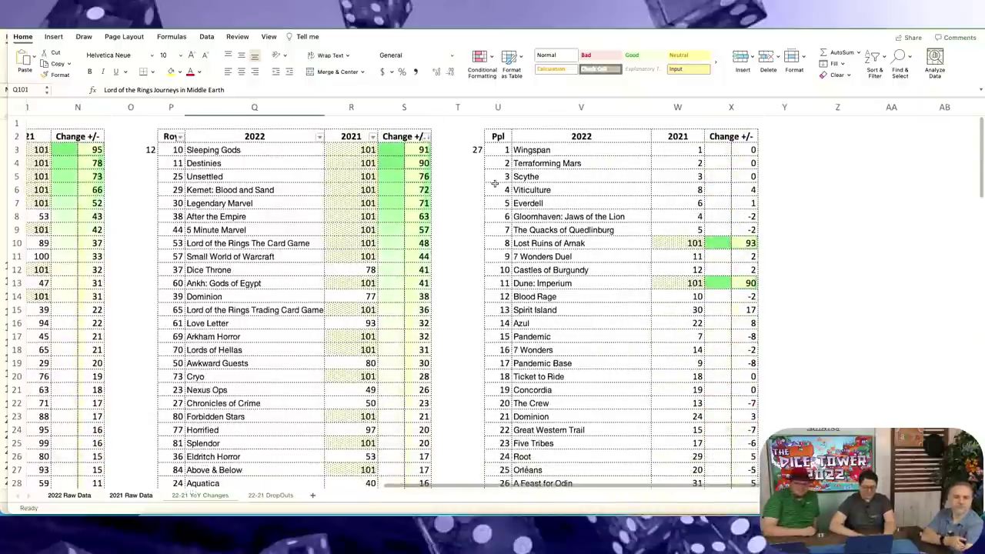
{"action": "left_click", "coordinate": [465, 150]}
{"action": "key", "text": "ctrl+c"}
{"action": "key", "text": "Right"}
{"action": "key", "text": "Right"}
{"action": "key", "text": "Right"}
{"action": "key", "text": "Right"}
{"action": "key", "text": "Right"}
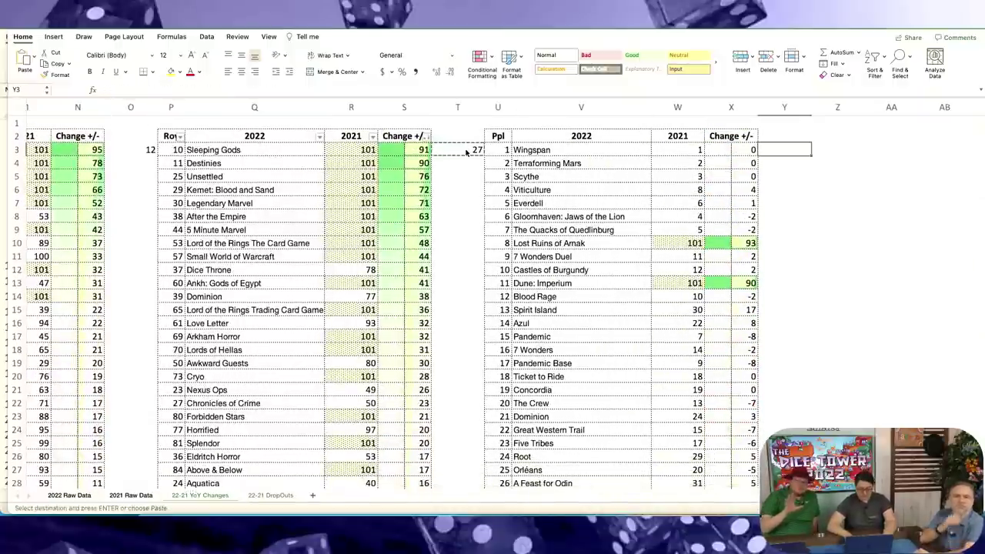
{"action": "key", "text": "ctrl+v"}
{"action": "key", "text": "Escape"}
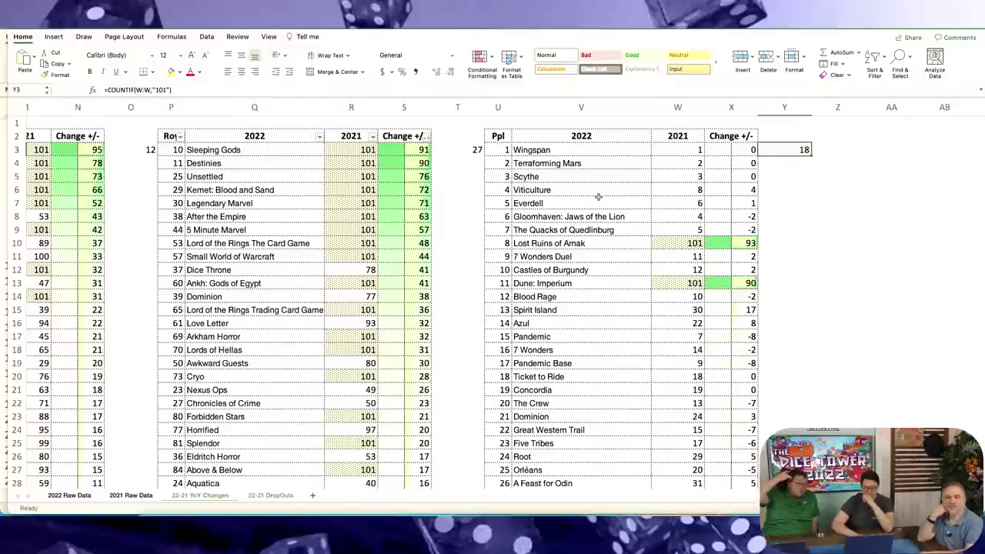
- Add filters to the Ppl table's header row and sort that table by Change +/- in descending order
{"action": "left_click", "coordinate": [506, 135]}
{"action": "key", "text": "super+shift+Right"}
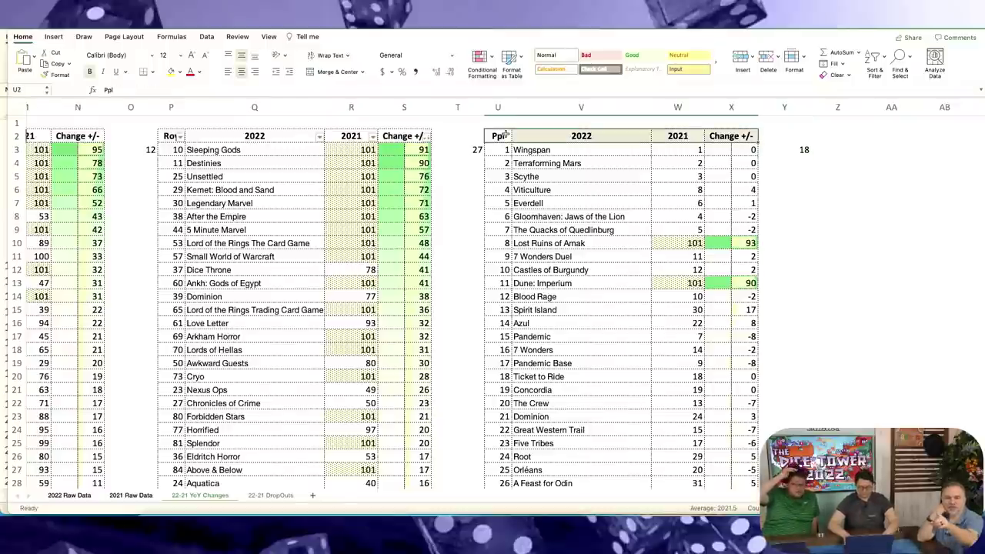
{"action": "key", "text": "super+shift+f"}
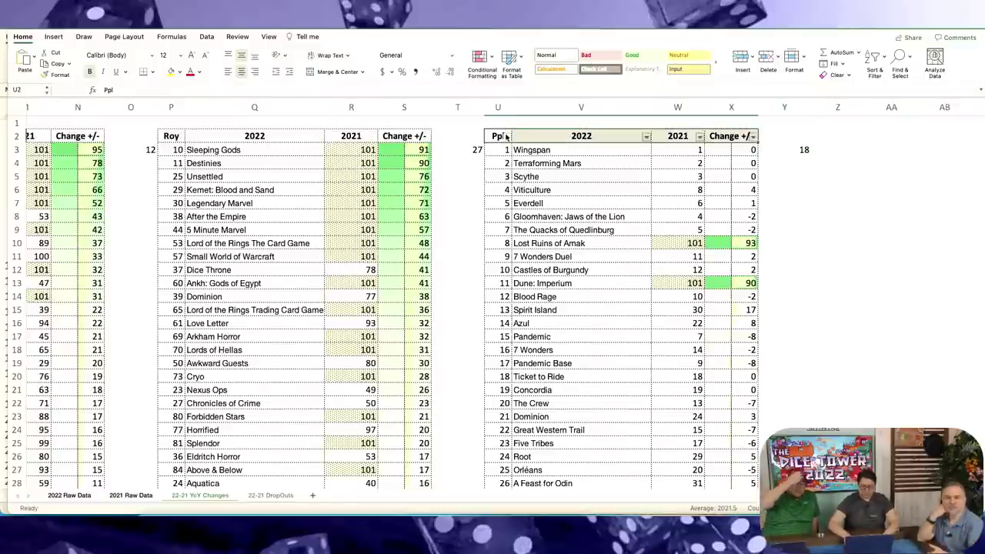
{"action": "key", "text": "Right"}
{"action": "key", "text": "Right"}
{"action": "key", "text": "Right"}
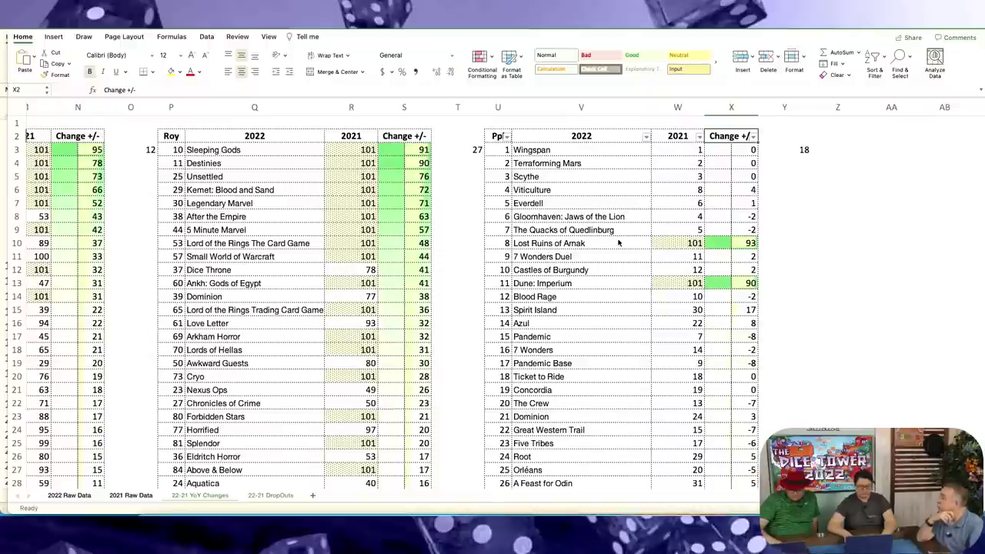
{"action": "key", "text": "alt+Down"}
{"action": "left_click", "coordinate": [883, 171]}
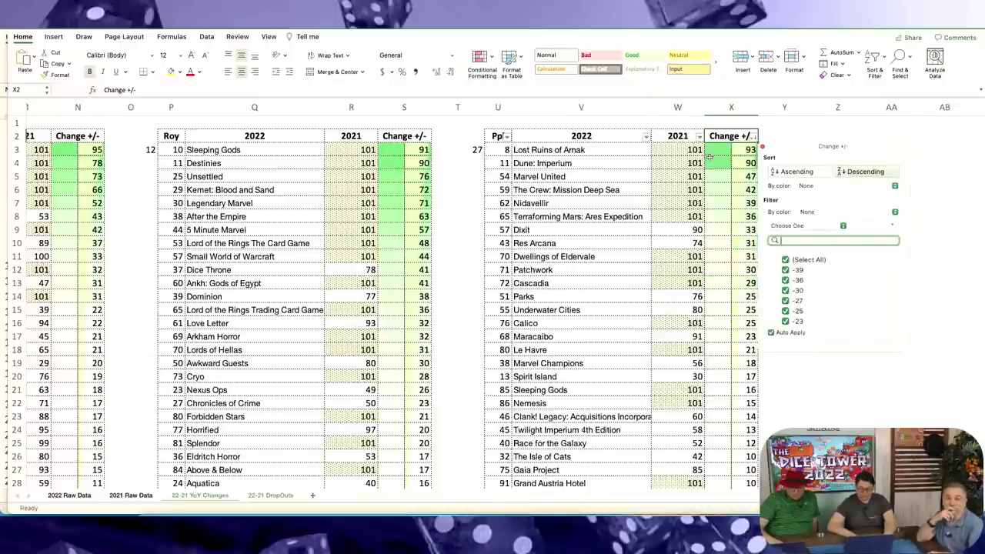
- Review the biggest climbers in the Ppl list, from Lost Ruins of Arnak down to Dixit
{"action": "left_click", "coordinate": [628, 150]}
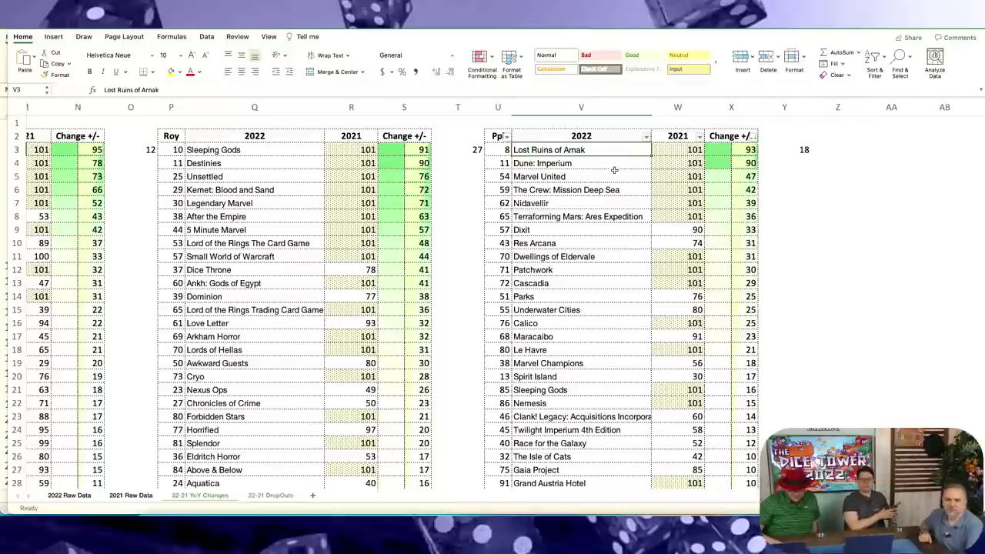
{"action": "key", "text": "Down"}
{"action": "key", "text": "Down"}
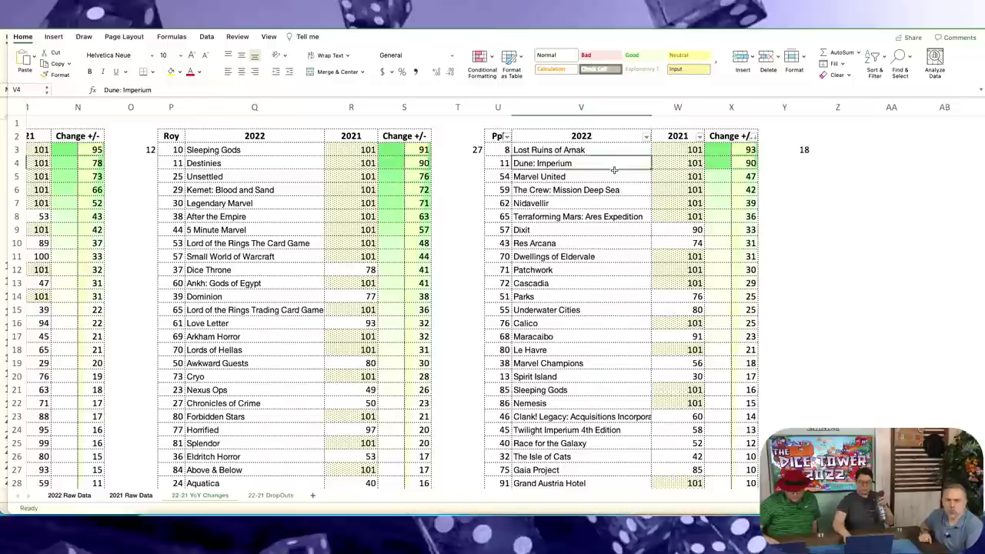
{"action": "key", "text": "Down"}
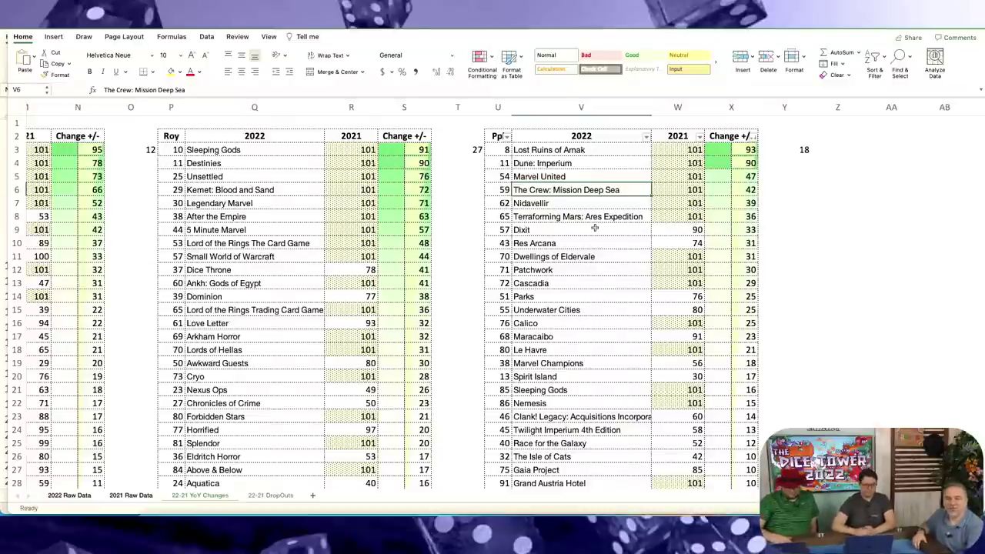
{"action": "key", "text": "Down"}
{"action": "key", "text": "Down"}
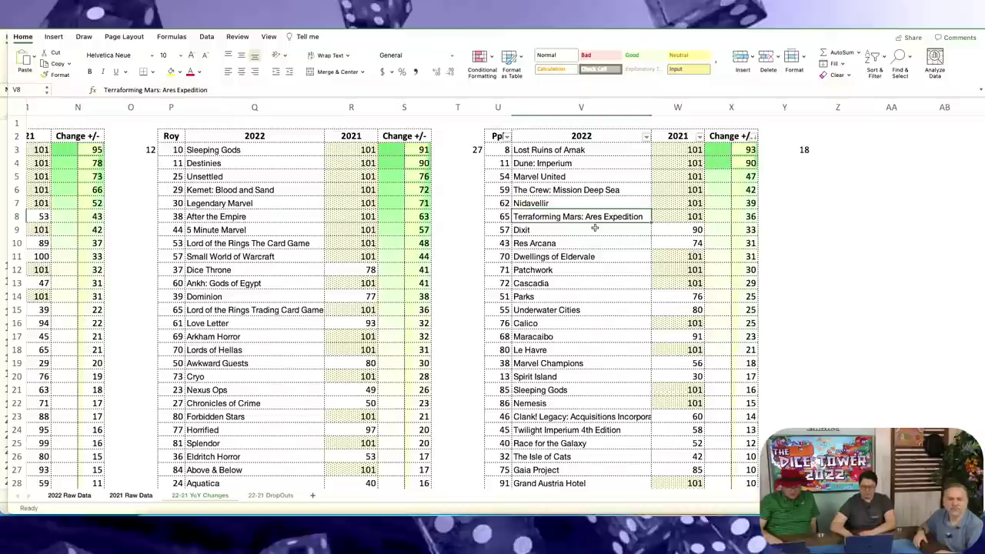
{"action": "key", "text": "Down"}
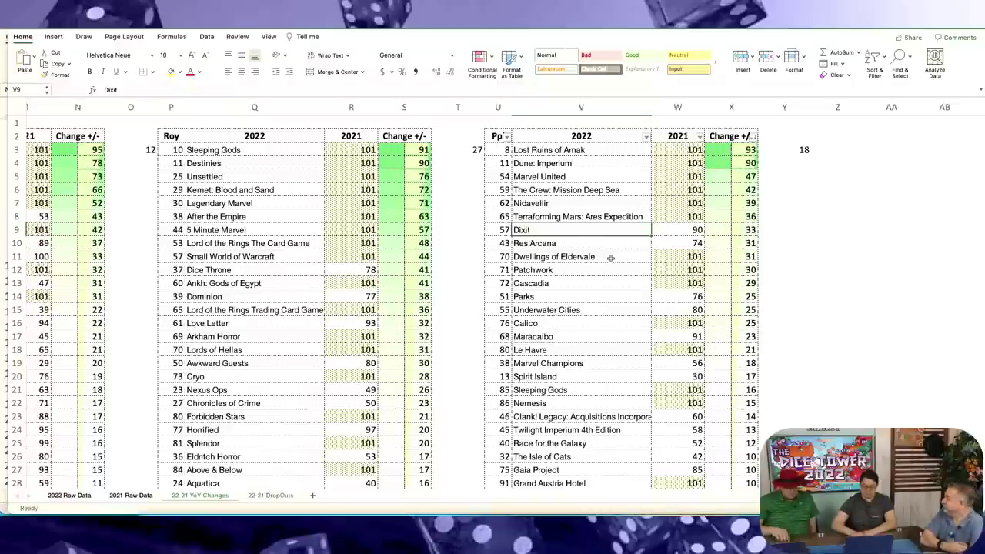
- Check the 2022 rank of Dwellings of Eldervale and skim the climbers below it in the Ppl list
{"action": "left_click", "coordinate": [499, 258]}
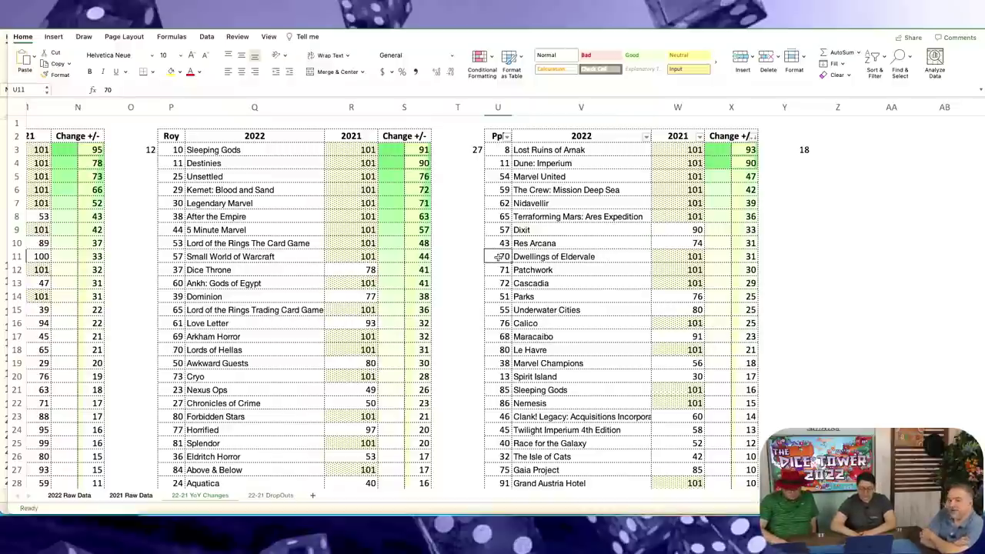
{"action": "left_click", "coordinate": [595, 256]}
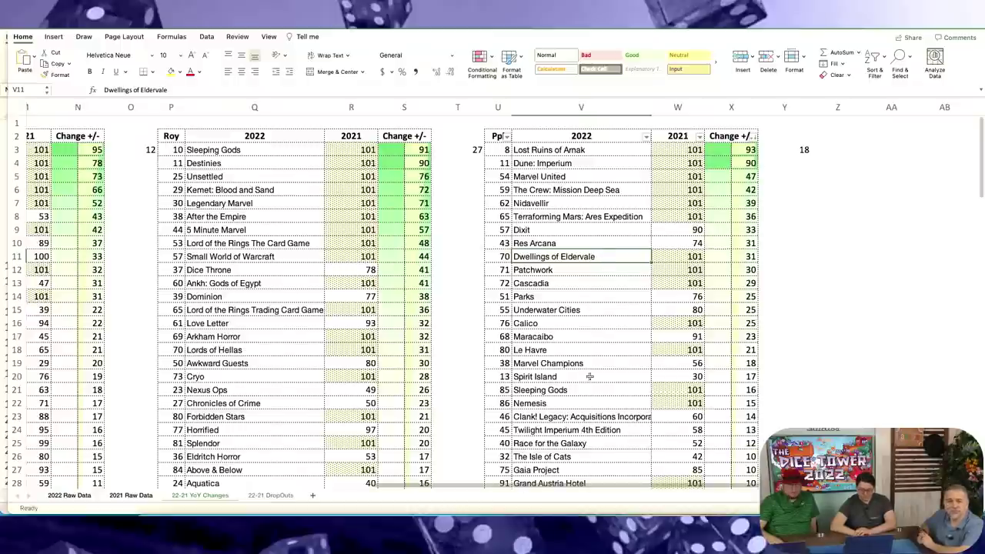
{"action": "scroll", "coordinate": [579, 282], "scroll_direction": "down", "scroll_amount": 10}
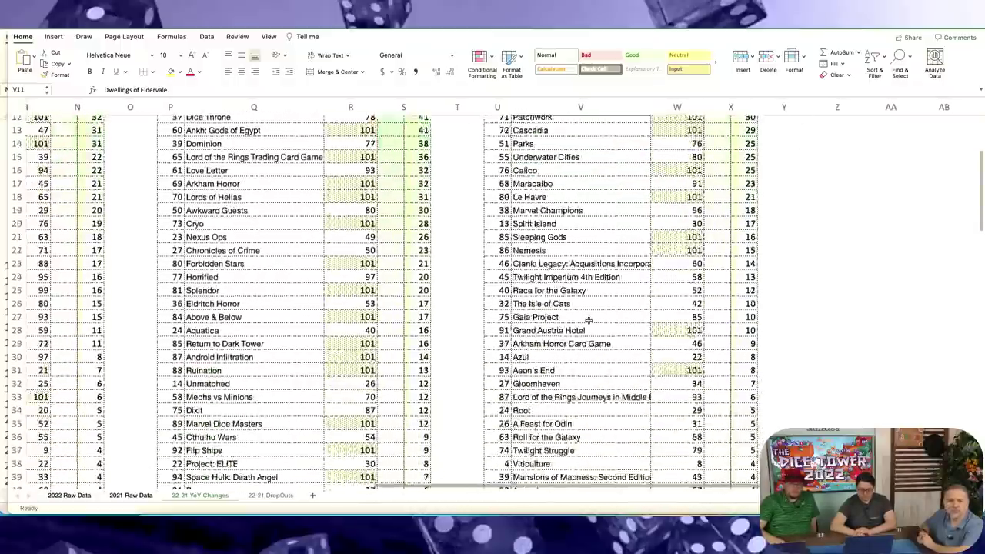
{"action": "scroll", "coordinate": [588, 321], "scroll_direction": "down", "scroll_amount": 5}
{"action": "scroll", "coordinate": [562, 277], "scroll_direction": "up", "scroll_amount": 12}
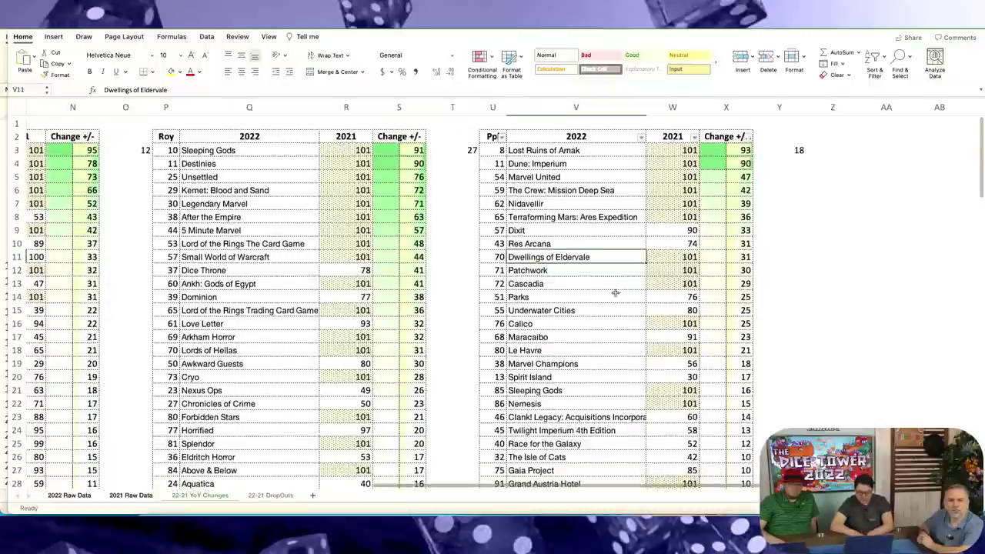
- Examine Dixit's row in the Ppl list and check its 2021 rank
{"action": "left_click", "coordinate": [539, 230]}
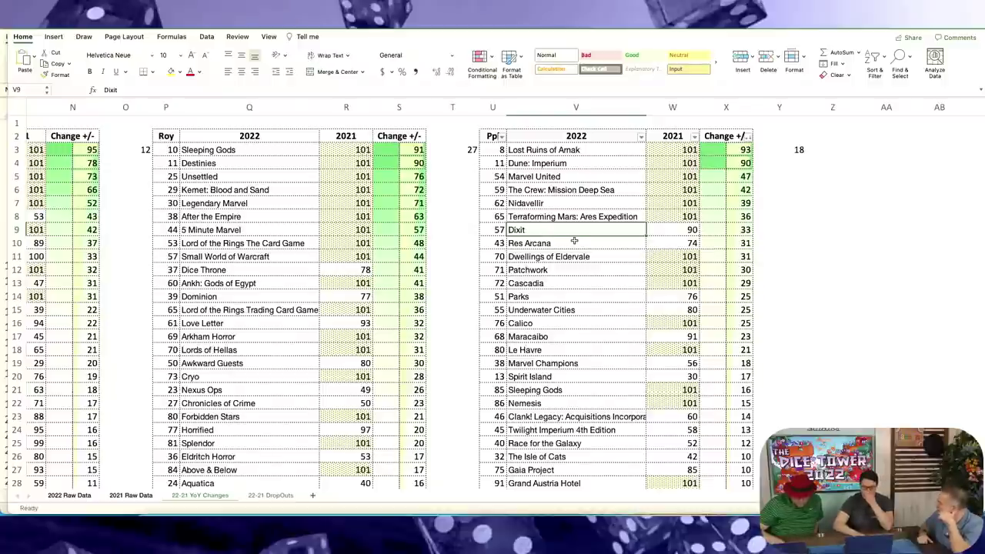
{"action": "scroll", "coordinate": [602, 217], "scroll_direction": "left", "scroll_amount": 2}
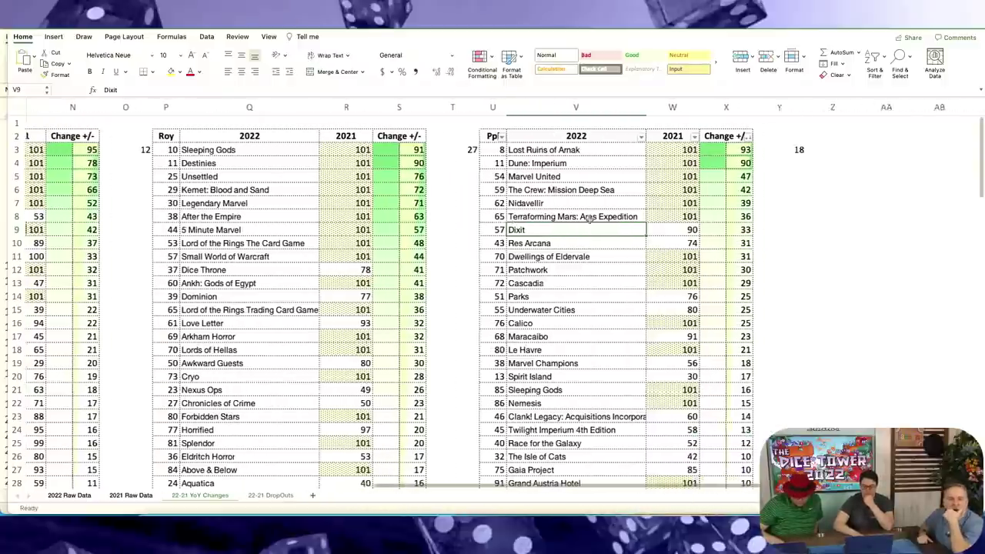
{"action": "scroll", "coordinate": [481, 213], "scroll_direction": "right", "scroll_amount": 4}
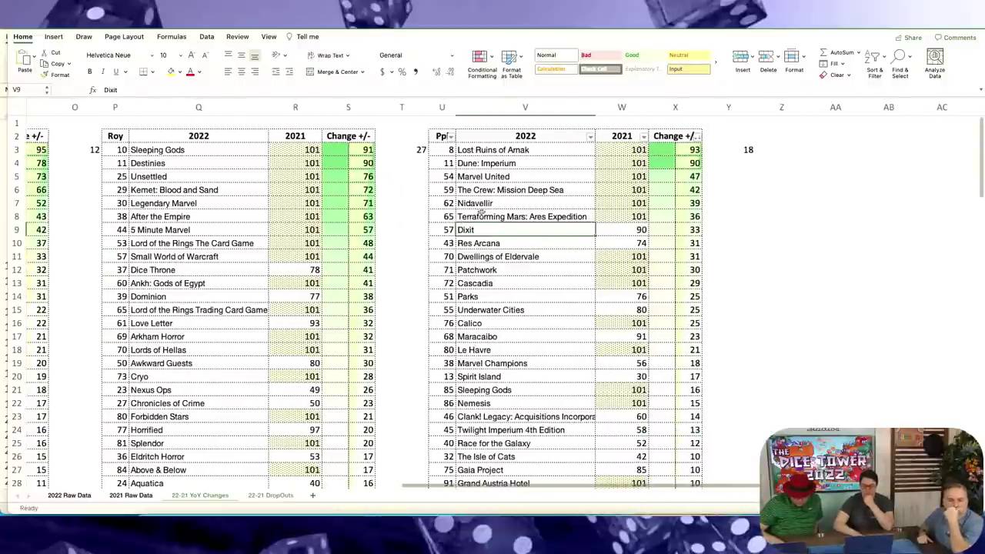
{"action": "left_click", "coordinate": [616, 230]}
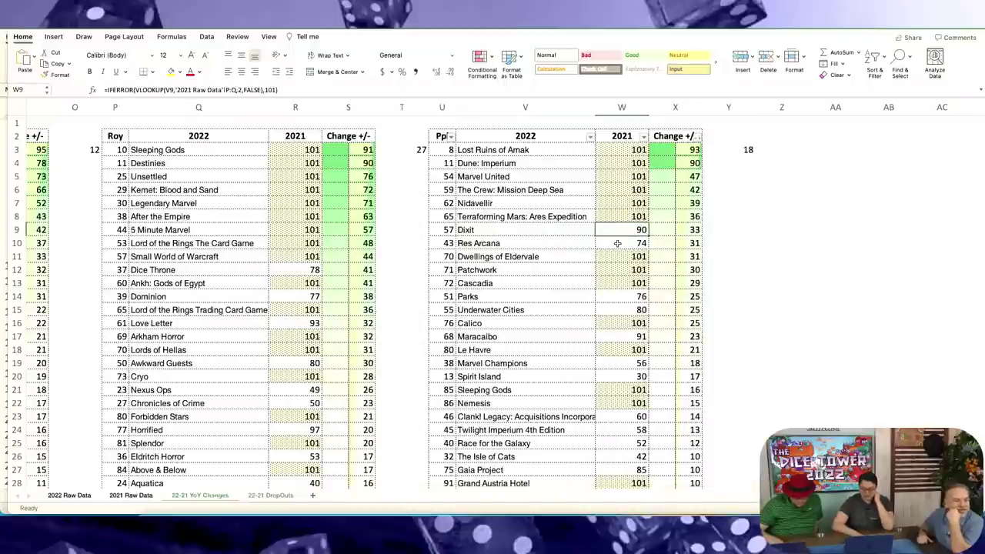
{"action": "scroll", "coordinate": [617, 244], "scroll_direction": "right", "scroll_amount": 3}
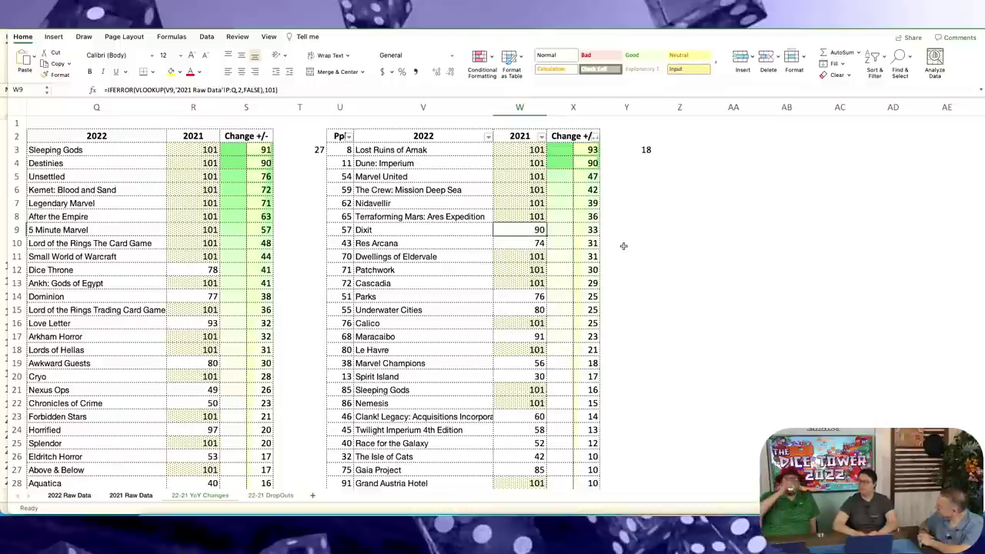
- Find the Ppl games with a rank change of 0 and examine them from Wingspan to Century: Spice Road
{"action": "scroll", "coordinate": [623, 245], "scroll_direction": "down", "scroll_amount": 5}
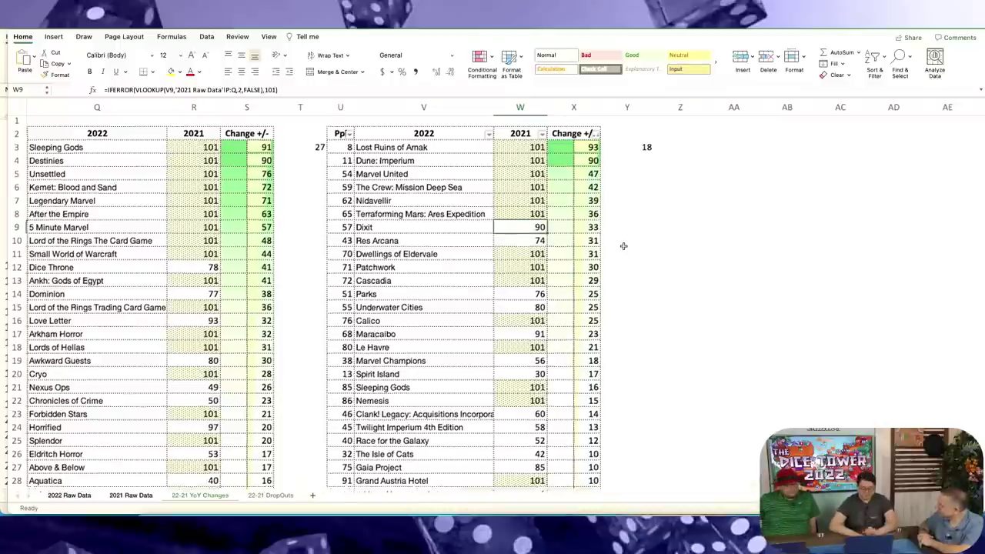
{"action": "scroll", "coordinate": [624, 246], "scroll_direction": "down", "scroll_amount": 15}
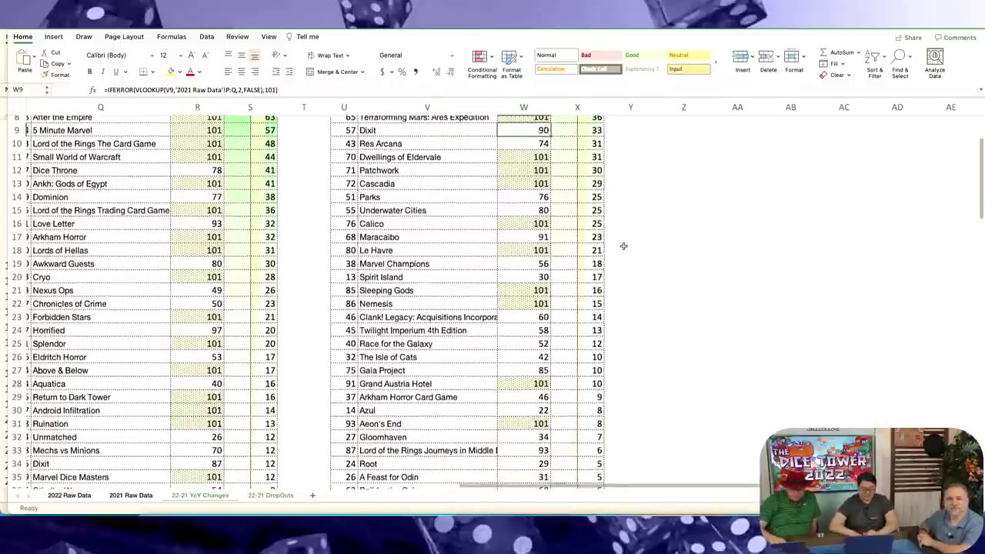
{"action": "scroll", "coordinate": [624, 246], "scroll_direction": "up", "scroll_amount": 5}
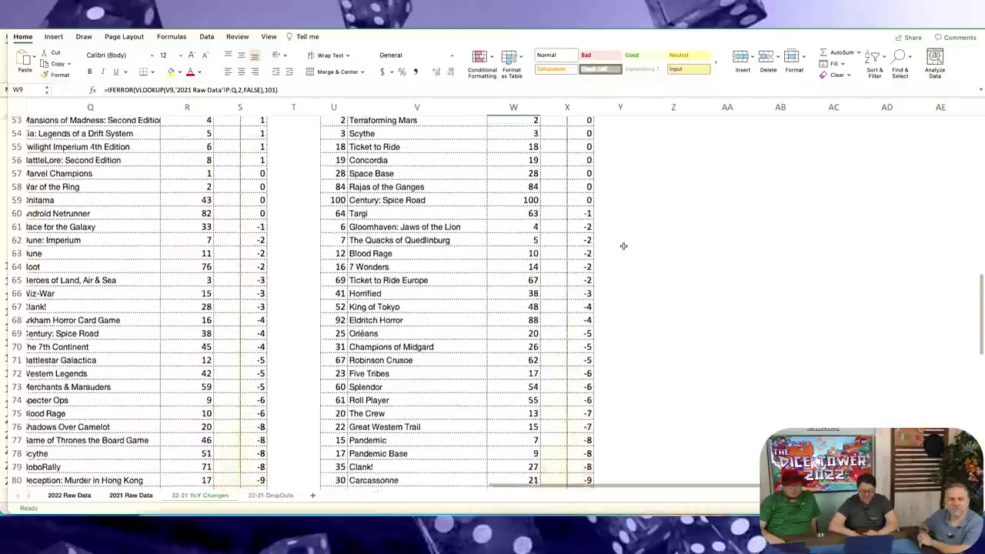
{"action": "left_click_drag", "start_coordinate": [583, 185], "coordinate": [584, 279]}
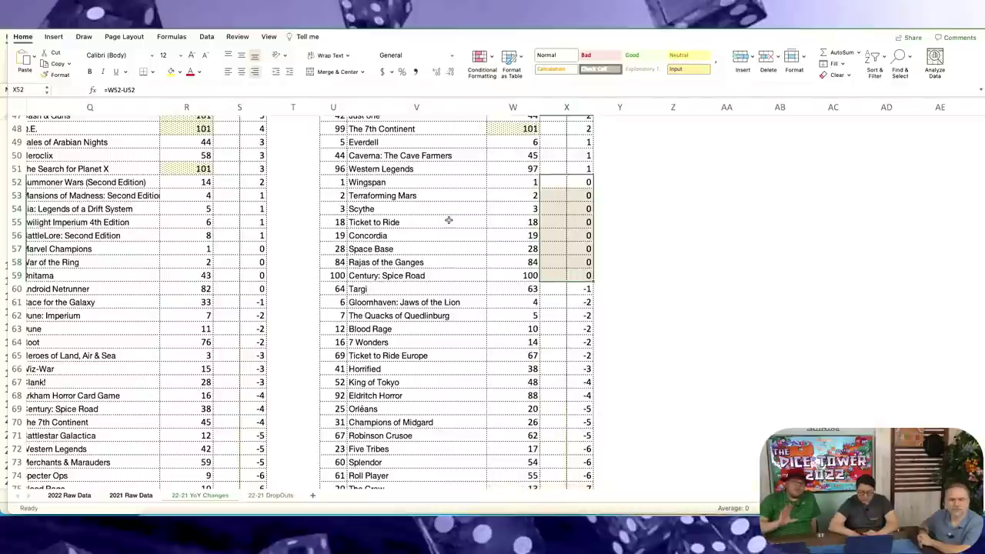
{"action": "left_click_drag", "start_coordinate": [412, 185], "coordinate": [536, 270]}
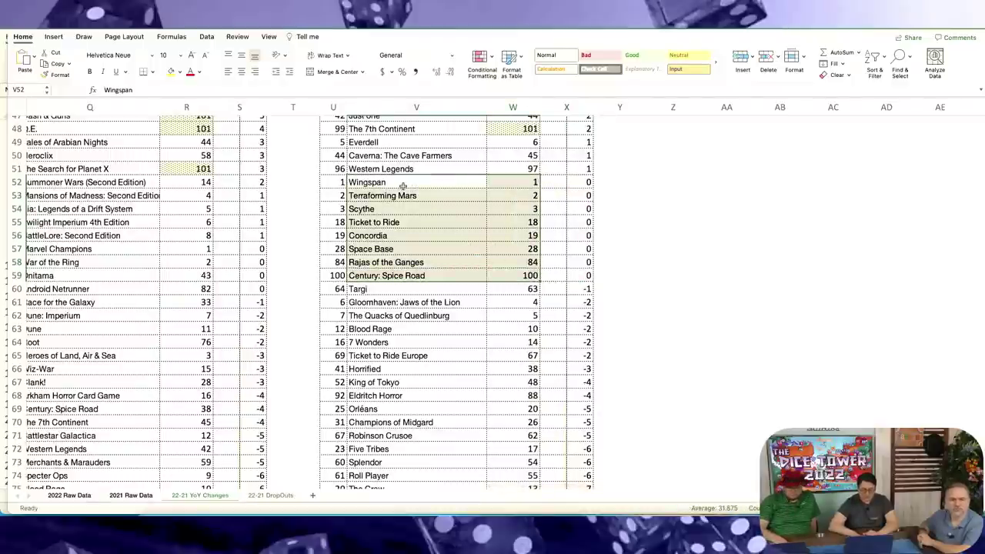
{"action": "left_click_drag", "start_coordinate": [403, 186], "coordinate": [407, 209]}
{"action": "left_click", "coordinate": [480, 276]}
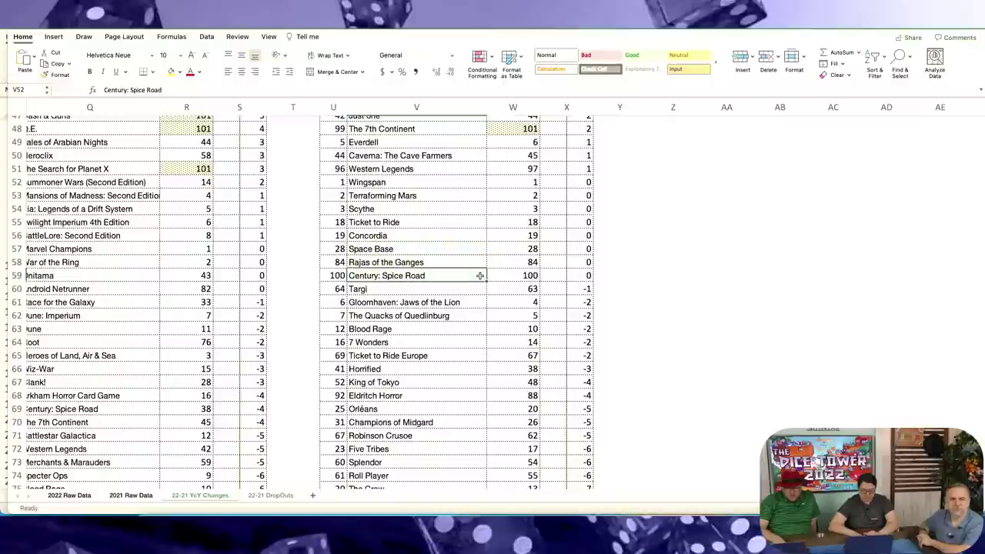
- Review the falling games at the end of the Ppl list, examining Dinosaur Island and Teotihuacan
{"action": "scroll", "coordinate": [597, 275], "scroll_direction": "down", "scroll_amount": 4}
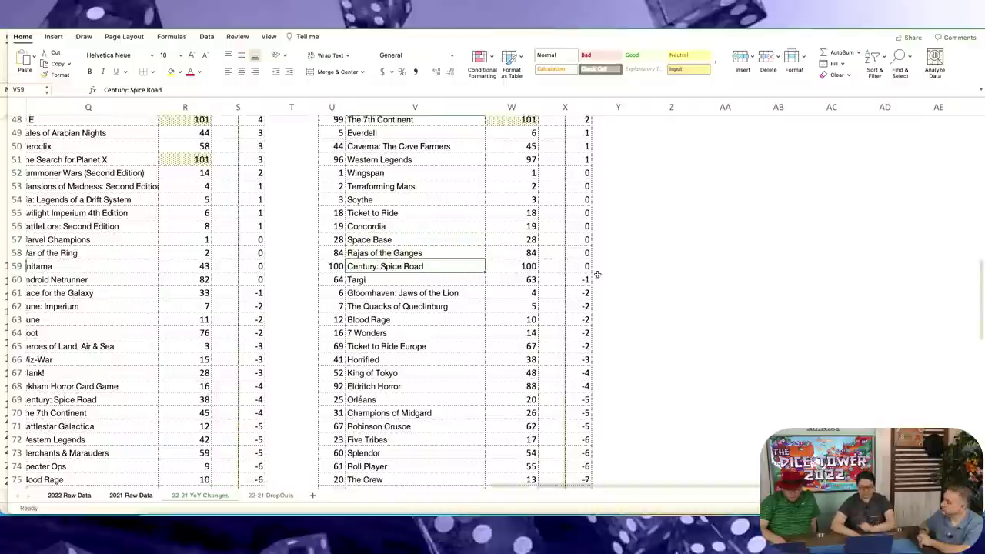
{"action": "scroll", "coordinate": [597, 275], "scroll_direction": "up", "scroll_amount": 2}
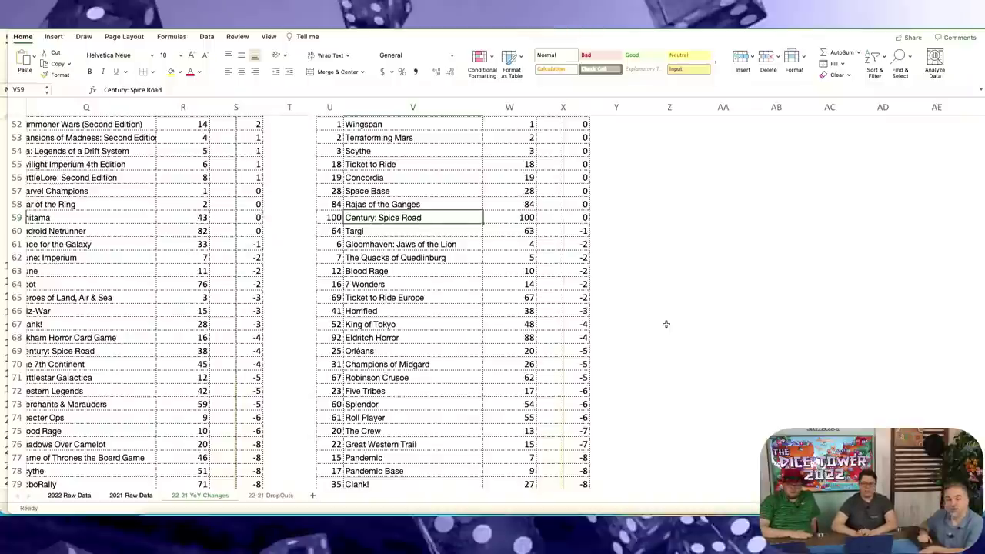
{"action": "scroll", "coordinate": [666, 324], "scroll_direction": "down", "scroll_amount": 8}
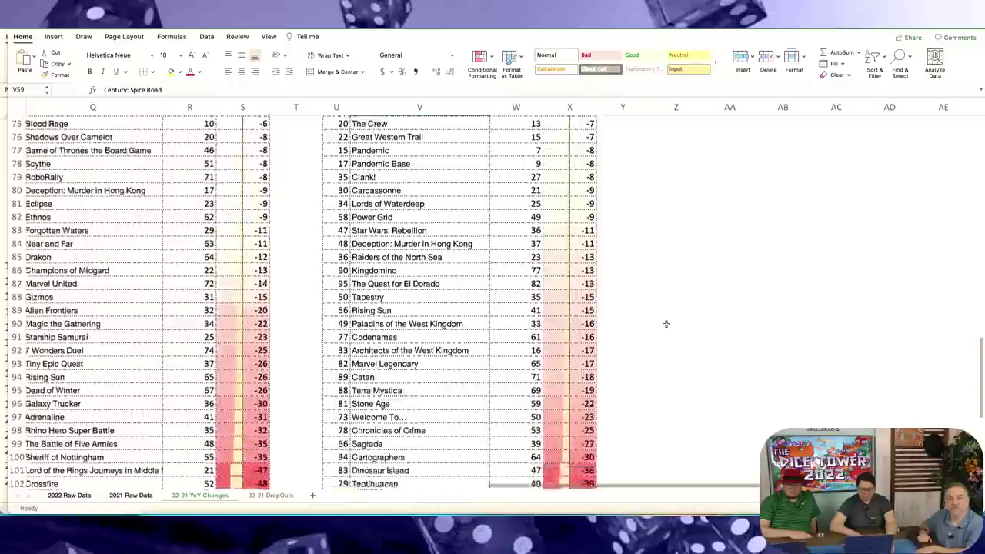
{"action": "scroll", "coordinate": [666, 324], "scroll_direction": "down", "scroll_amount": 4}
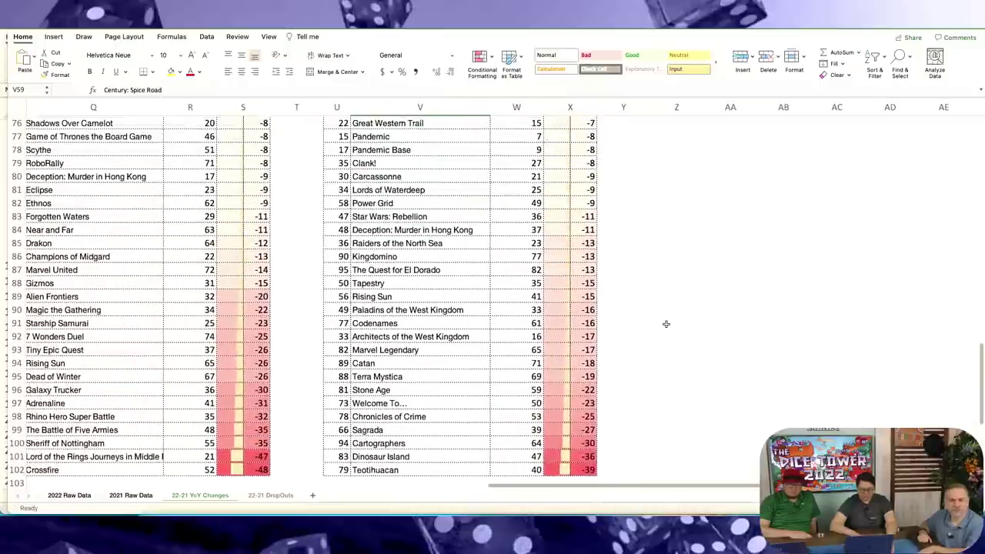
{"action": "left_click", "coordinate": [419, 460]}
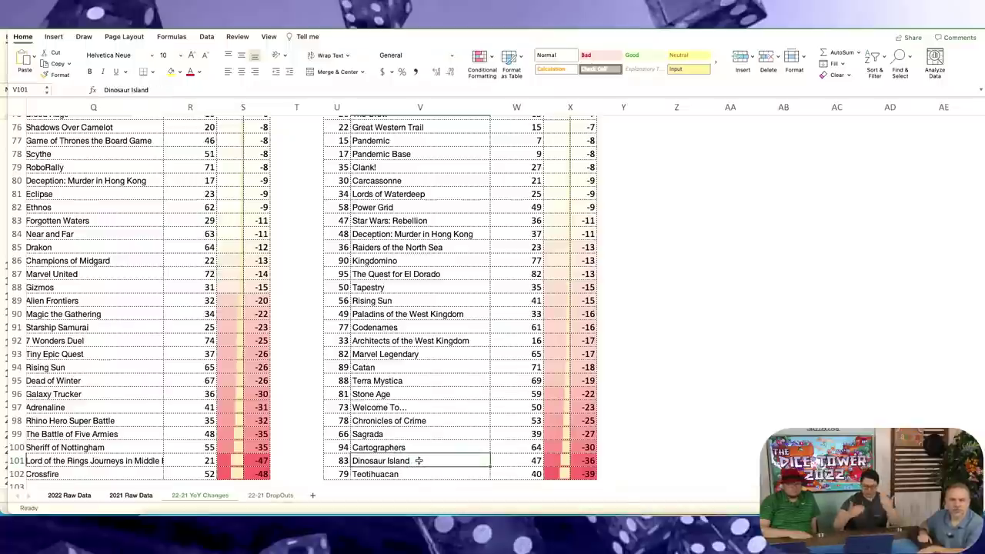
{"action": "left_click", "coordinate": [419, 471]}
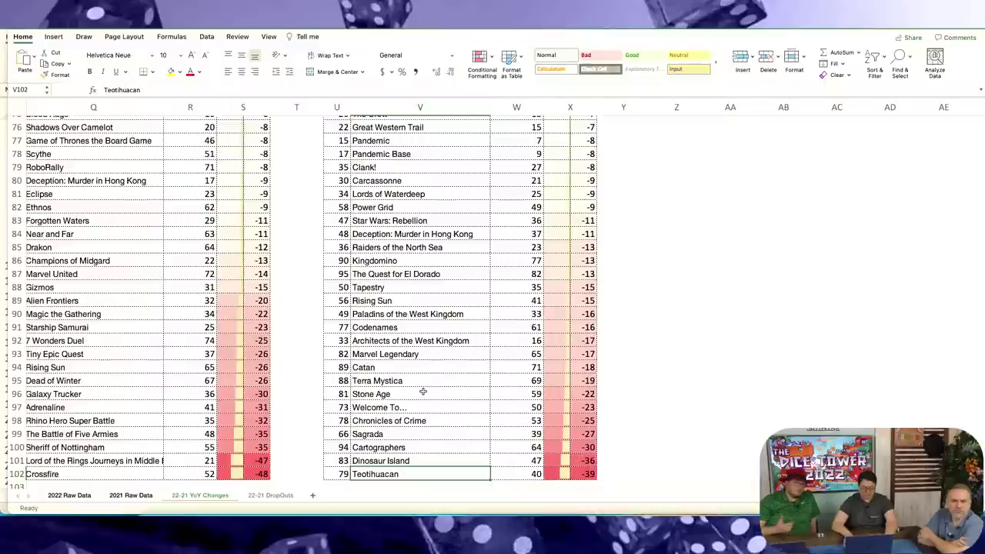
- Switch to the 22-21 DropOuts sheet and examine Tzolk'in, the highest-ranked dropped game in the Ppl list
{"action": "key", "text": "ctrl+Page_Down"}
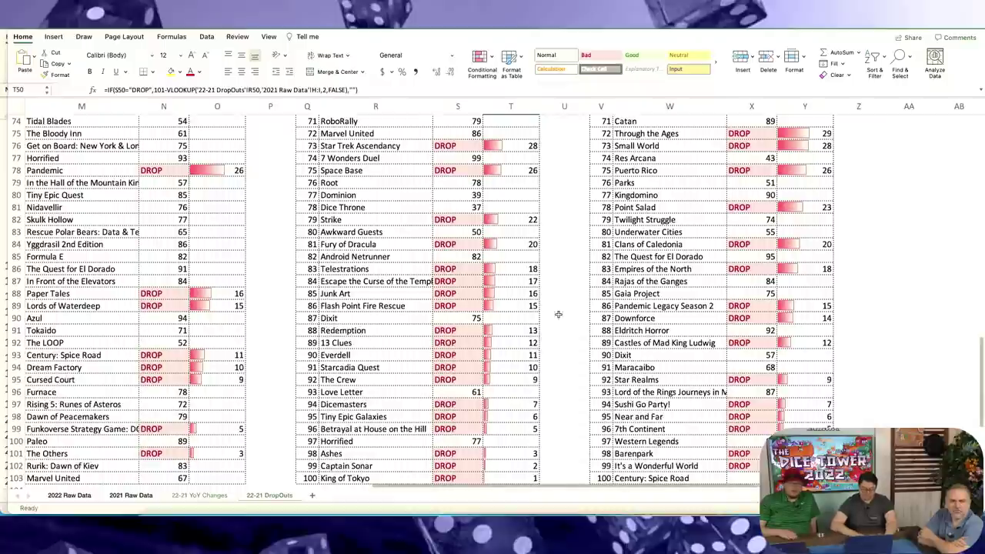
{"action": "scroll", "coordinate": [734, 250], "scroll_direction": "up", "scroll_amount": 10}
{"action": "scroll", "coordinate": [733, 250], "scroll_direction": "right", "scroll_amount": 5}
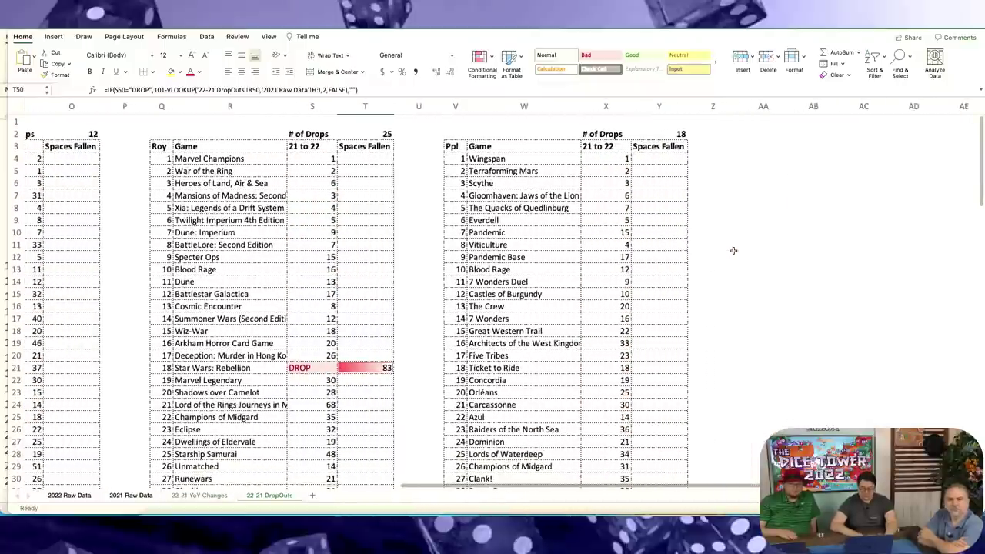
{"action": "scroll", "coordinate": [614, 224], "scroll_direction": "down", "scroll_amount": 10}
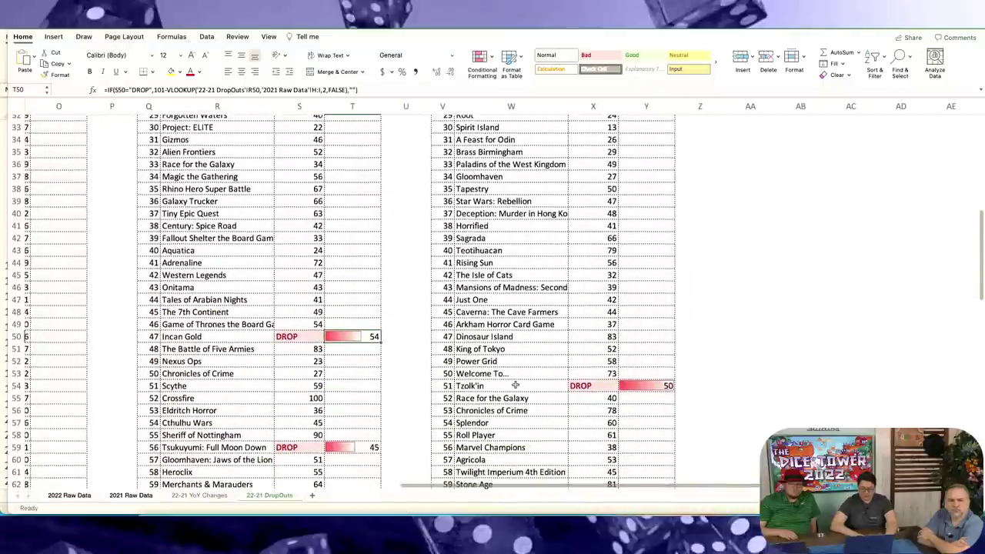
{"action": "left_click", "coordinate": [515, 386]}
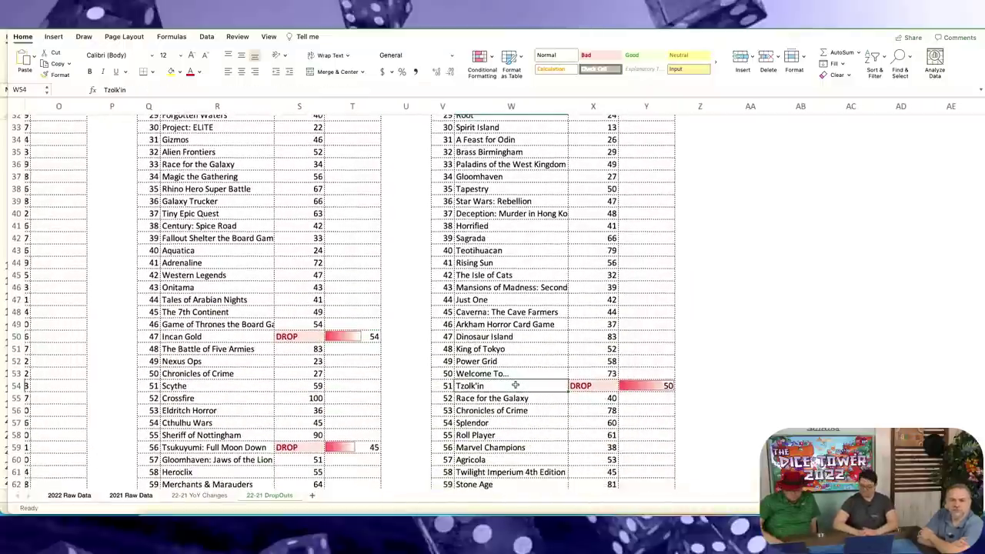
- Find the next dropped game below Tzolk'in in the Ppl list and examine Dead of Winter's row
{"action": "scroll", "coordinate": [722, 375], "scroll_direction": "down", "scroll_amount": 4}
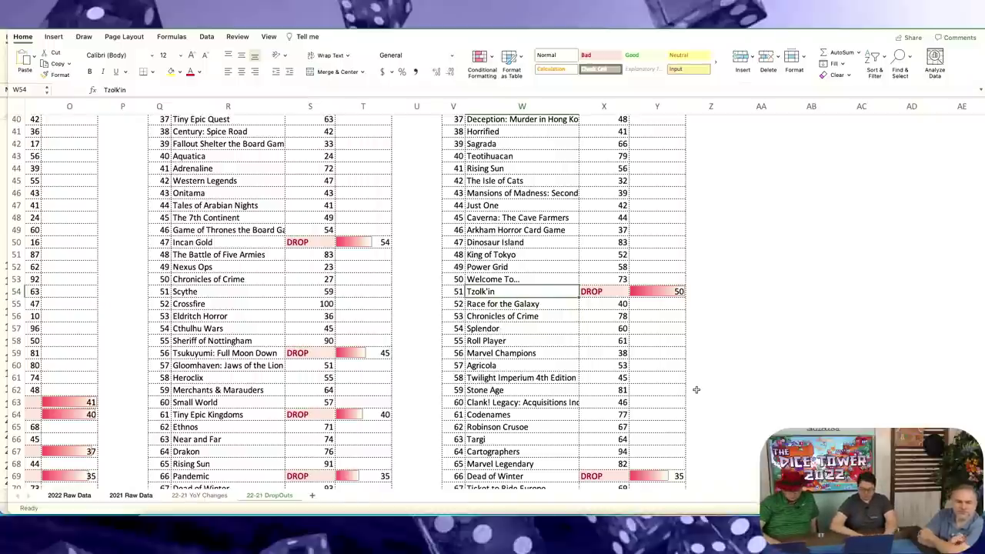
{"action": "scroll", "coordinate": [744, 363], "scroll_direction": "down", "scroll_amount": 5}
{"action": "scroll", "coordinate": [744, 363], "scroll_direction": "down", "scroll_amount": 5}
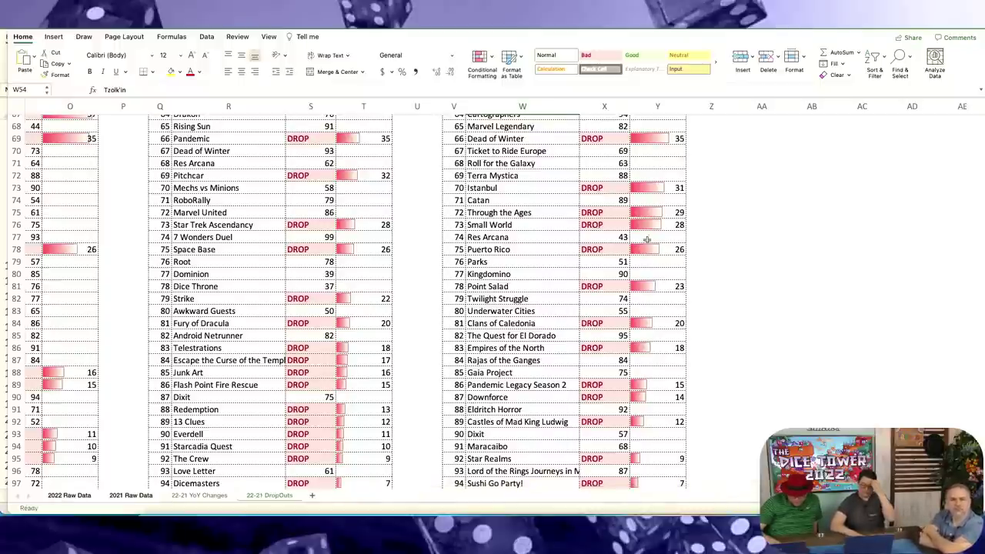
{"action": "left_click", "coordinate": [459, 139]}
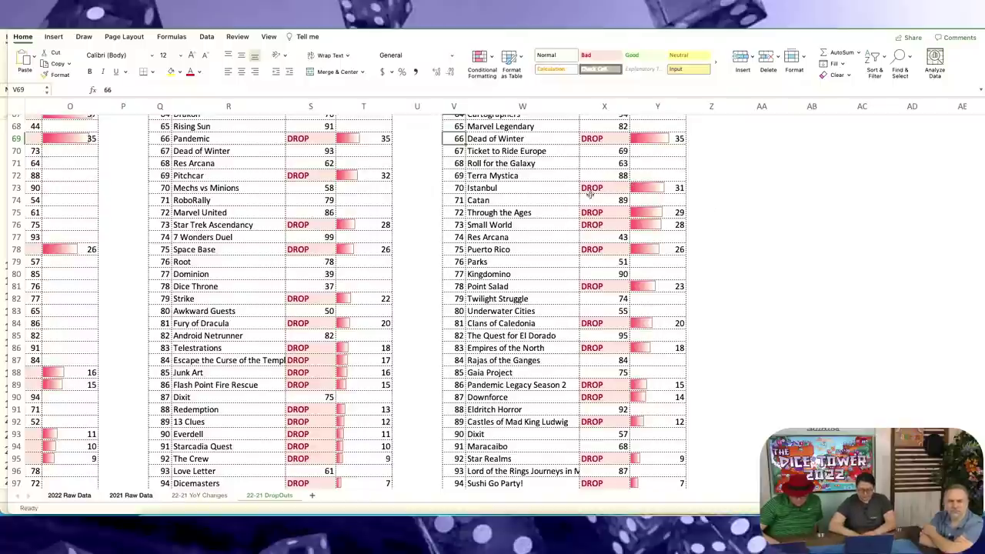
- Review the remaining dropped games in the Ppl list, from Istanbul down to It's a Wonderful World
{"action": "scroll", "coordinate": [708, 229], "scroll_direction": "down", "scroll_amount": 5}
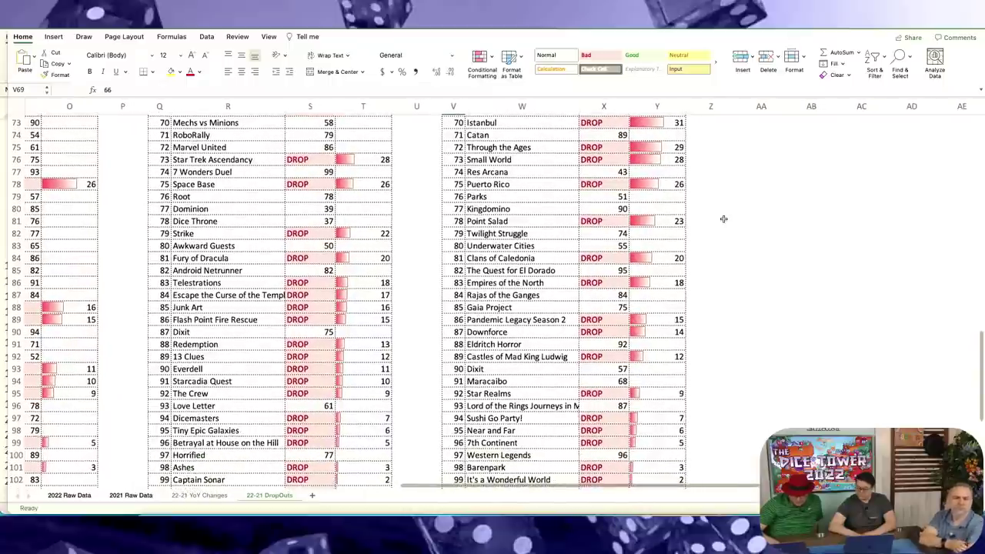
{"action": "scroll", "coordinate": [723, 219], "scroll_direction": "up", "scroll_amount": 4}
{"action": "scroll", "coordinate": [724, 219], "scroll_direction": "up", "scroll_amount": 3}
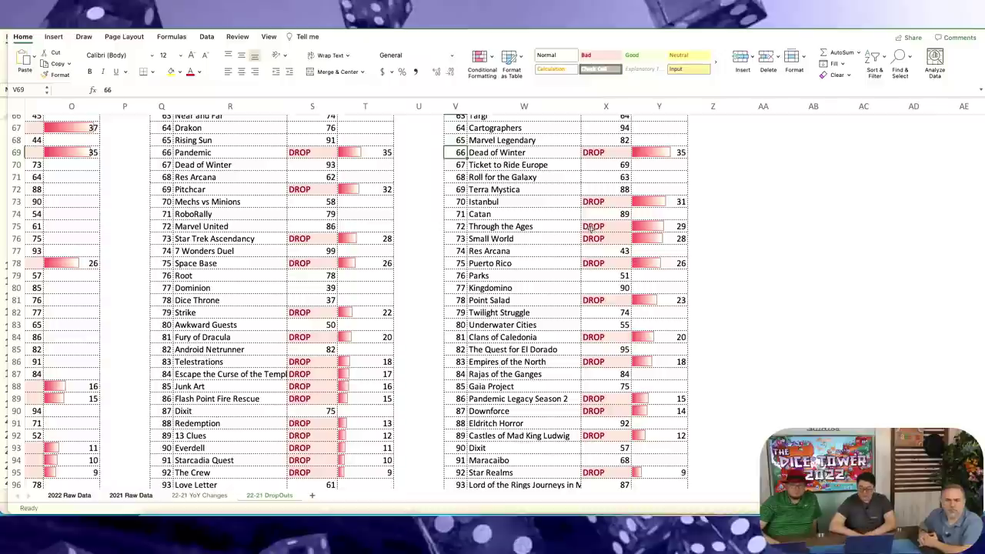
{"action": "scroll", "coordinate": [614, 264], "scroll_direction": "down", "scroll_amount": 2}
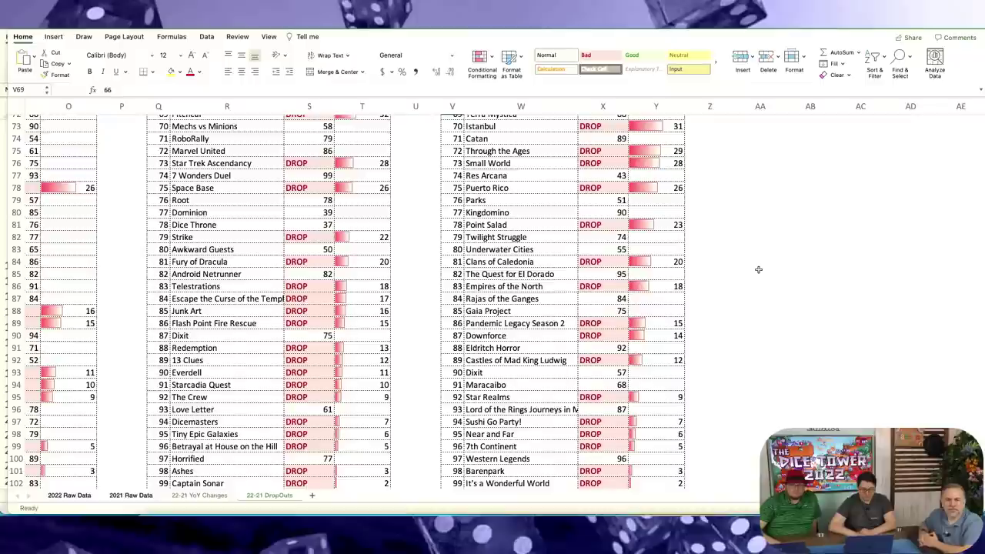
{"action": "scroll", "coordinate": [758, 269], "scroll_direction": "down", "scroll_amount": 2}
{"action": "scroll", "coordinate": [758, 269], "scroll_direction": "down", "scroll_amount": 1}
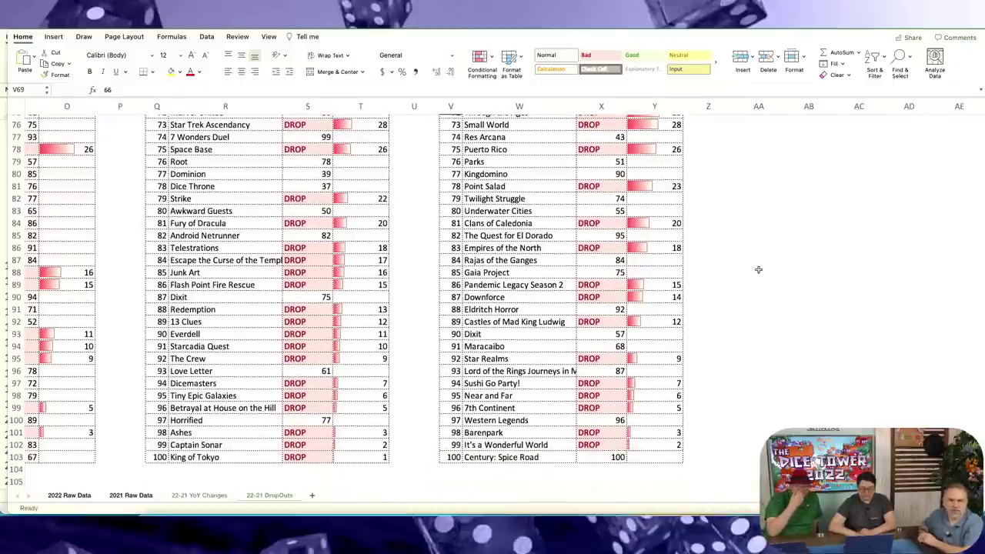
{"action": "scroll", "coordinate": [758, 269], "scroll_direction": "down", "scroll_amount": 1}
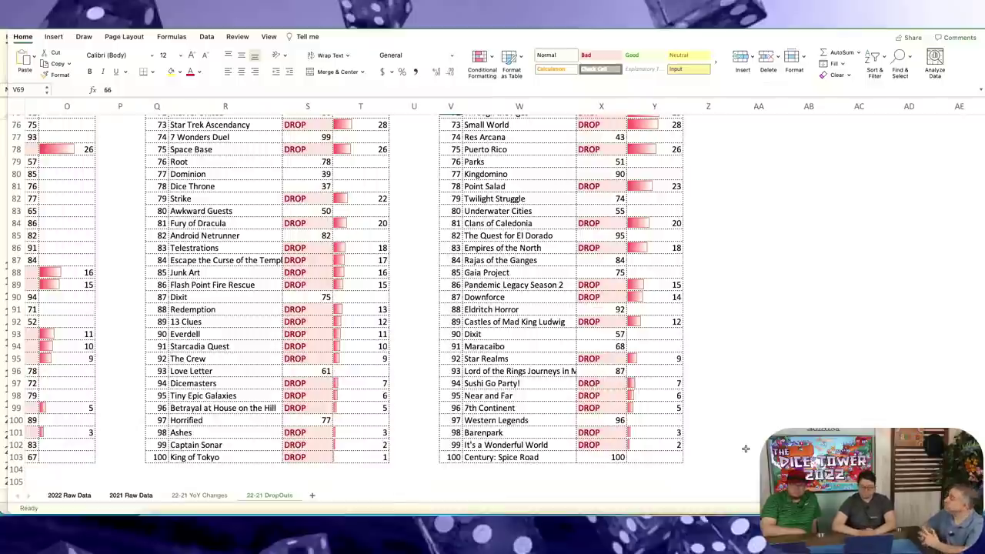
- Return to the 22-21 YoY Changes sheet and select the first list's heading in cell A2
{"action": "scroll", "coordinate": [746, 448], "scroll_direction": "up", "scroll_amount": 20}
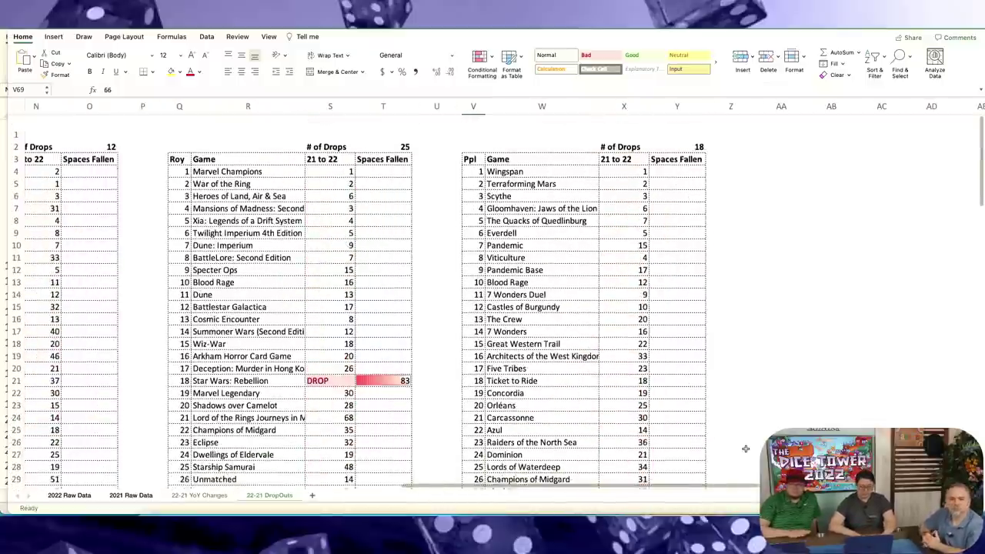
{"action": "key", "text": "ctrl+Page_Up"}
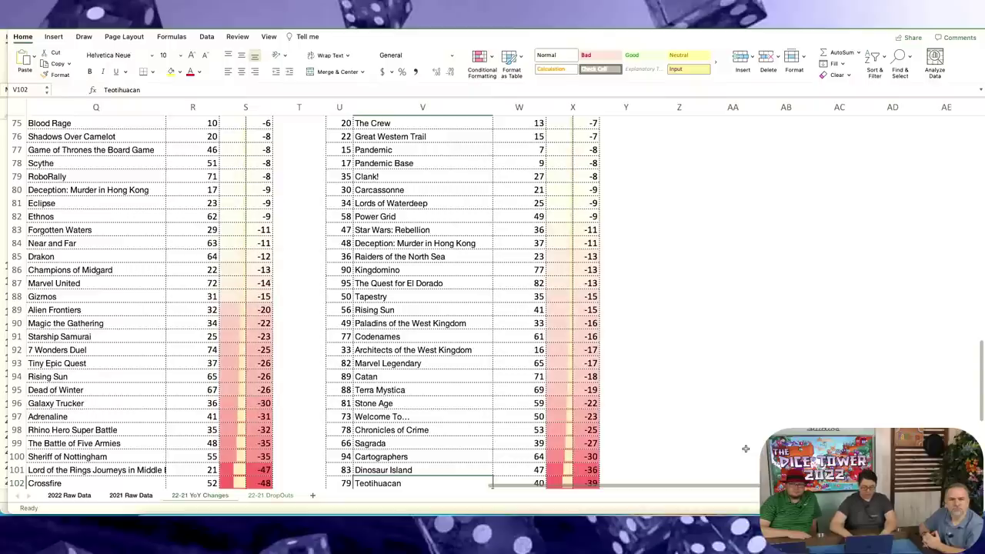
{"action": "scroll", "coordinate": [410, 430], "scroll_direction": "left", "scroll_amount": 15}
{"action": "scroll", "coordinate": [410, 430], "scroll_direction": "up", "scroll_amount": 7}
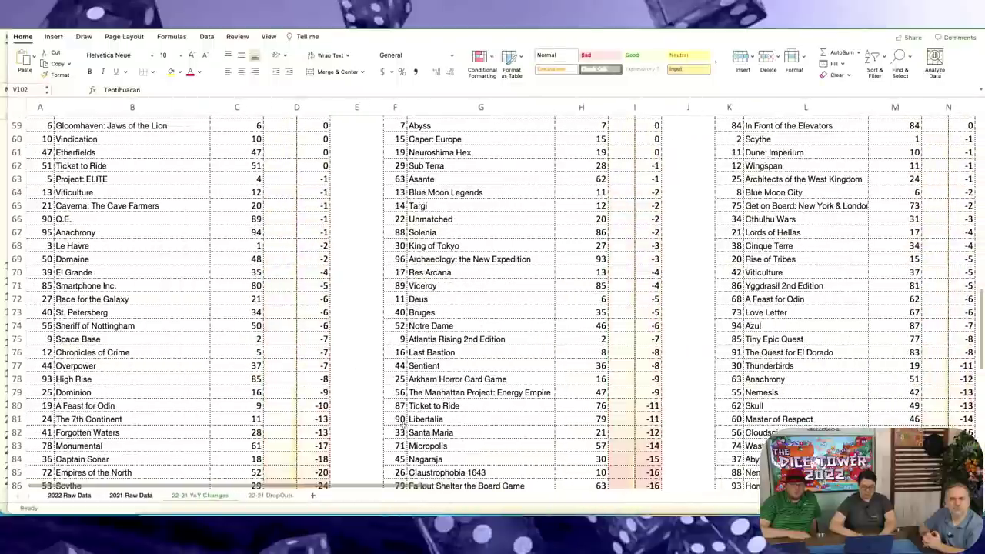
{"action": "scroll", "coordinate": [276, 308], "scroll_direction": "up", "scroll_amount": 6}
{"action": "scroll", "coordinate": [277, 308], "scroll_direction": "up", "scroll_amount": 12}
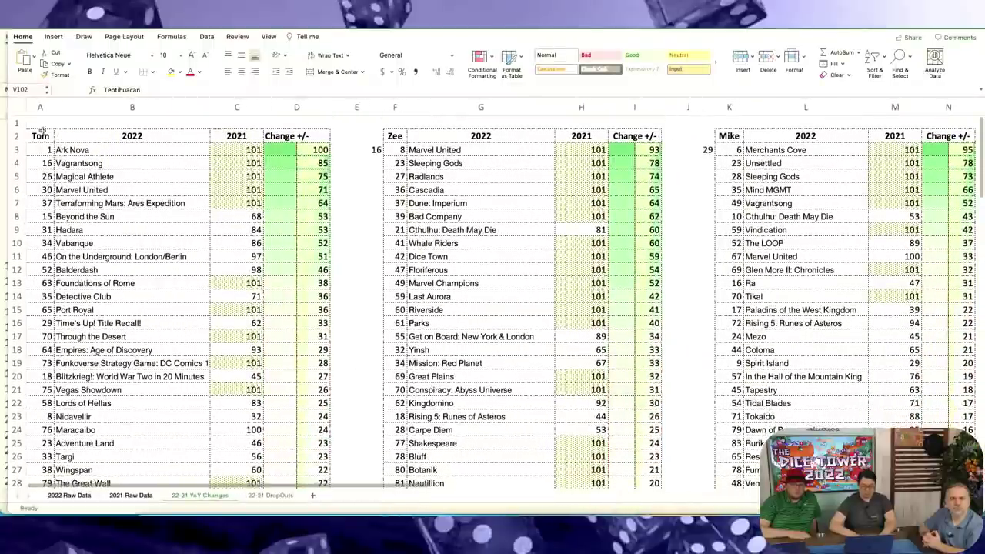
{"action": "left_click", "coordinate": [40, 136]}
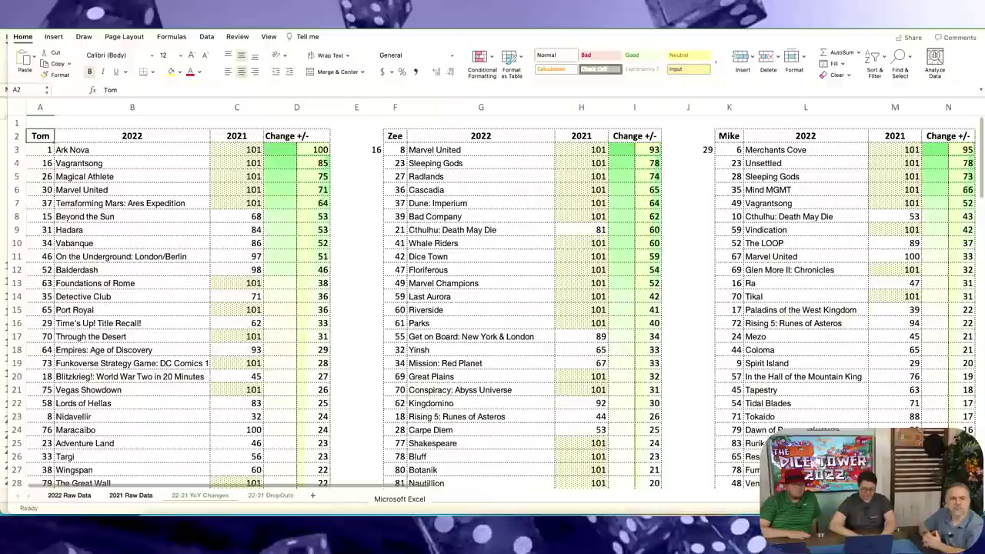
- Switch to the Top 100 Analysis Adjusted Weights workbook and look over the points columns of its Points-All ranking
{"action": "right_click", "coordinate": [463, 505]}
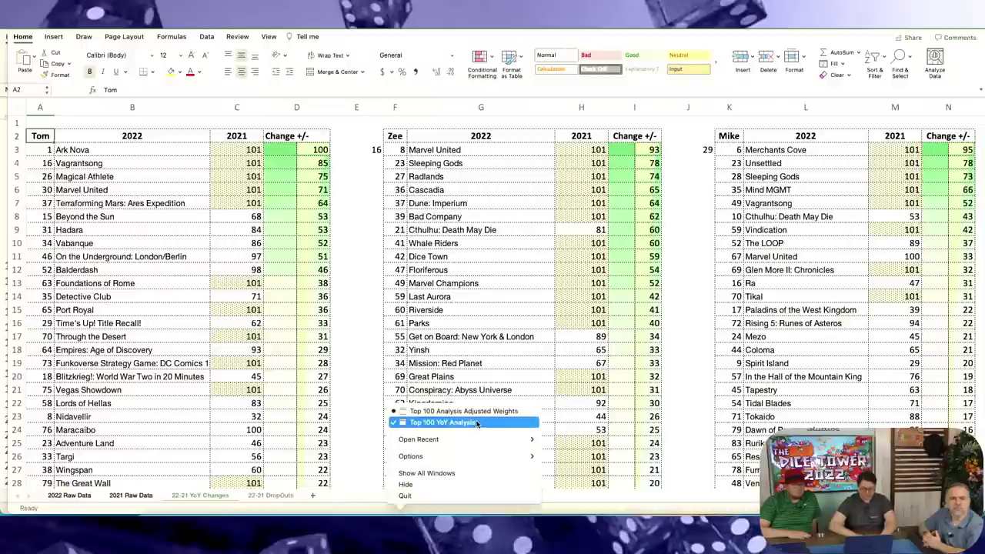
{"action": "left_click", "coordinate": [465, 411]}
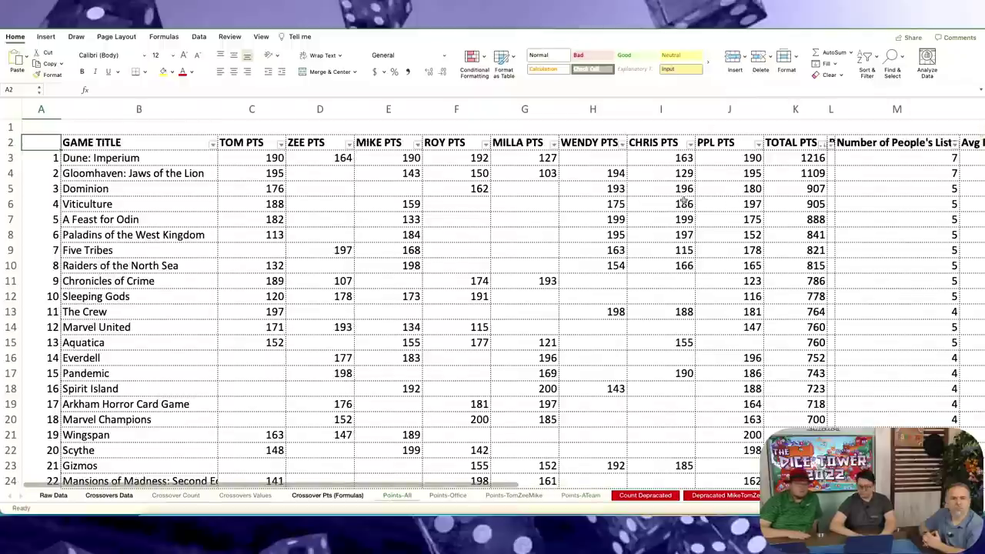
{"action": "scroll", "coordinate": [733, 202], "scroll_direction": "right", "scroll_amount": 2}
{"action": "scroll", "coordinate": [684, 202], "scroll_direction": "left", "scroll_amount": 2}
{"action": "scroll", "coordinate": [693, 200], "scroll_direction": "right", "scroll_amount": 1}
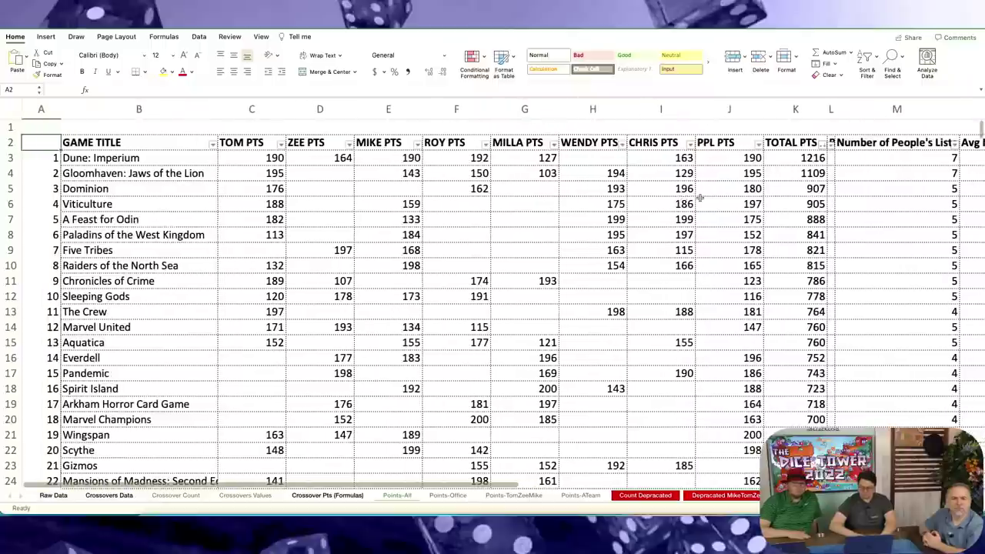